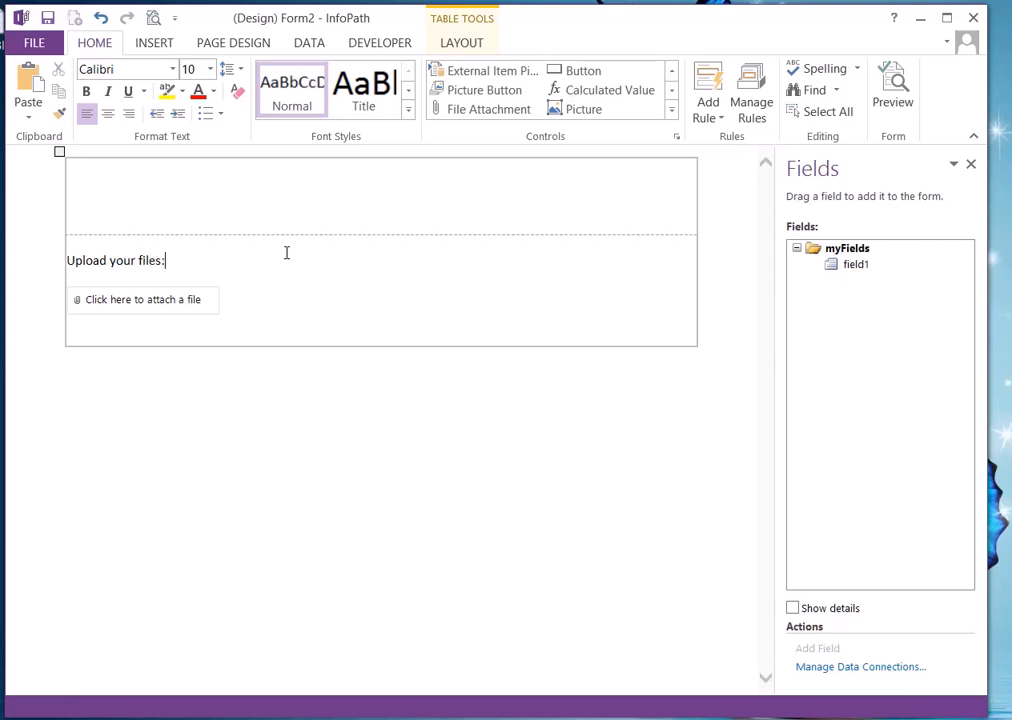
Preview the form, then enlarge and reposition the preview window so the file attachment control is visible.
left_click(156, 20)
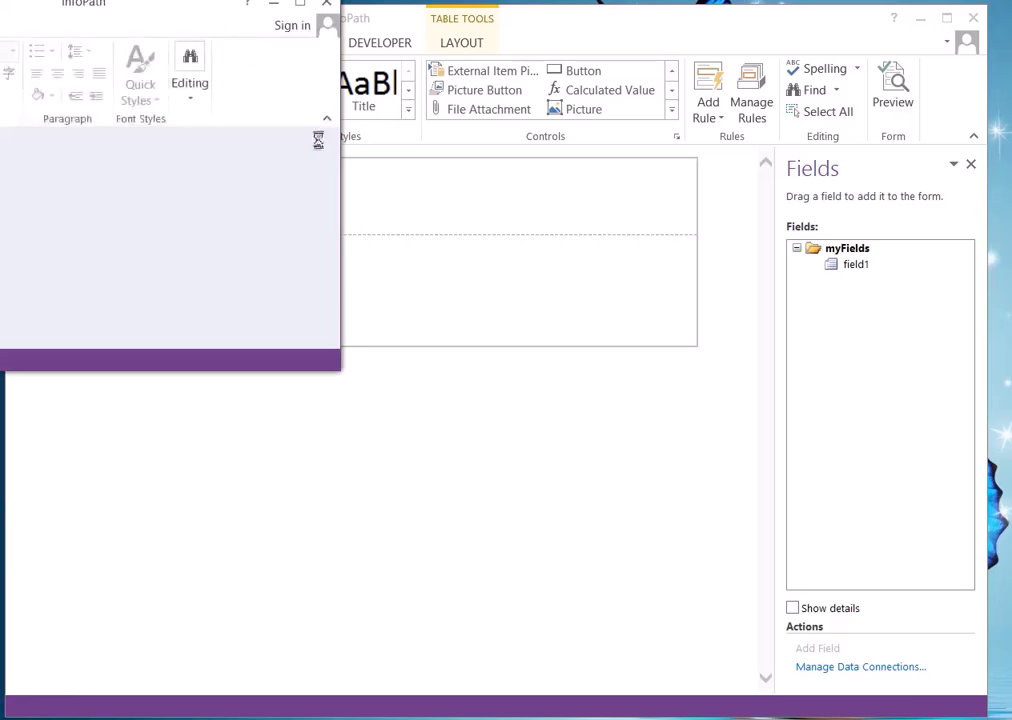
left_click_drag(176, 9, 626, 182)
left_click_drag(795, 540, 893, 634)
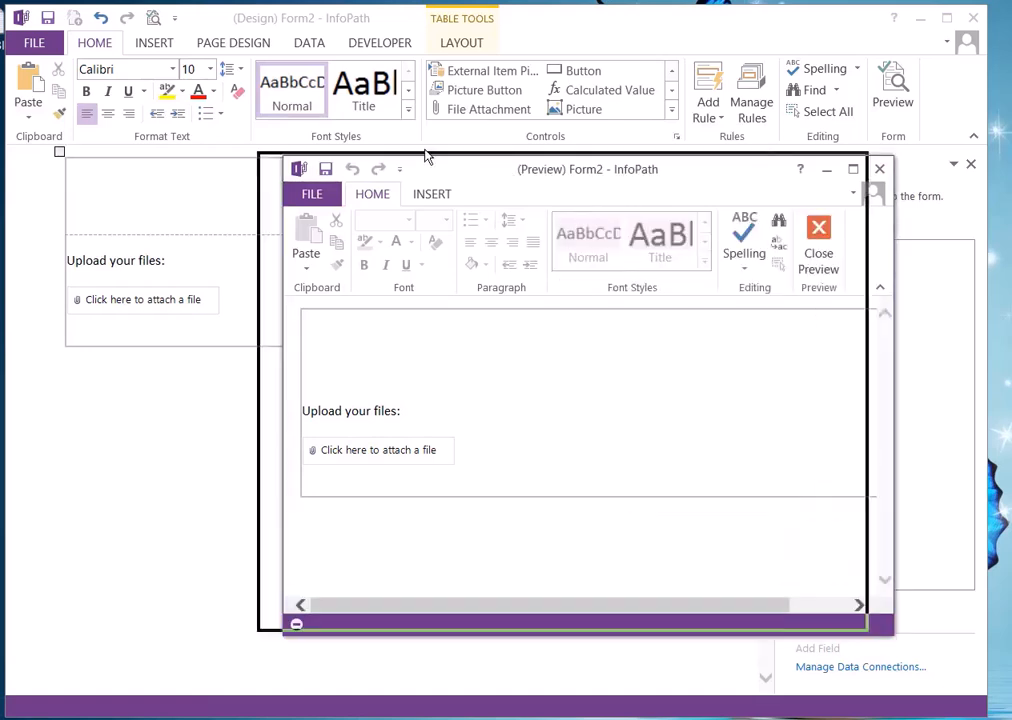
left_click_drag(459, 164, 374, 143)
Try to attach the Untitled1 PowerShell script from the Desktop to the previewed form's file attachment control.
right_click(210, 429)
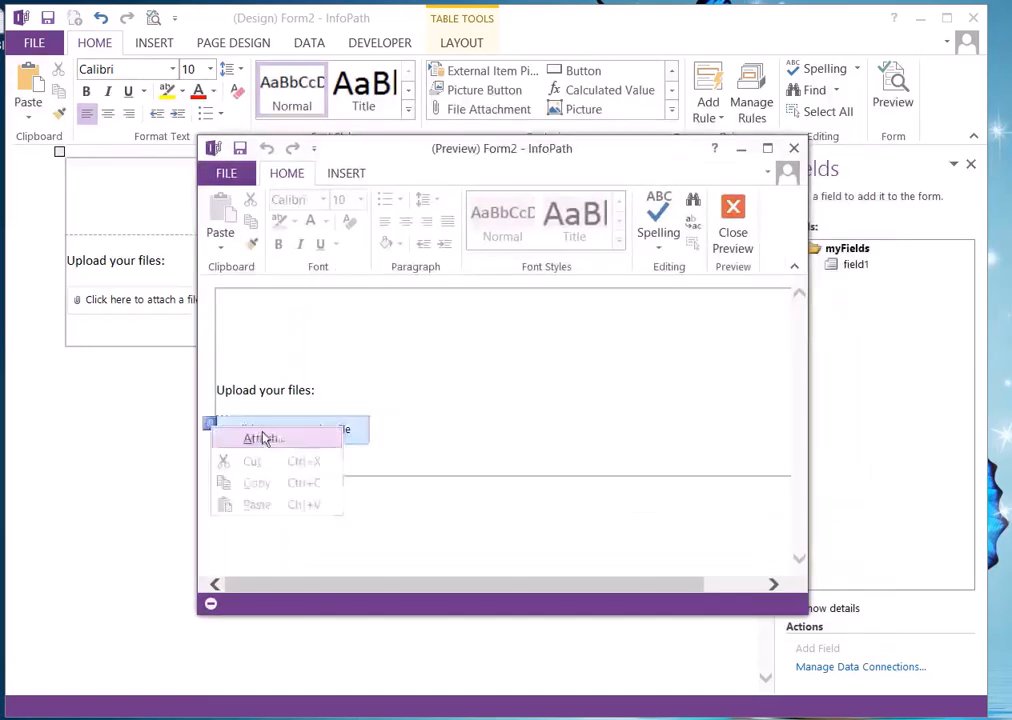
left_click(258, 442)
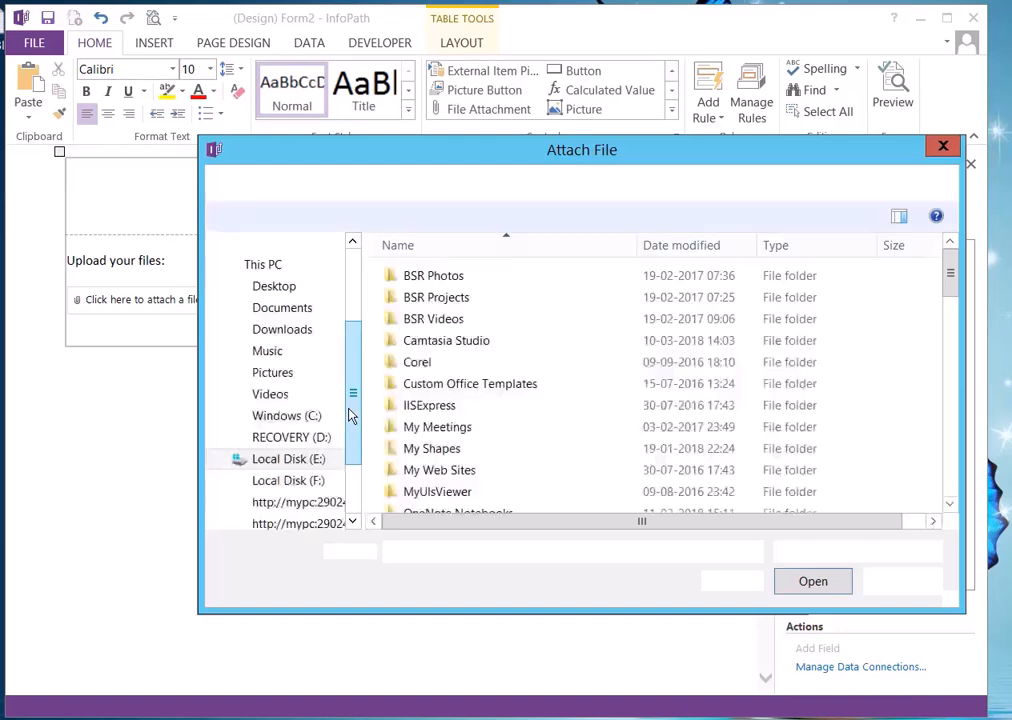
left_click(292, 287)
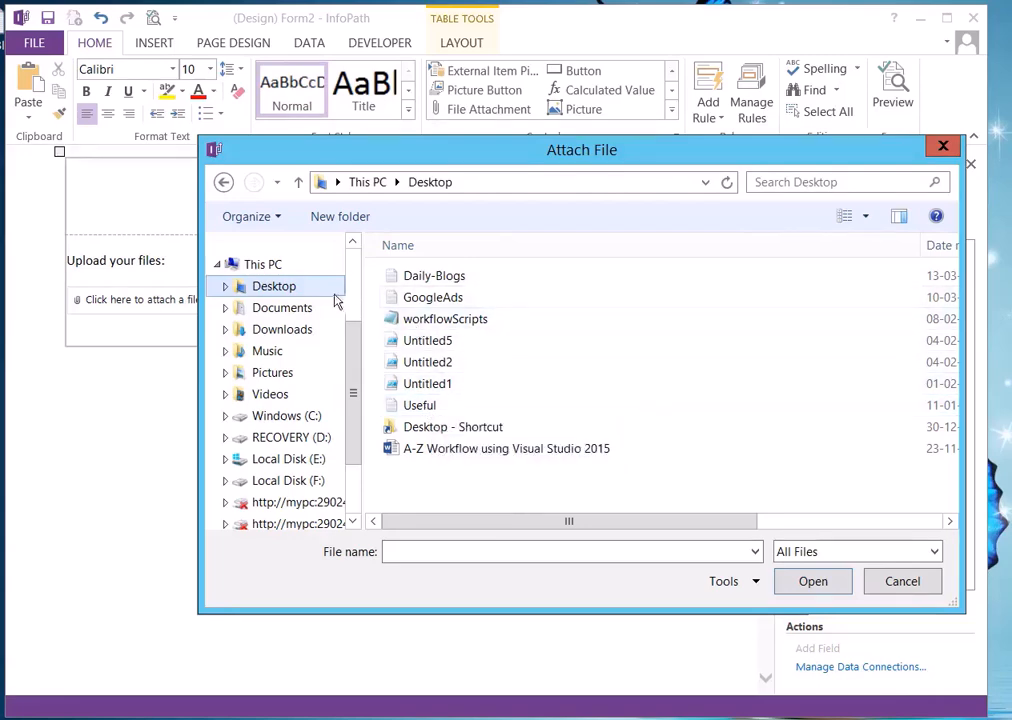
left_click(430, 388)
left_click(813, 581)
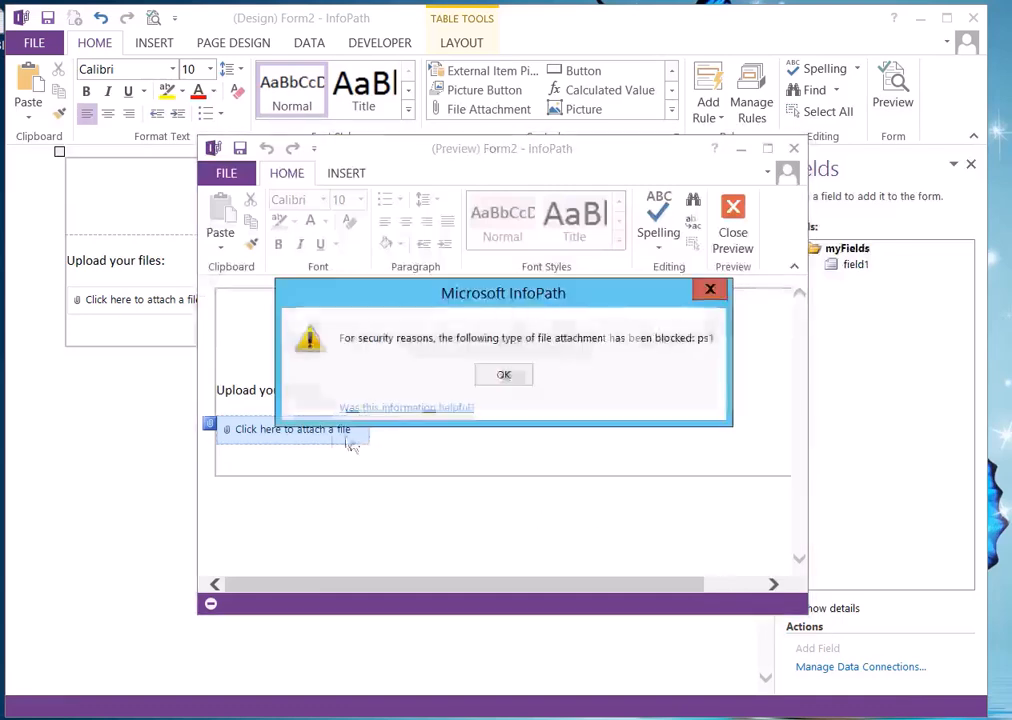
left_click(500, 374)
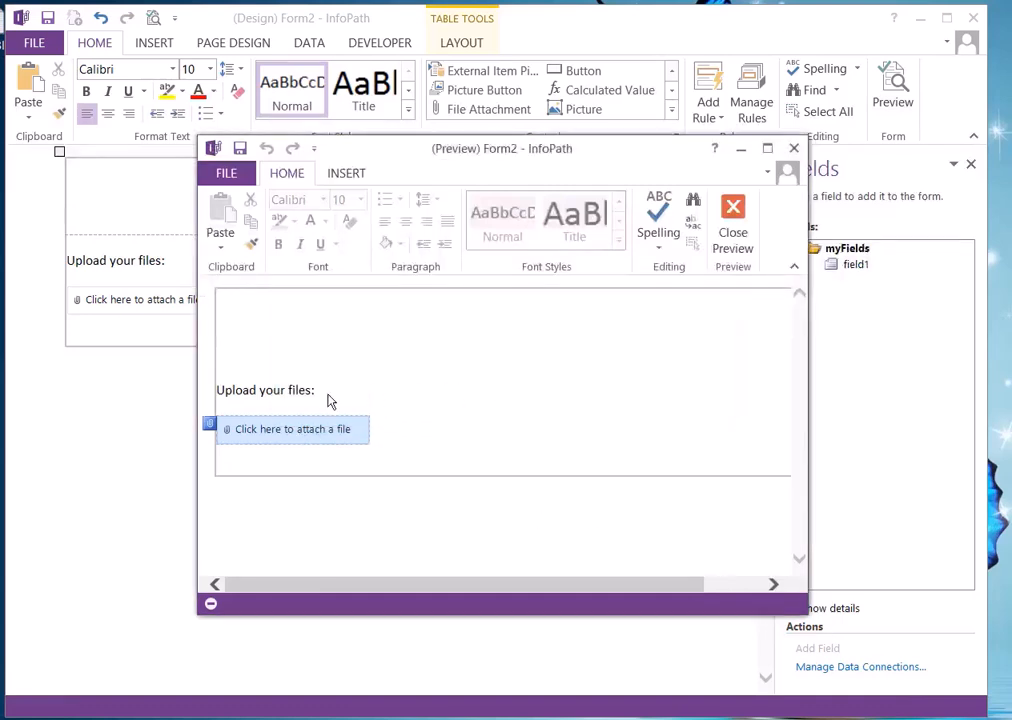
Attach the Daily-Blogs text file from the Desktop to the previewed form.
right_click(218, 428)
left_click(262, 438)
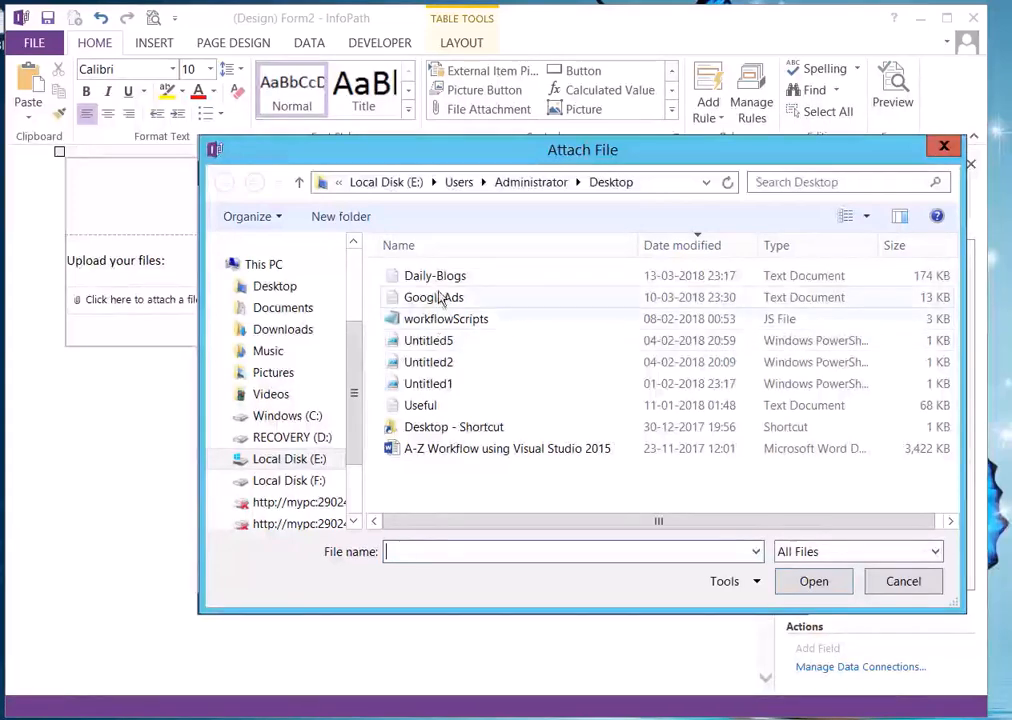
left_click(435, 276)
left_click(816, 584)
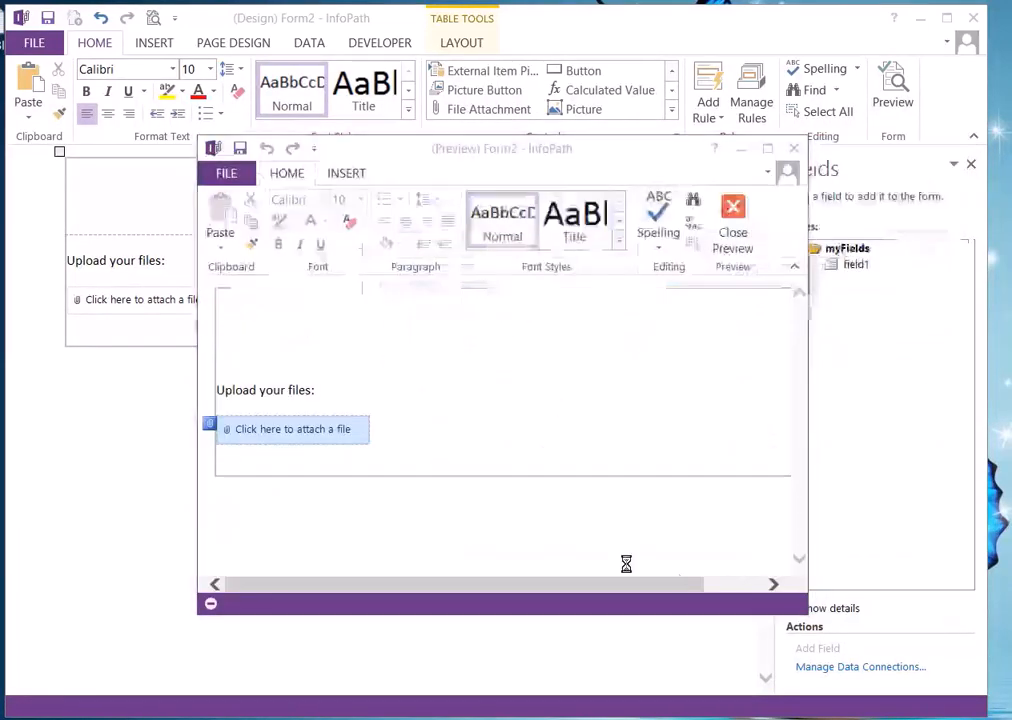
Replace the attached file in the previewed form with the GoogleAds text file and close the preview.
right_click(218, 447)
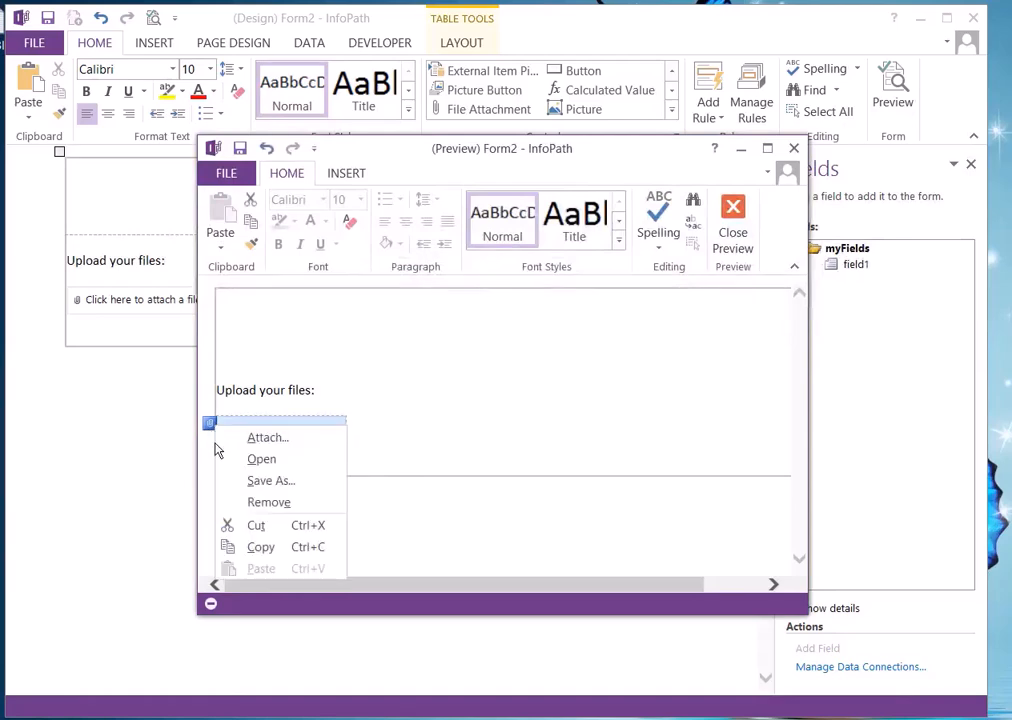
left_click(264, 440)
left_click(428, 300)
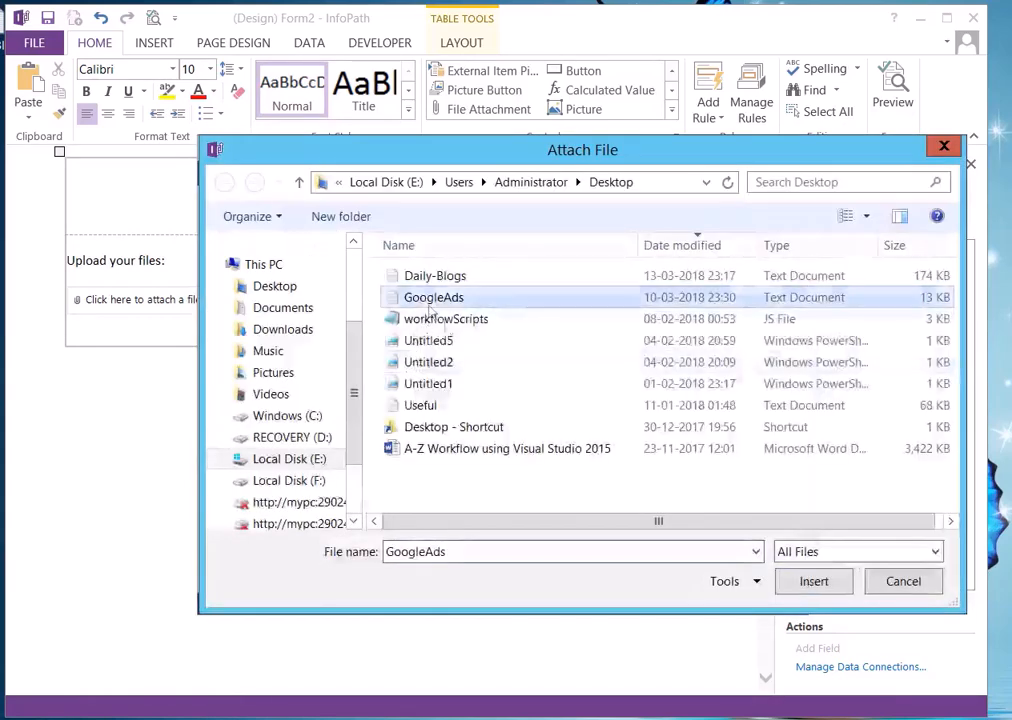
left_click(818, 586)
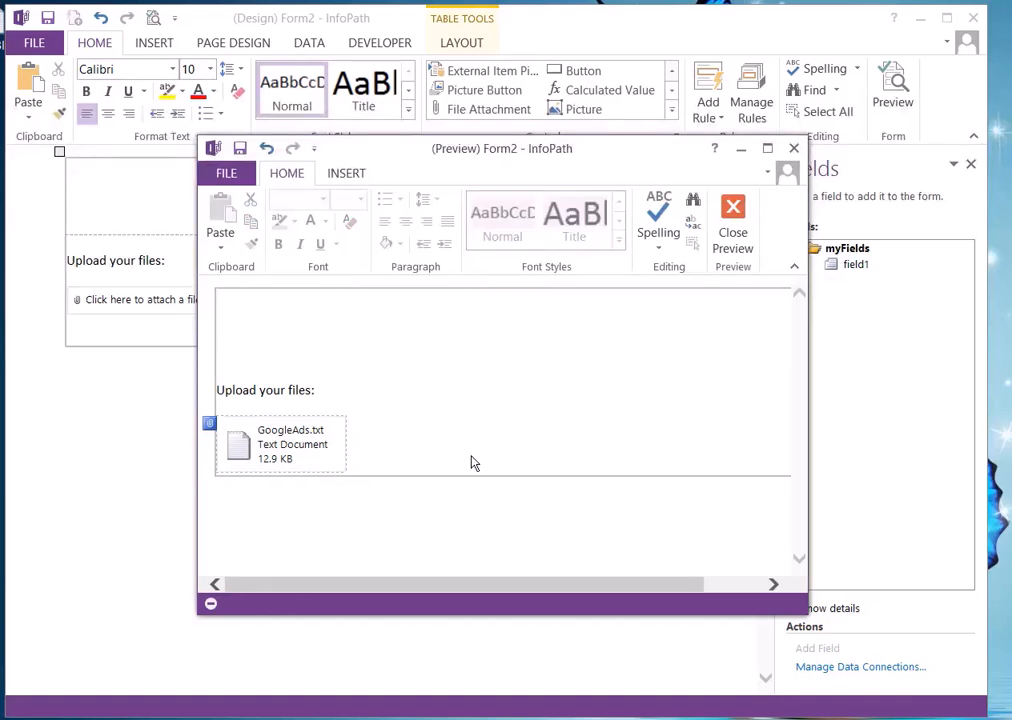
left_click(734, 238)
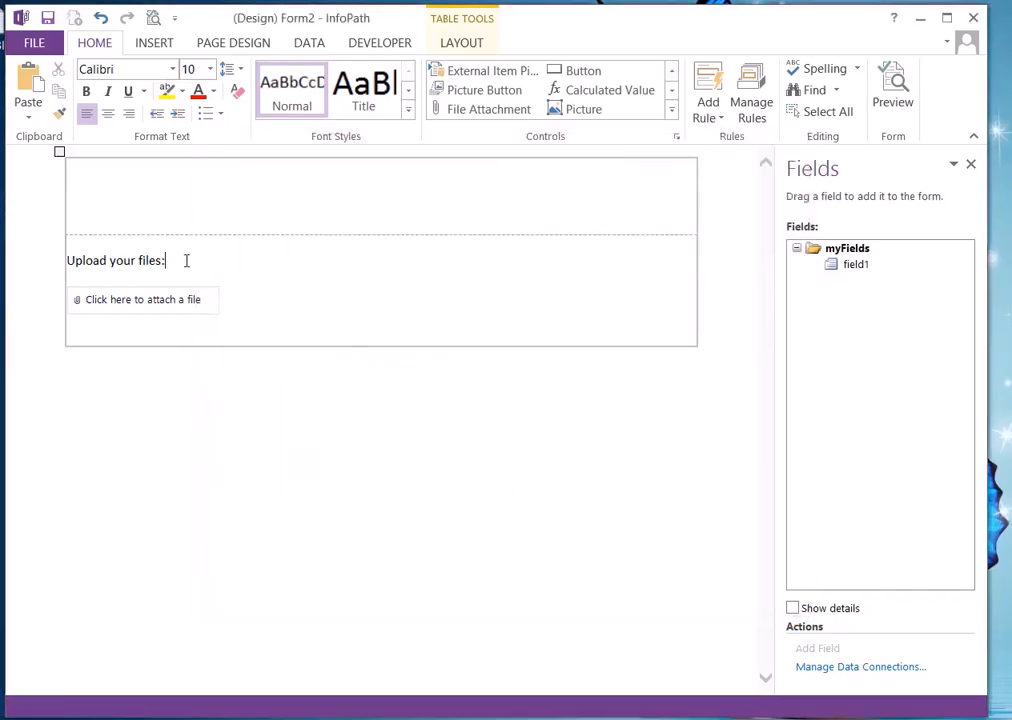
Add a blank line below the "Upload your files:" label and delete the file attachment control from the form.
key("Return")
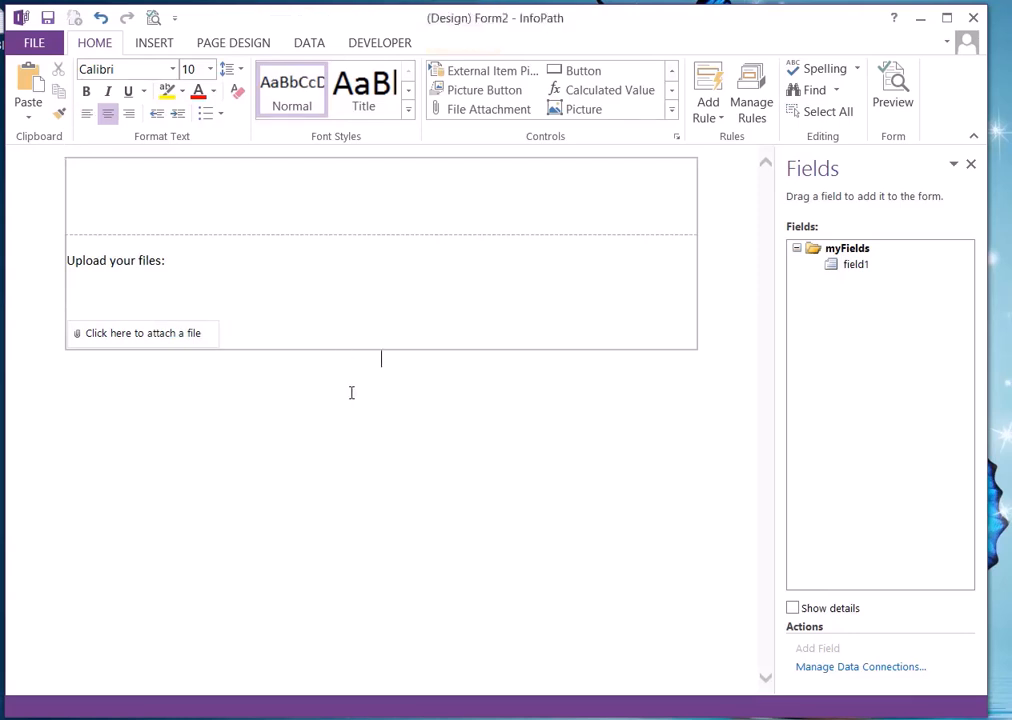
left_click(222, 335)
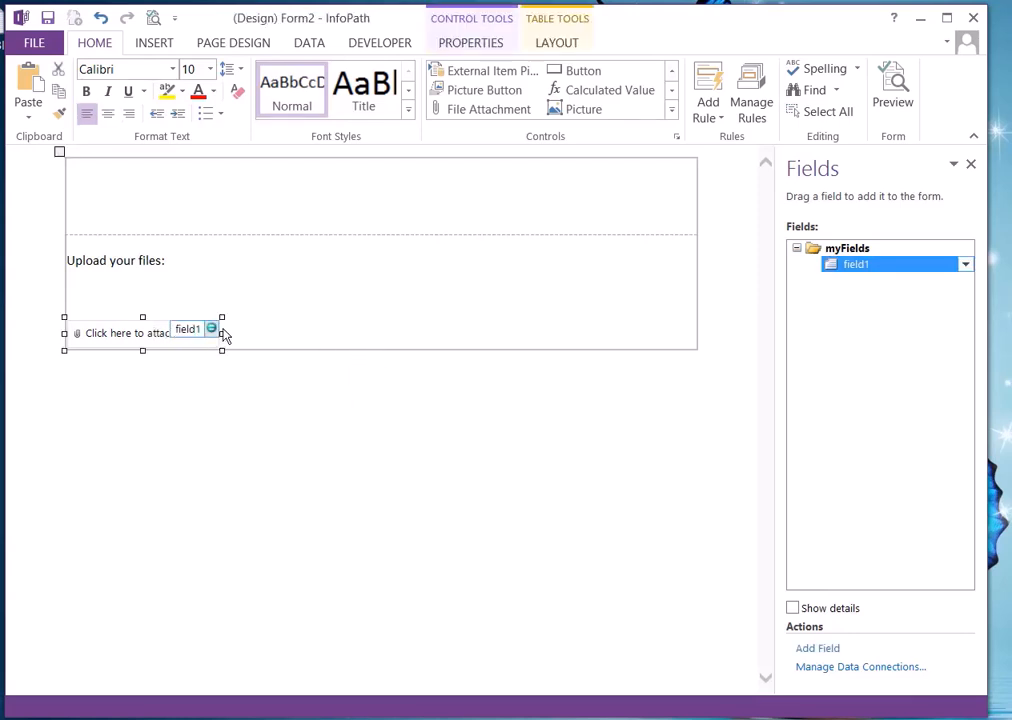
right_click(162, 334)
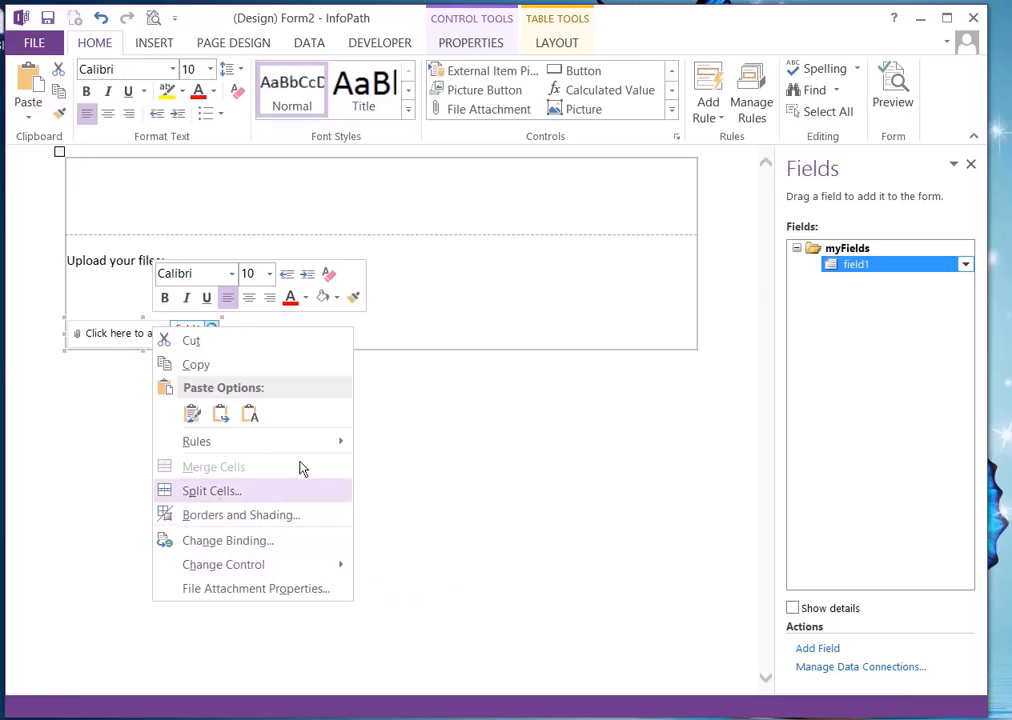
left_click(488, 524)
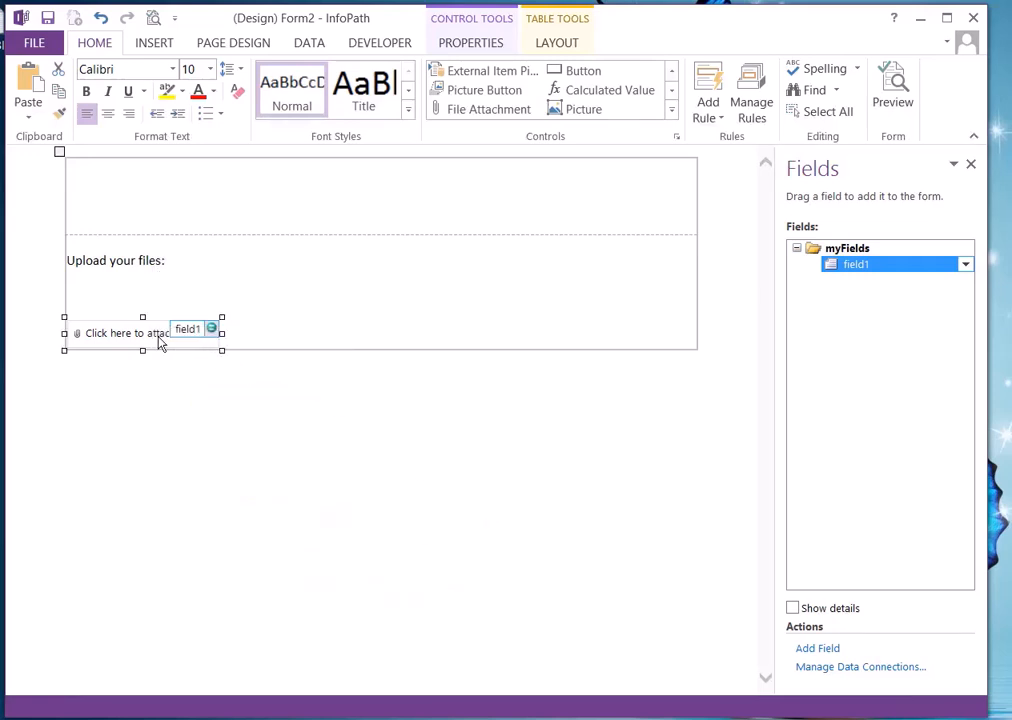
key("Delete")
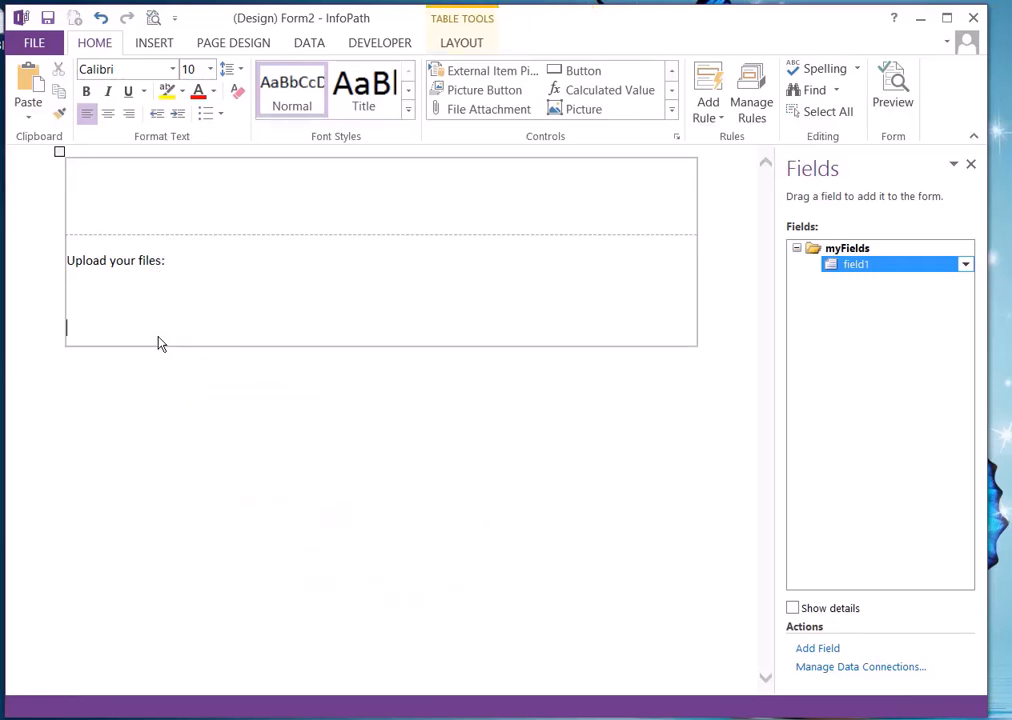
Insert a one-column repeating table below the "Upload your files:" label.
left_click(671, 111)
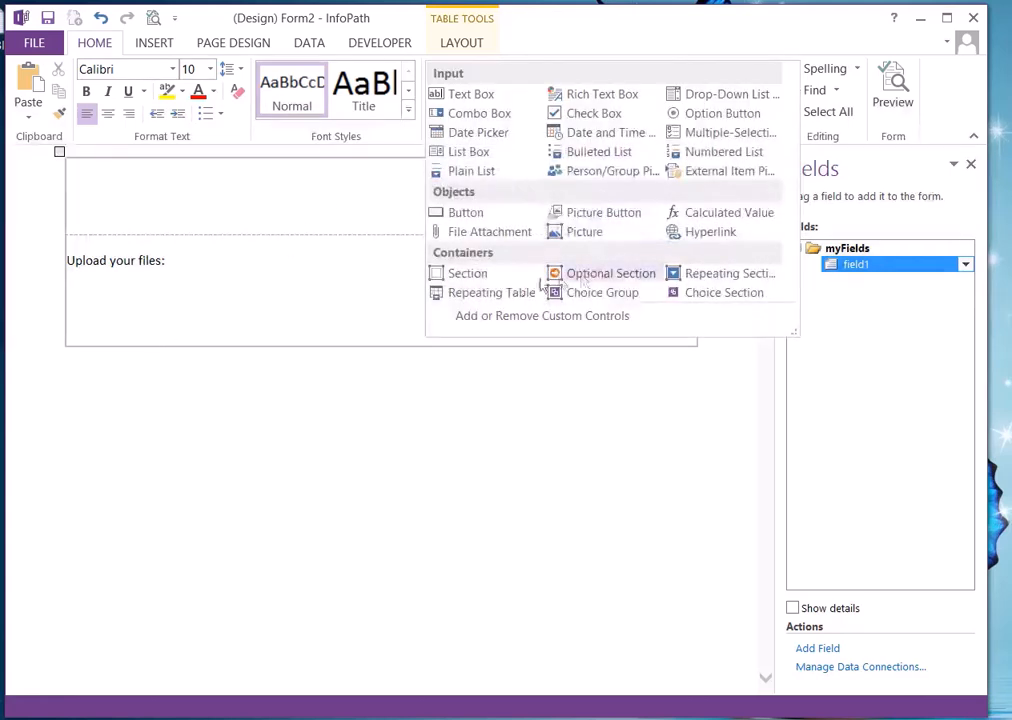
left_click(463, 293)
left_click(553, 335)
left_click(553, 344)
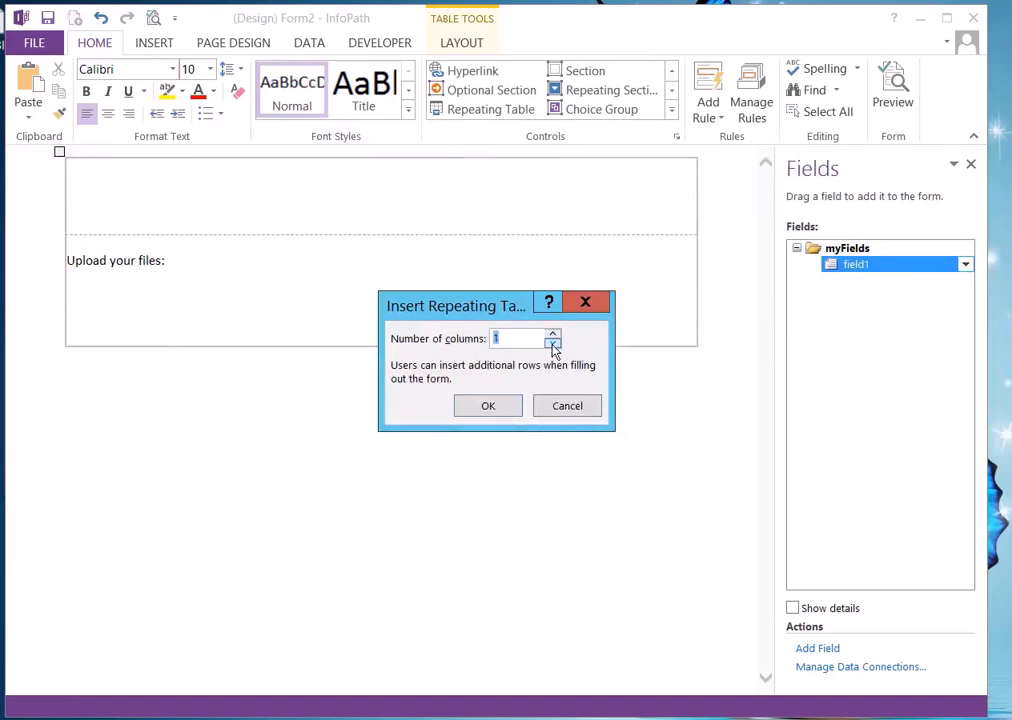
left_click(482, 405)
Delete the text box from the repeating table's row and add three blank lines in its place.
left_click(219, 354)
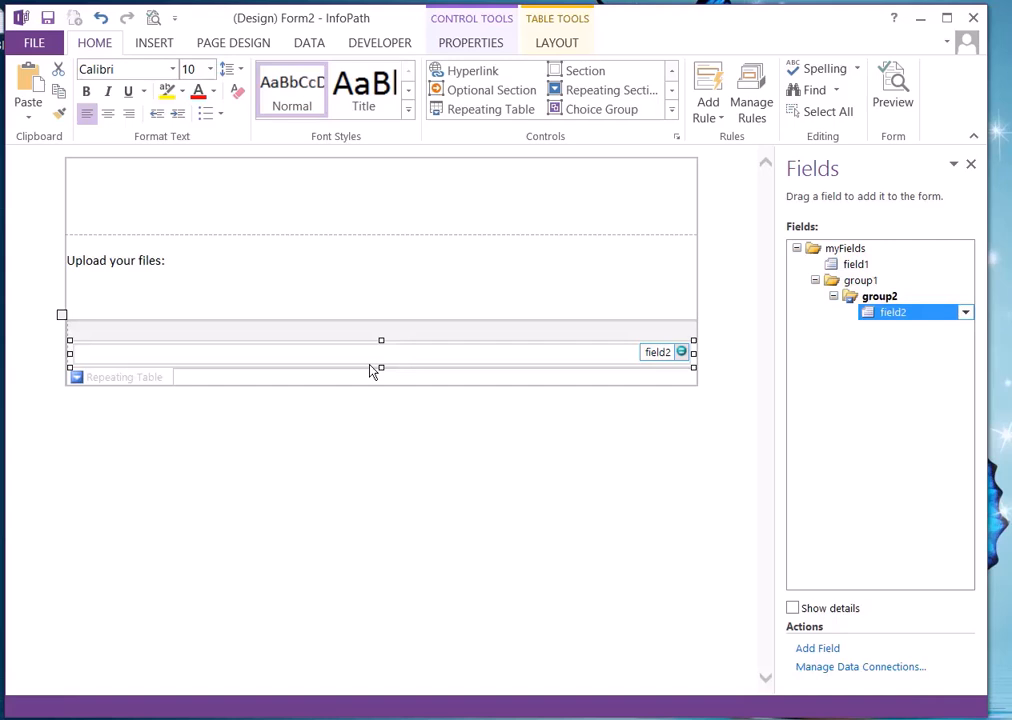
key("Delete")
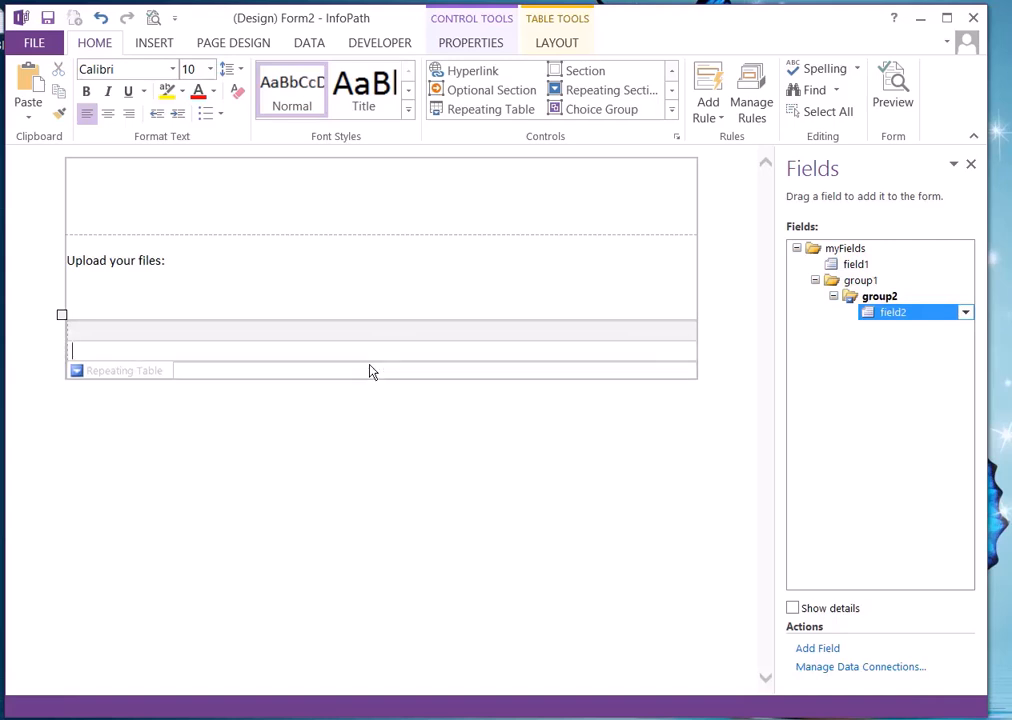
key("Return")
key("Return")
key("Return")
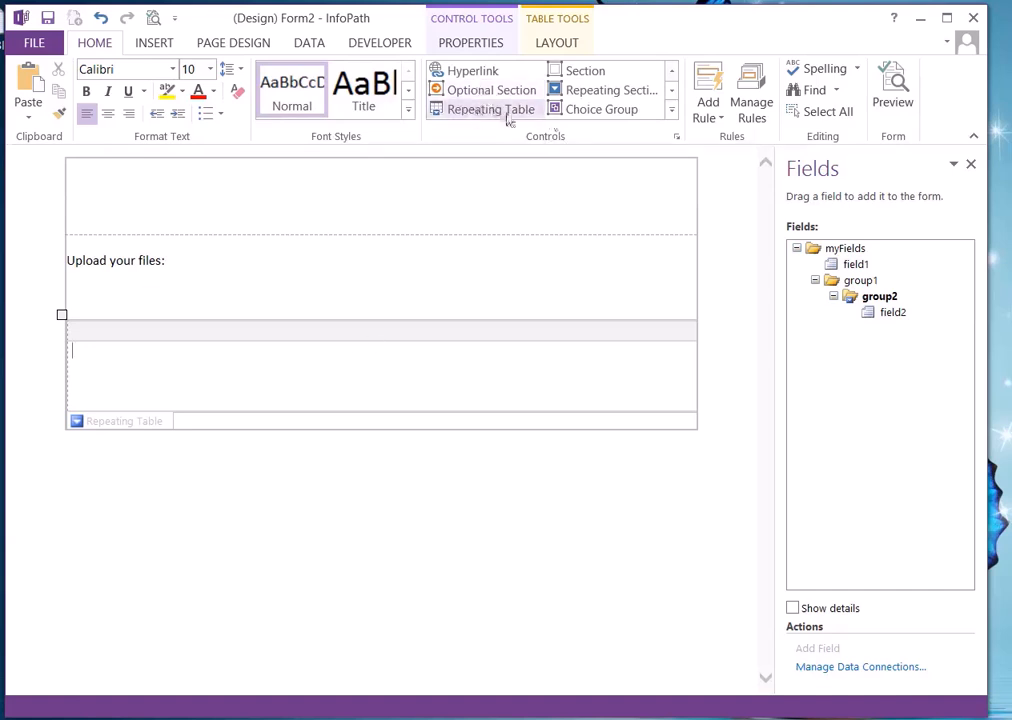
Insert a File Attachment control into the repeating table's row and remove the extra blank line above the table.
left_click(672, 110)
left_click(488, 230)
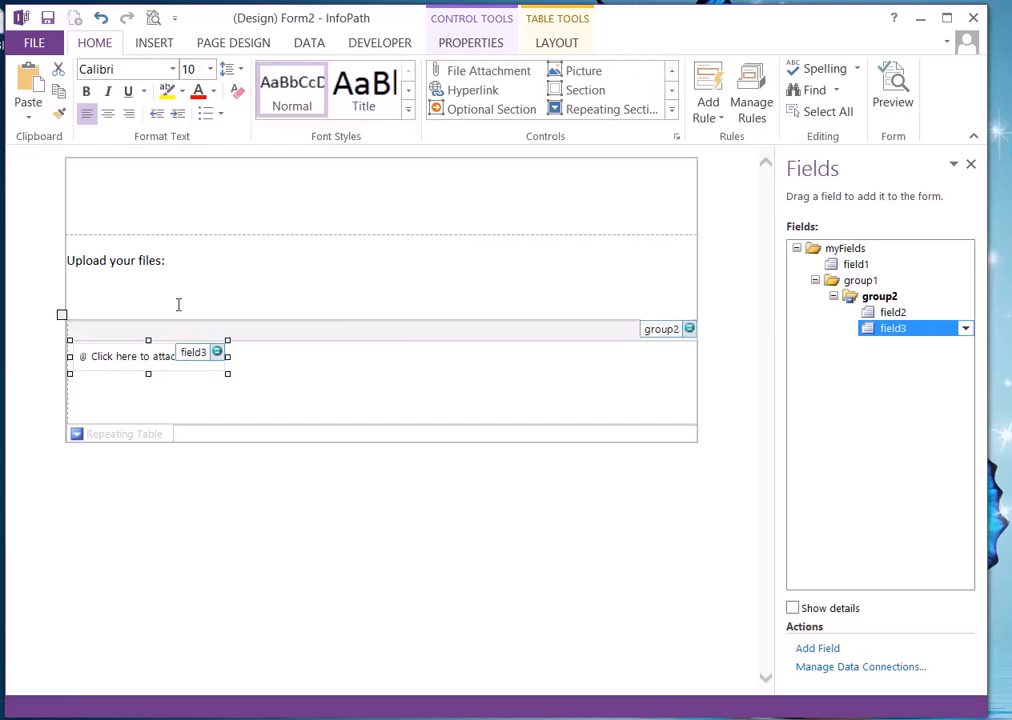
left_click(261, 300)
key("BackSpace")
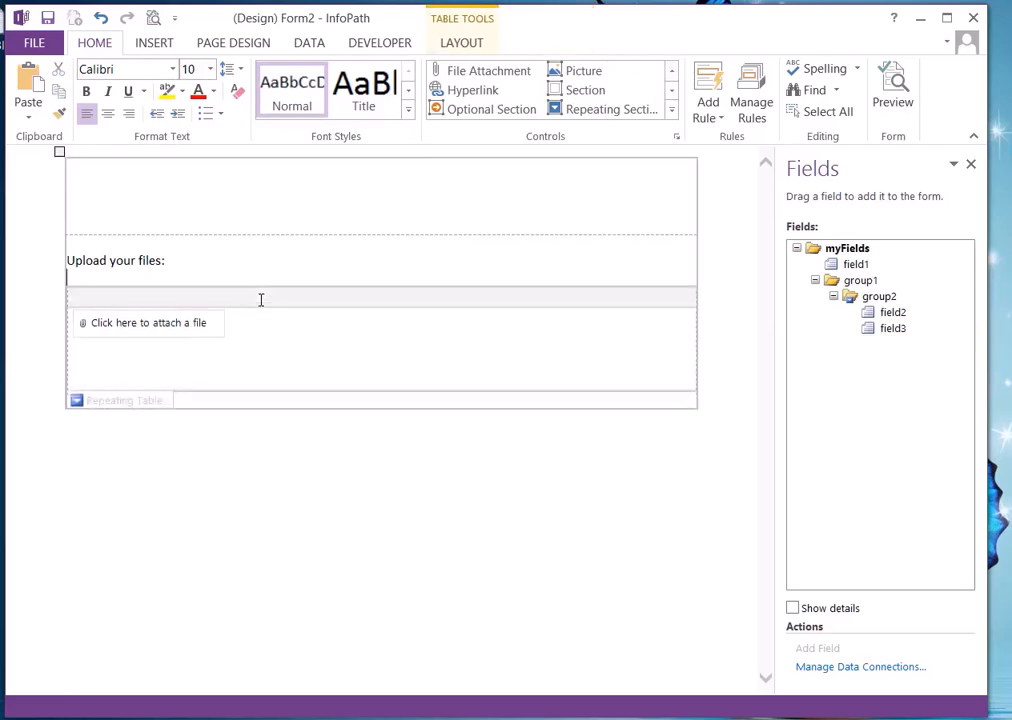
left_click(192, 343)
left_click(173, 401)
left_click(162, 408)
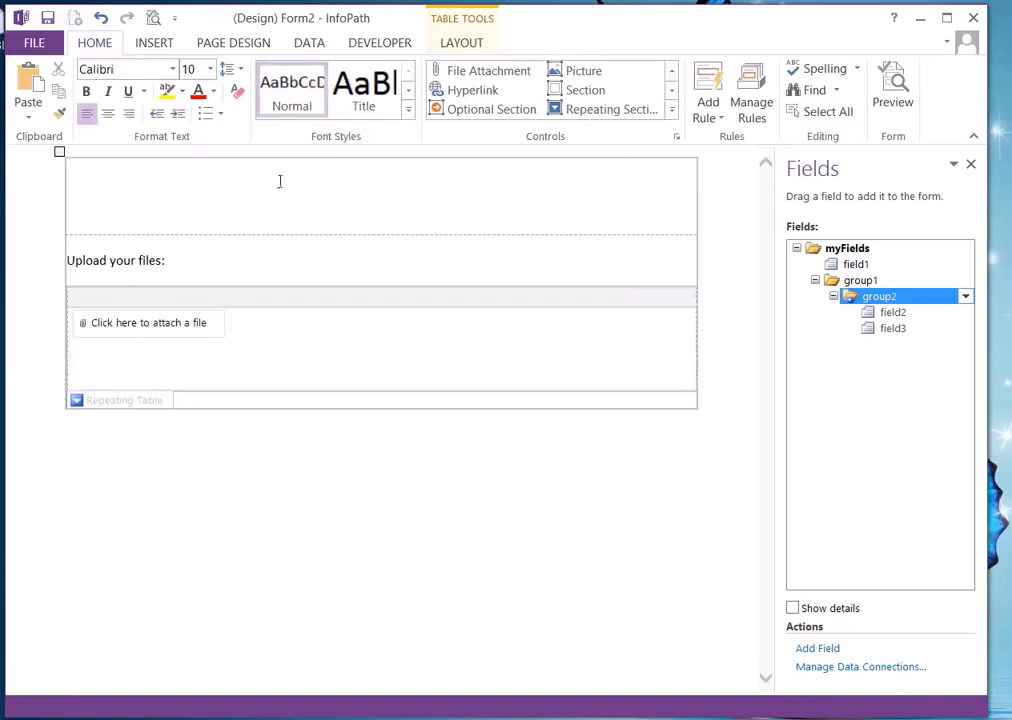
Preview the form and attach the GoogleAds text file from the Desktop in the repeating table's first row.
left_click(153, 18)
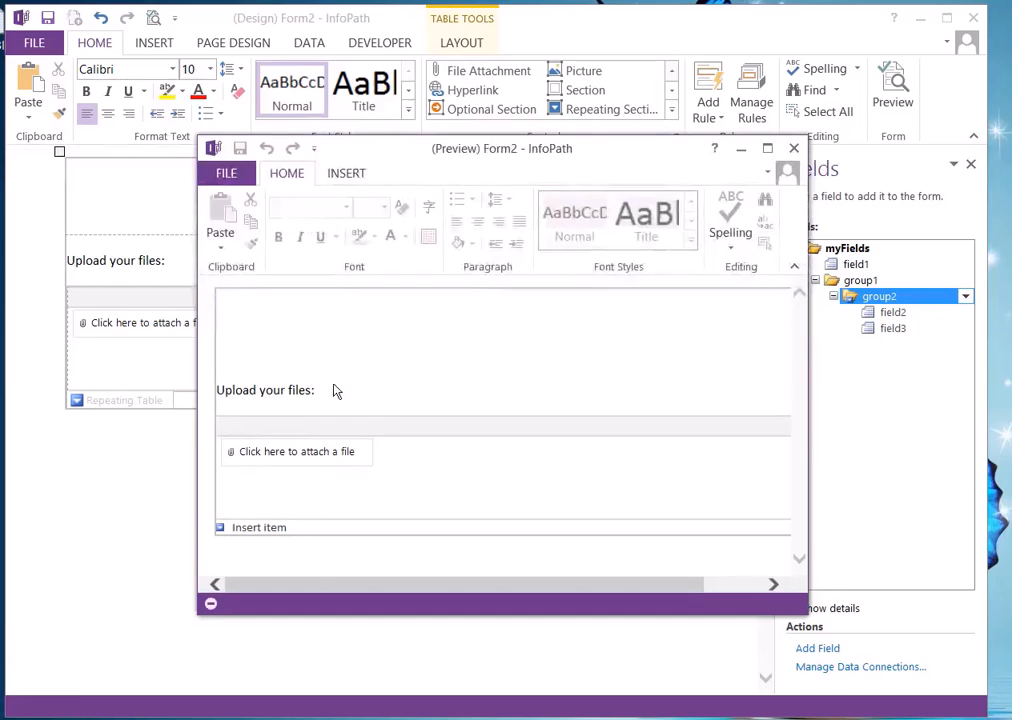
right_click(220, 458)
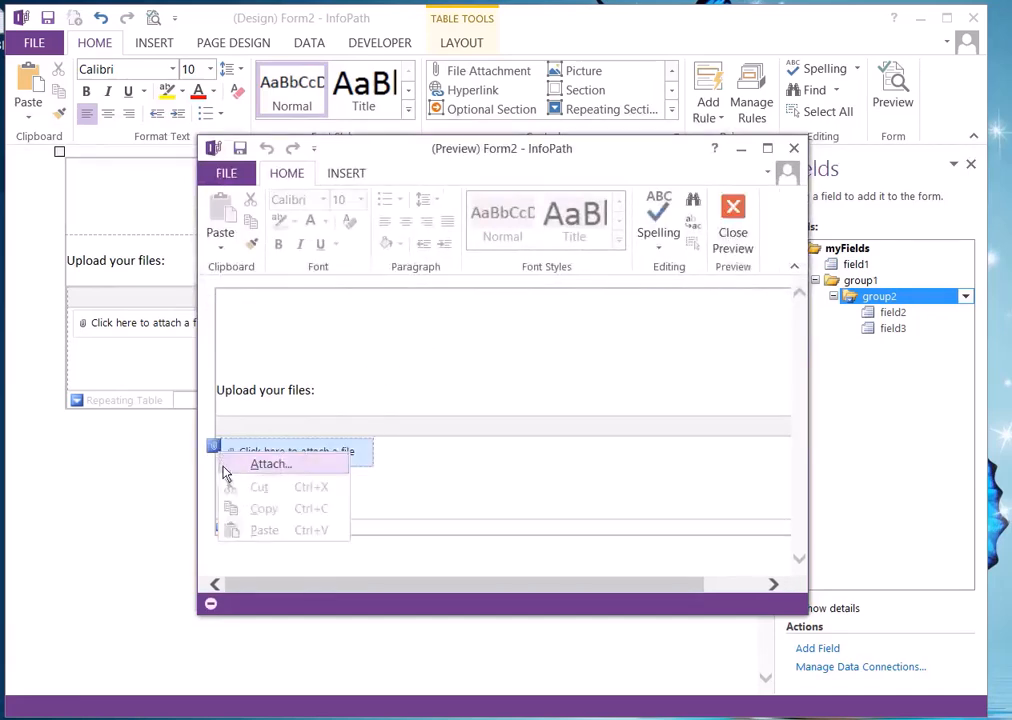
left_click(260, 470)
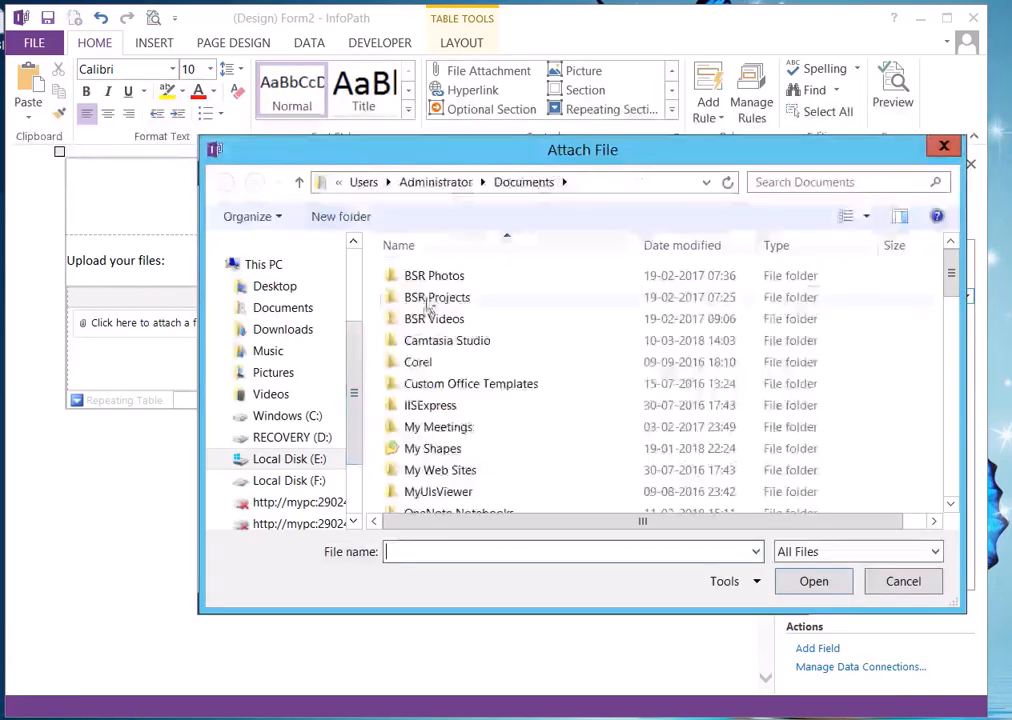
left_click(275, 286)
left_click(450, 297)
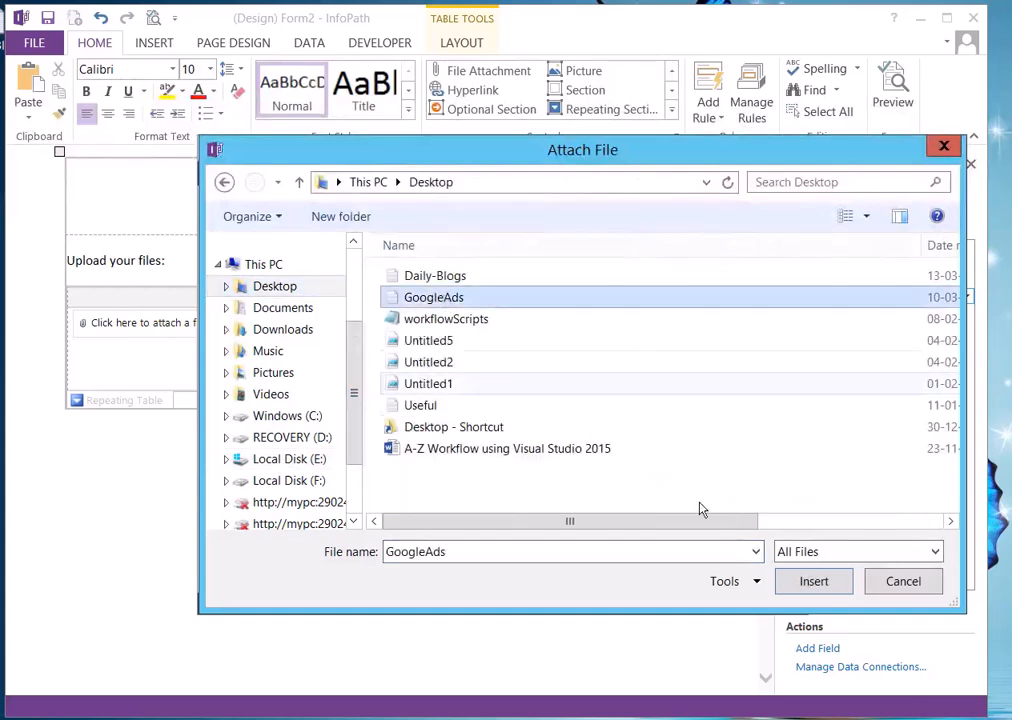
left_click(815, 582)
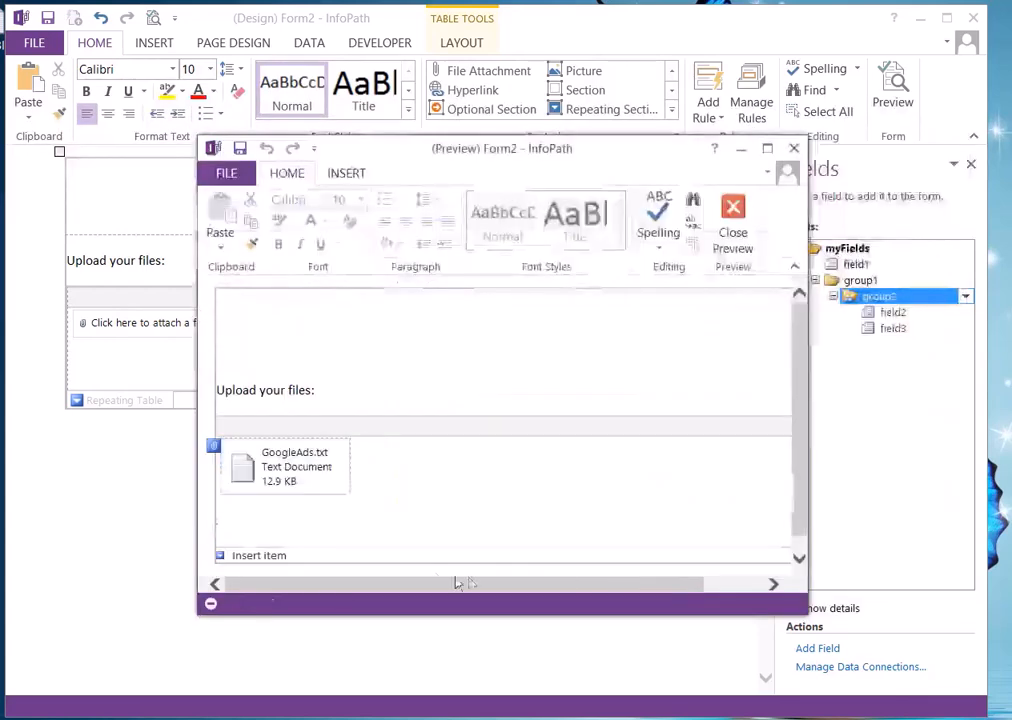
Insert another item in the previewed table, attach the Daily-Blogs text file to it, and close the preview.
left_click(257, 556)
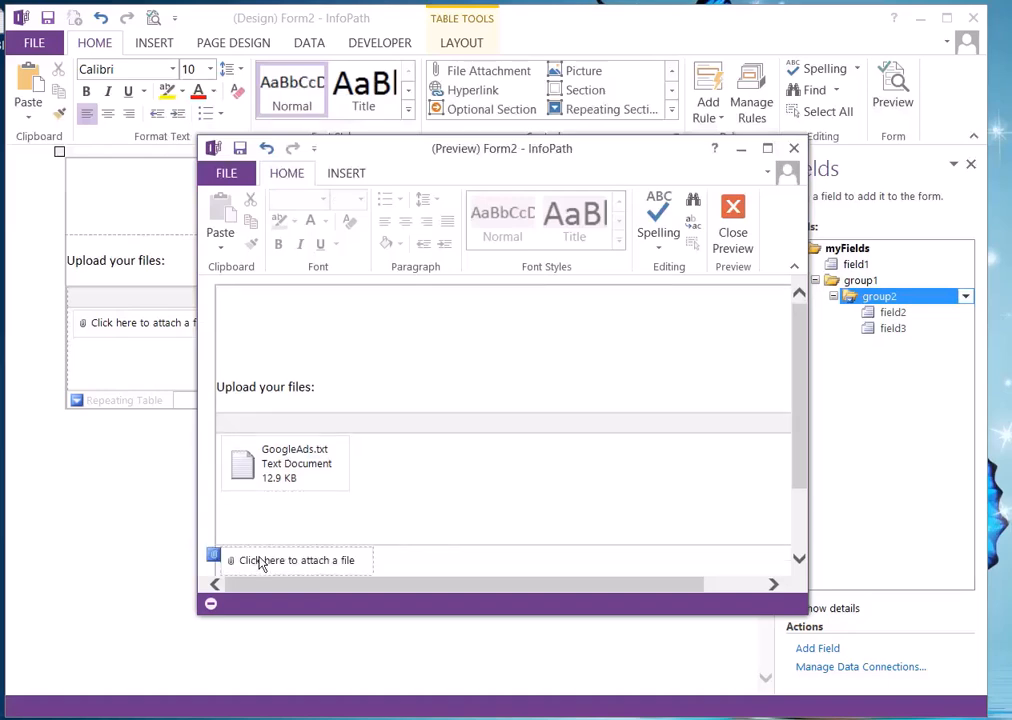
right_click(218, 563)
left_click(244, 572)
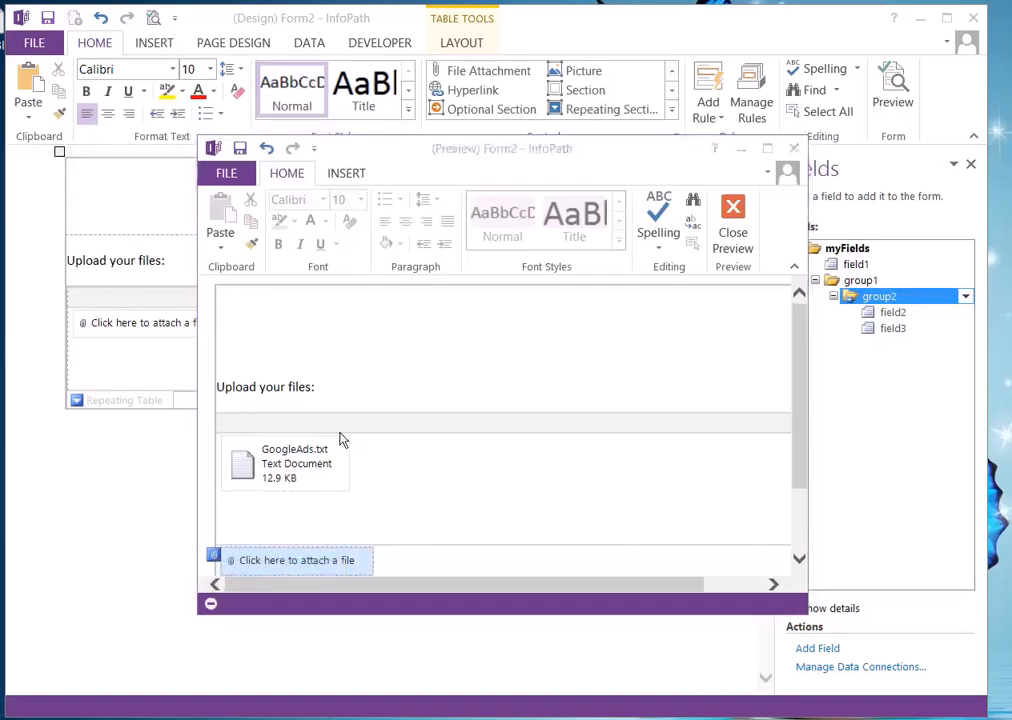
left_click(433, 276)
left_click(813, 581)
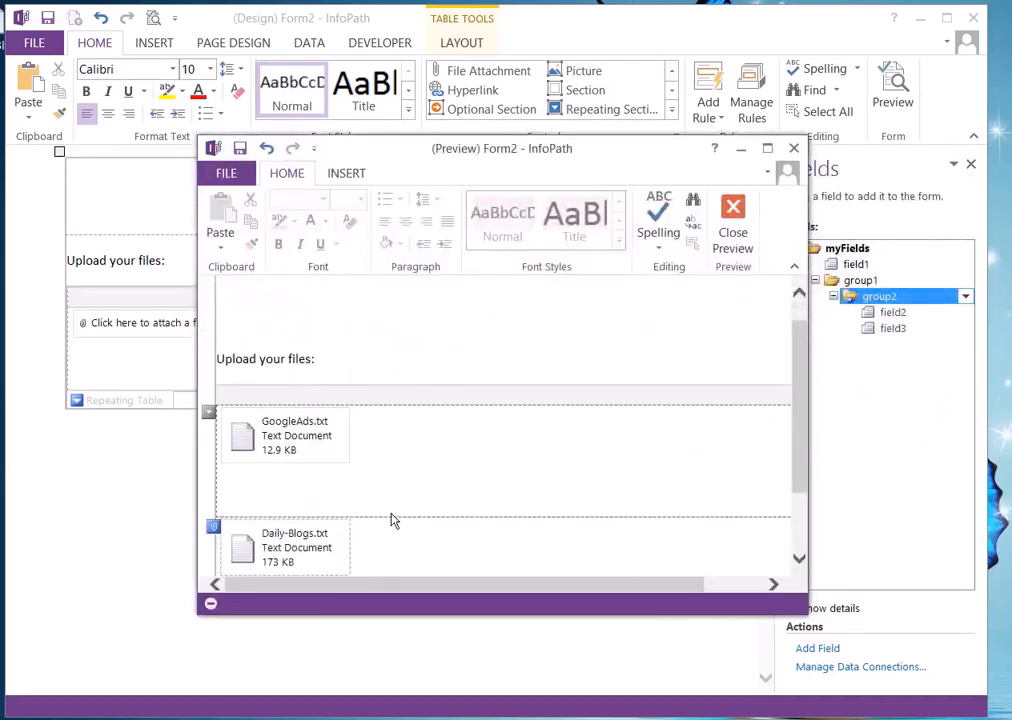
left_click(730, 240)
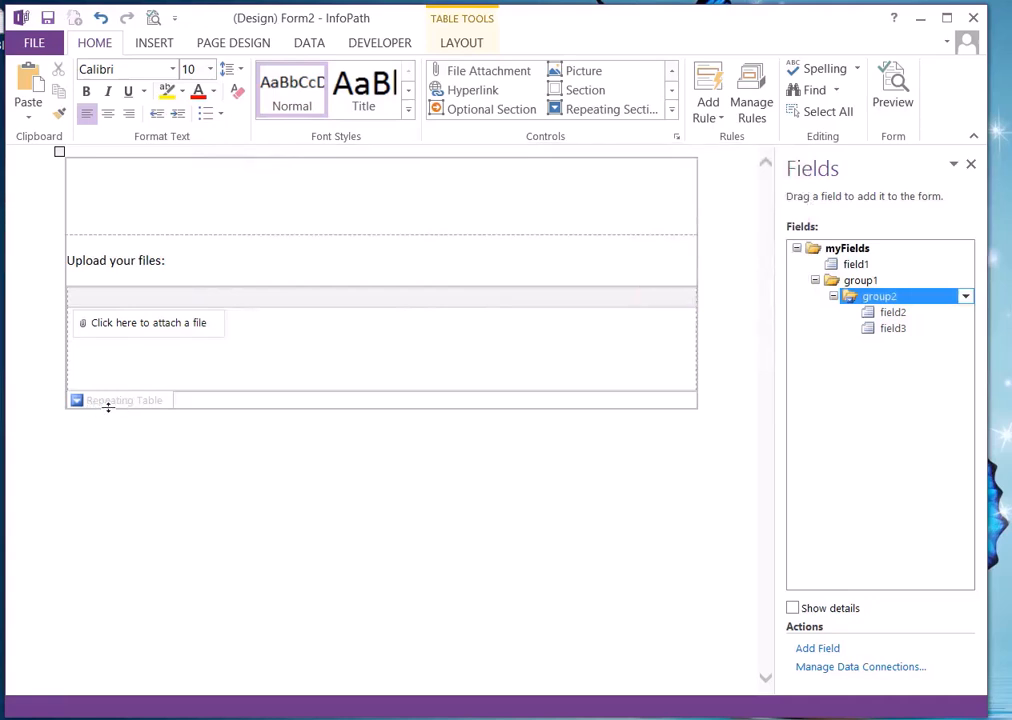
Set the repeating table's insert hint text to "Attach another file" and check it in a preview of the form.
left_click(141, 404)
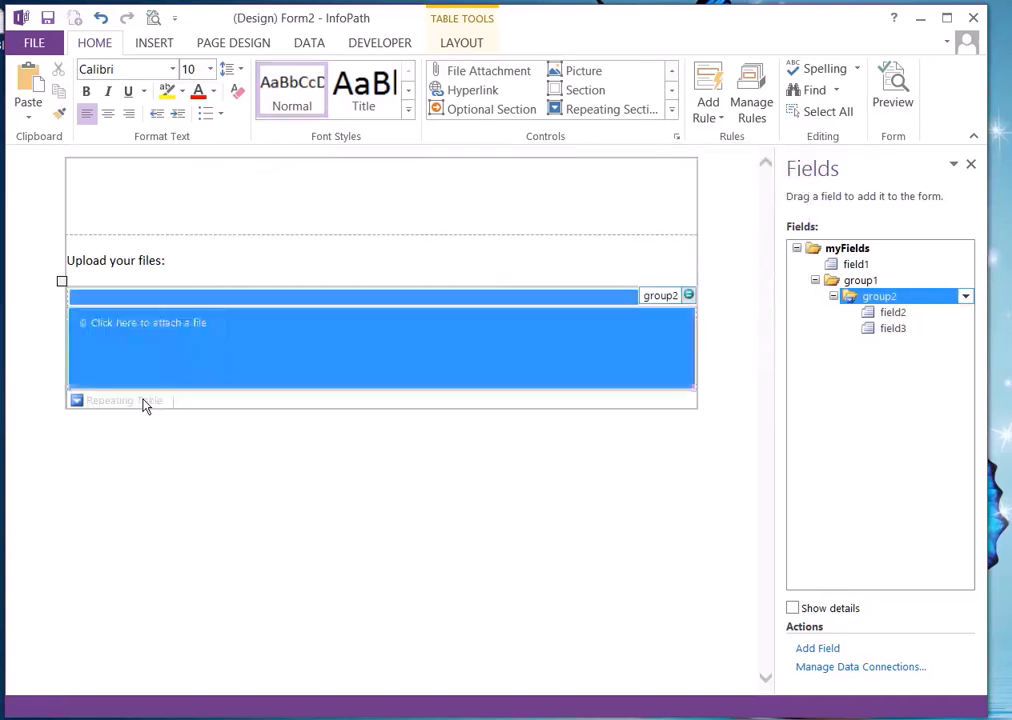
right_click(145, 405)
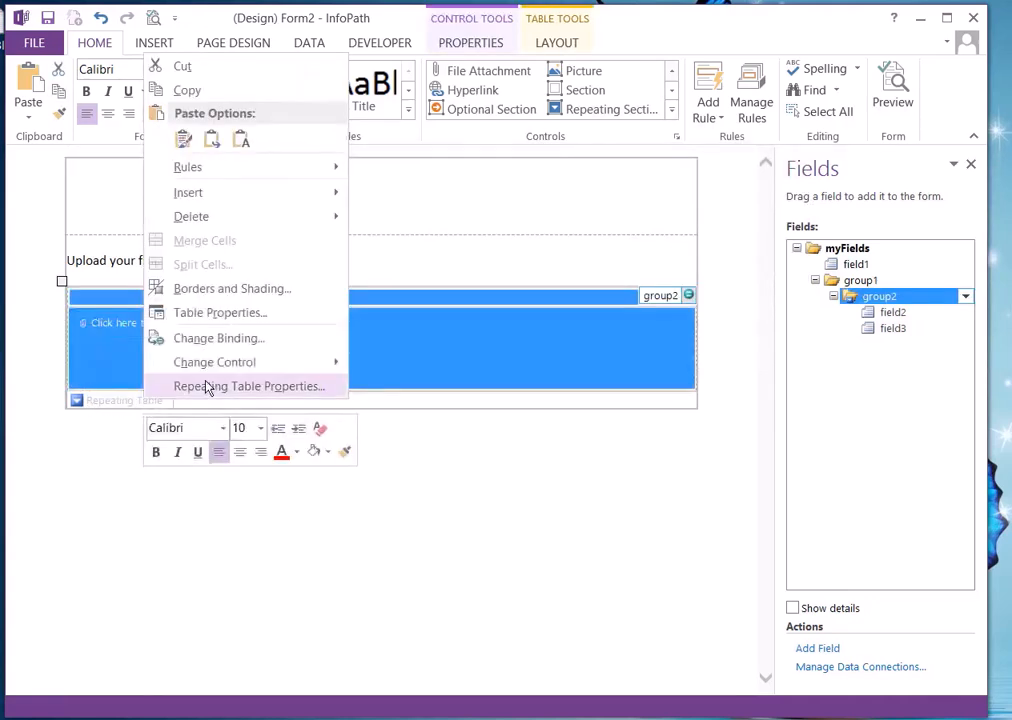
left_click(207, 388)
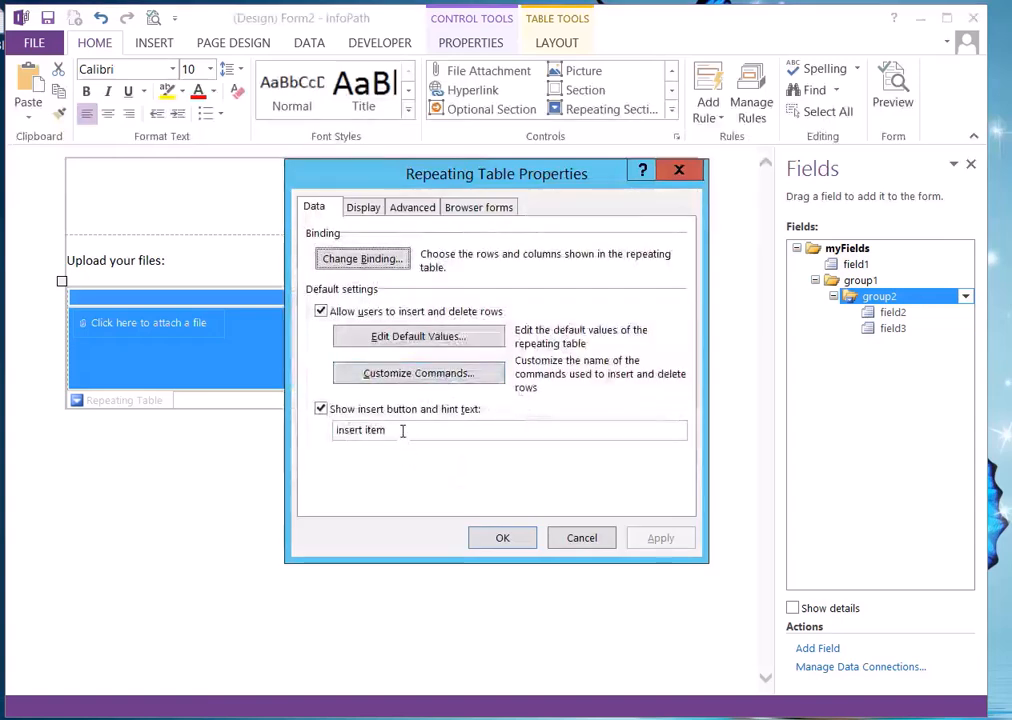
left_click_drag(404, 436, 336, 431)
type("A")
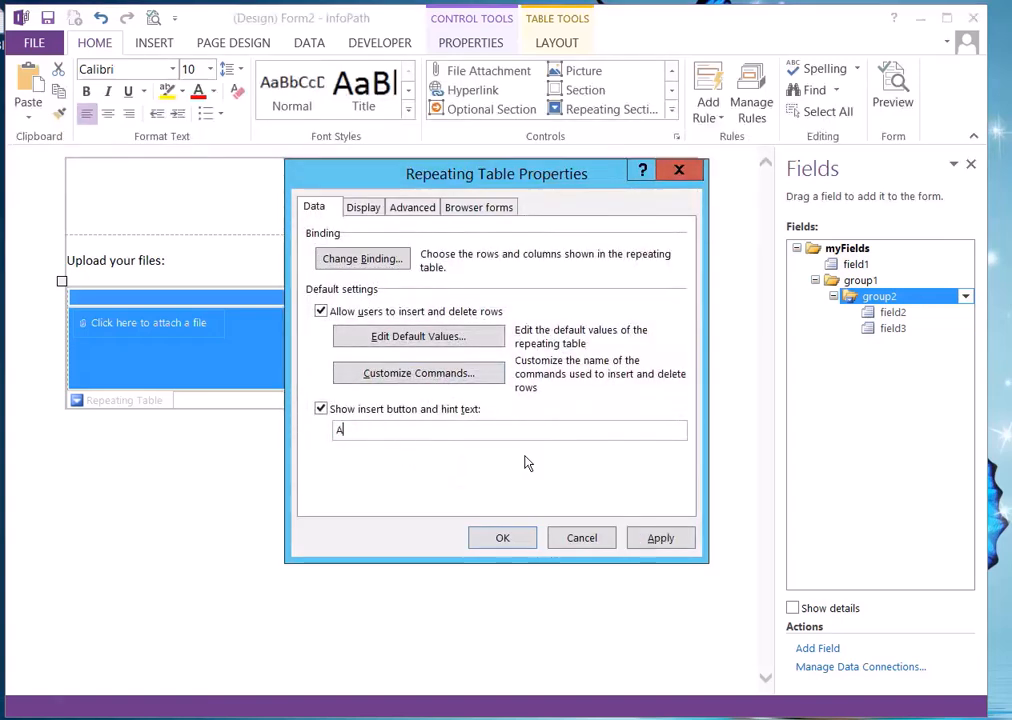
type("ttach another file")
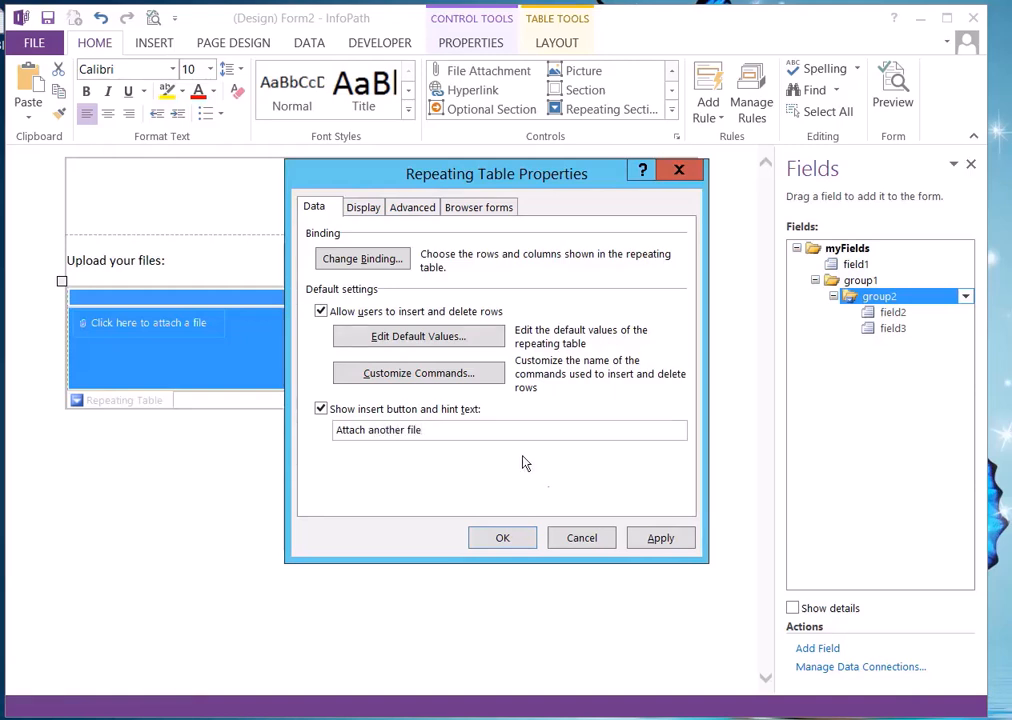
left_click(502, 538)
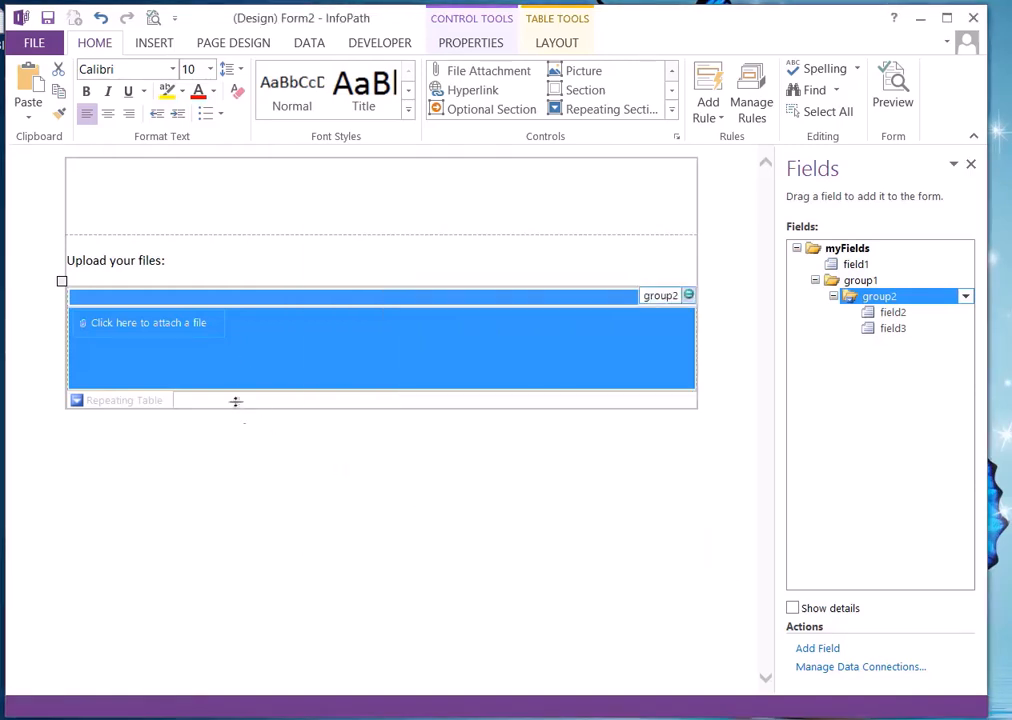
left_click(153, 17)
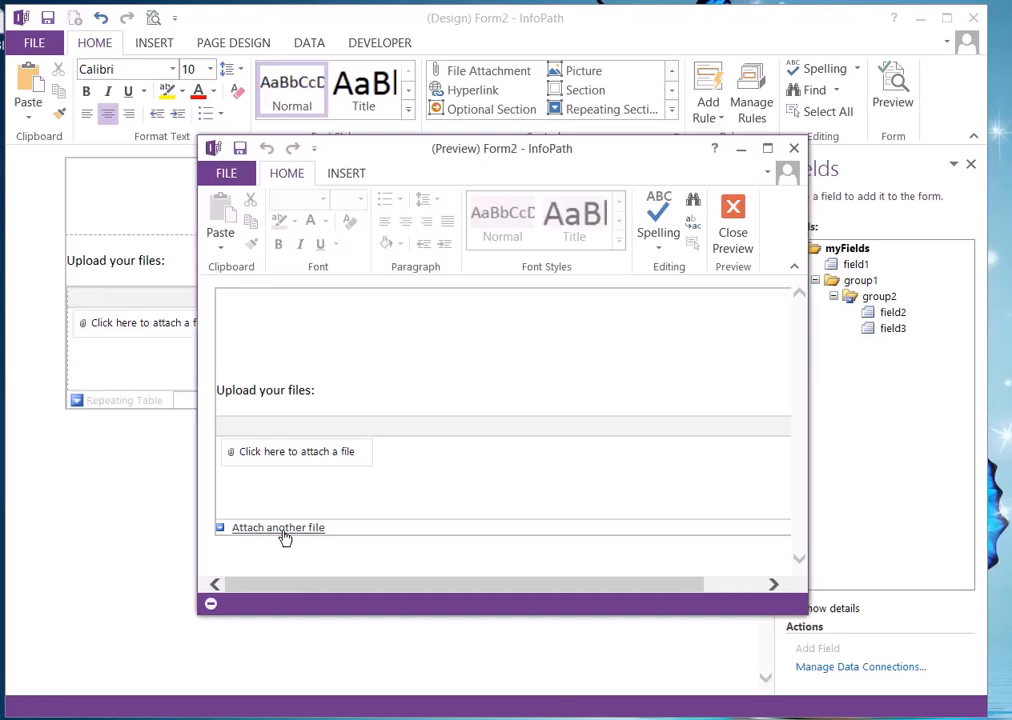
left_click(727, 238)
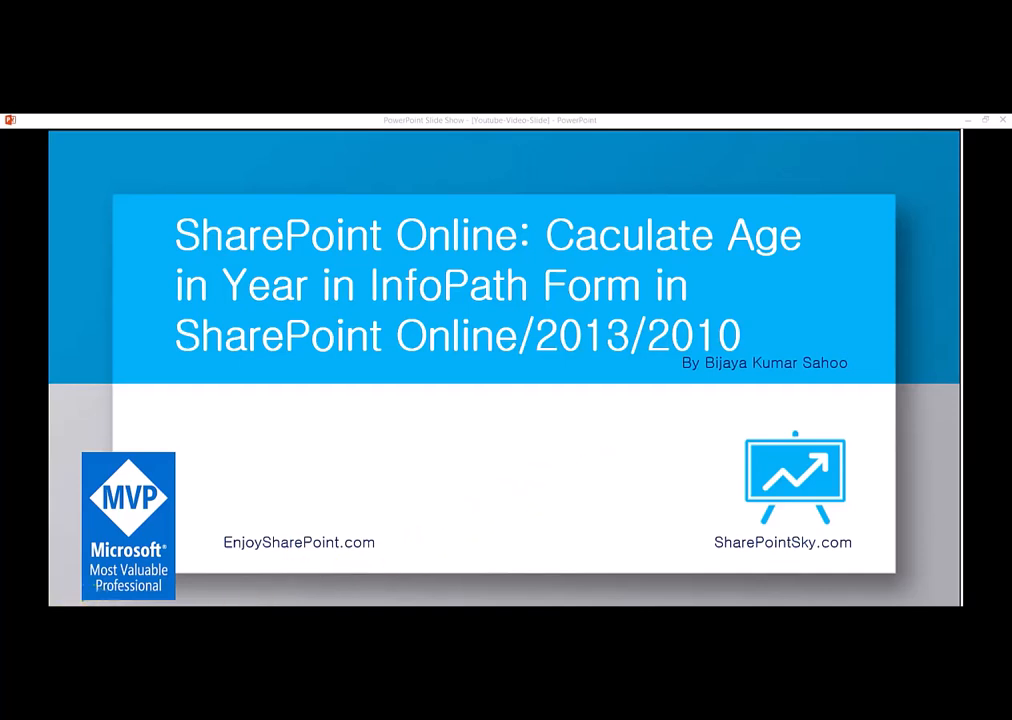
Start InfoPath Designer and create a new form from the Blank Form template.
key("super")
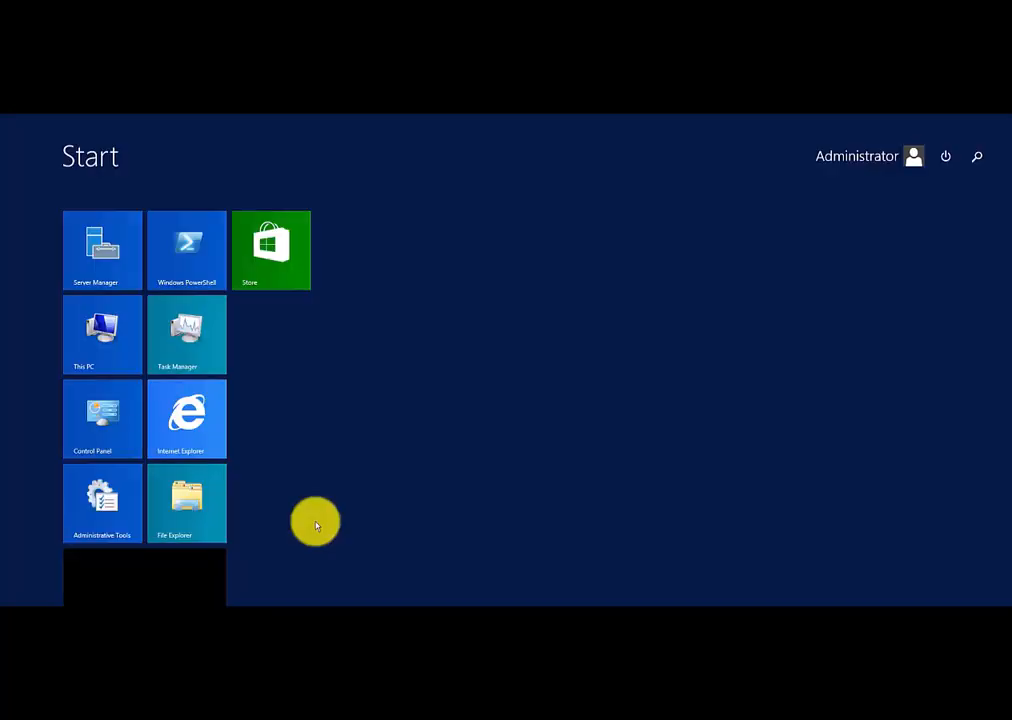
type("inf")
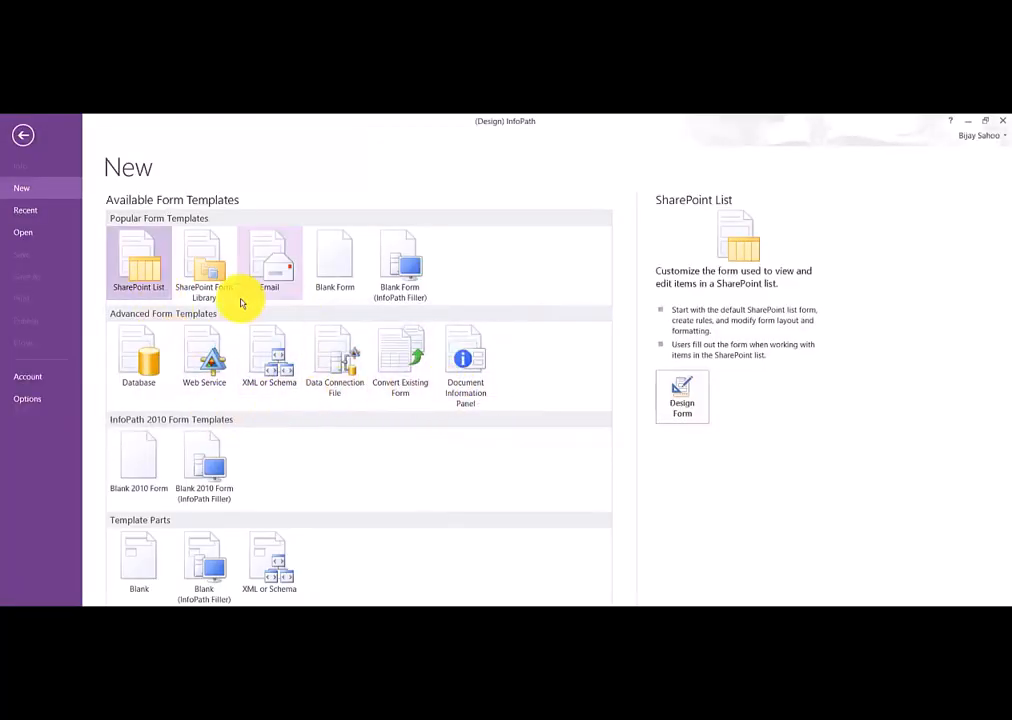
left_click(333, 271)
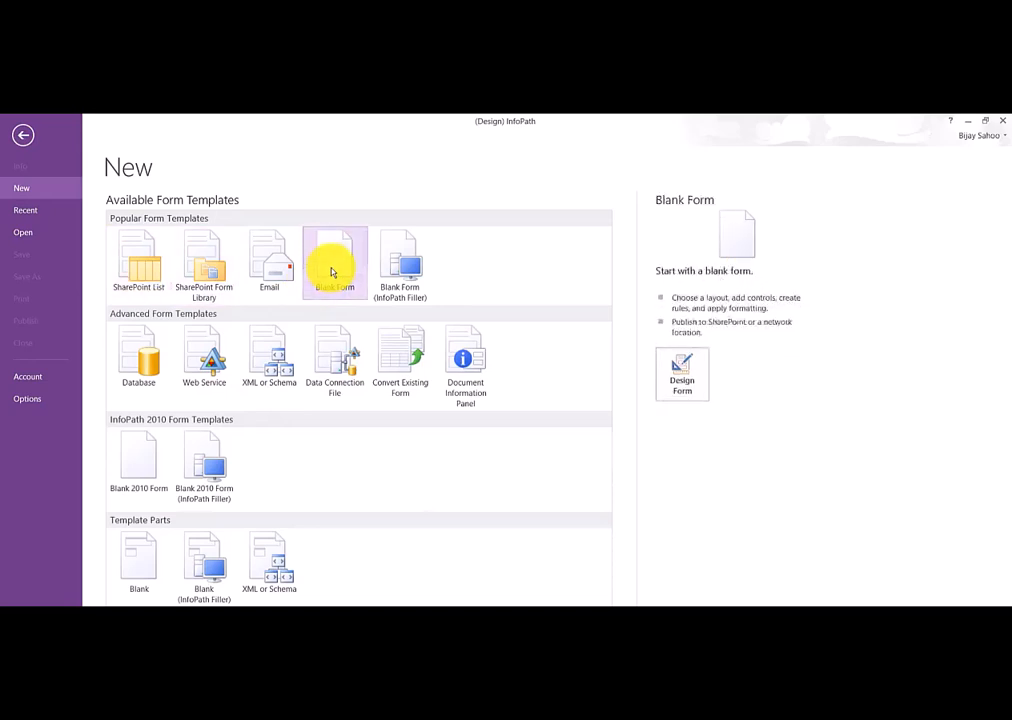
left_click(682, 374)
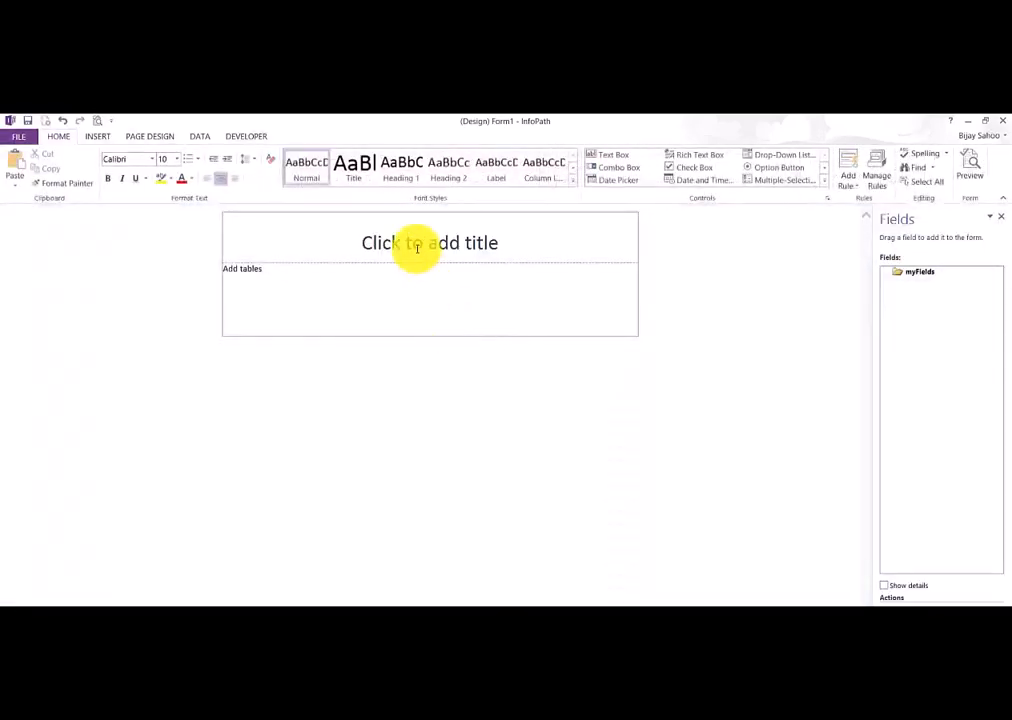
Title the form "Calculate Age" and insert a custom table with four columns and one row below the title.
left_click(417, 248)
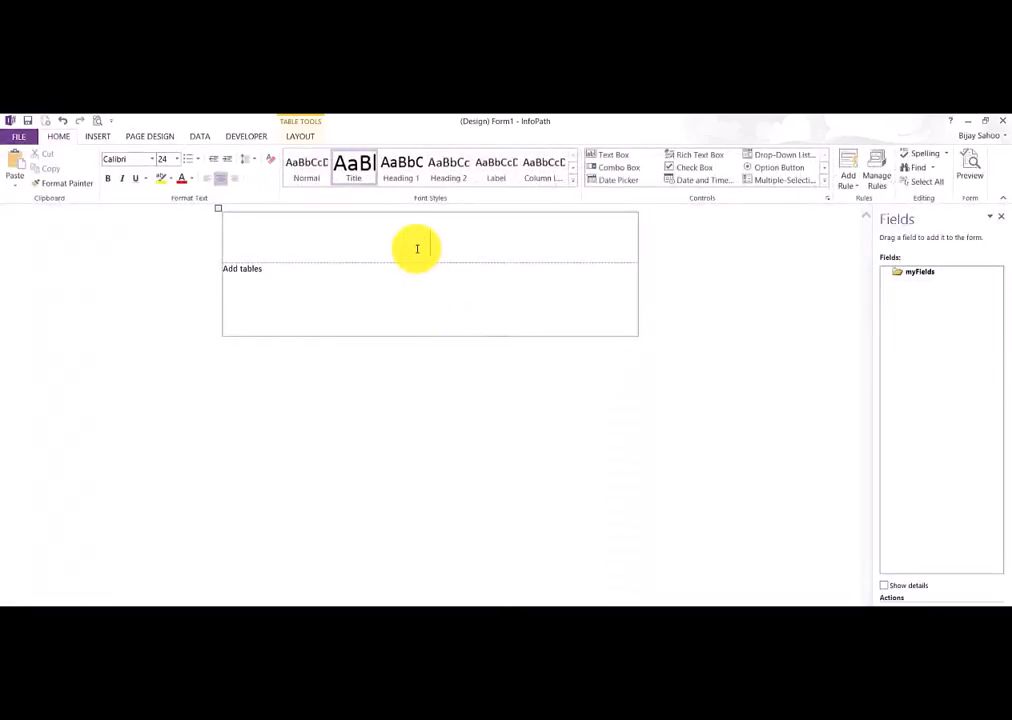
type("Calculate Age")
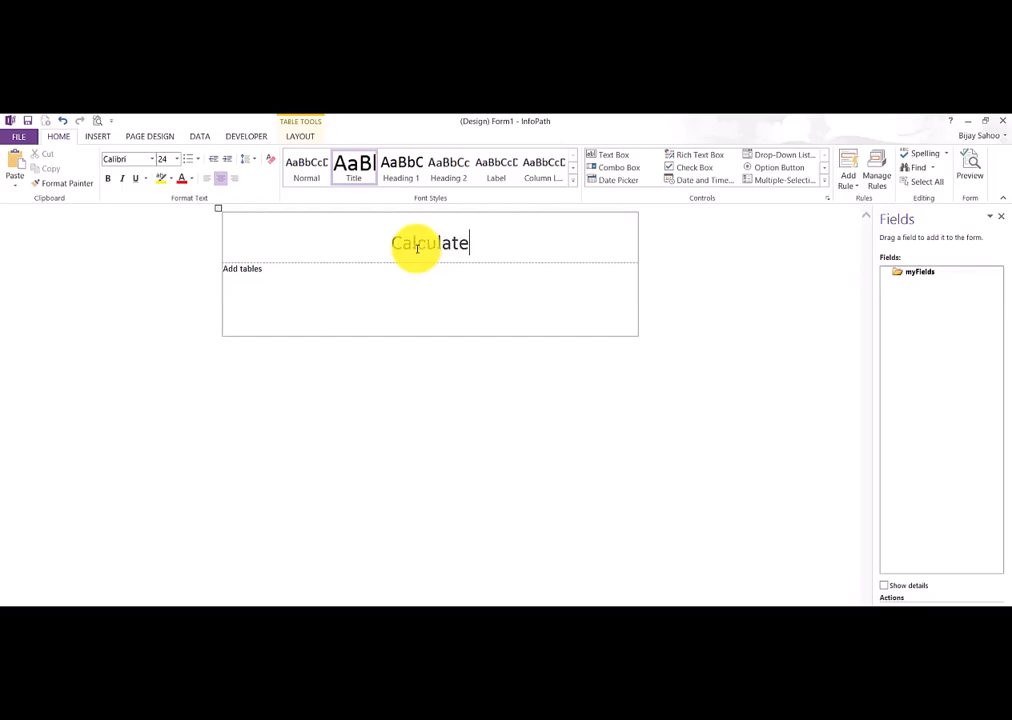
left_click(296, 278)
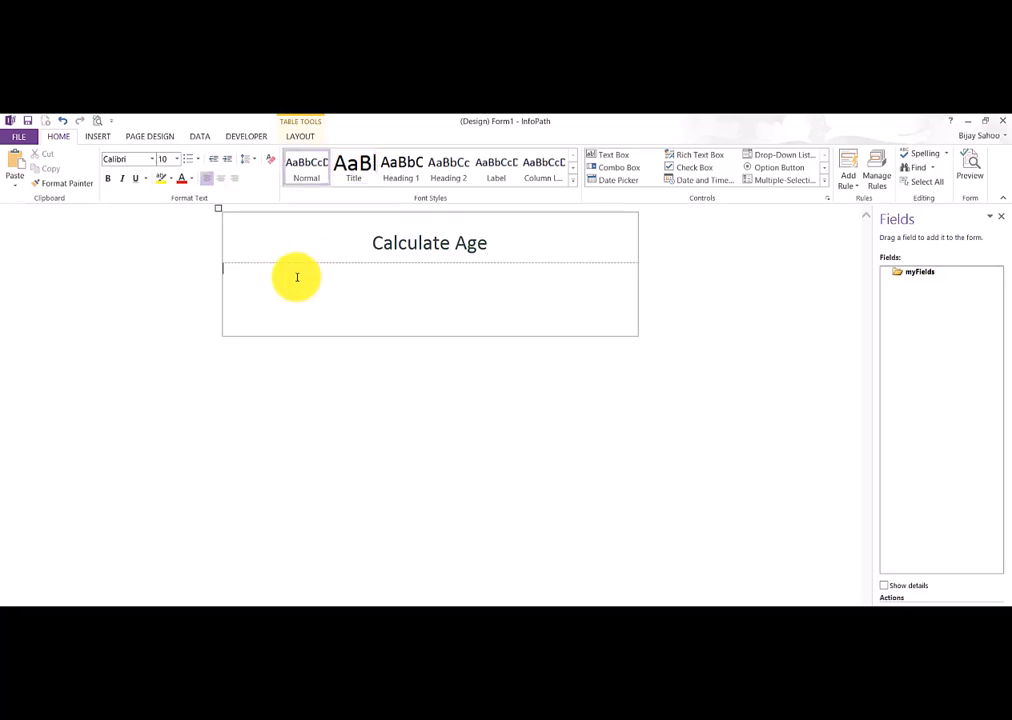
left_click(98, 137)
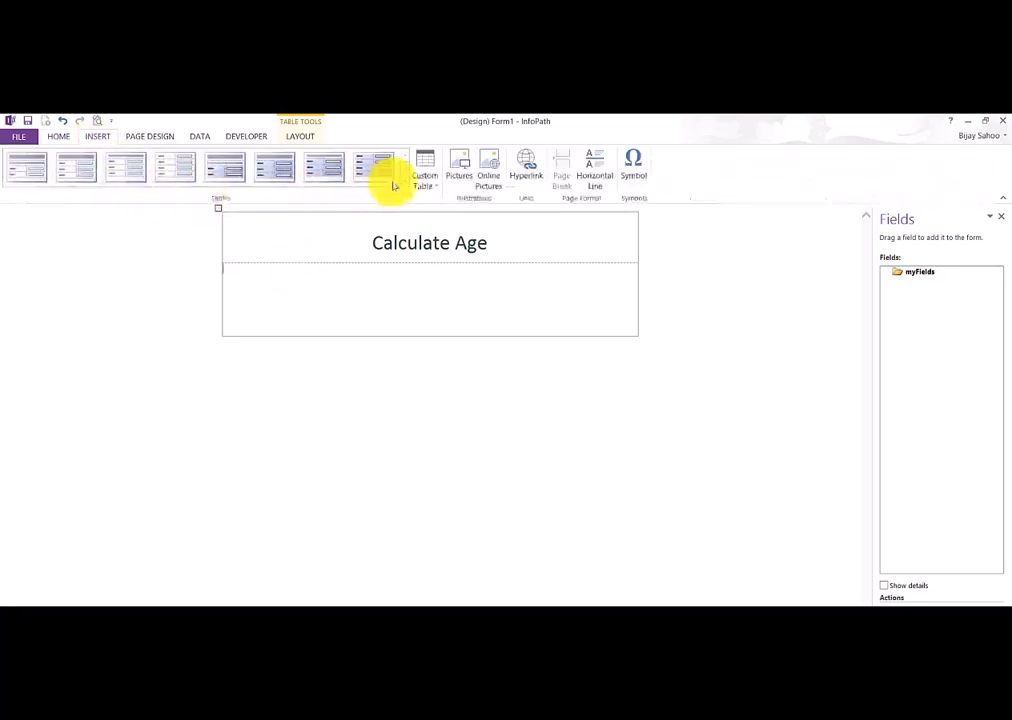
left_click(424, 180)
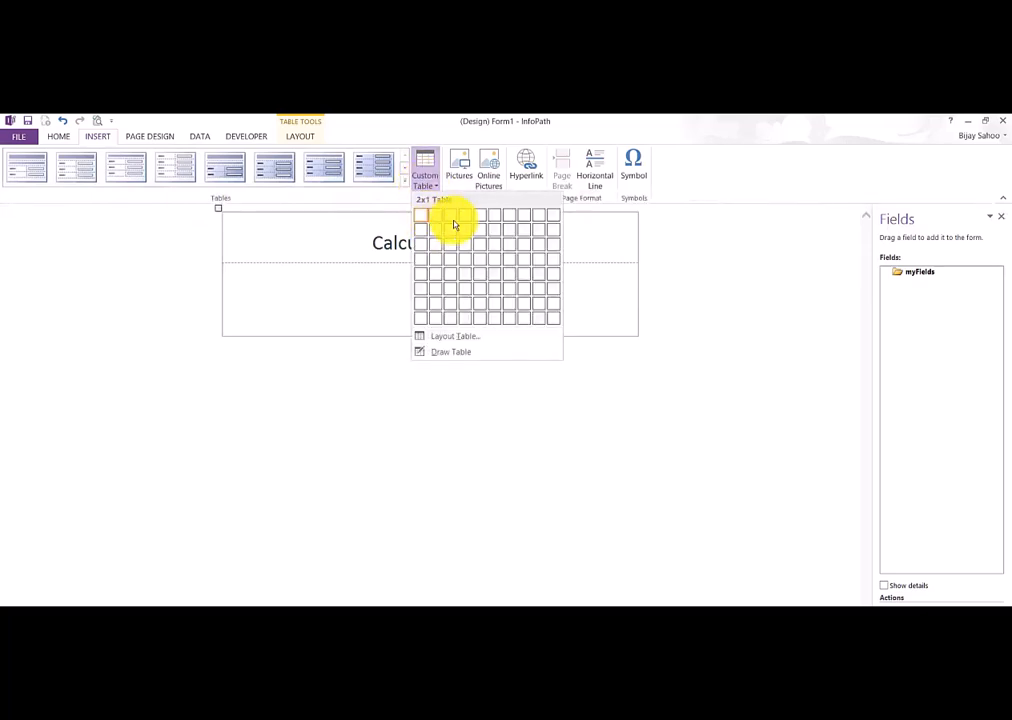
left_click(462, 224)
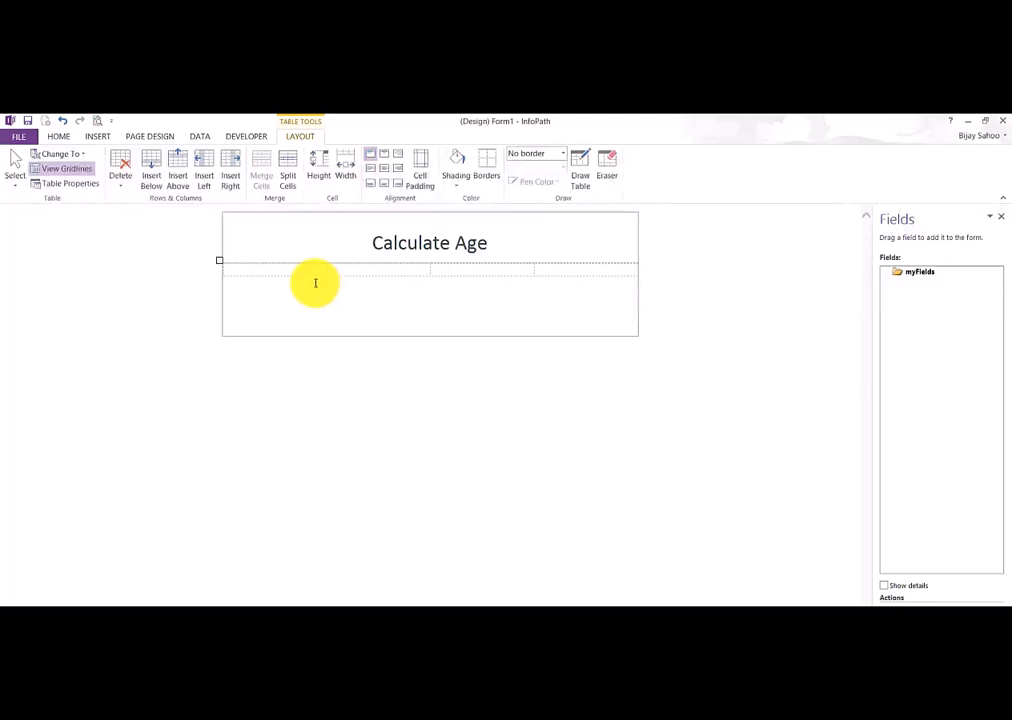
Label the table's first cell "Date Of Birth" and insert a Date Picker control in the second cell.
type("Date Of Birth")
left_click(58, 136)
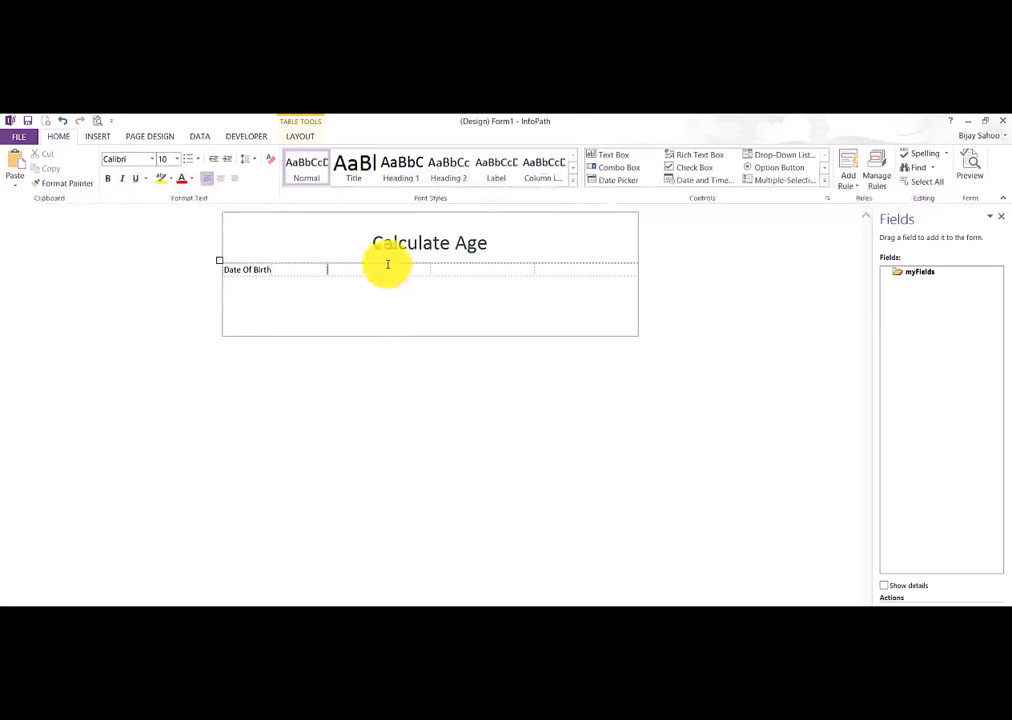
left_click(618, 180)
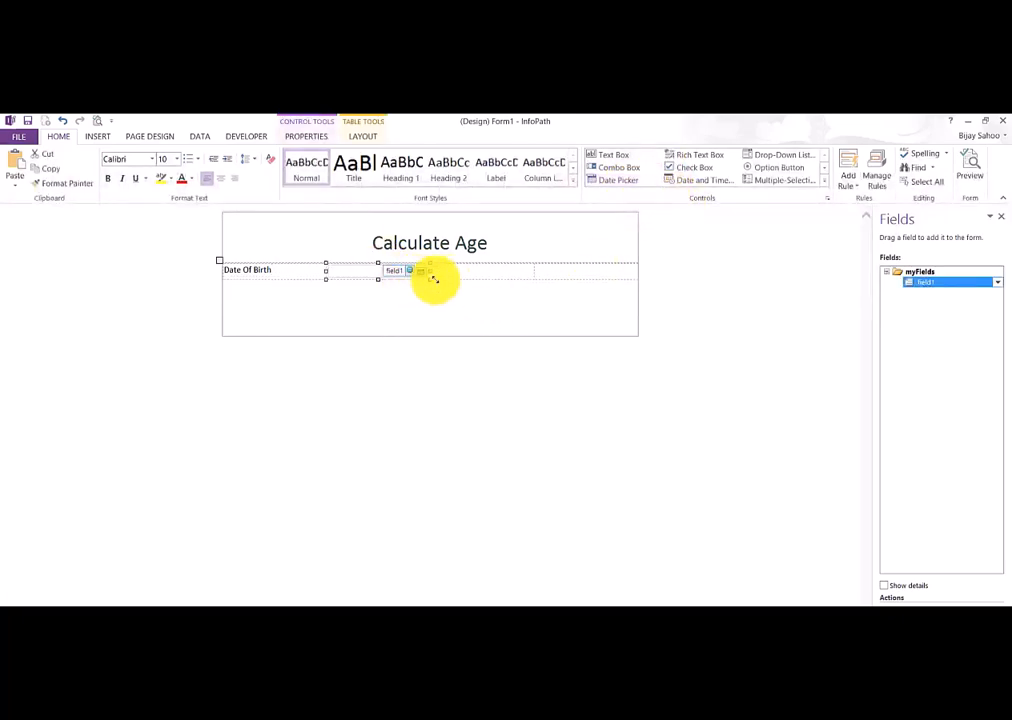
Rename the date picker's field as DateOfBirth.
right_click(952, 284)
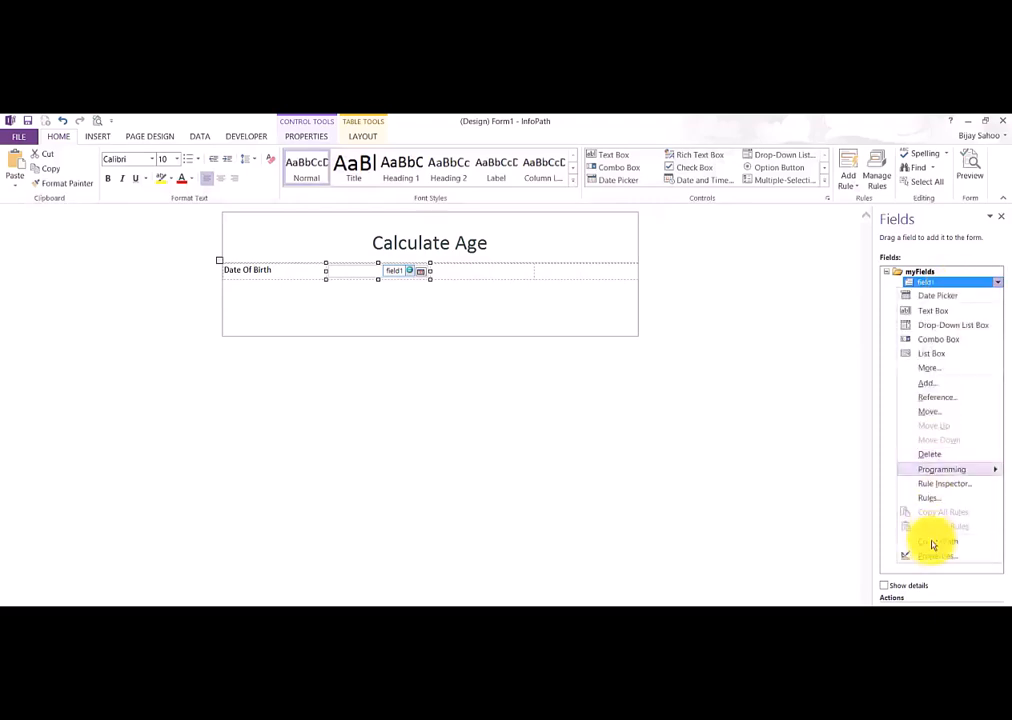
left_click(933, 558)
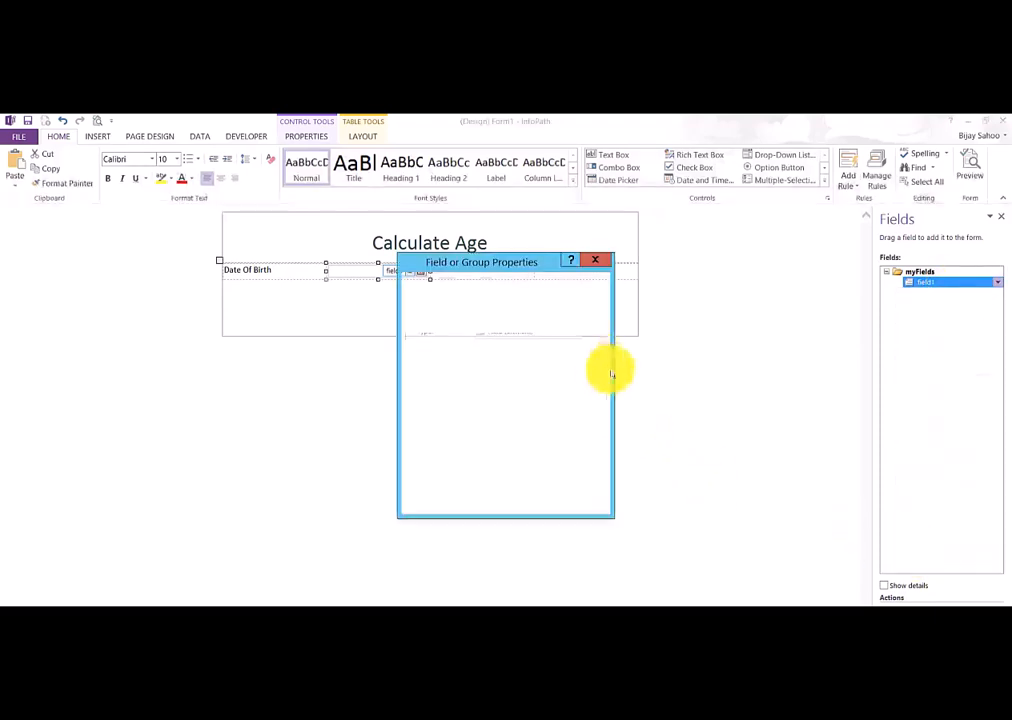
type("DateOfBirth")
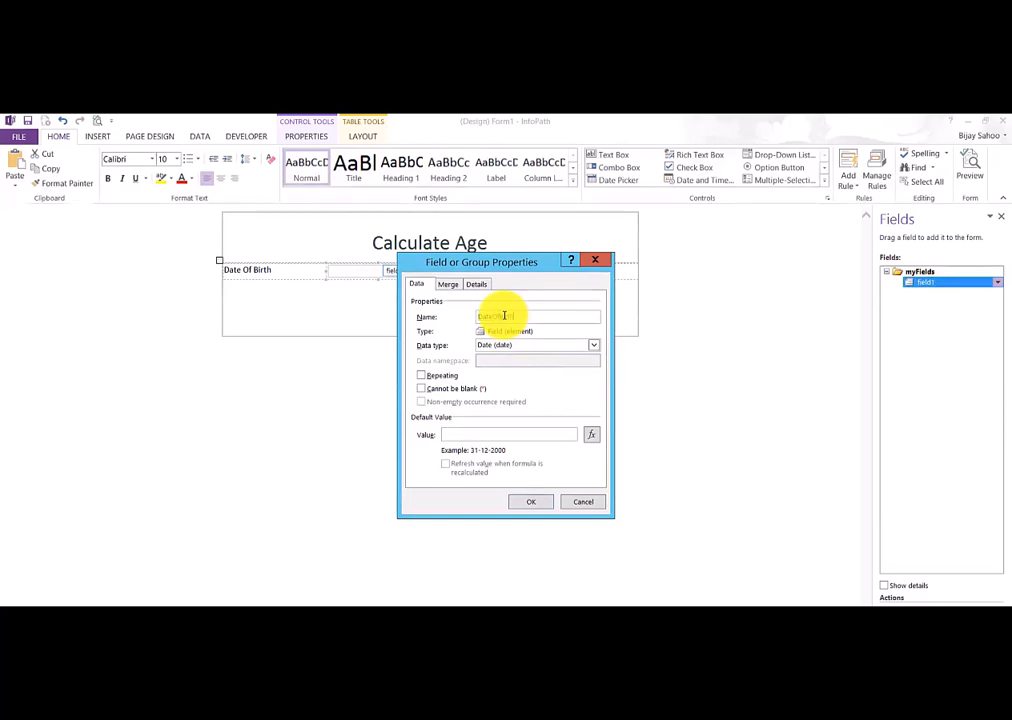
left_click(537, 500)
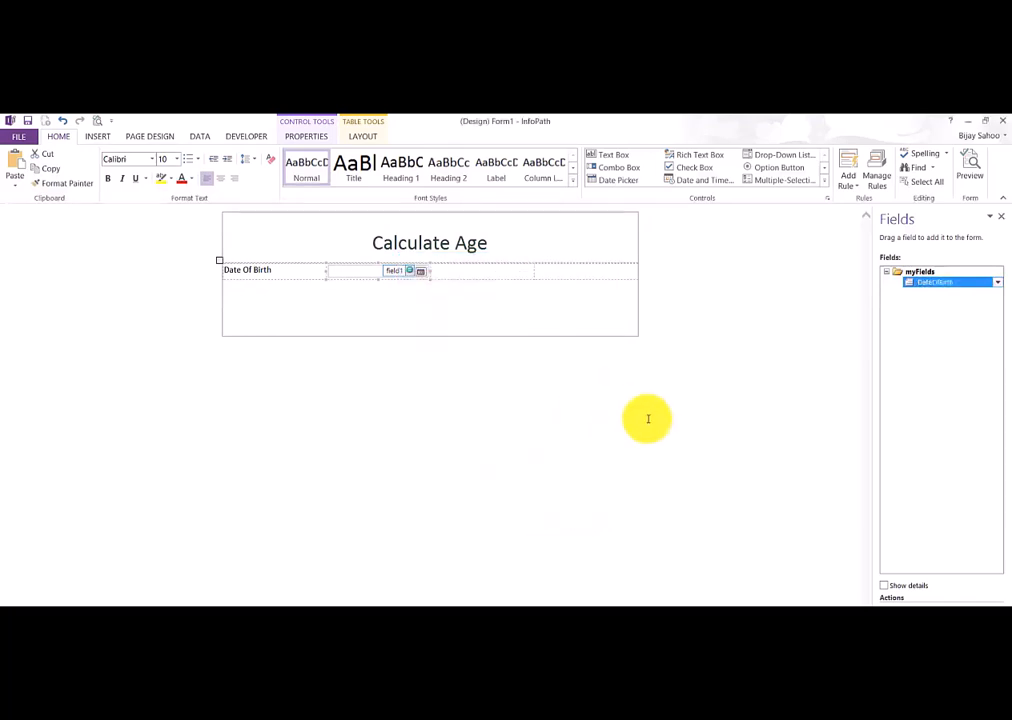
Label the table's third cell "Age (in Years)" and insert a Text Box control in the fourth cell.
left_click(450, 270)
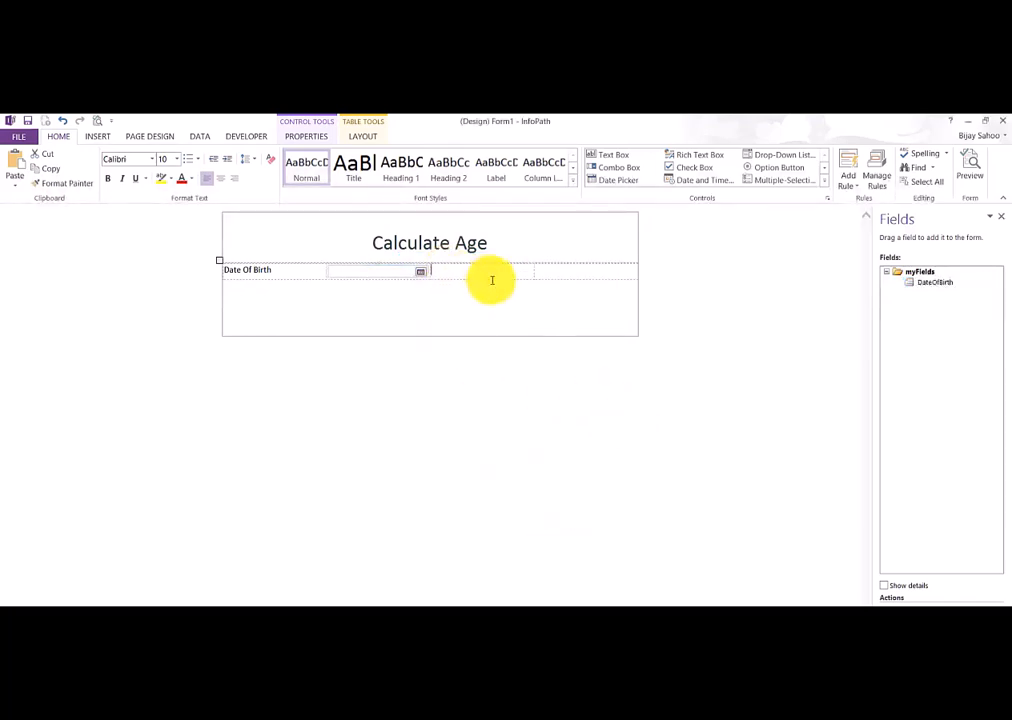
type("Age ()")
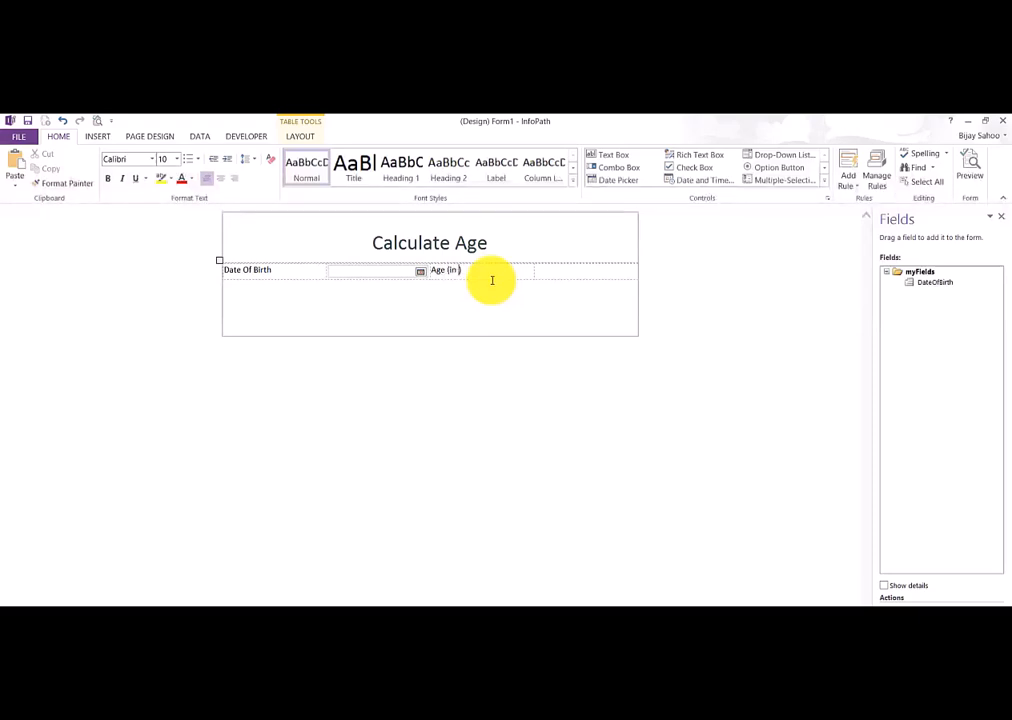
type("s")
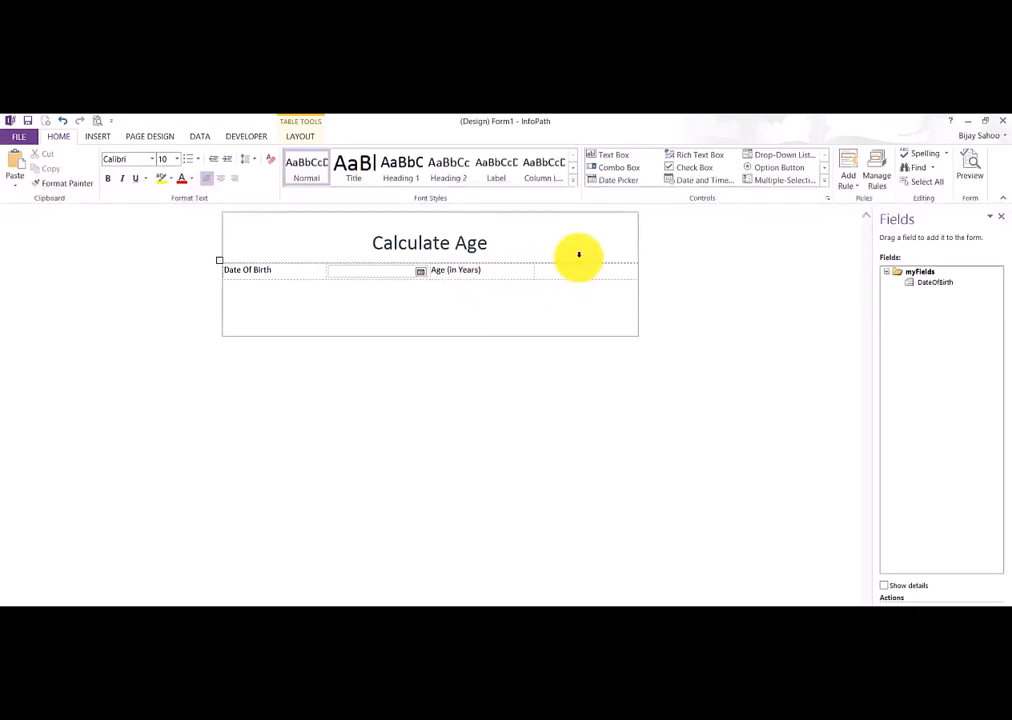
left_click(620, 157)
Rename the text box's field as Years.
right_click(953, 294)
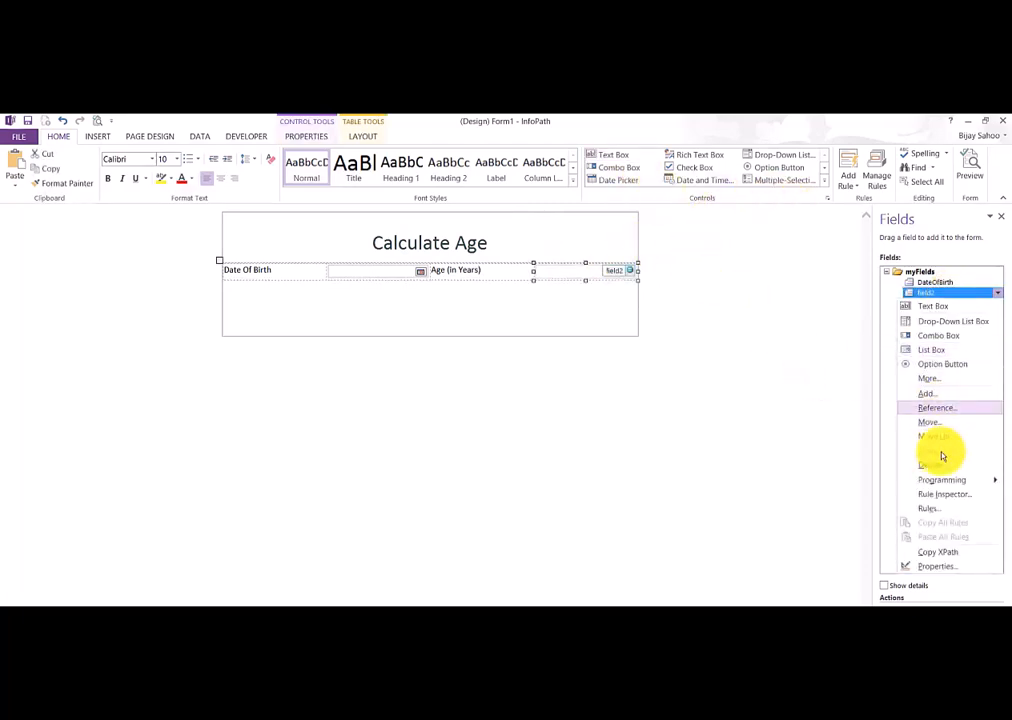
left_click(937, 567)
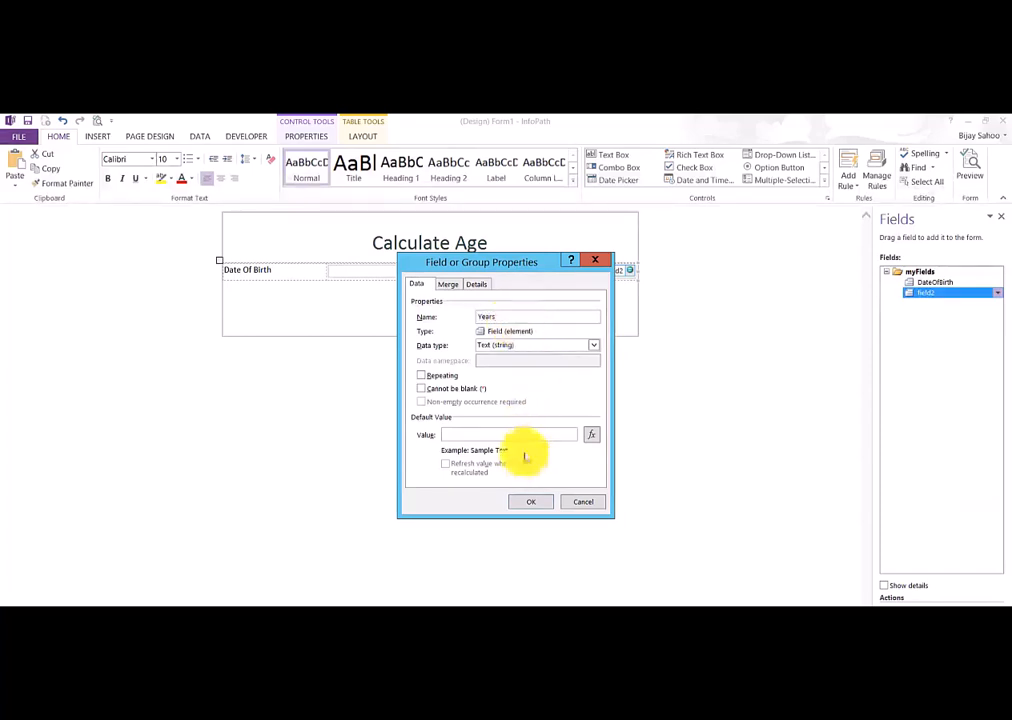
left_click(520, 507)
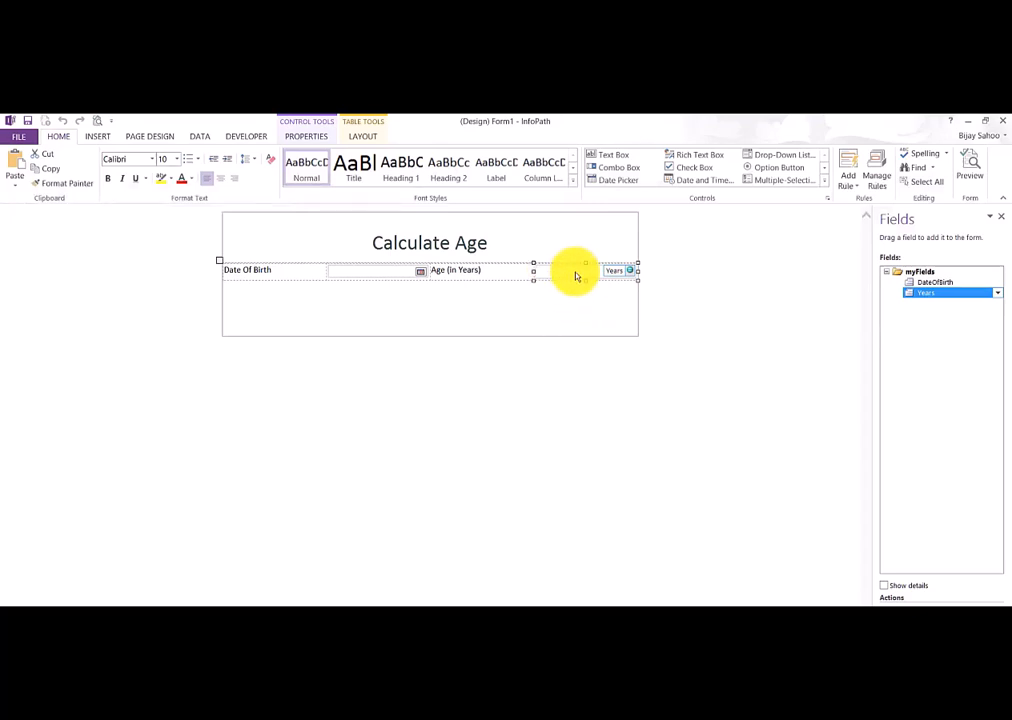
Make the Years text box read-only in its display properties.
right_click(576, 276)
left_click(607, 445)
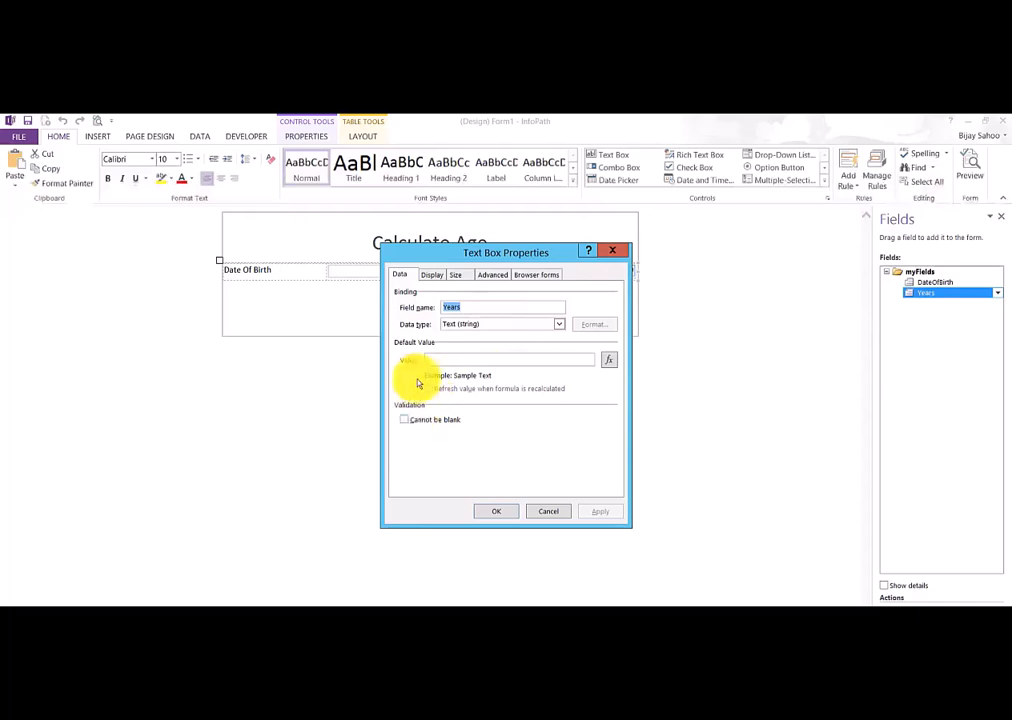
left_click(431, 276)
left_click(405, 333)
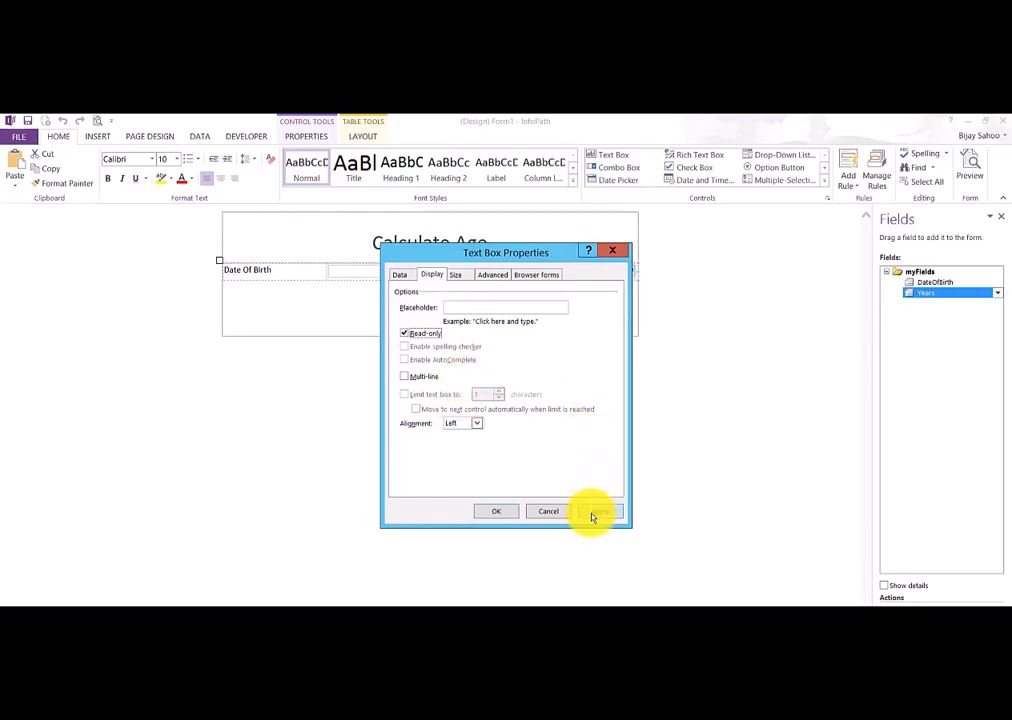
left_click(494, 514)
Create an Action rule on the DateOfBirth date picker and name it "Calcualate Age Rule".
left_click(355, 272)
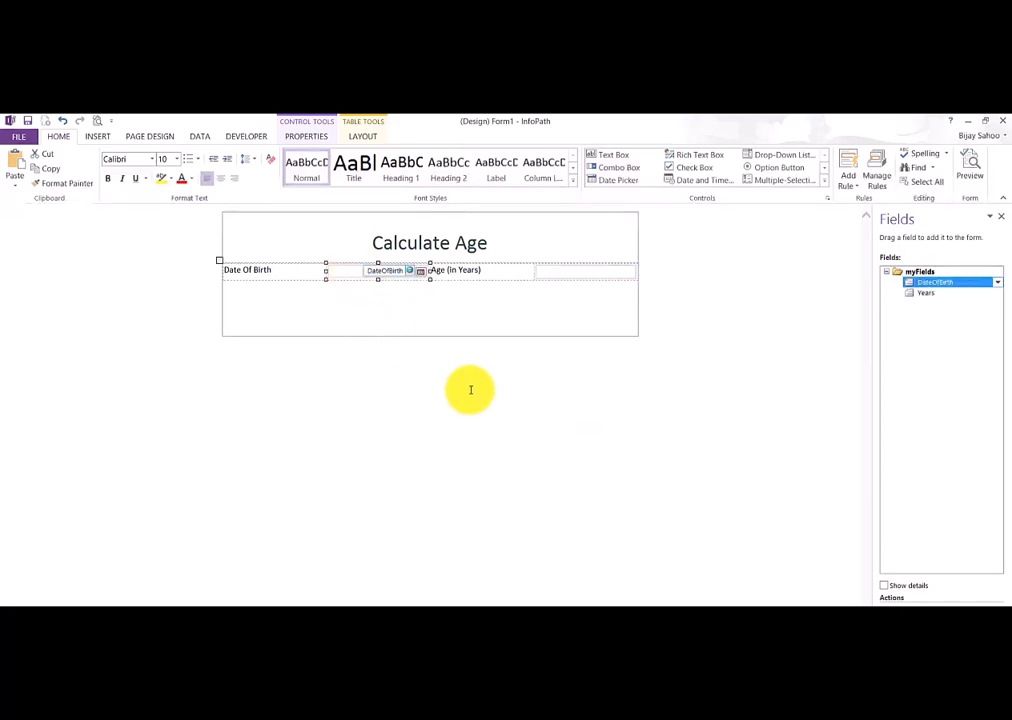
right_click(380, 275)
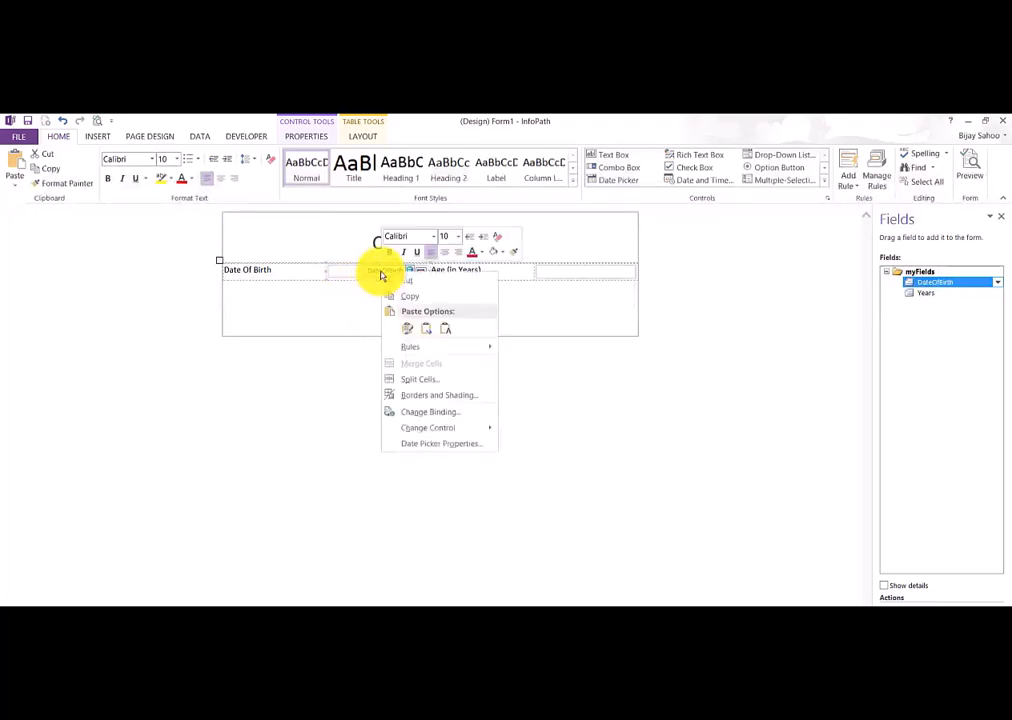
mouse_move(420, 355)
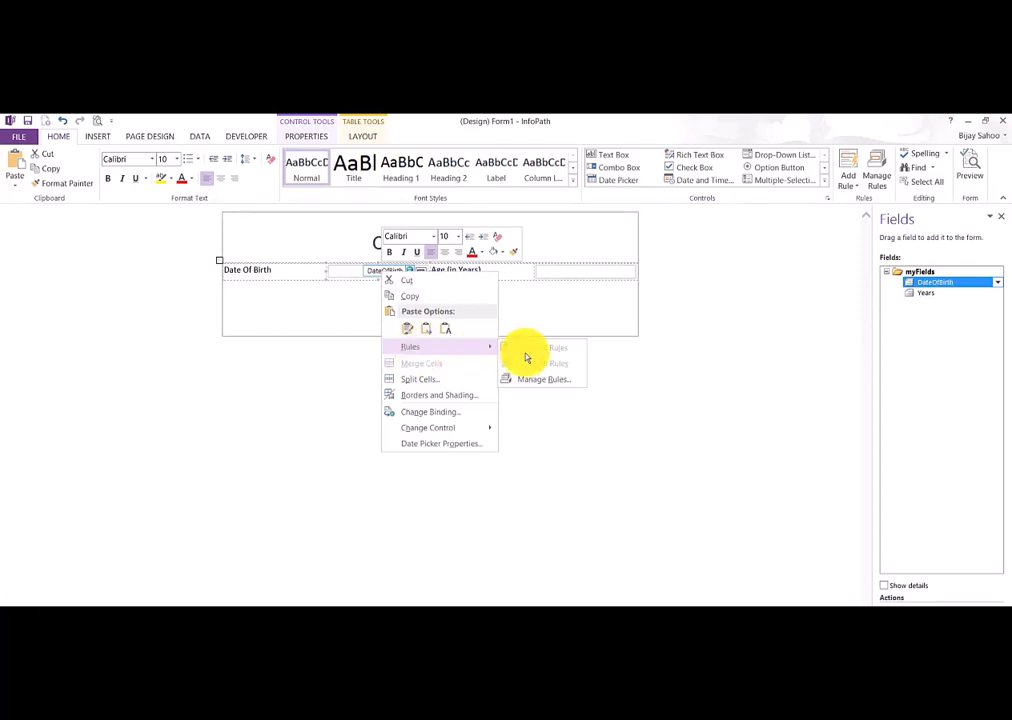
left_click(556, 379)
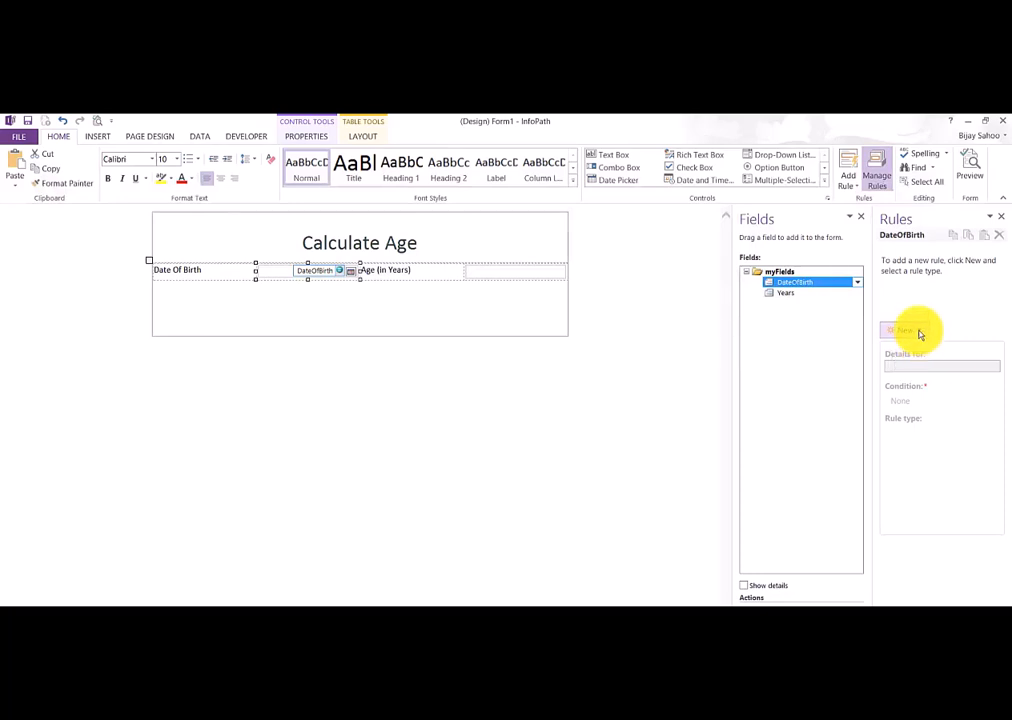
left_click(919, 332)
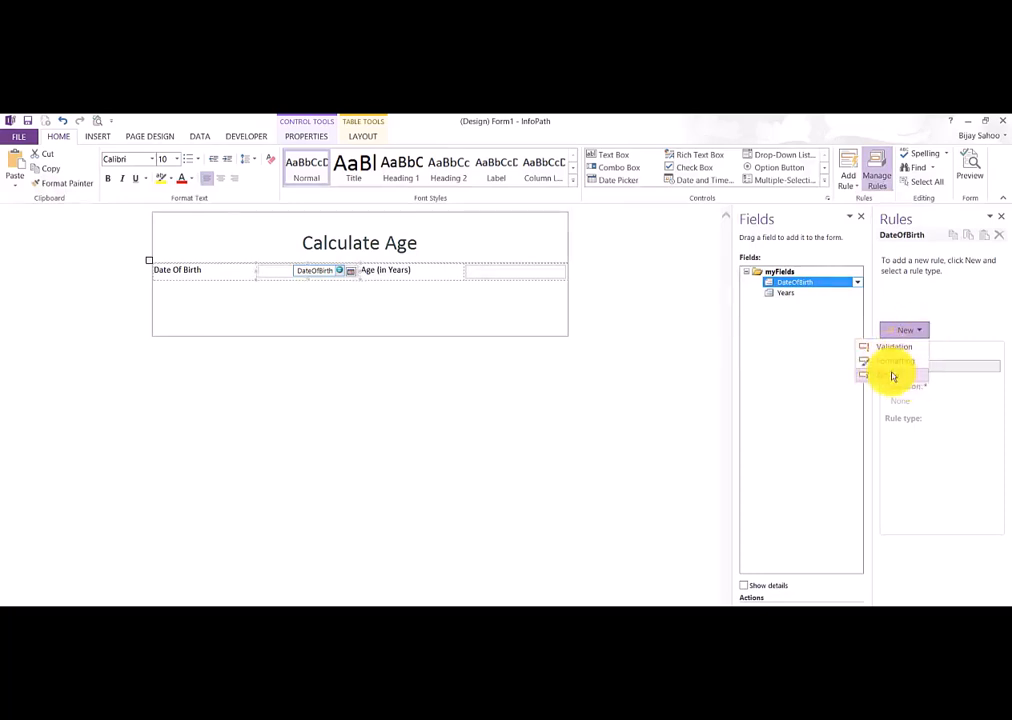
left_click(893, 376)
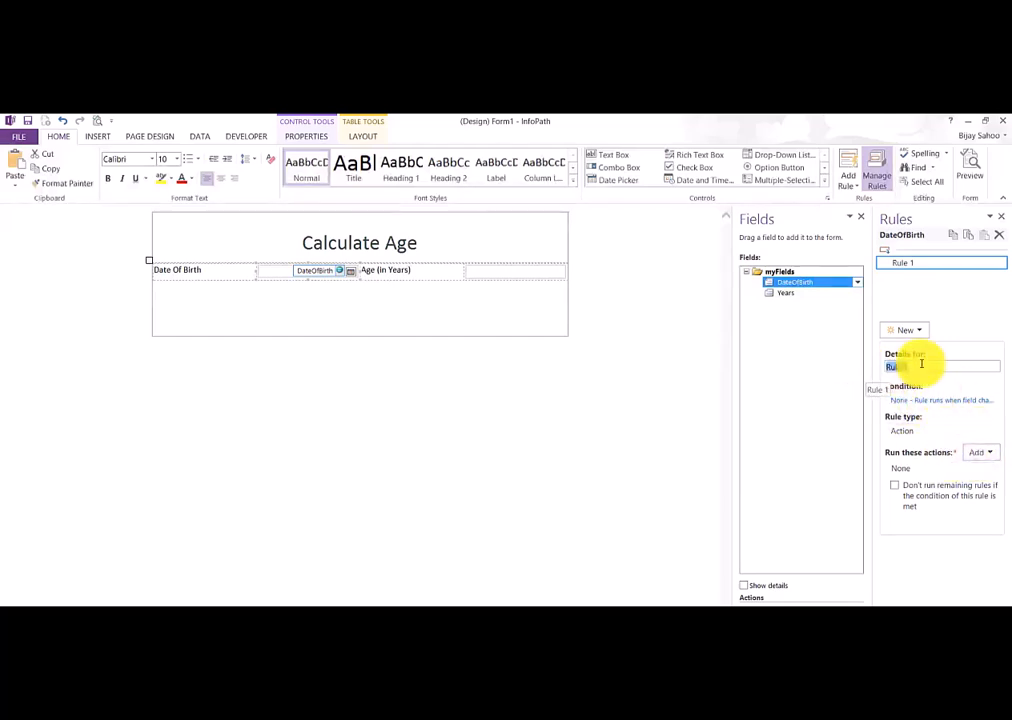
type("Calculate Age")
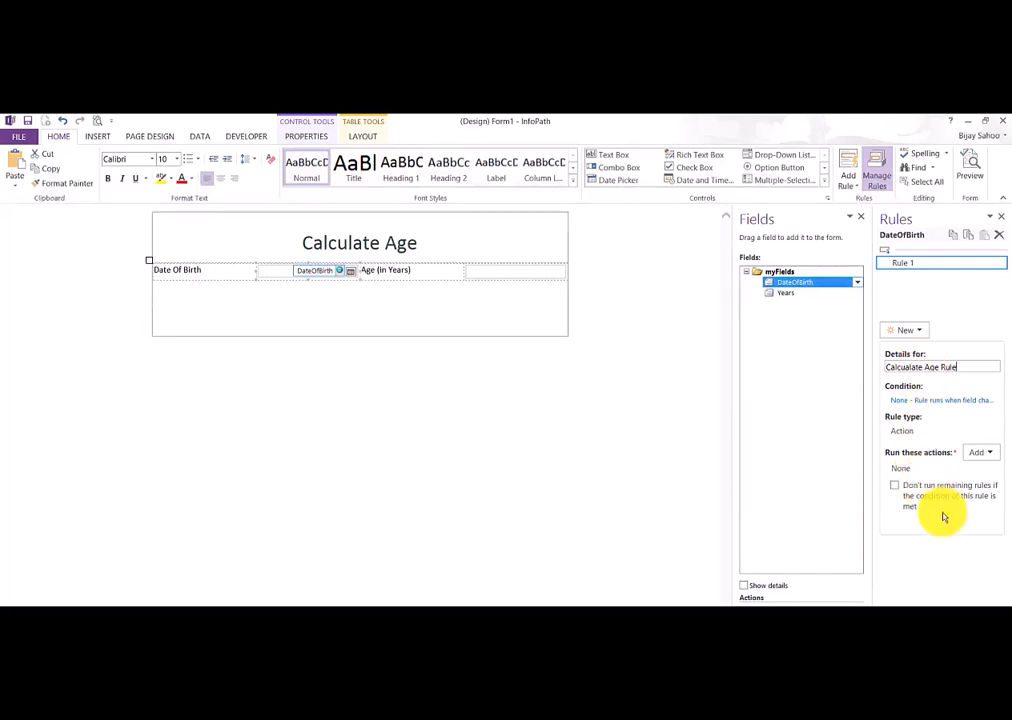
Add a "Set a field's value" action to the rule with Years as the target field.
left_click(986, 455)
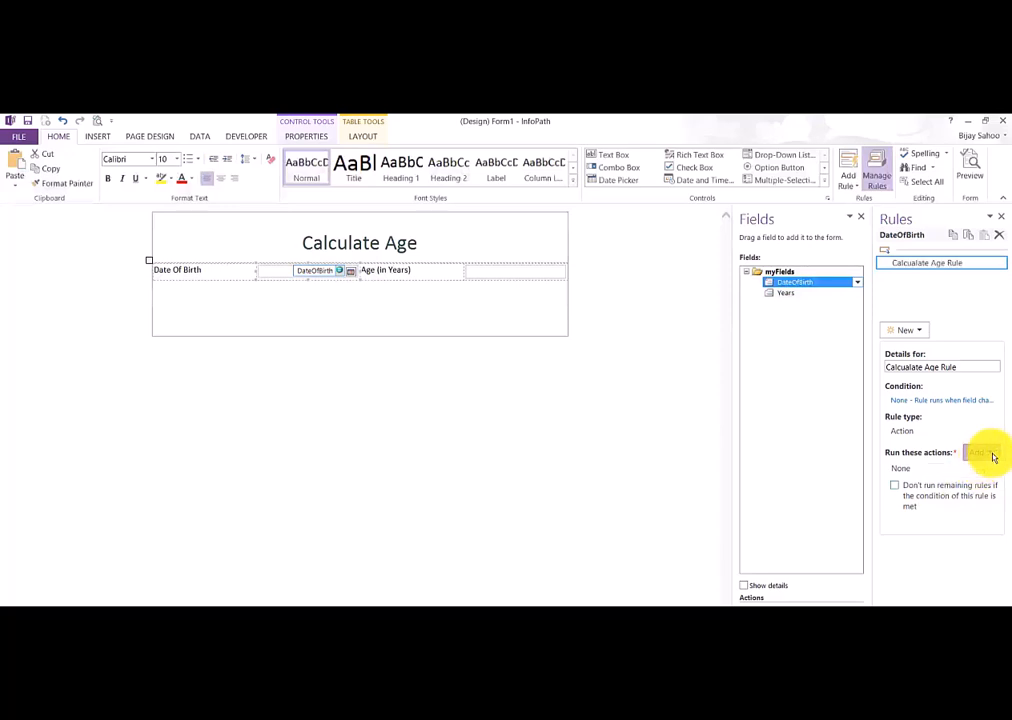
left_click(956, 469)
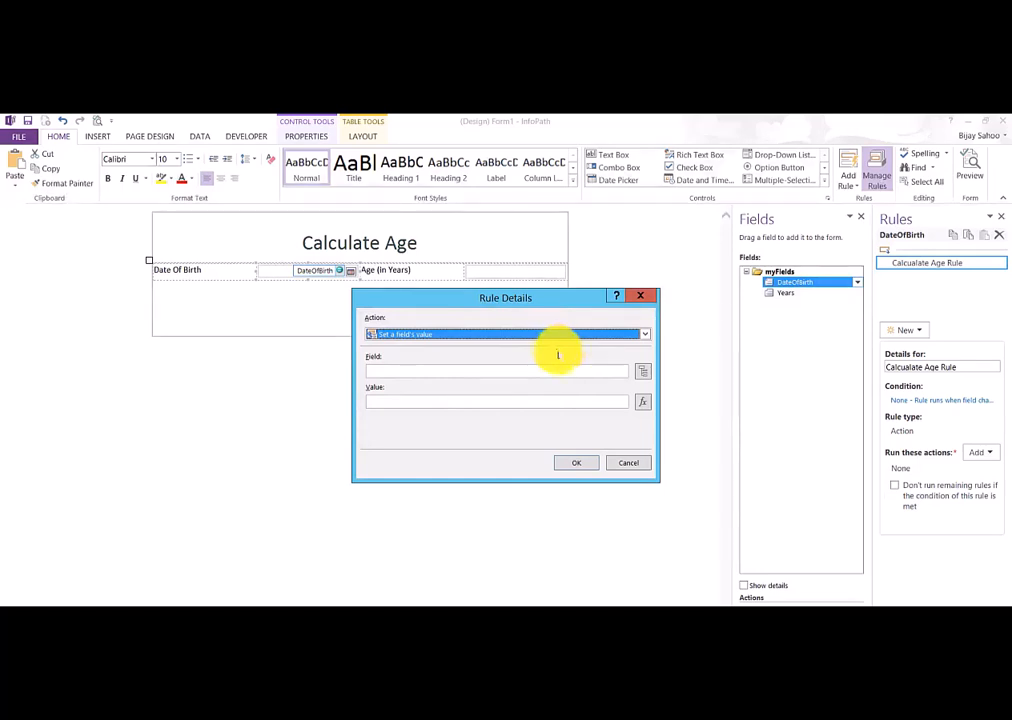
left_click(642, 371)
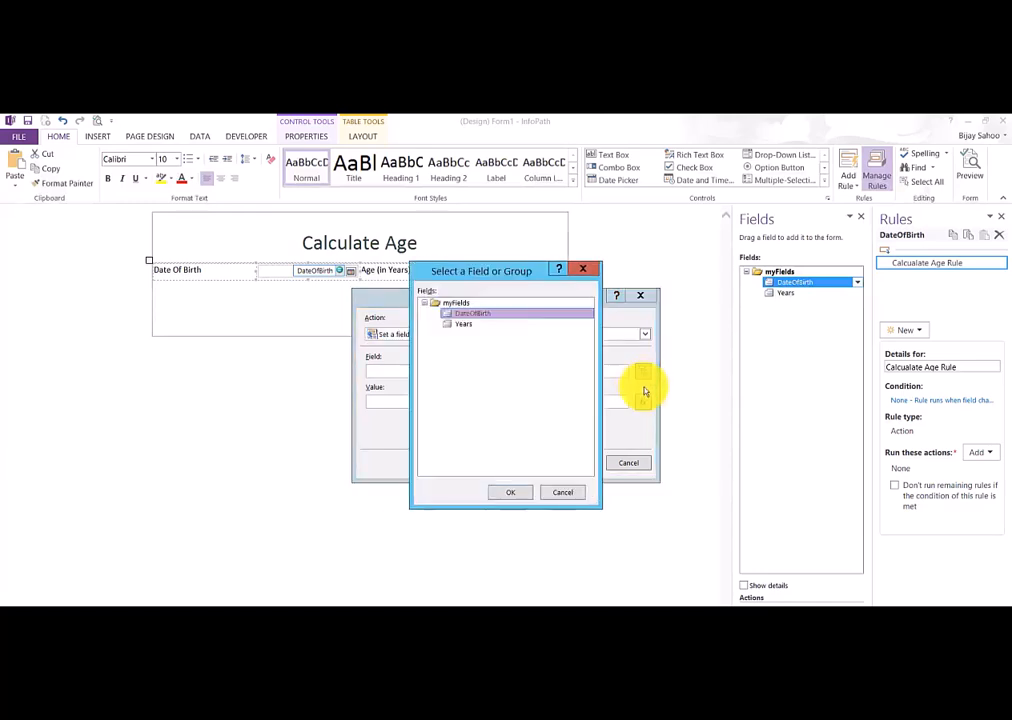
left_click(470, 323)
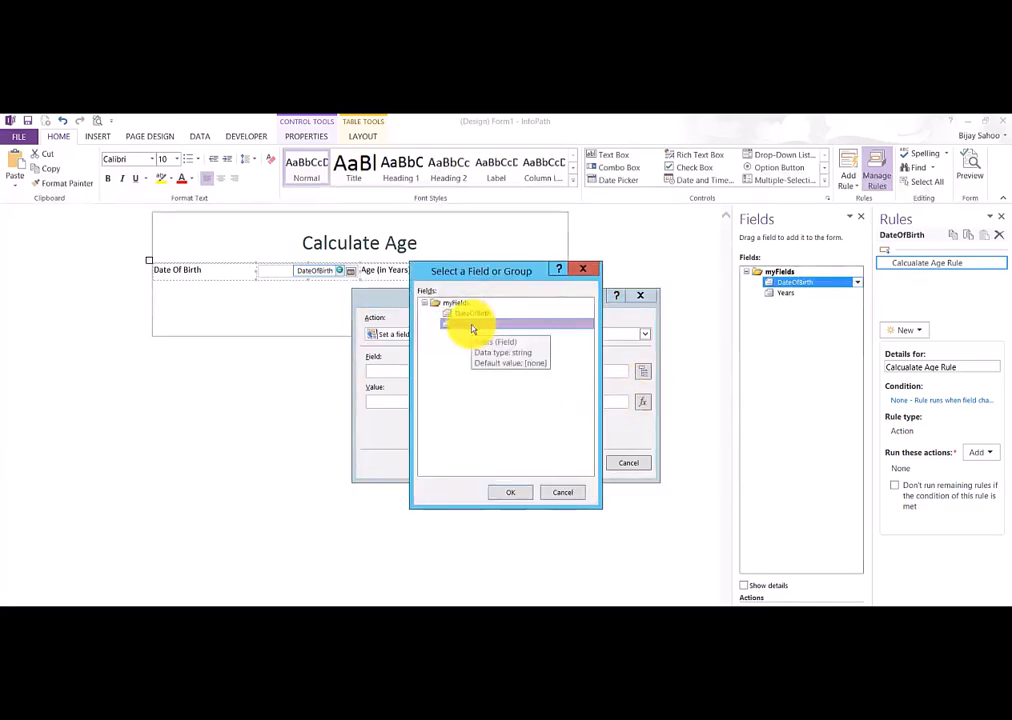
left_click(513, 494)
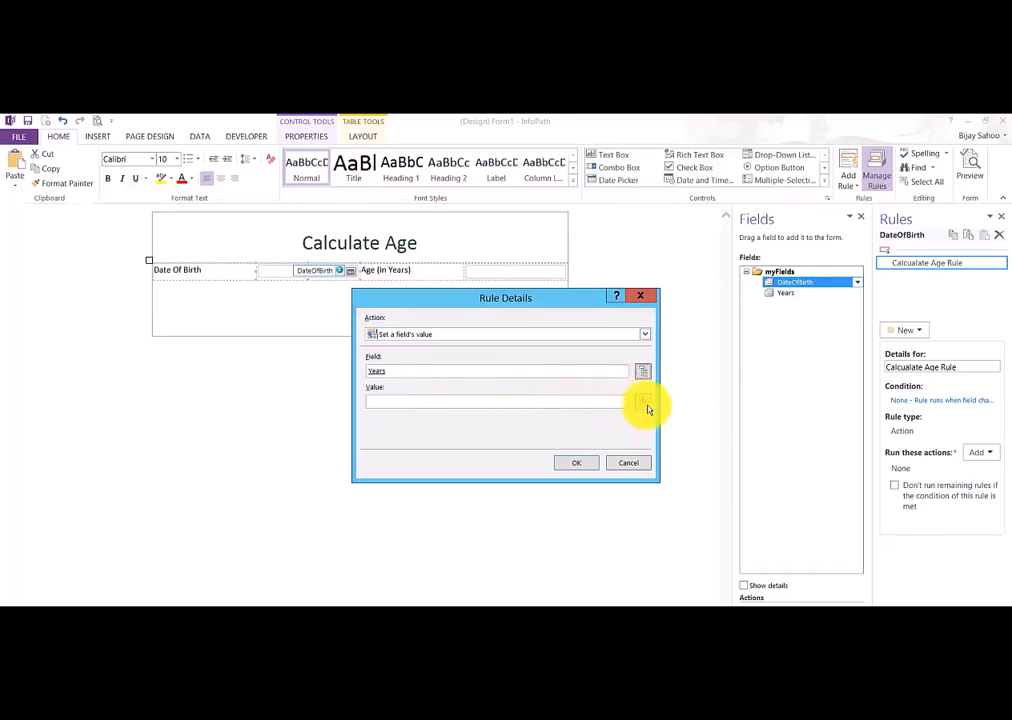
Switch to the Daily-Blogs file in Notepad and copy the age formula number(substring(today(), 1, 4)) - number(substring(., 1, 4)).
key("alt+Tab")
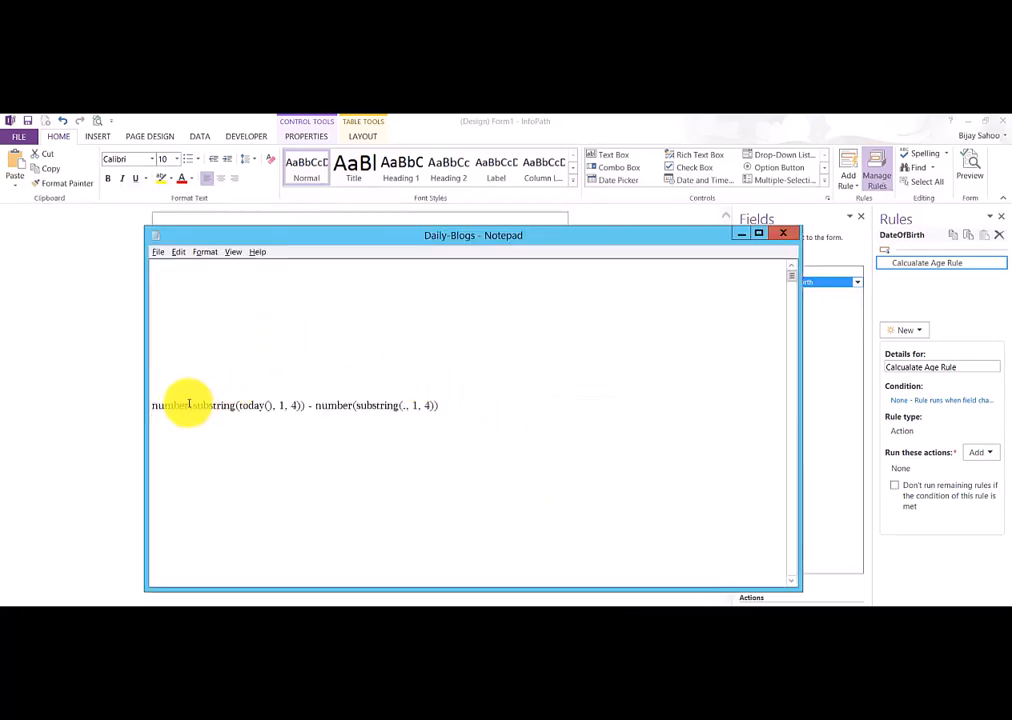
mouse_move(157, 406)
left_mouse_down()
mouse_move(477, 408)
mouse_move(151, 406)
left_mouse_up()
left_click(436, 406)
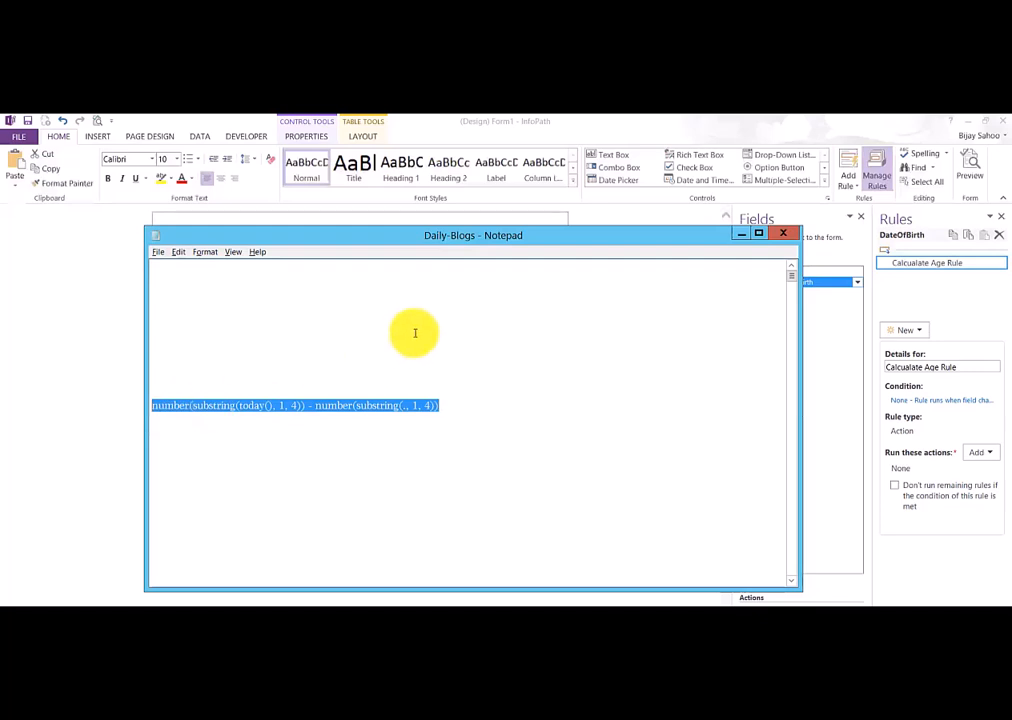
left_click(745, 239)
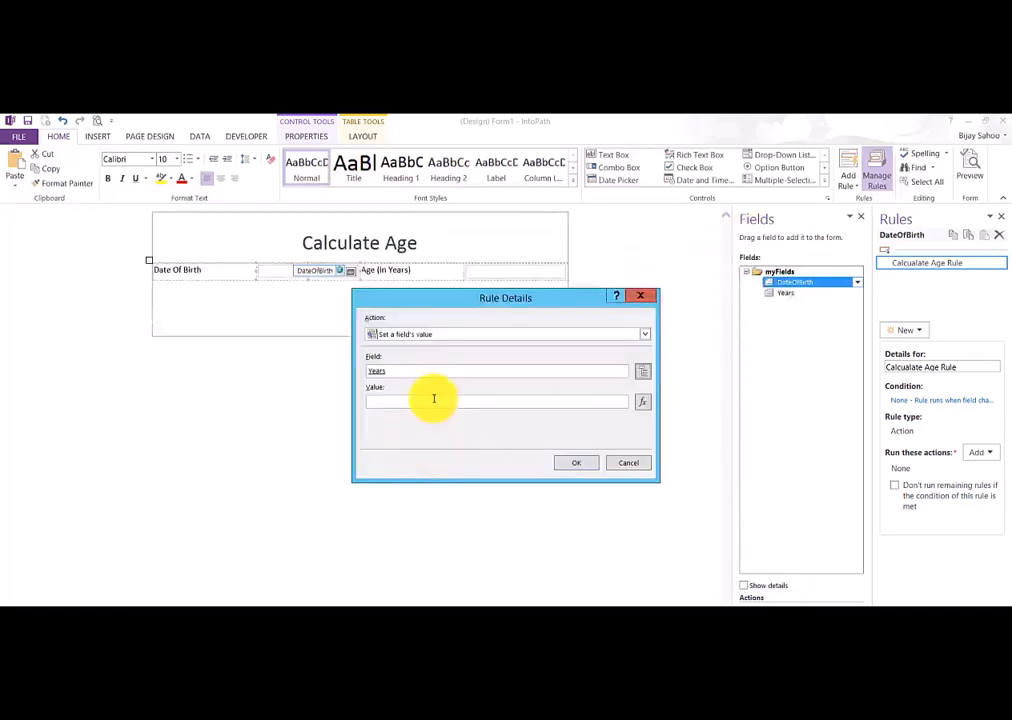
Paste the age formula as the action's value and reinsert the DateOfBirth field as the second substring's argument.
left_click(645, 403)
type("number(substring(today(), 1, 4)) - number(substring(, 1, 4))")
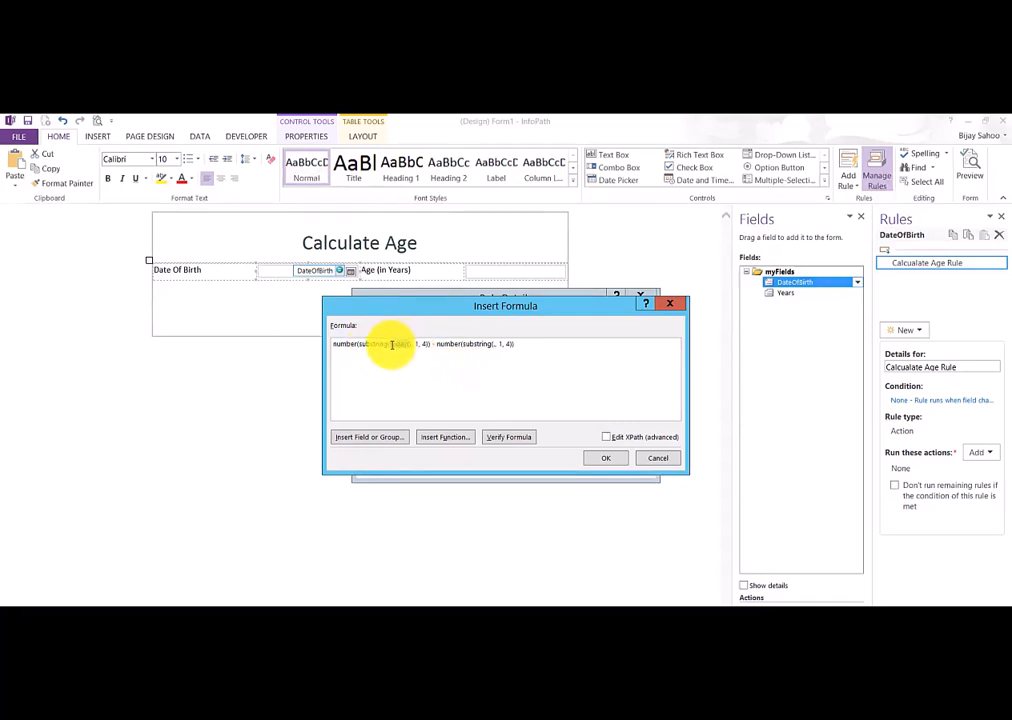
left_click(493, 344)
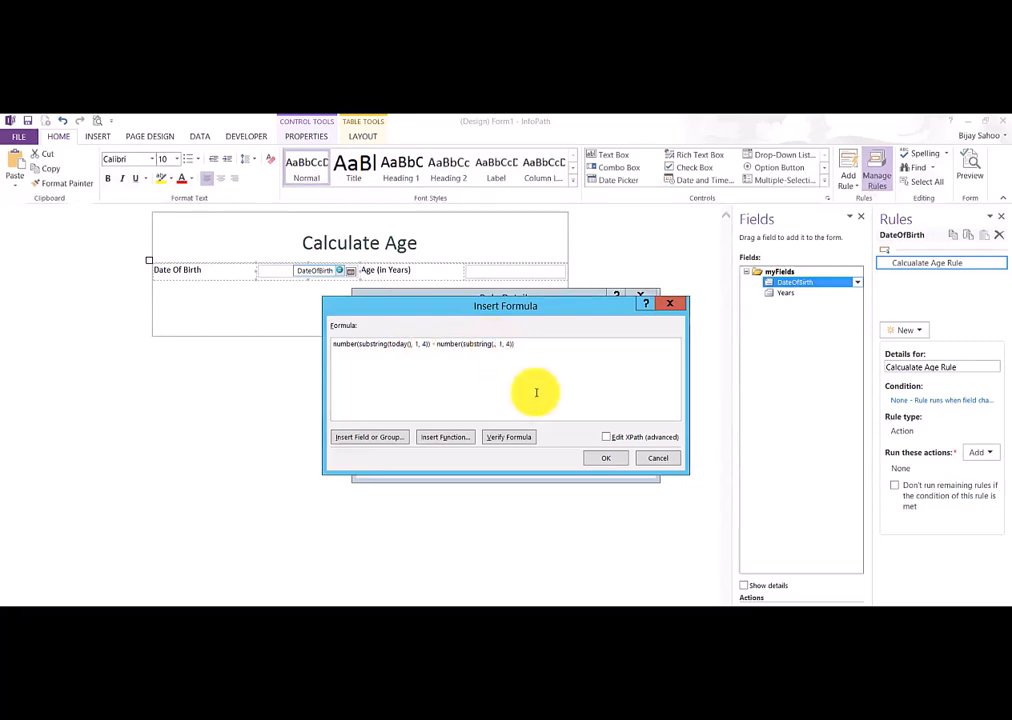
key("Delete")
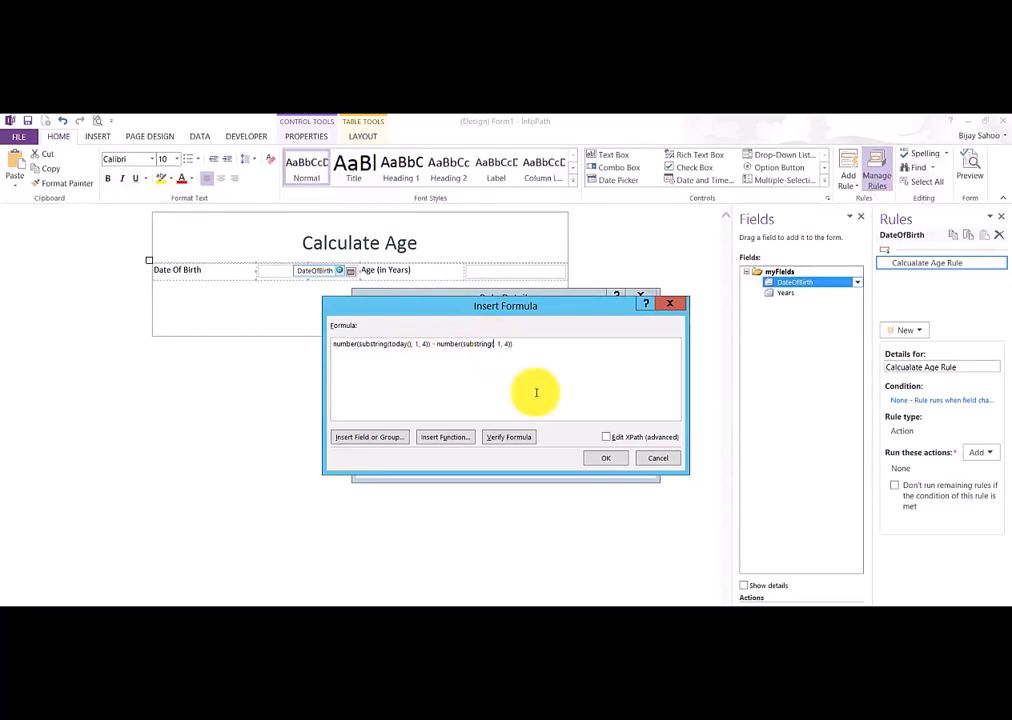
left_click(362, 440)
left_click(474, 314)
left_click(506, 492)
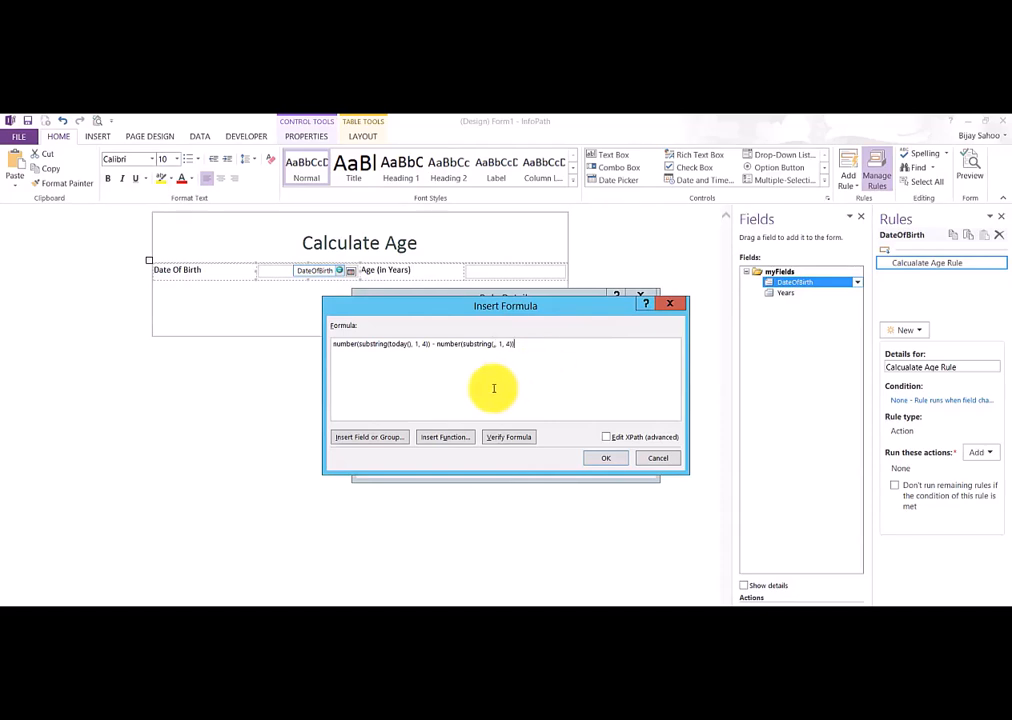
Verify the formula for errors and apply it to the rule's action.
left_click(516, 442)
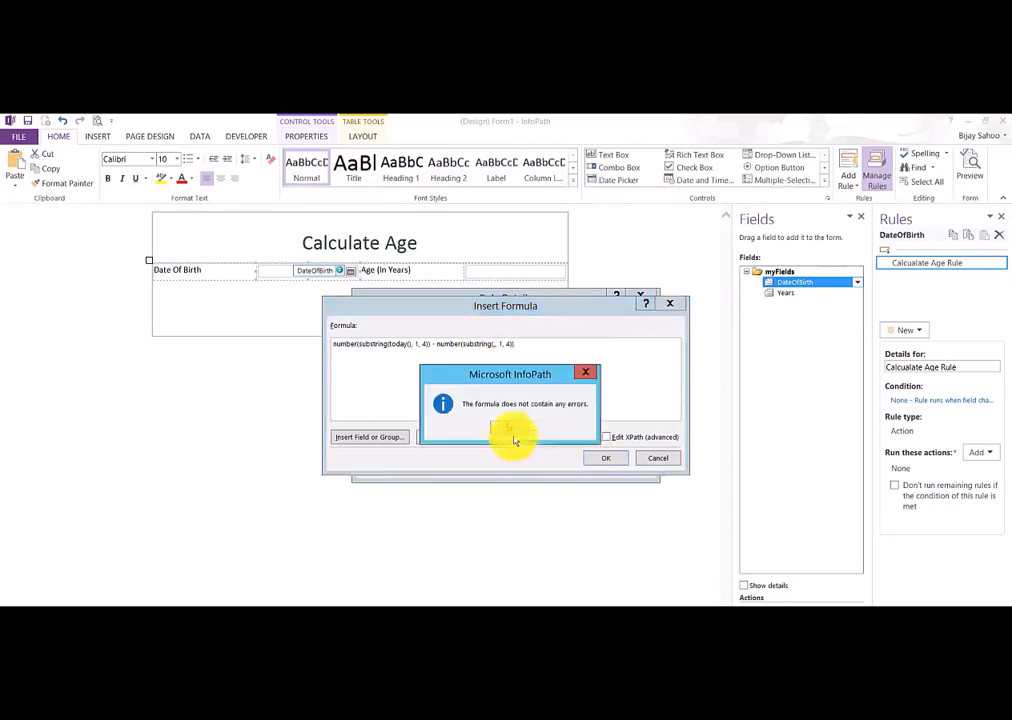
left_click(511, 432)
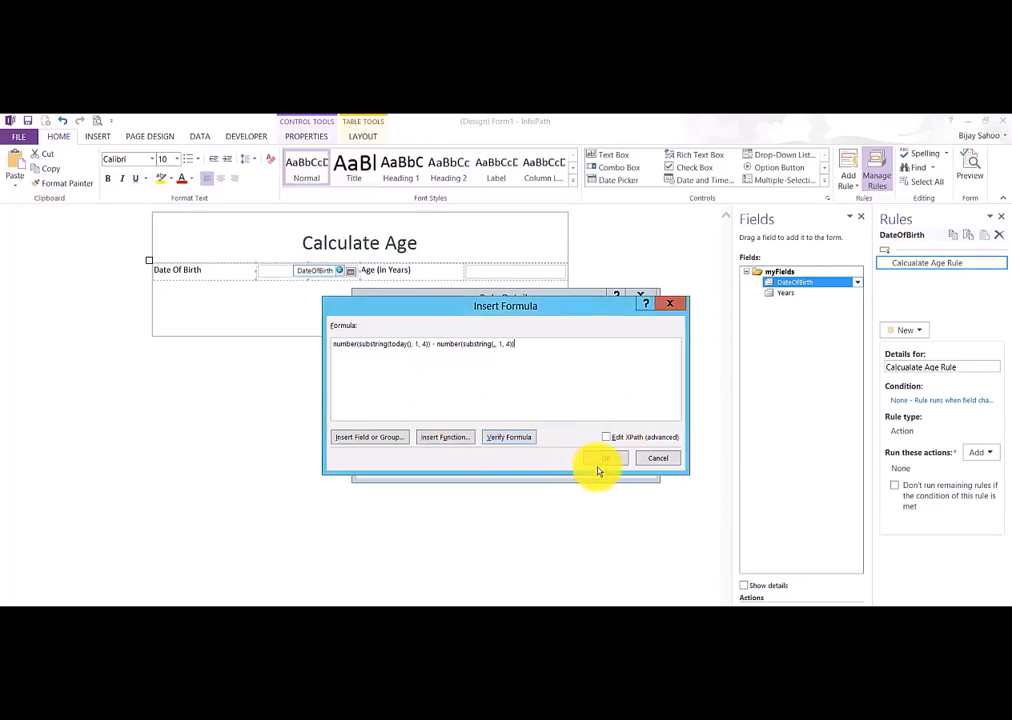
left_click(605, 458)
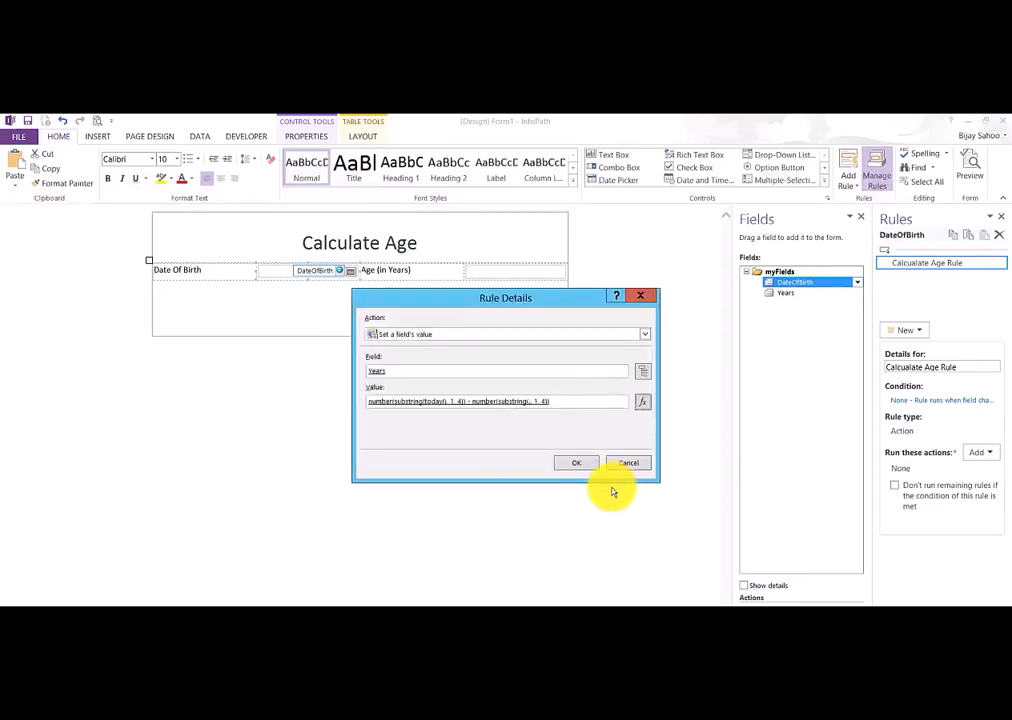
left_click(577, 464)
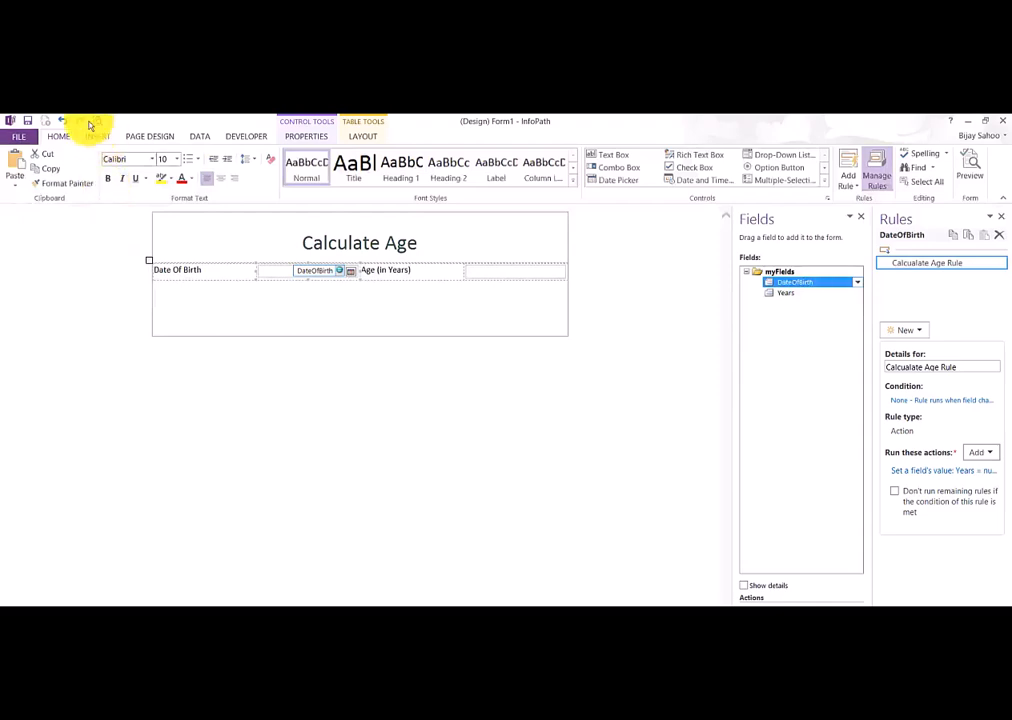
Preview the form and pick a past date of birth in the date picker to test the age calculation.
key("F5")
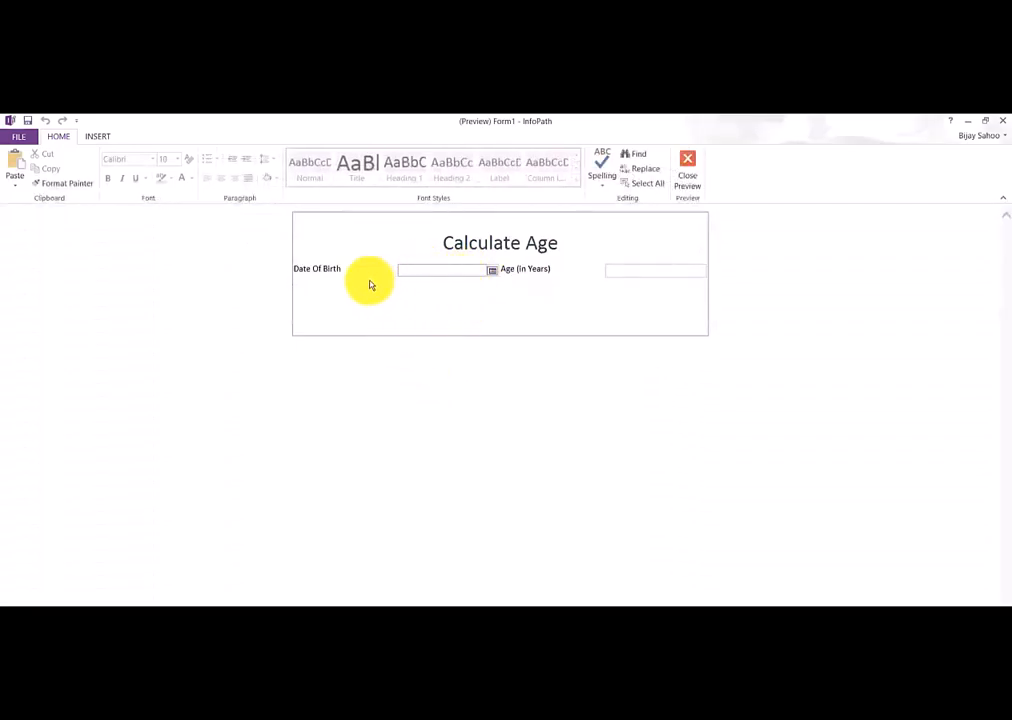
left_click(491, 271)
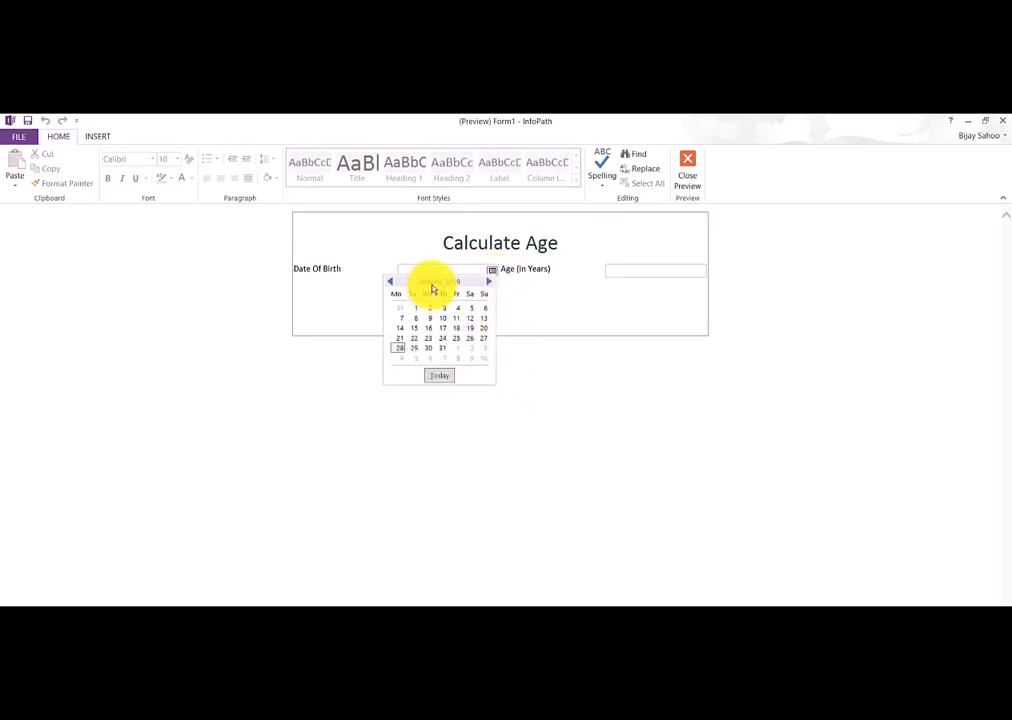
left_click(390, 283)
left_click(390, 283)
left_click(390, 283)
left_click(390, 283)
left_click(390, 283)
left_click(391, 285)
left_click(391, 285)
left_click(391, 285)
left_click(392, 286)
left_click(392, 286)
left_click(392, 286)
left_click(392, 286)
left_click(392, 286)
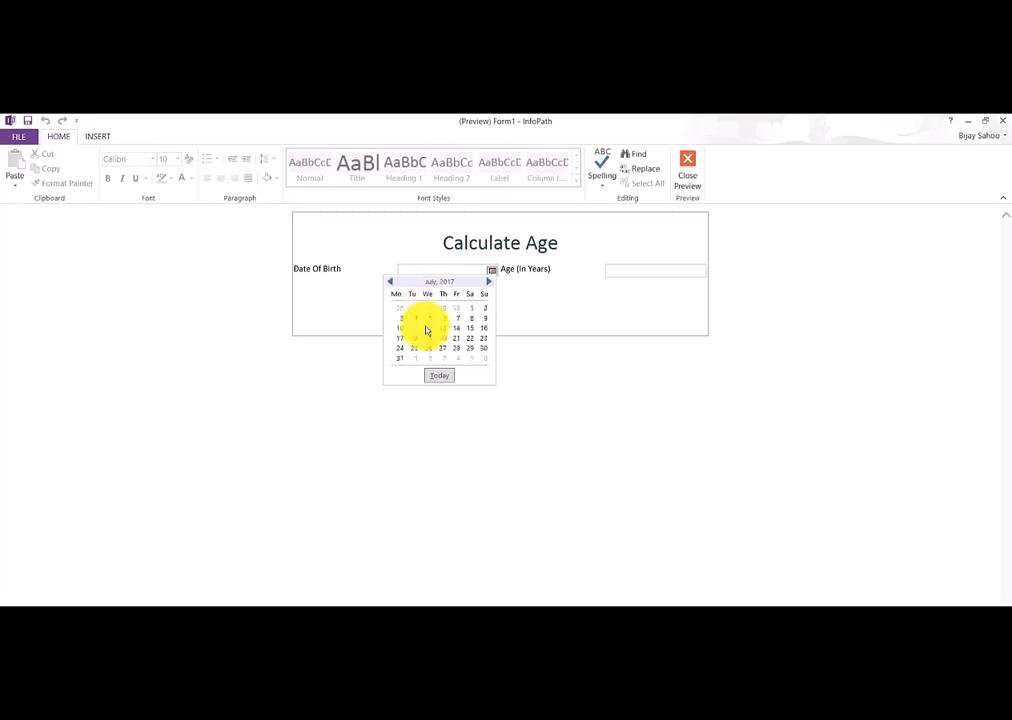
left_click(428, 329)
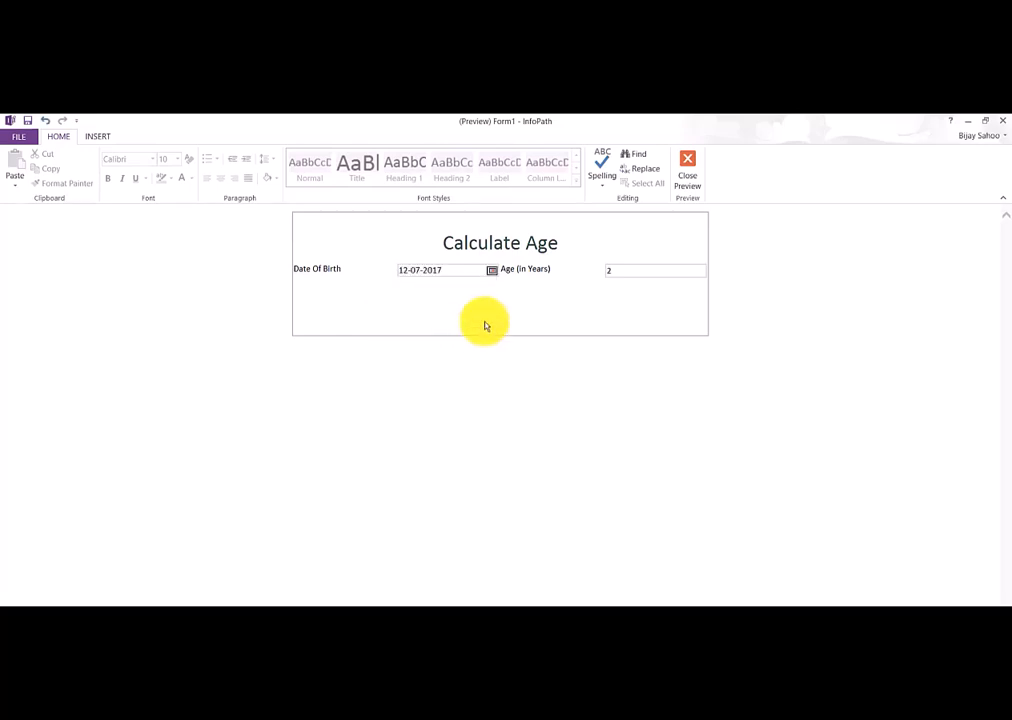
Test an earlier year in the Date Of Birth field and close the preview.
left_click(445, 271)
left_click_drag(436, 275, 456, 295)
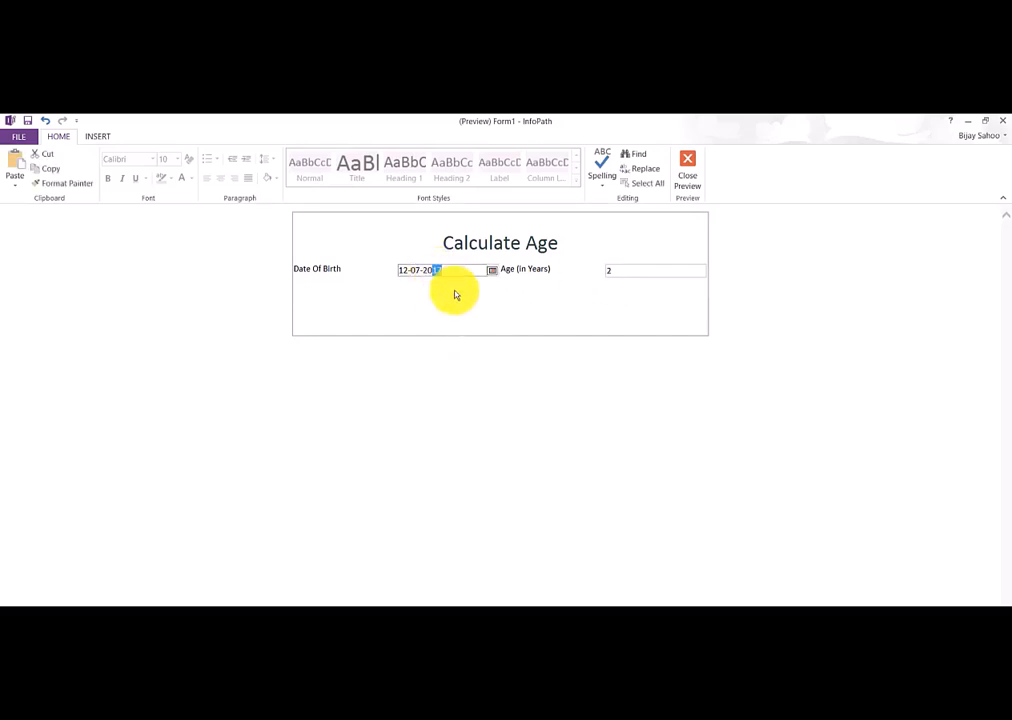
type("00")
left_click(481, 303)
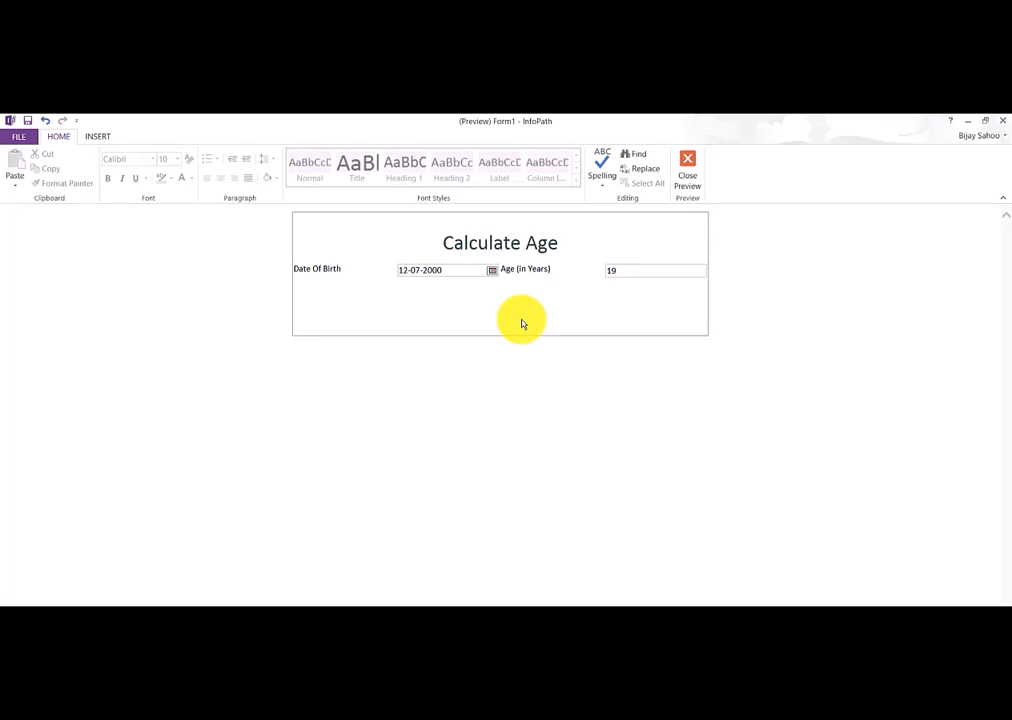
left_click(689, 180)
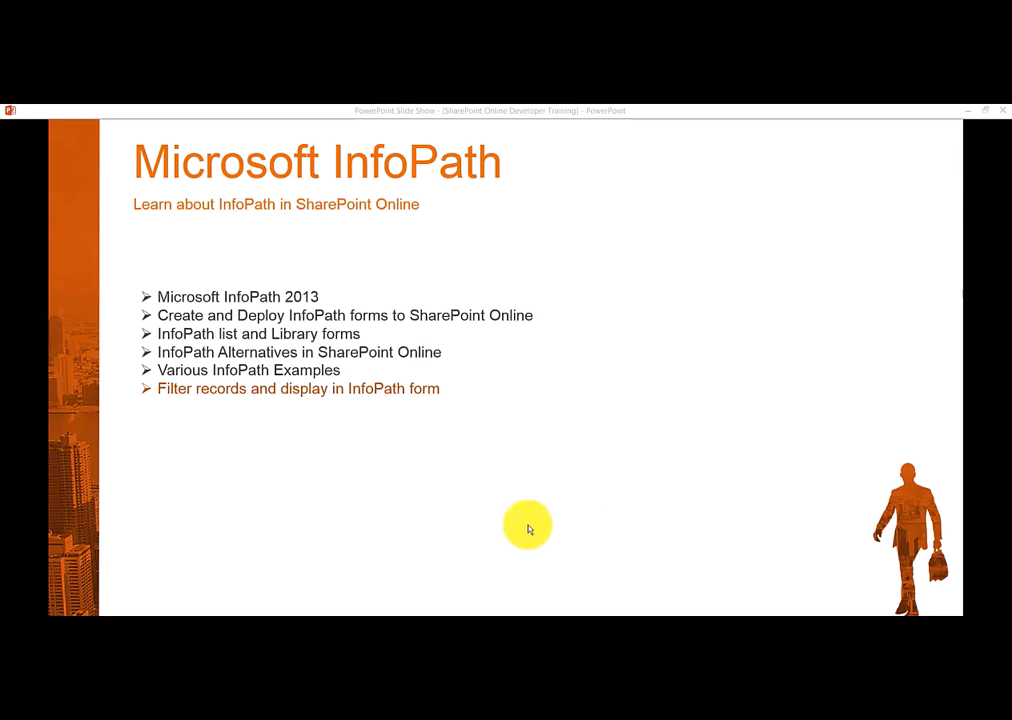
Switch to the SharePoint Laptops list in Chrome and review its items and columns.
mouse_move(255, 580)
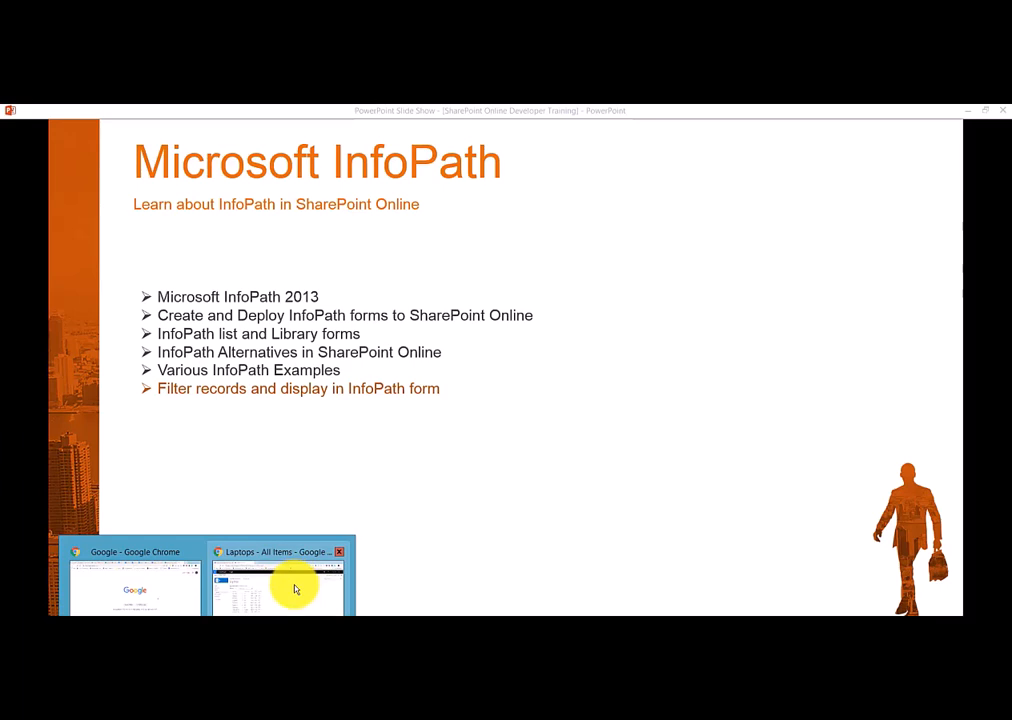
left_click(323, 545)
left_click(365, 440)
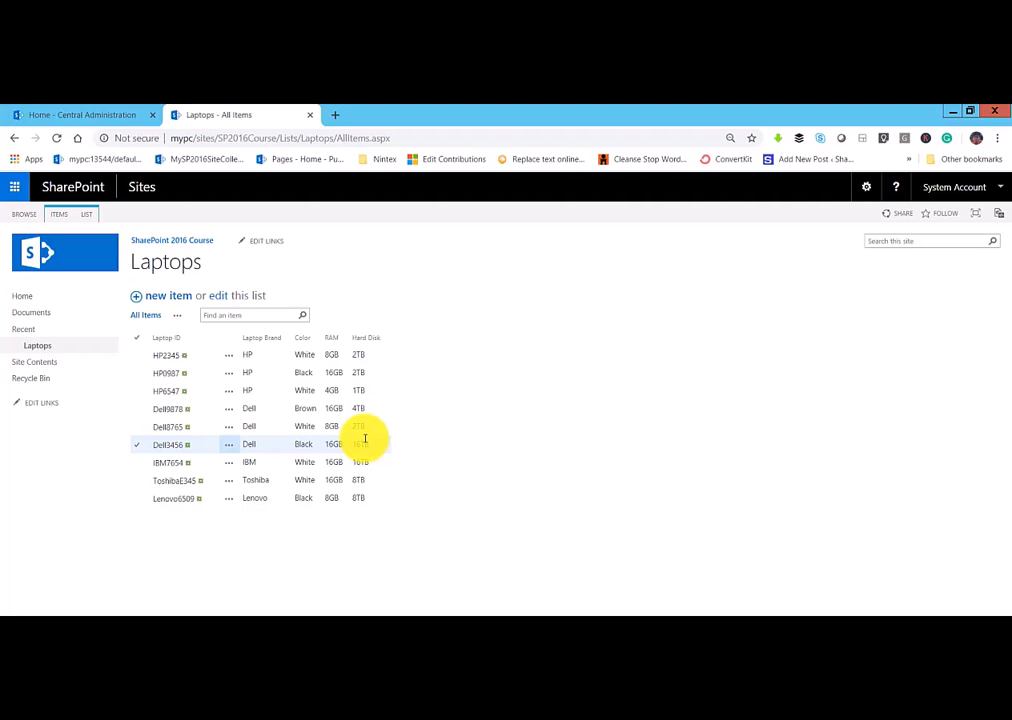
left_click(477, 440)
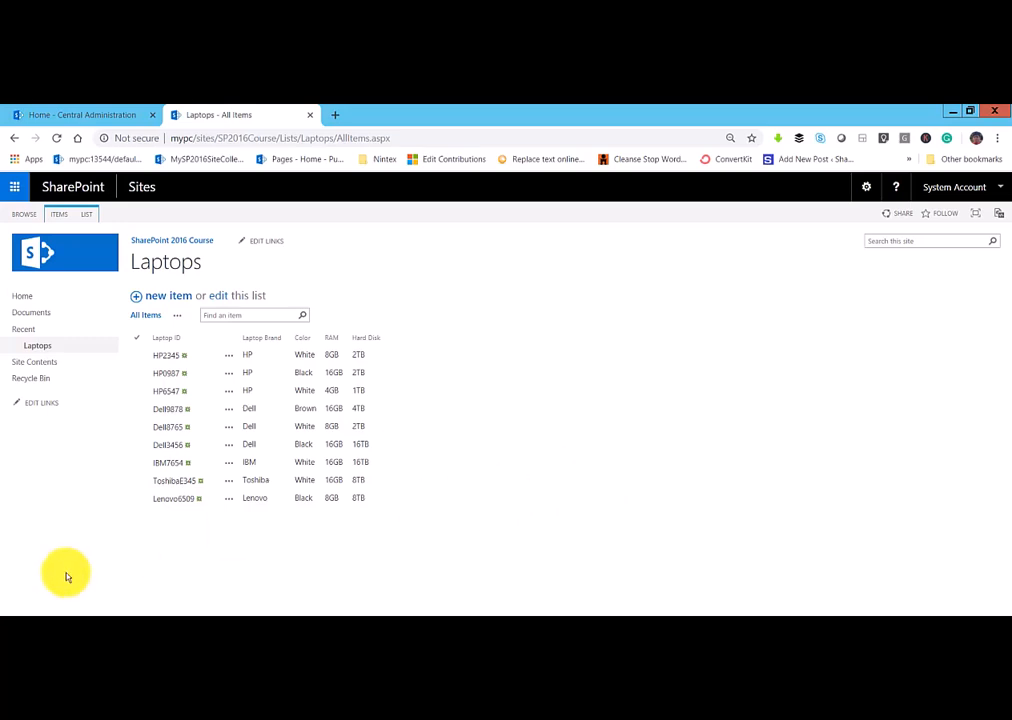
Launch InfoPath Designer 2013 and create a new form from the SharePoint Form Library template.
left_click(3, 613)
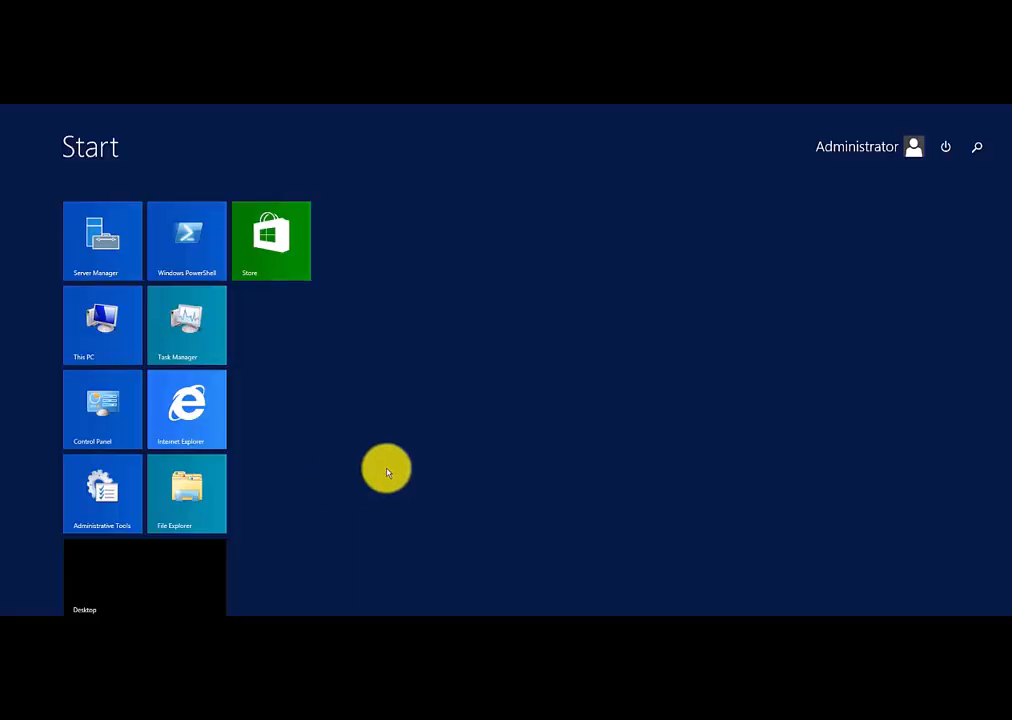
type("infopa")
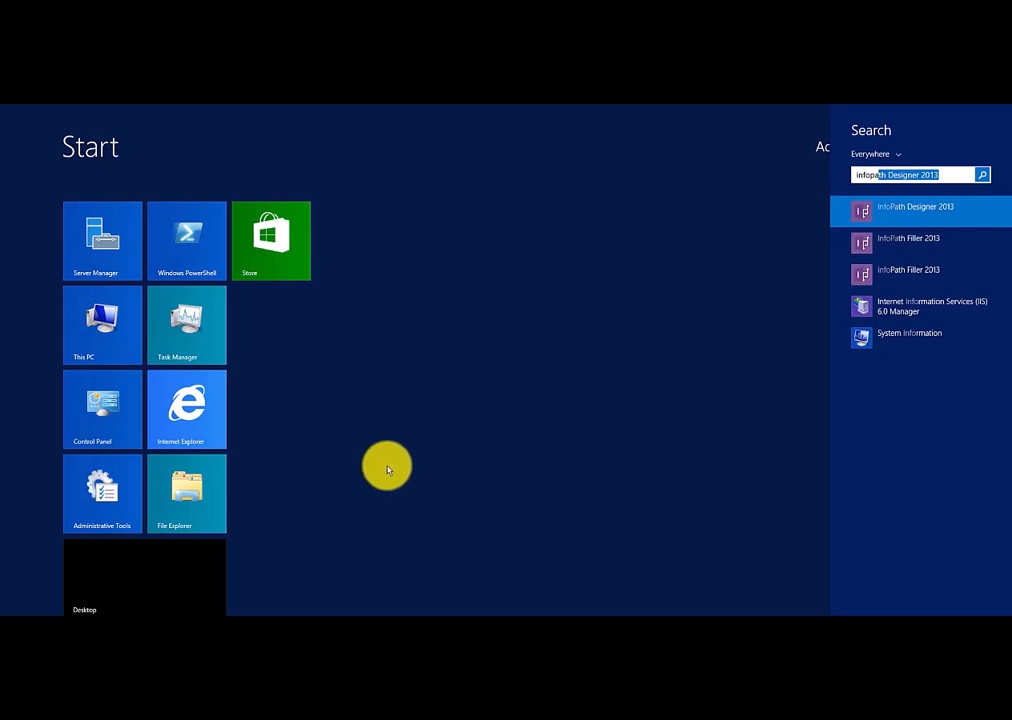
left_click(885, 210)
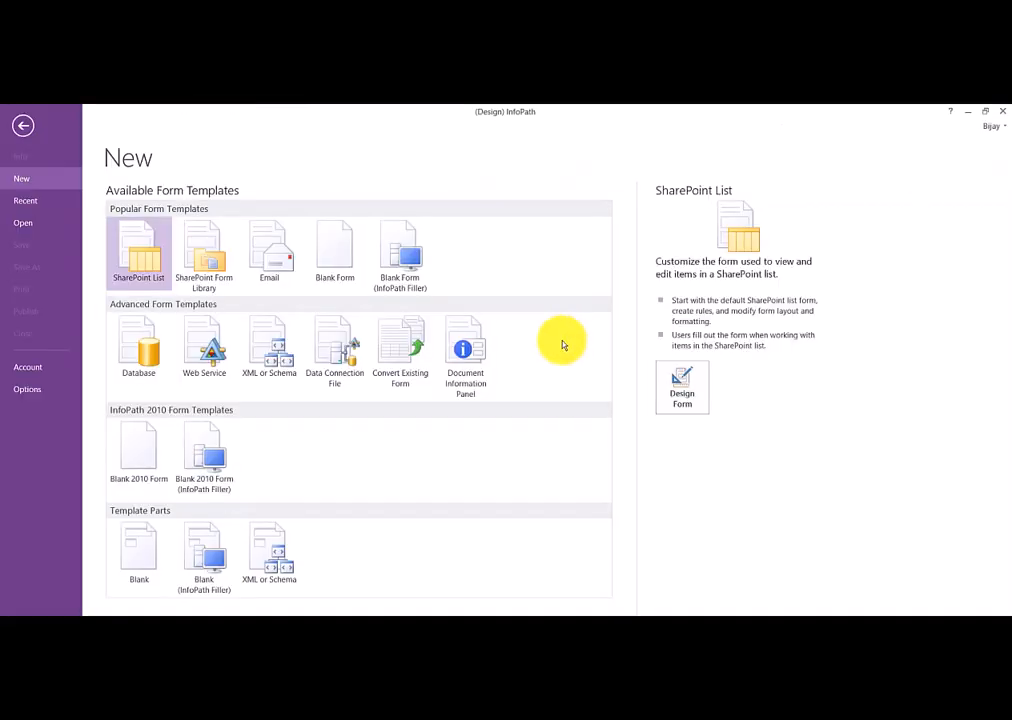
left_click(197, 263)
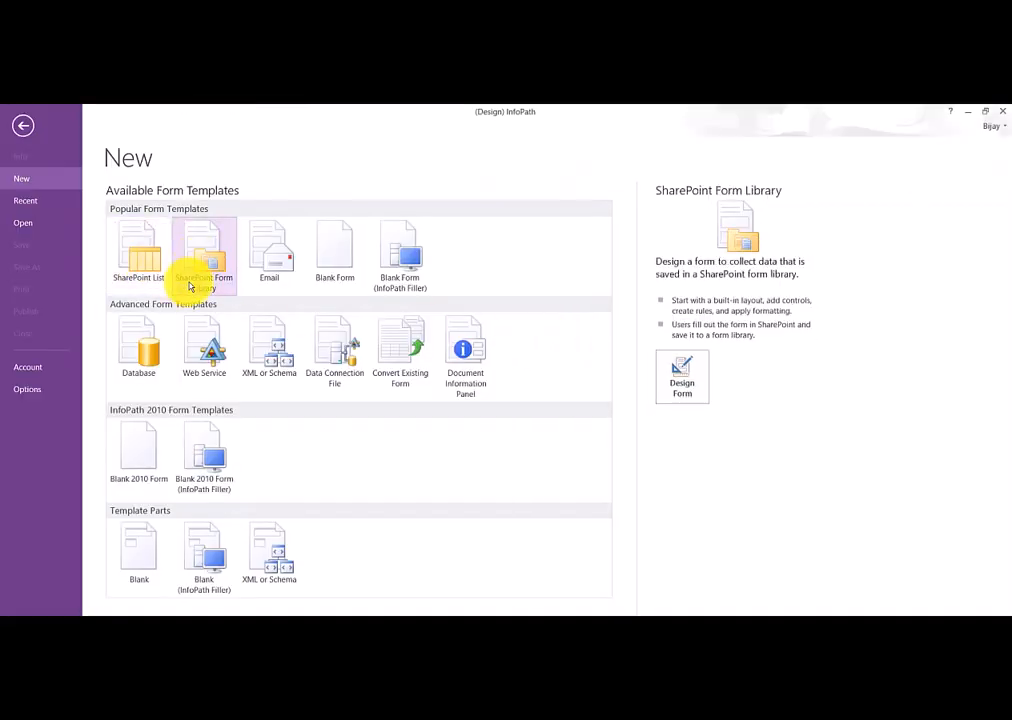
left_click(684, 388)
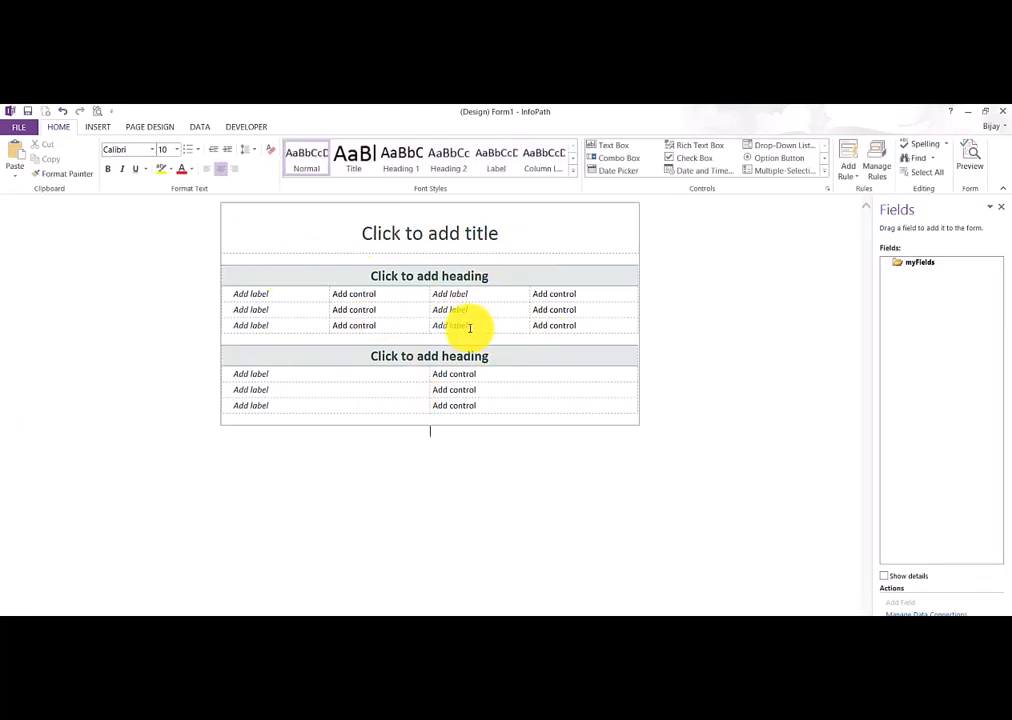
Title the form "Laptop Details" and delete the second heading section with its two-column table.
left_click(464, 236)
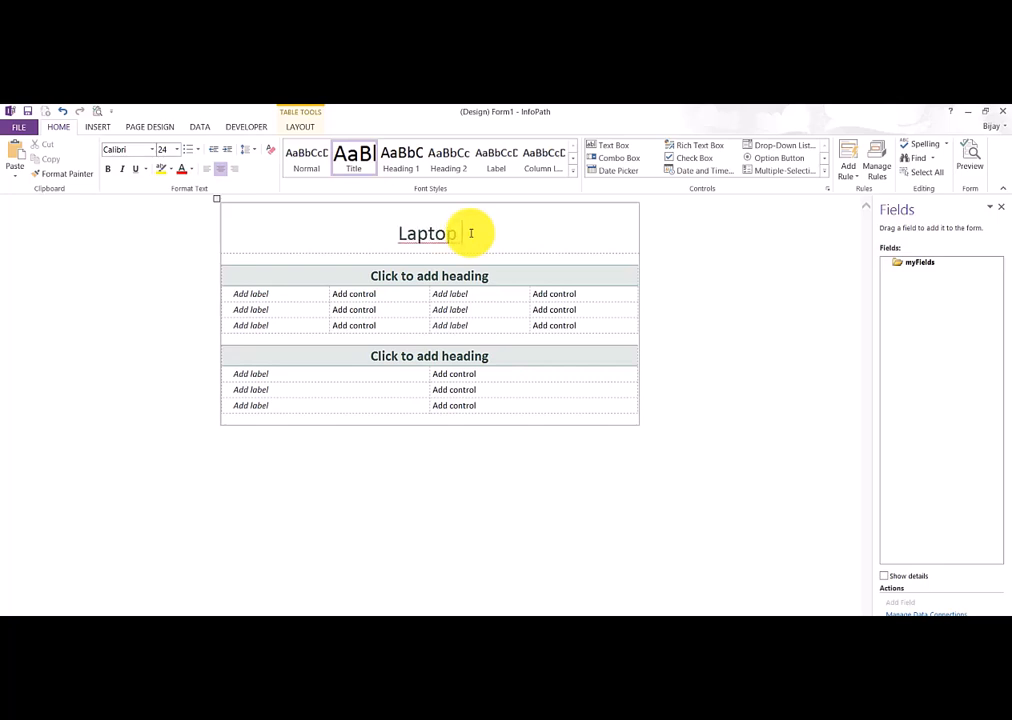
type("Details")
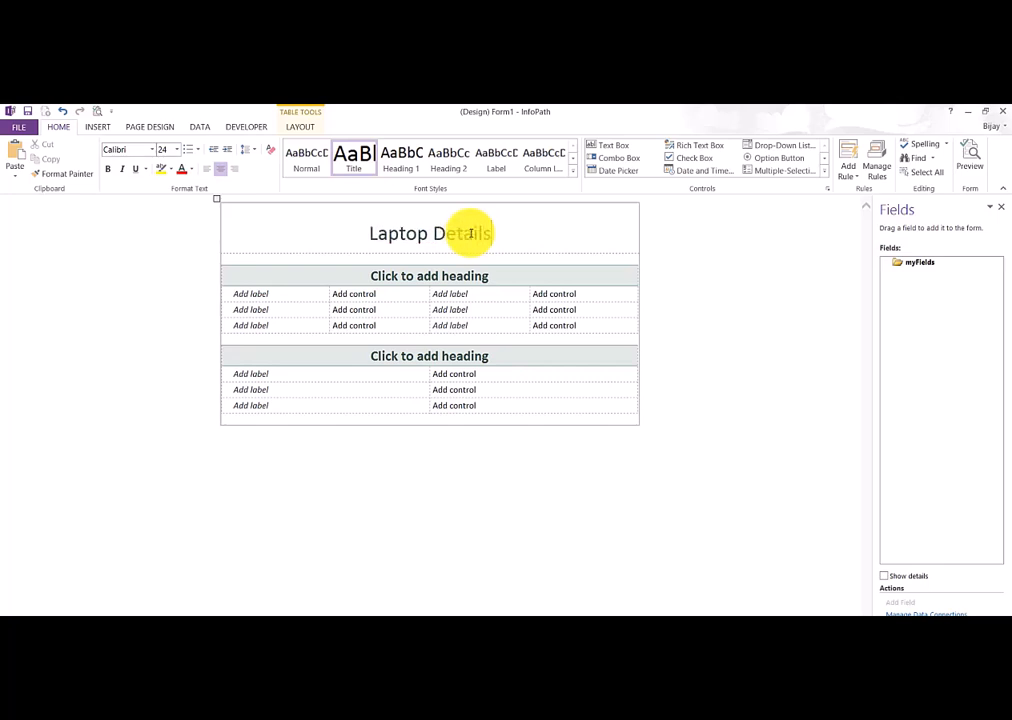
left_click(452, 356)
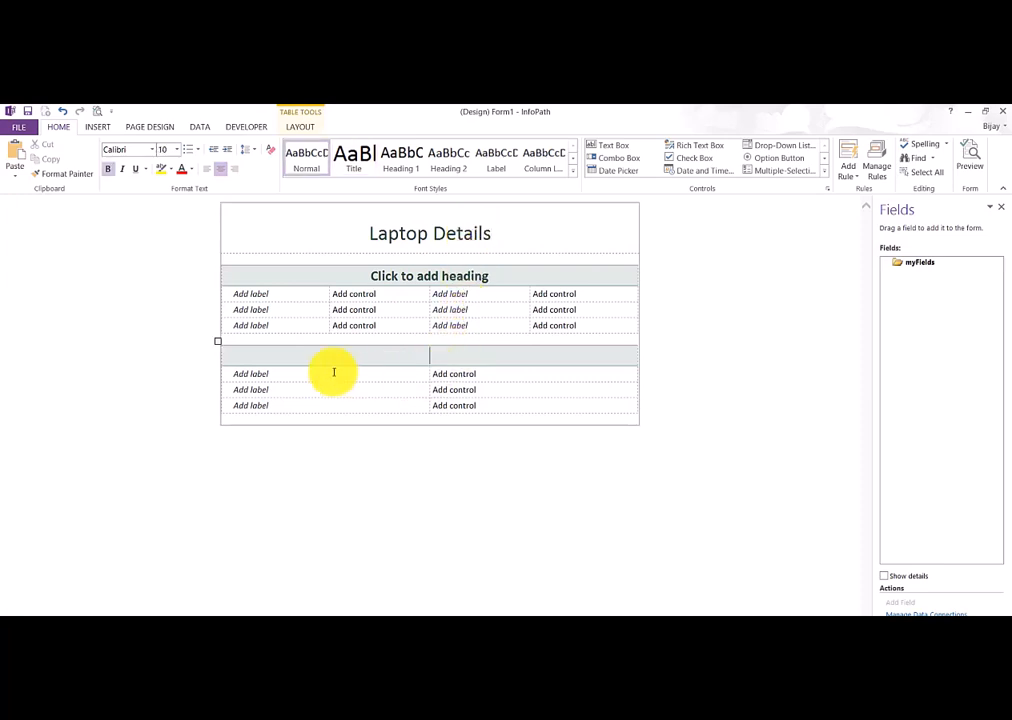
left_click(219, 345)
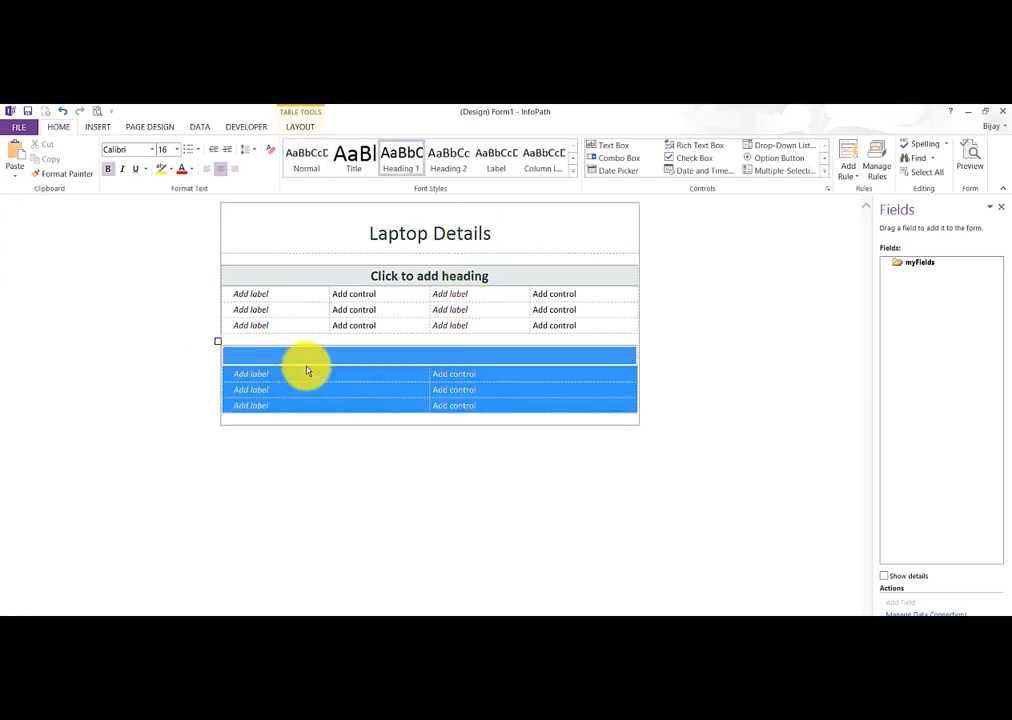
key("Delete")
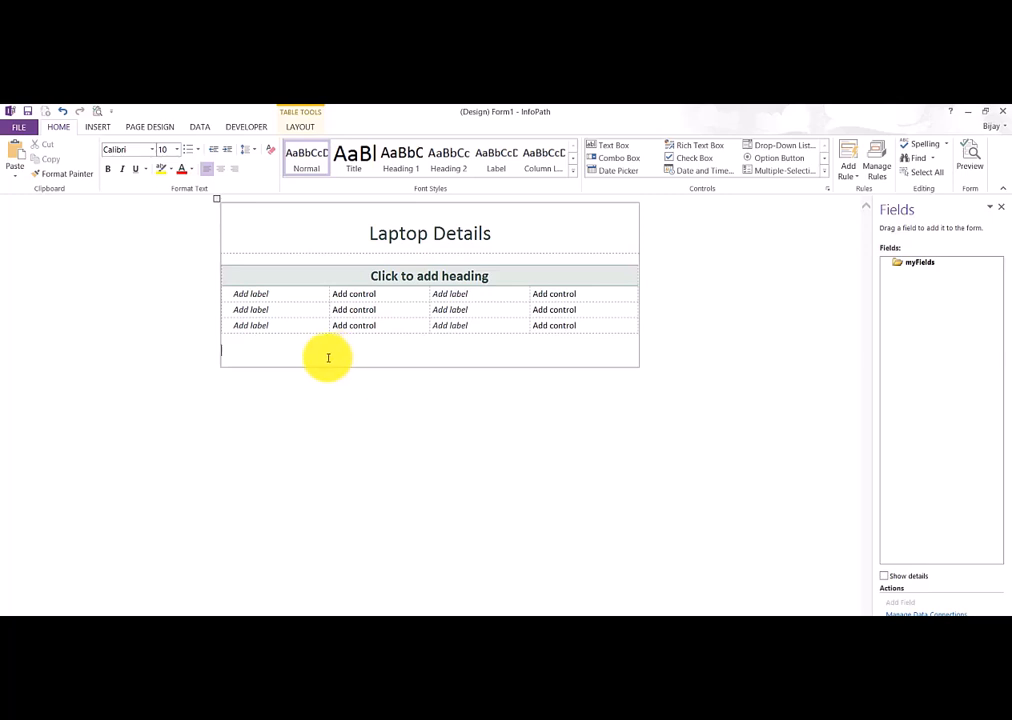
Clear the placeholder text from all label and control cells in the three rows under the remaining heading.
left_click(318, 296)
left_click(369, 296)
left_click(486, 294)
left_click(540, 297)
left_click(296, 309)
left_click(357, 310)
left_click(445, 309)
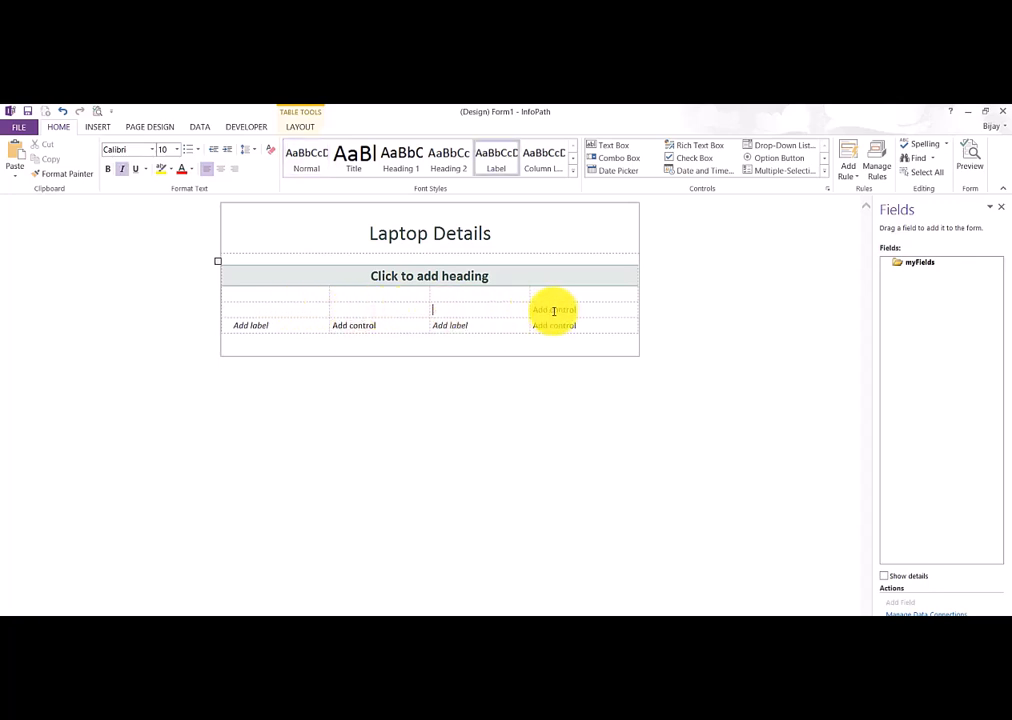
left_click(555, 309)
left_click(278, 325)
left_click(350, 325)
left_click(459, 325)
left_click(554, 325)
Switch to Chrome to review the Laptop ID entries in the Laptops list, and return to InfoPath.
key("alt+Tab")
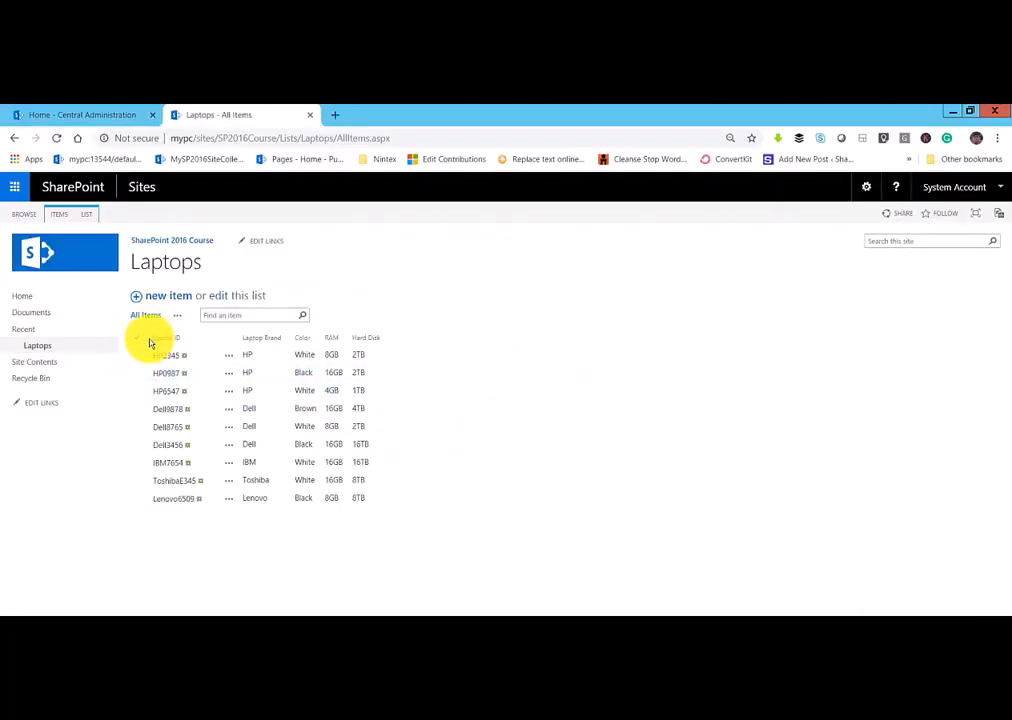
left_click(168, 482)
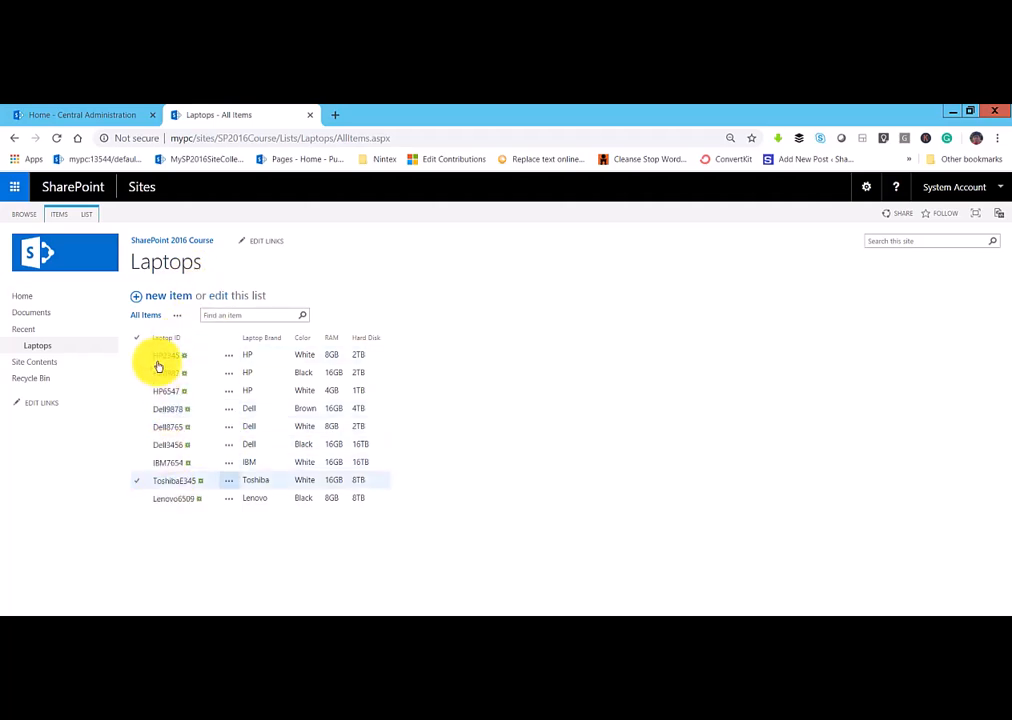
left_click(951, 115)
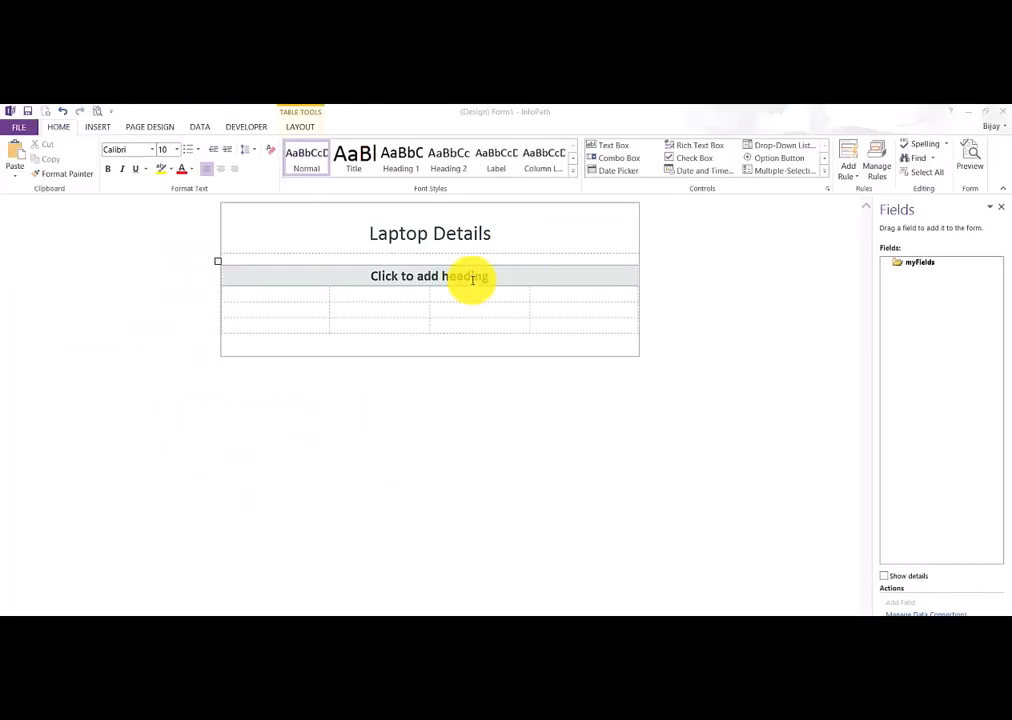
Merge the last three cells of the table's first row below the heading into one cell.
left_click(357, 292)
left_click(291, 298)
left_click(440, 298)
left_click_drag(400, 297, 515, 295)
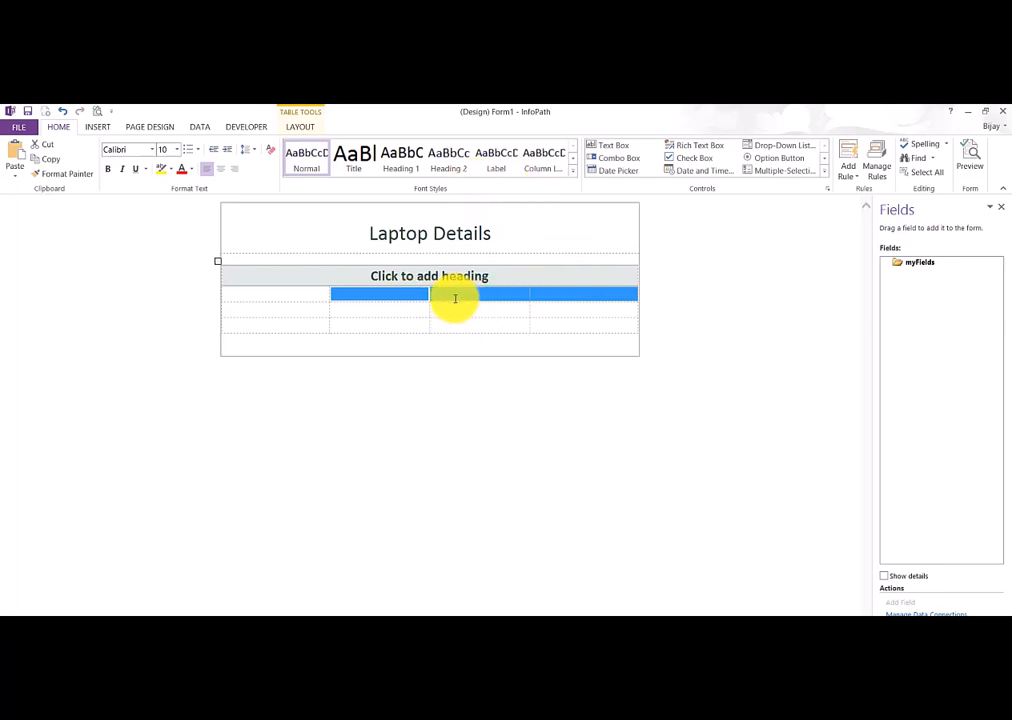
right_click(455, 295)
left_click(497, 403)
left_click(520, 300)
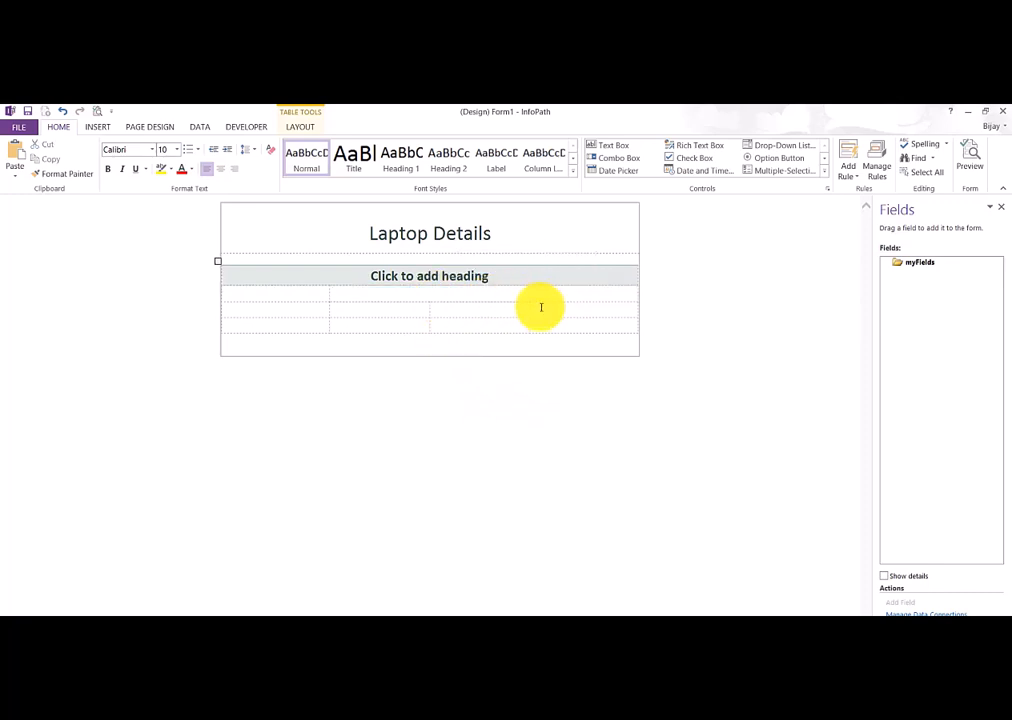
Label the first row "Laptop ID" to match the SharePoint column and insert a drop-down list box in its merged cell.
left_click(280, 295)
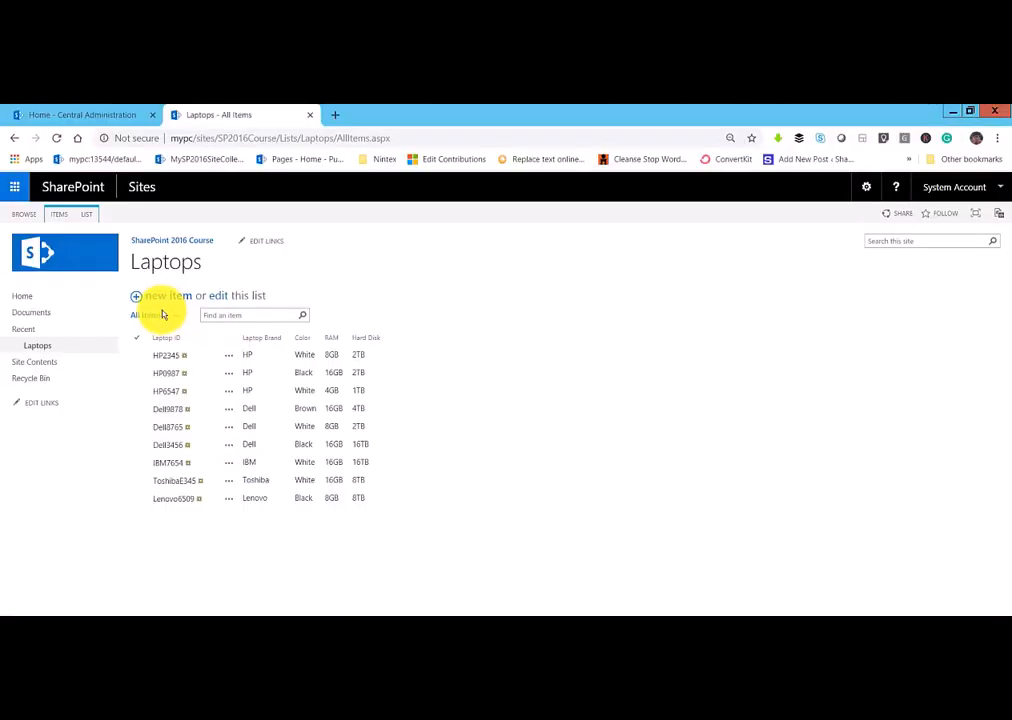
left_click(955, 114)
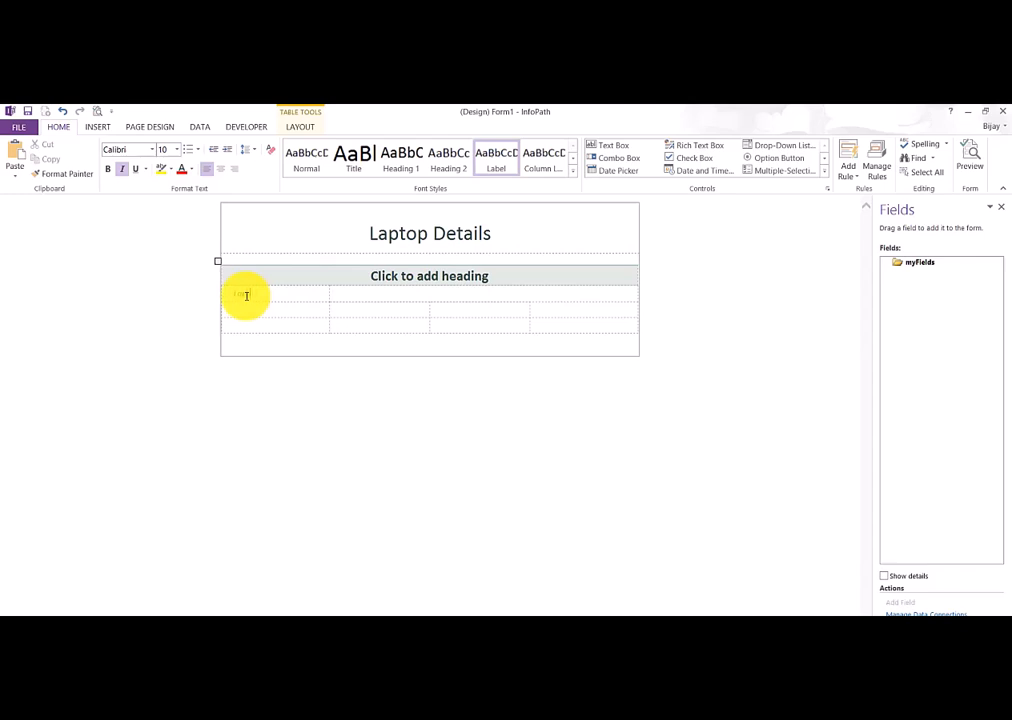
left_click(375, 293)
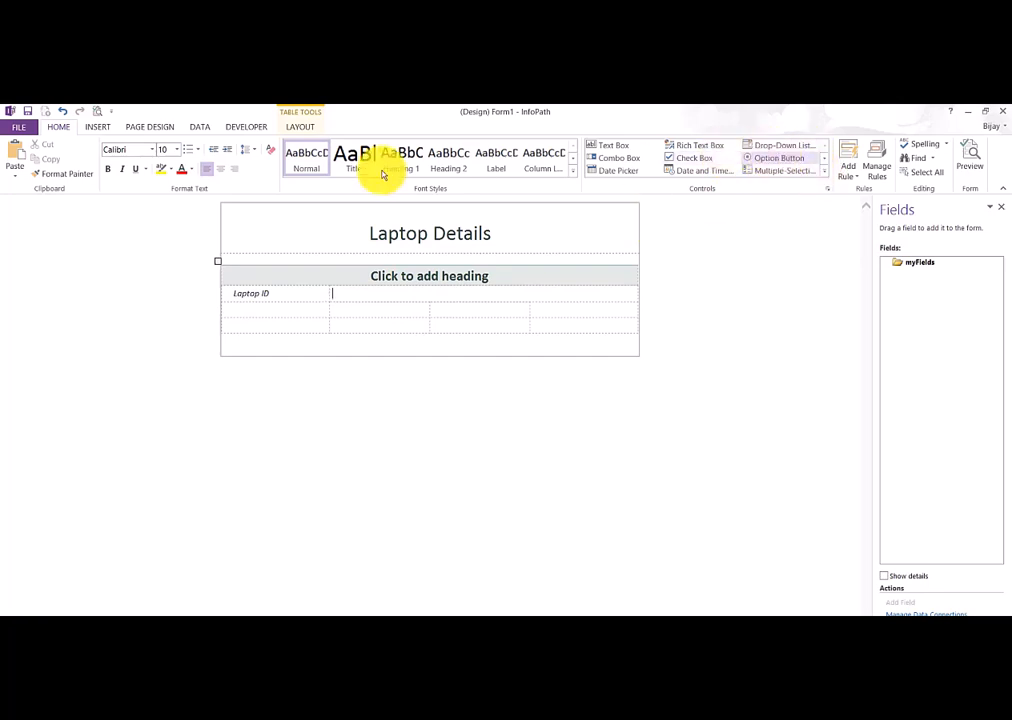
left_click(791, 151)
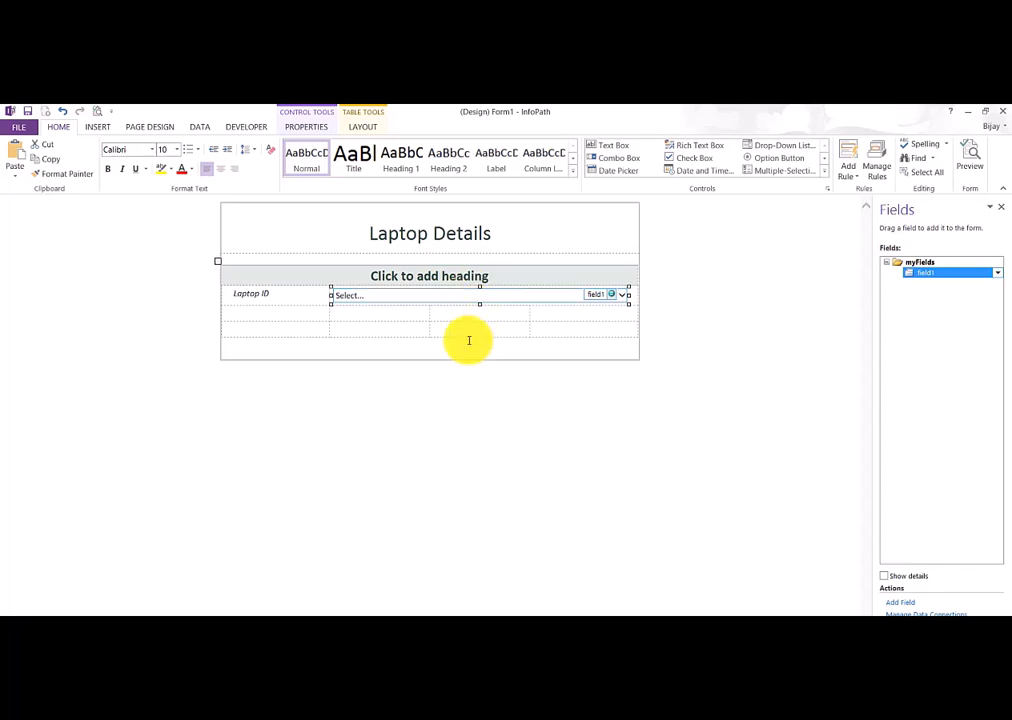
right_click(438, 295)
left_click(464, 471)
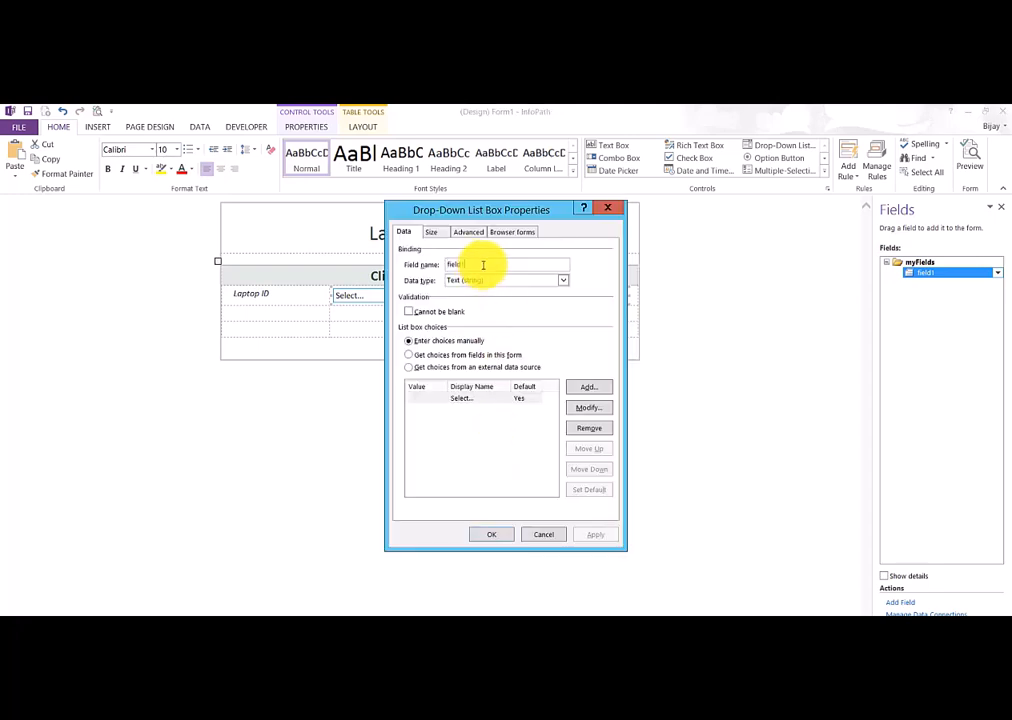
left_click(551, 536)
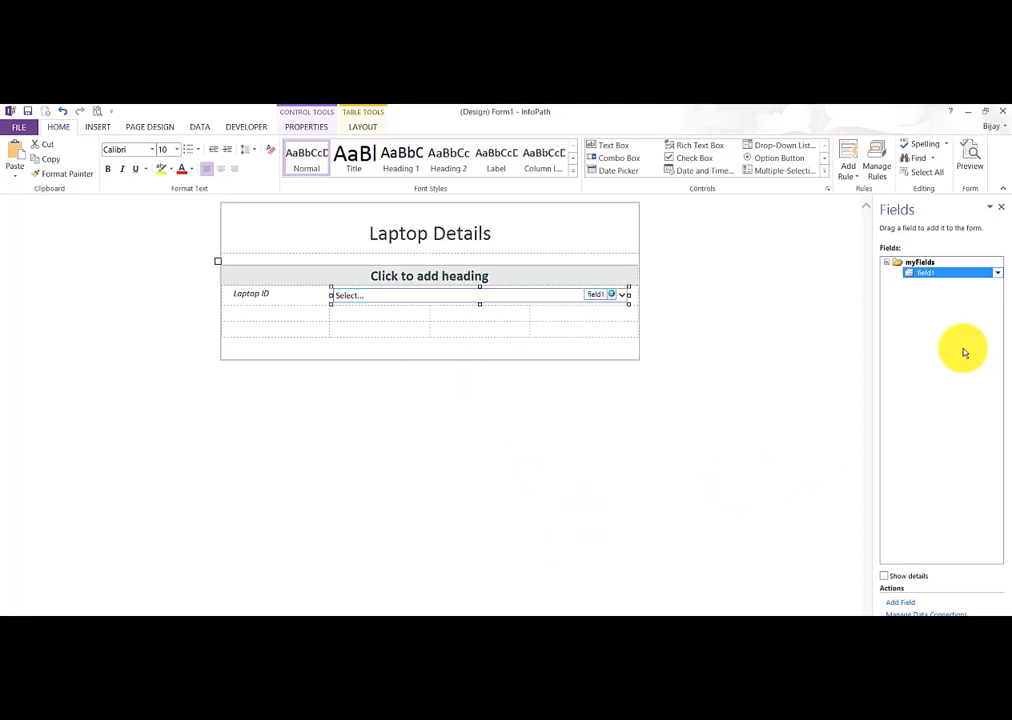
Rename the drop-down's field as LaptopID in the field properties.
right_click(930, 274)
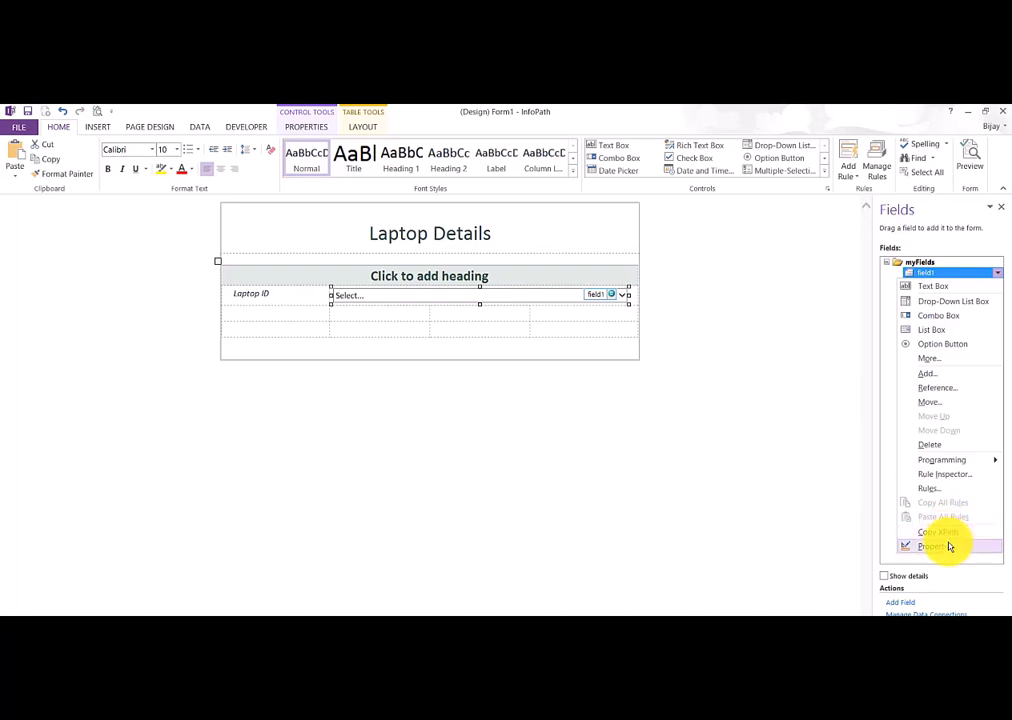
left_click(945, 546)
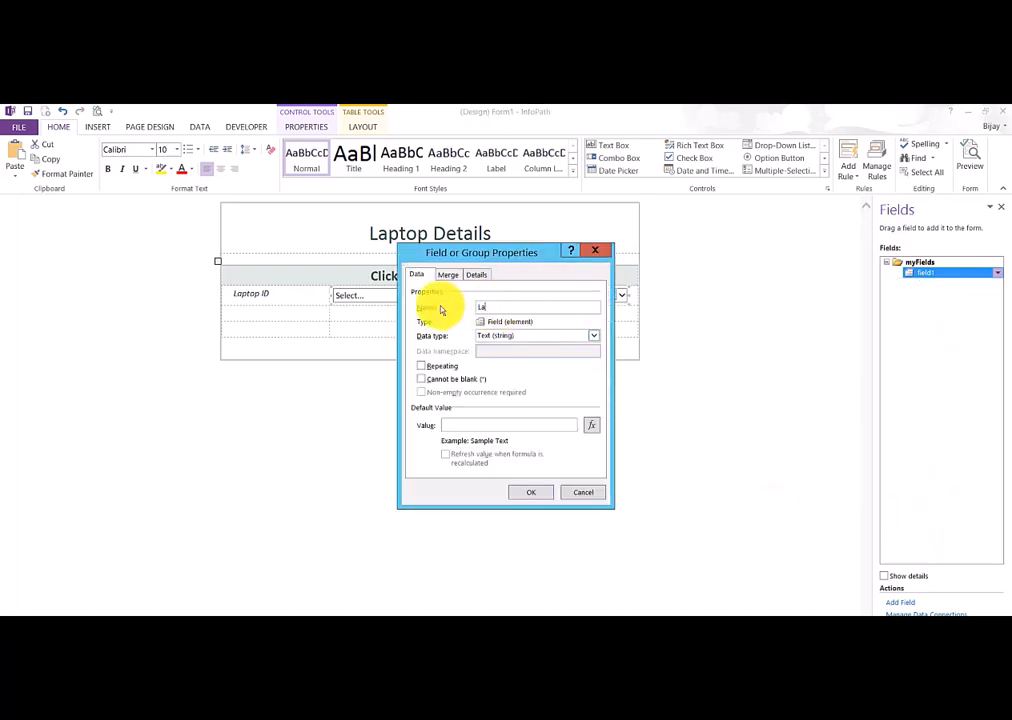
type("LaptopID")
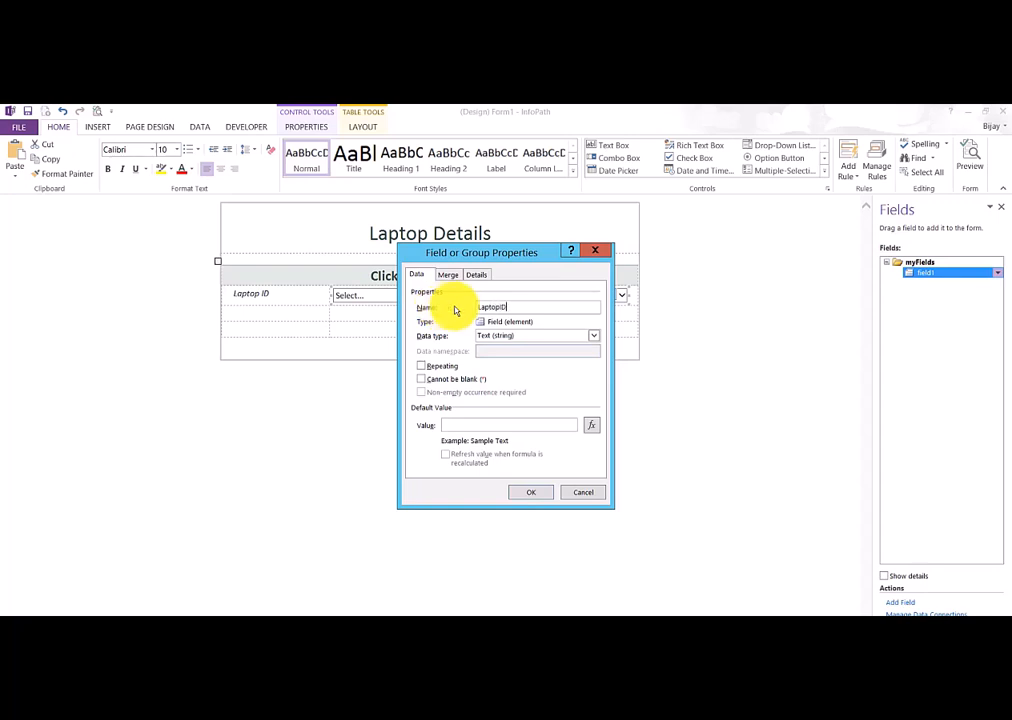
left_click(531, 492)
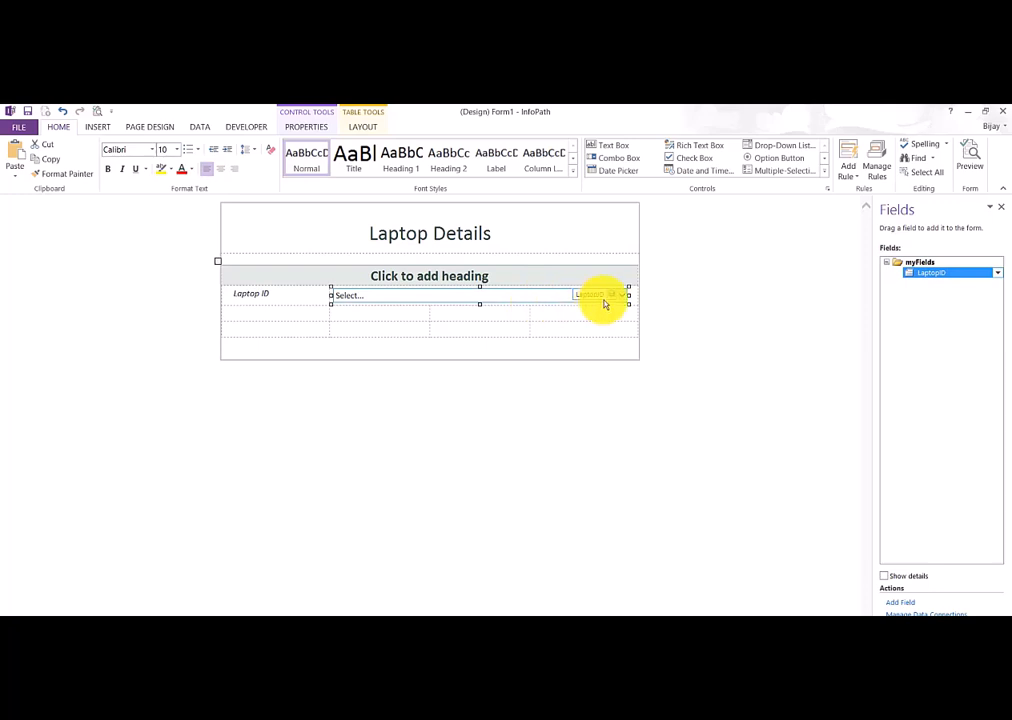
Set the LaptopID drop-down list box to get its choices from an external data source.
right_click(520, 300)
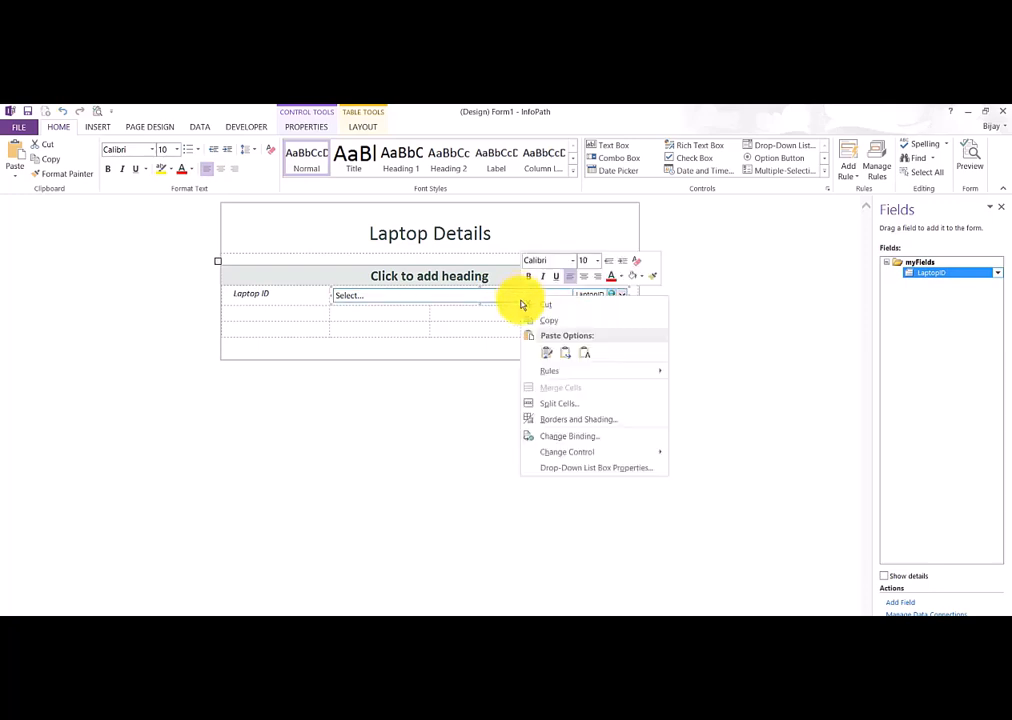
left_click(563, 467)
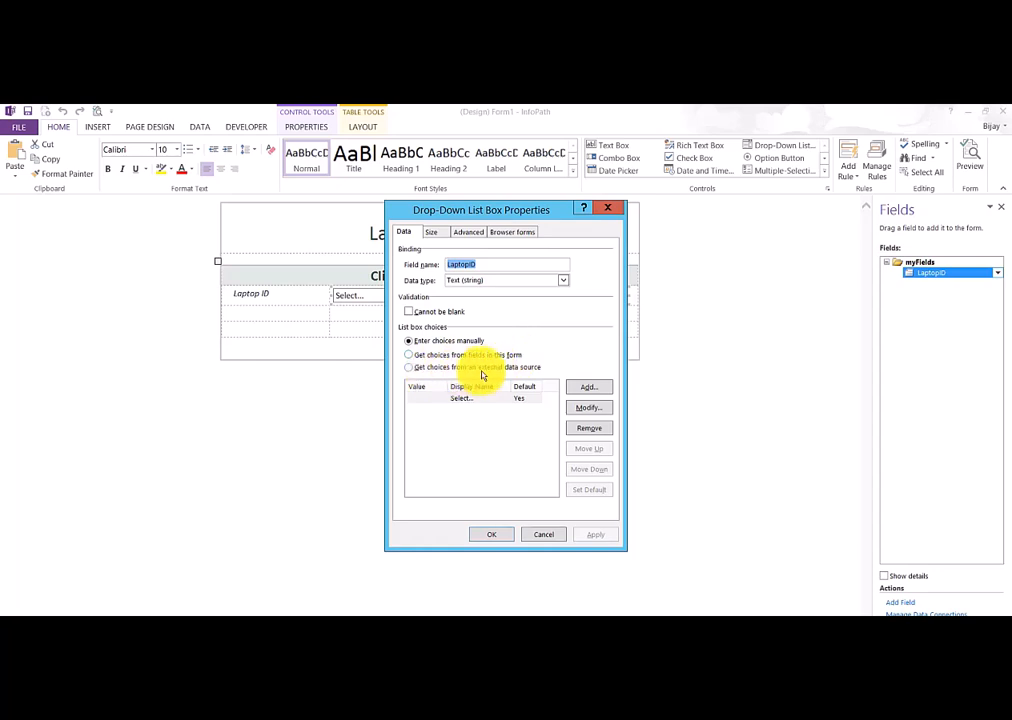
left_click(408, 367)
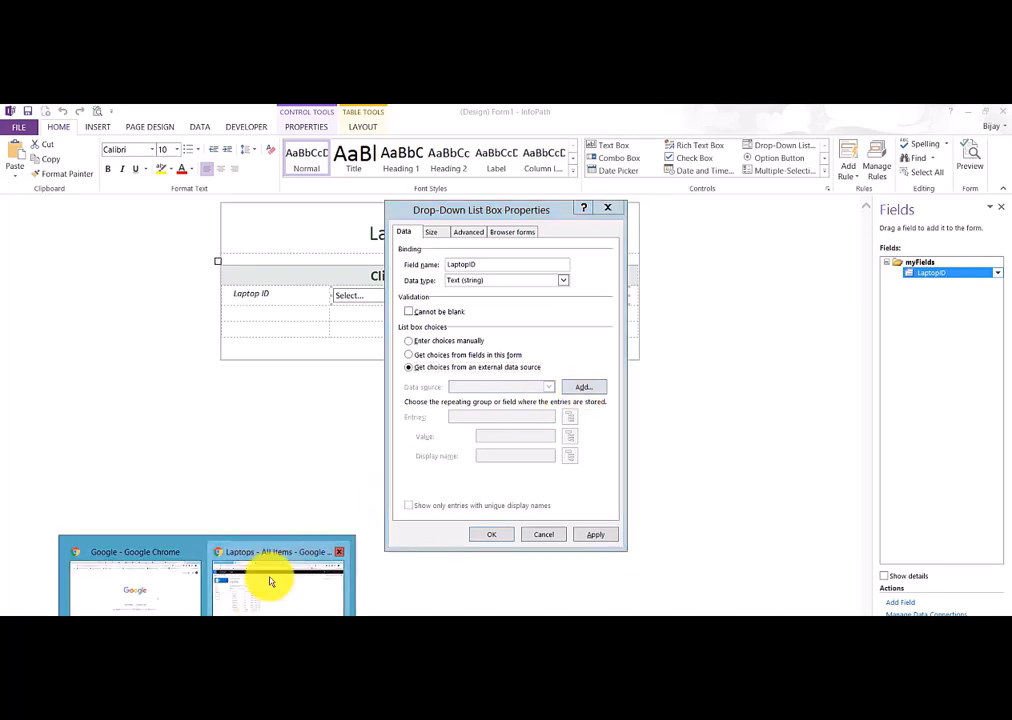
Switch to Chrome, copy the site URL mypc/sites/SP2016Course/ from the Laptops list address, and return to InfoPath.
left_click(267, 604)
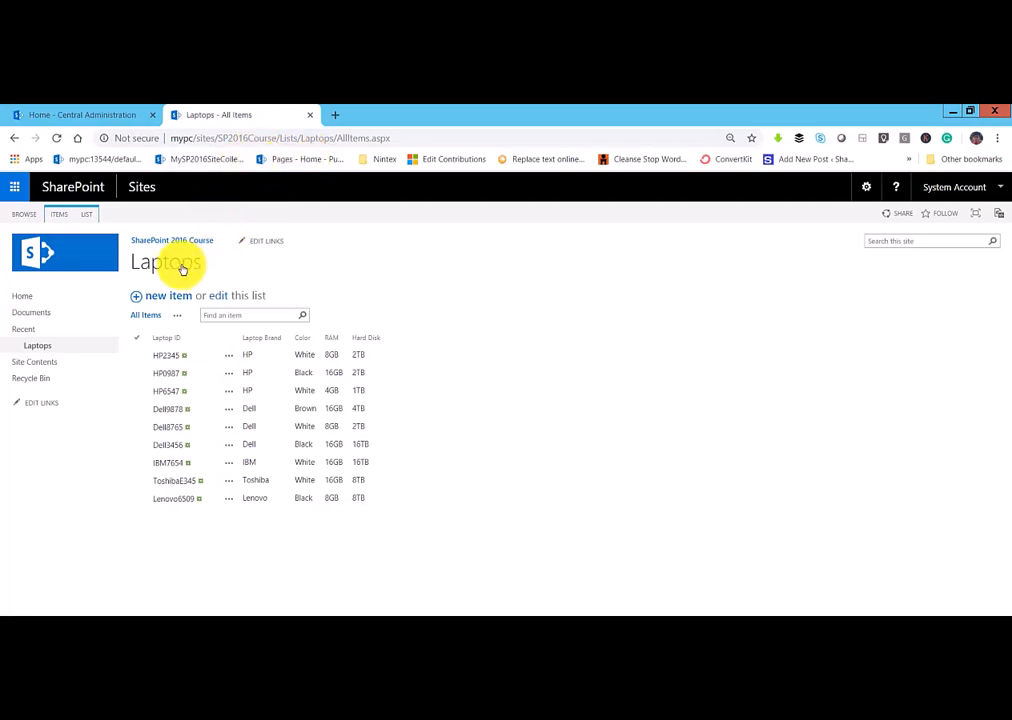
left_click(281, 136)
left_click(277, 139)
left_click_drag(170, 138, 280, 138)
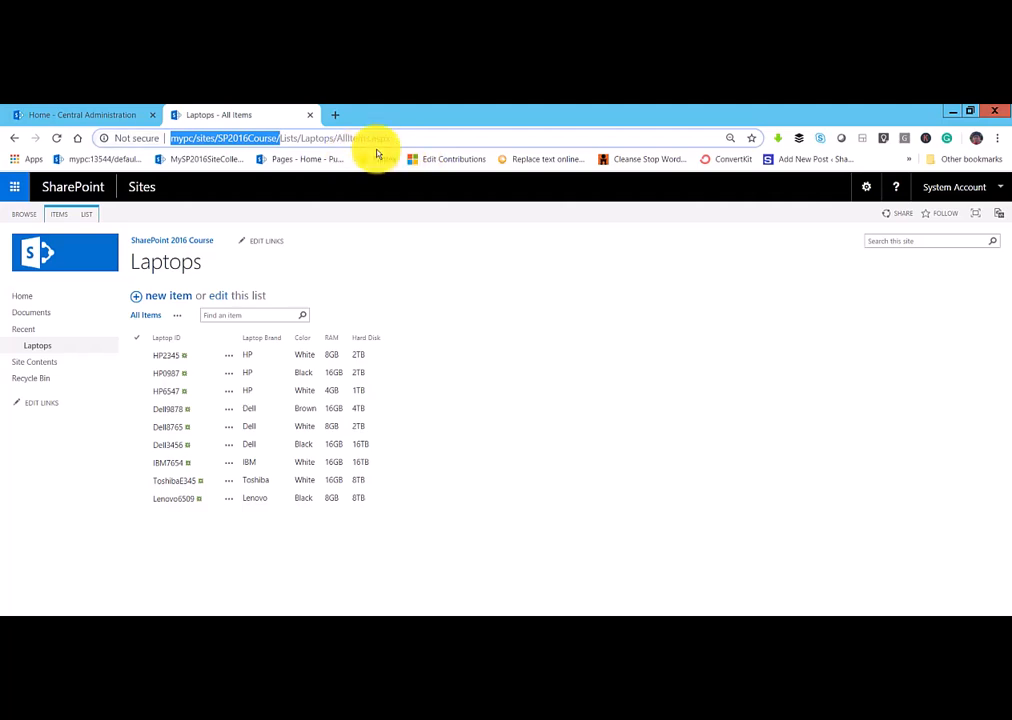
left_click(948, 112)
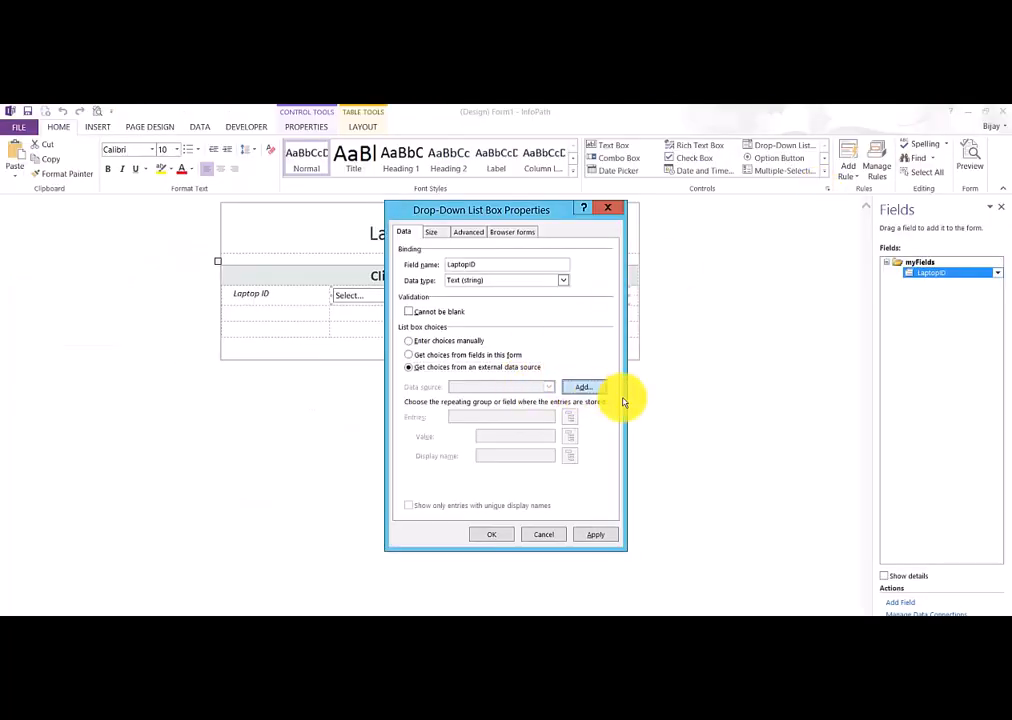
Add a new receive-data connection for the LaptopID drop-down with a SharePoint library or list as its source.
left_click(584, 388)
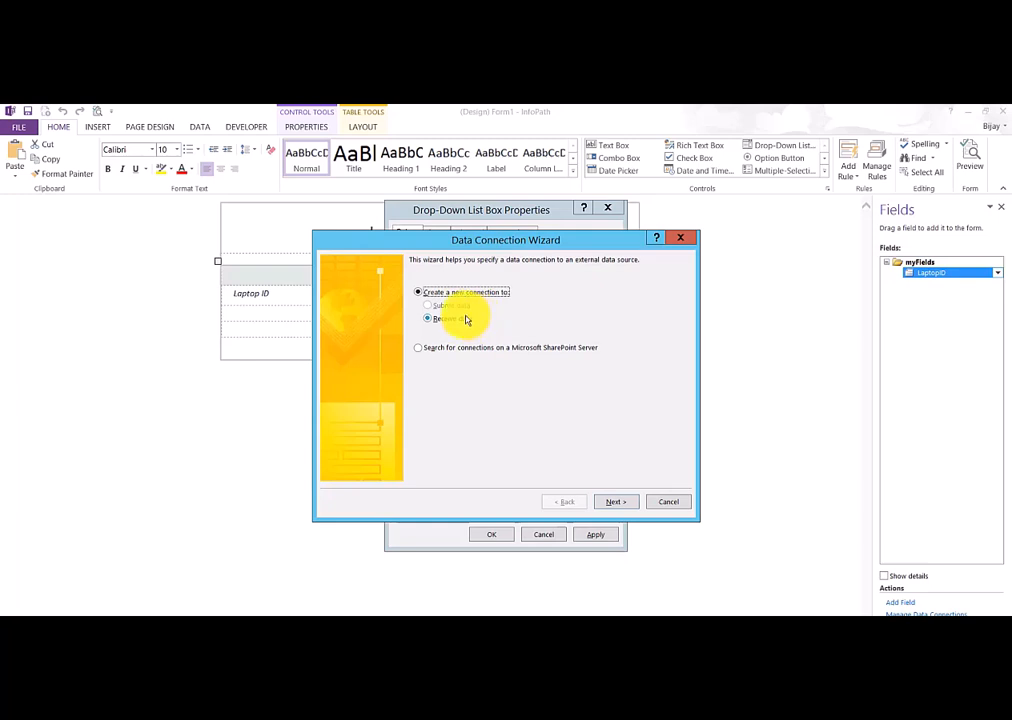
left_click(607, 503)
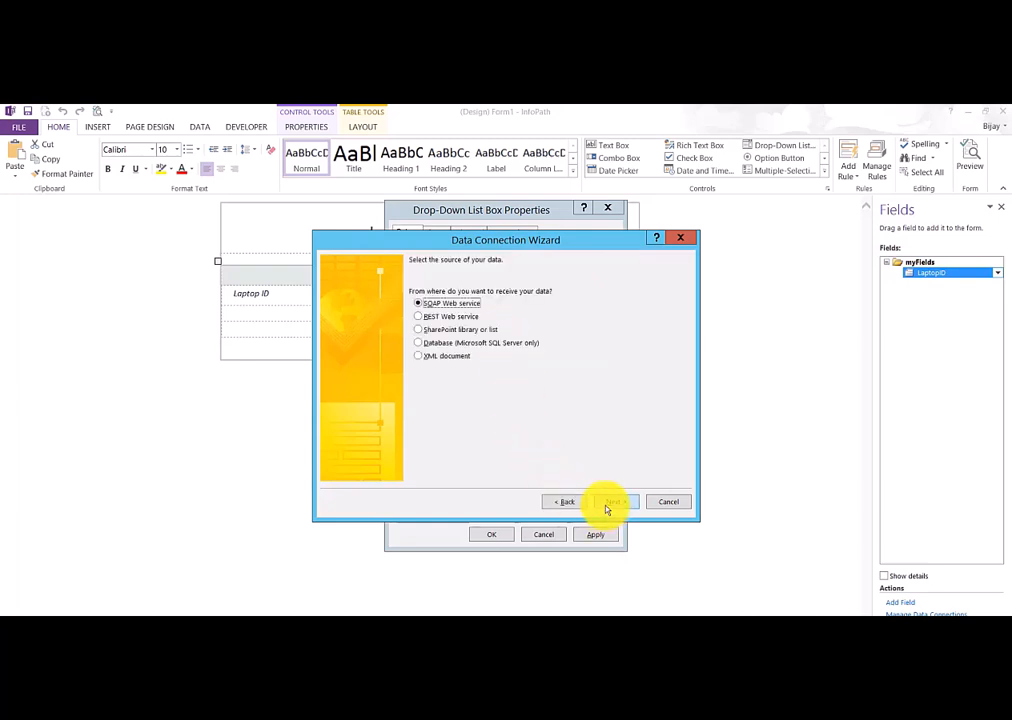
left_click(450, 330)
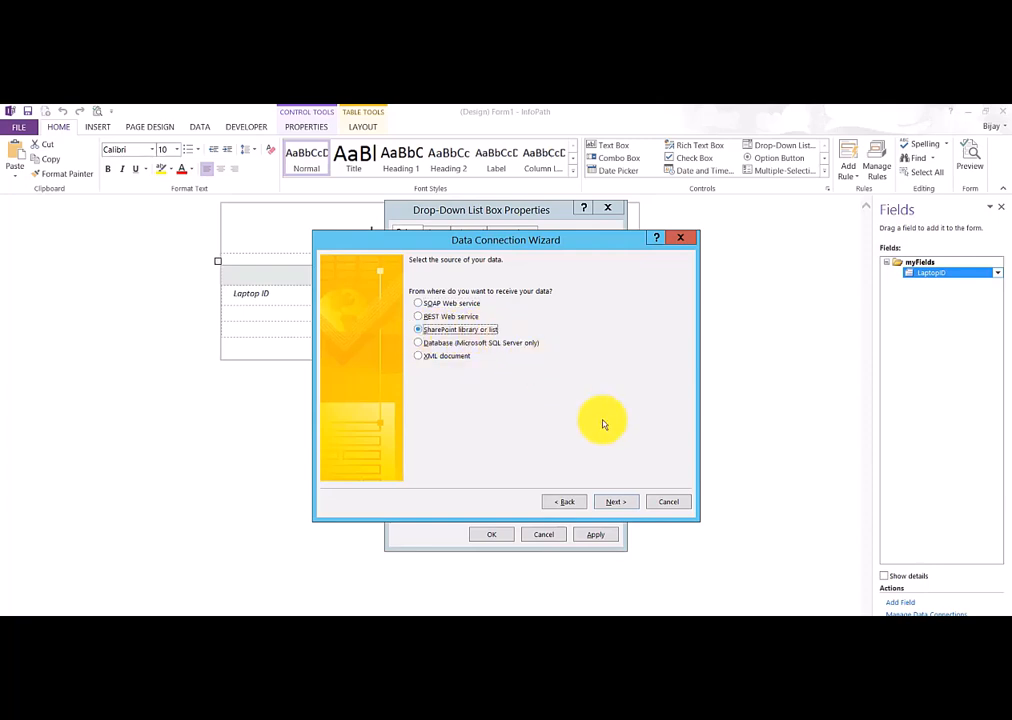
left_click(614, 503)
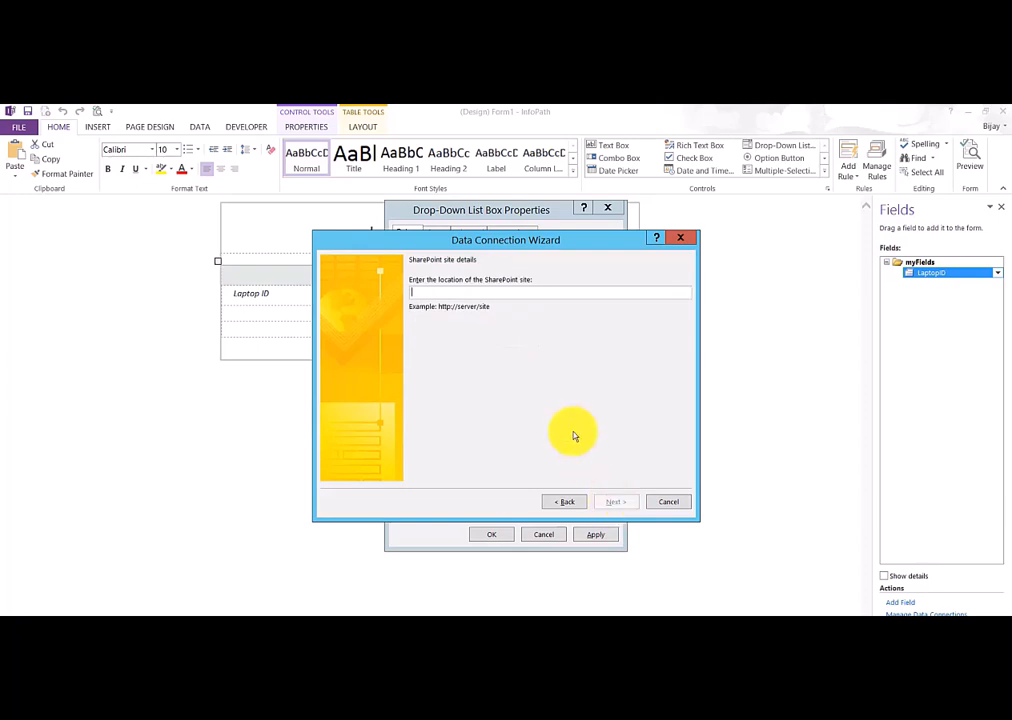
key("ctrl+v")
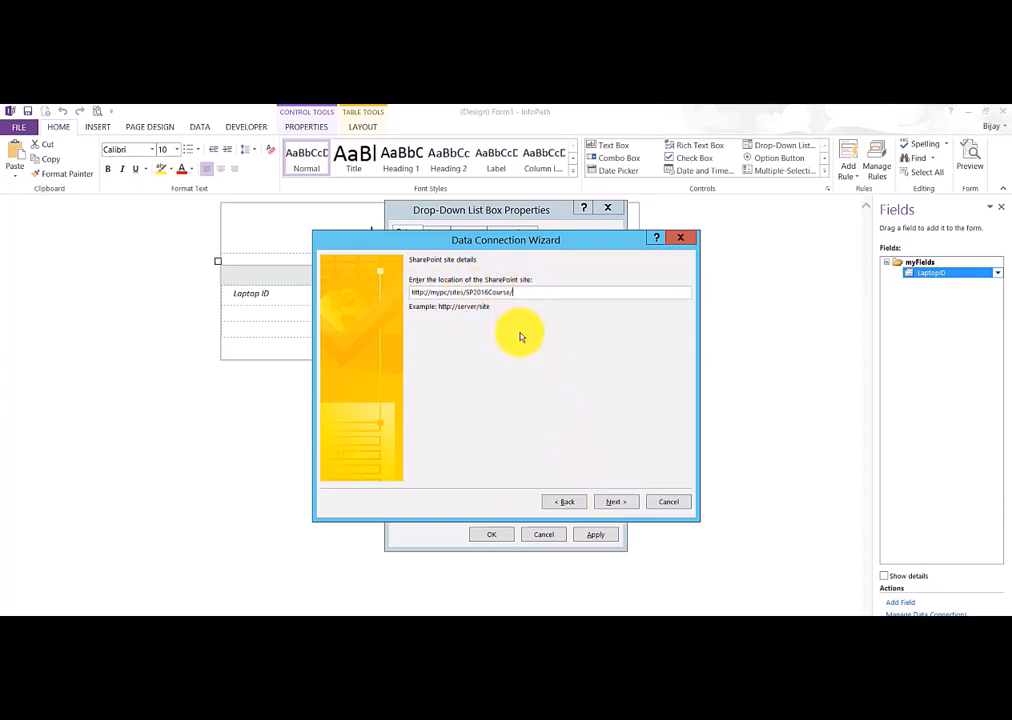
left_click(612, 503)
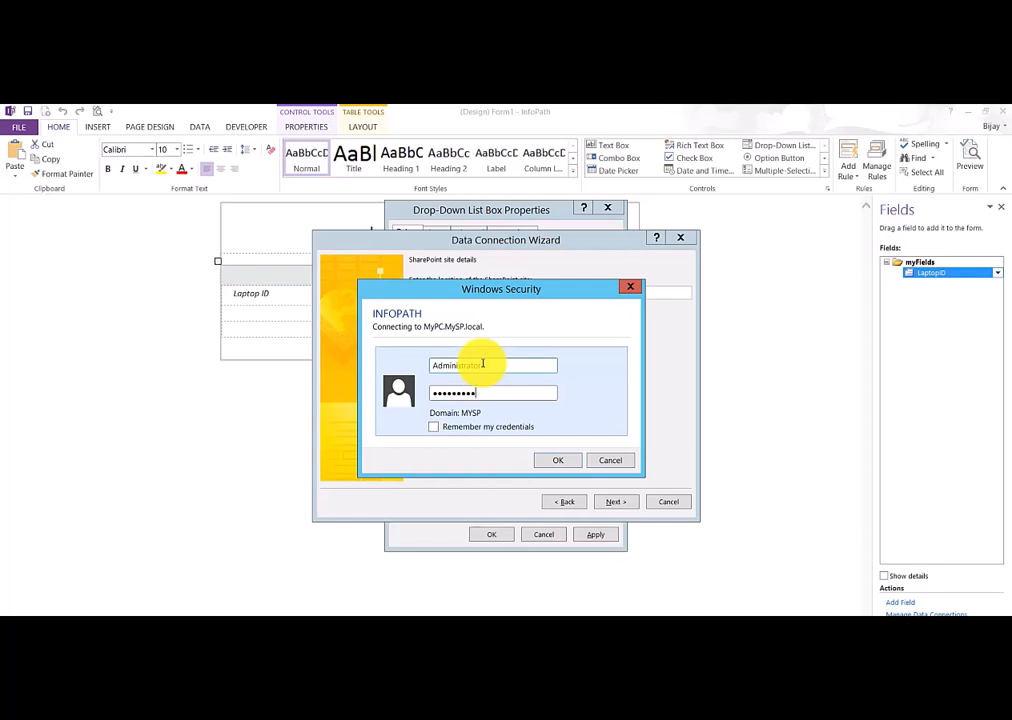
left_click(550, 461)
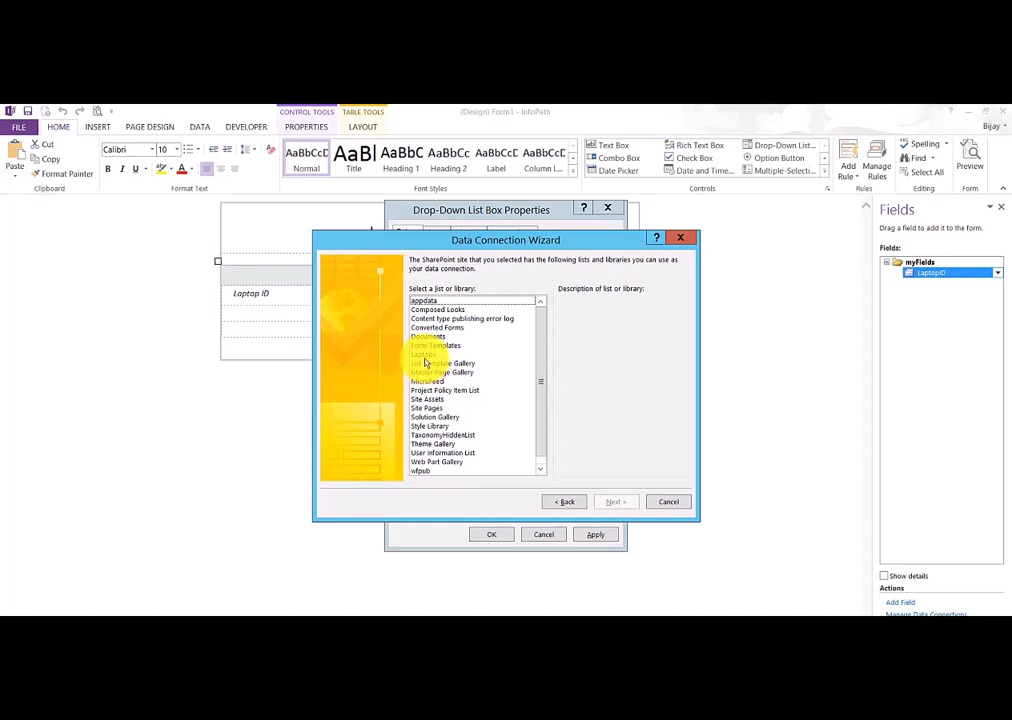
Choose the Laptops list, include its Laptop ID field, and finish the data connection named Laptops with automatic retrieval on opening.
left_click(425, 355)
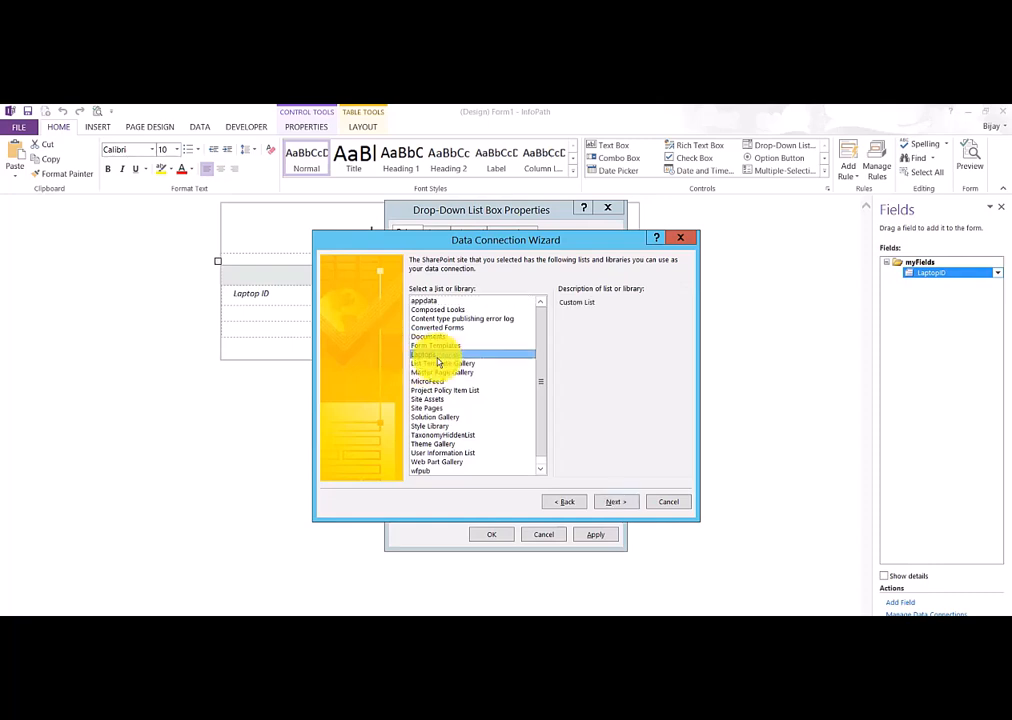
left_click(609, 501)
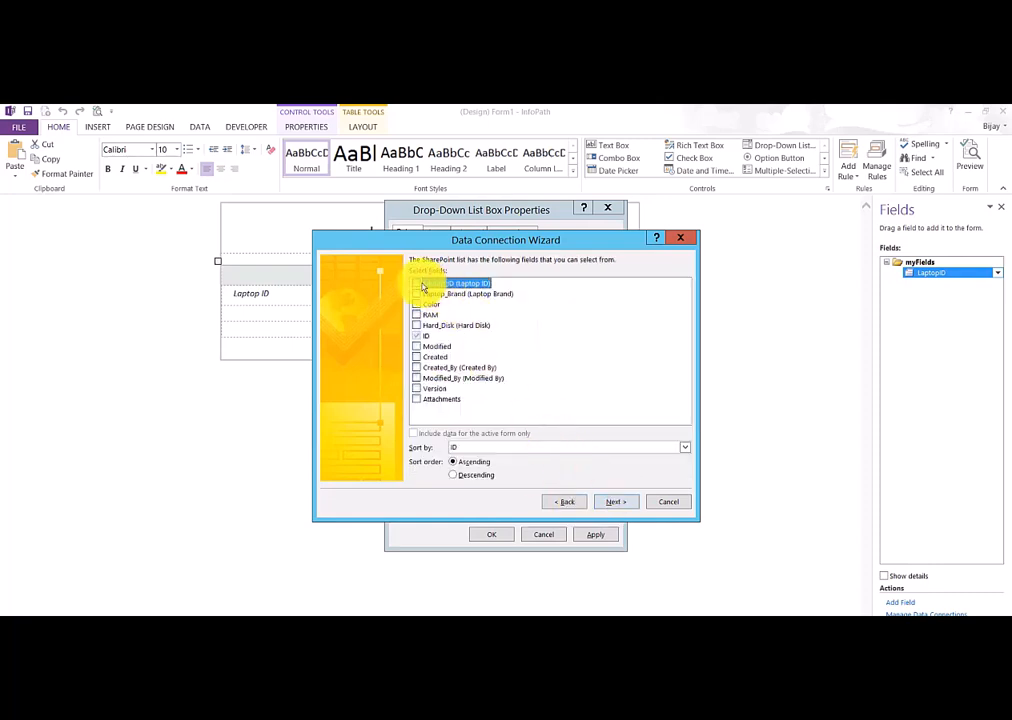
left_click(417, 284)
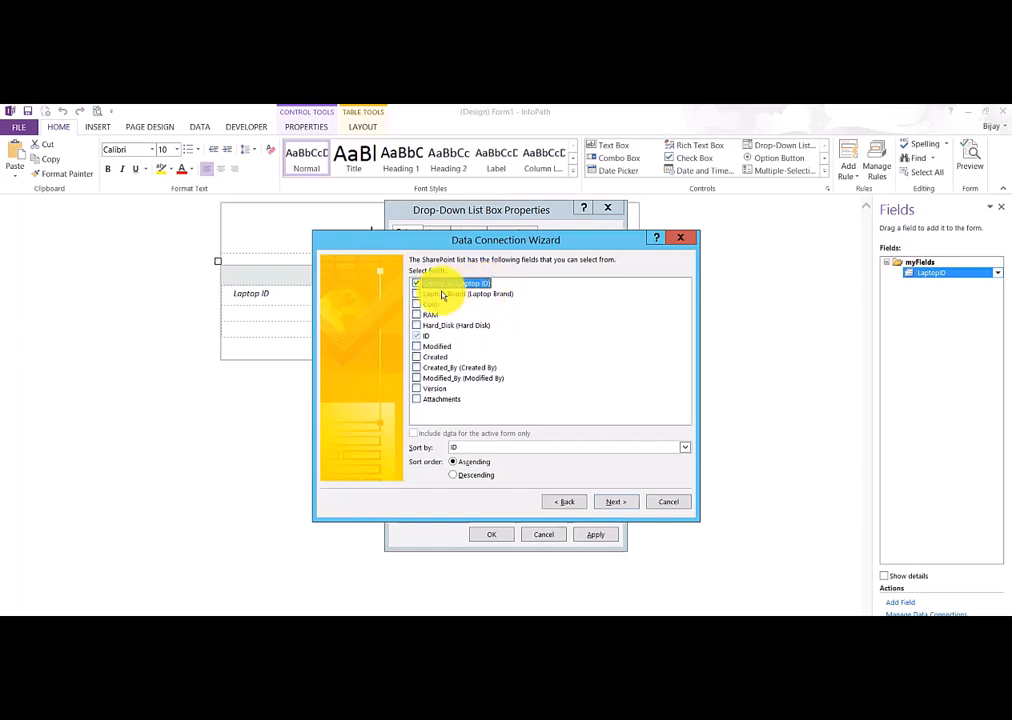
left_click(615, 503)
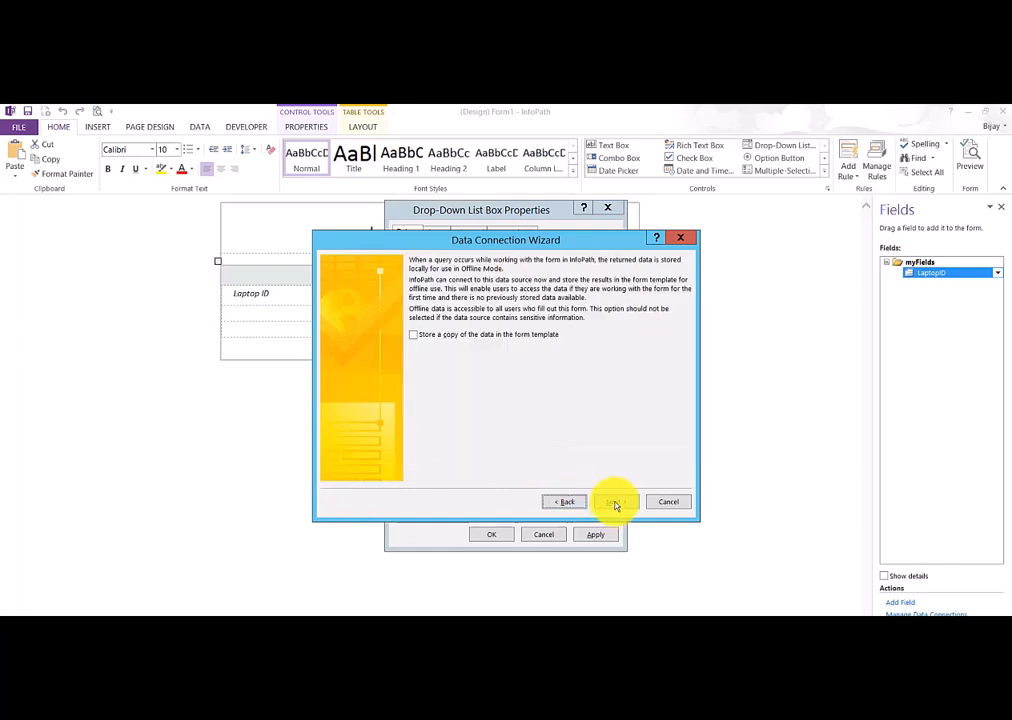
left_click(615, 503)
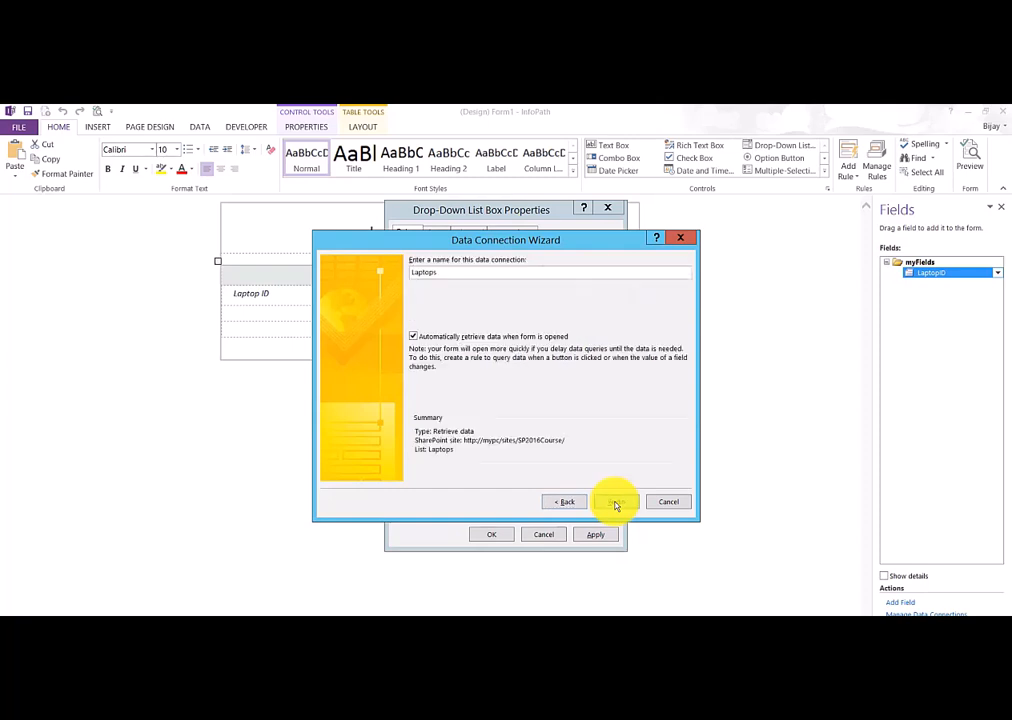
left_click(615, 503)
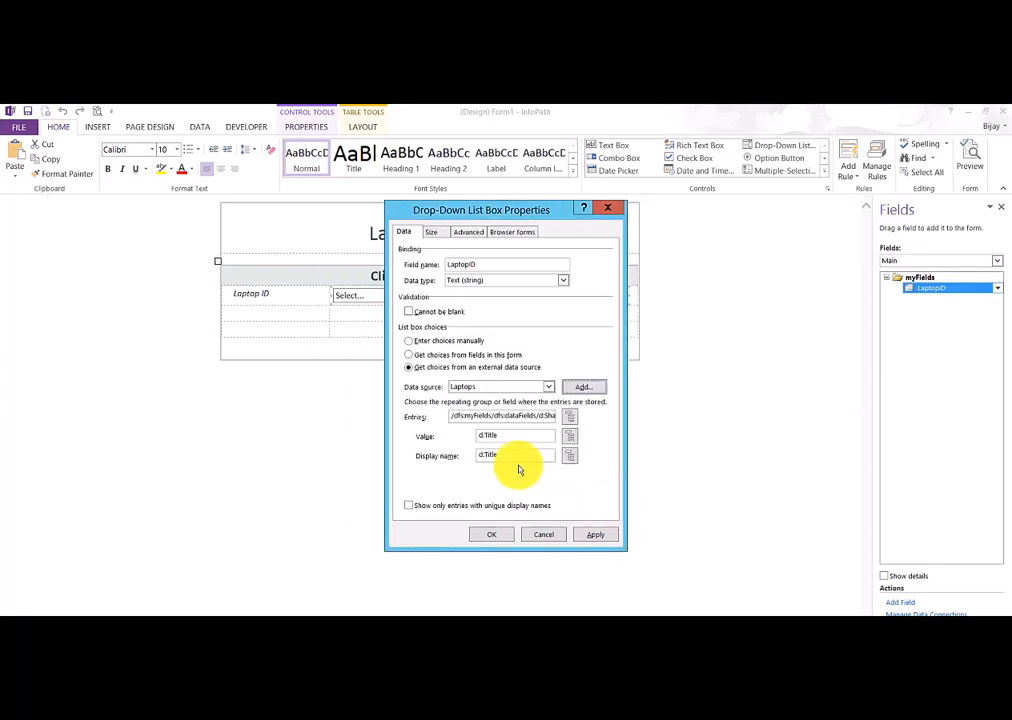
Check the fields mapped to the drop-down's display name and value, and confirm the drop-down list box properties.
left_click(569, 456)
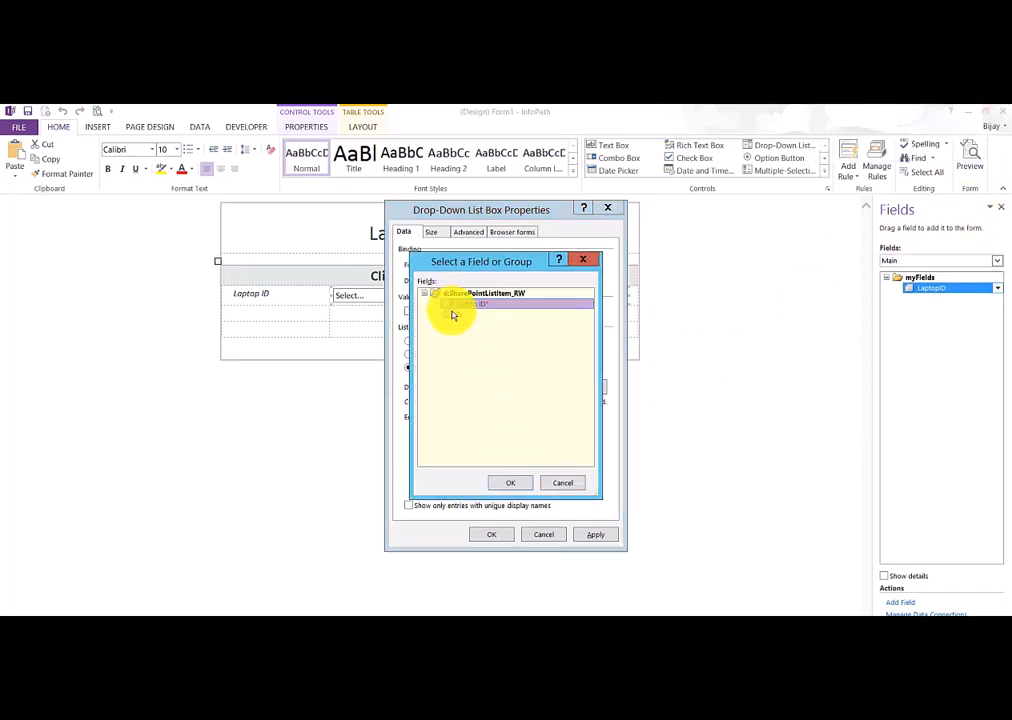
left_click(564, 484)
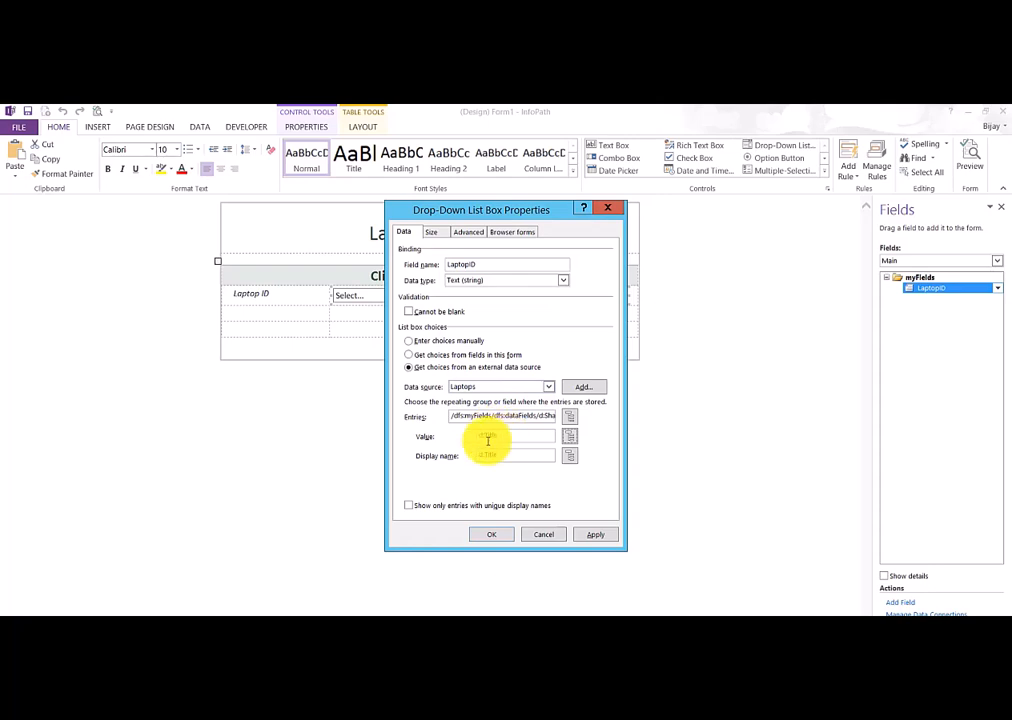
left_click(570, 436)
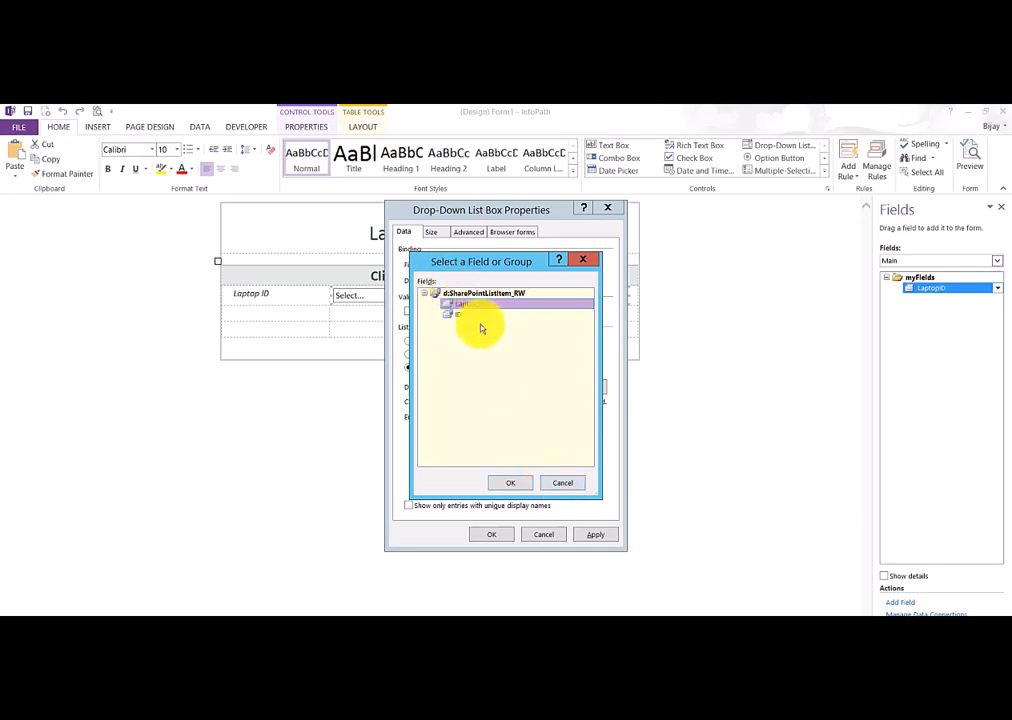
left_click(563, 483)
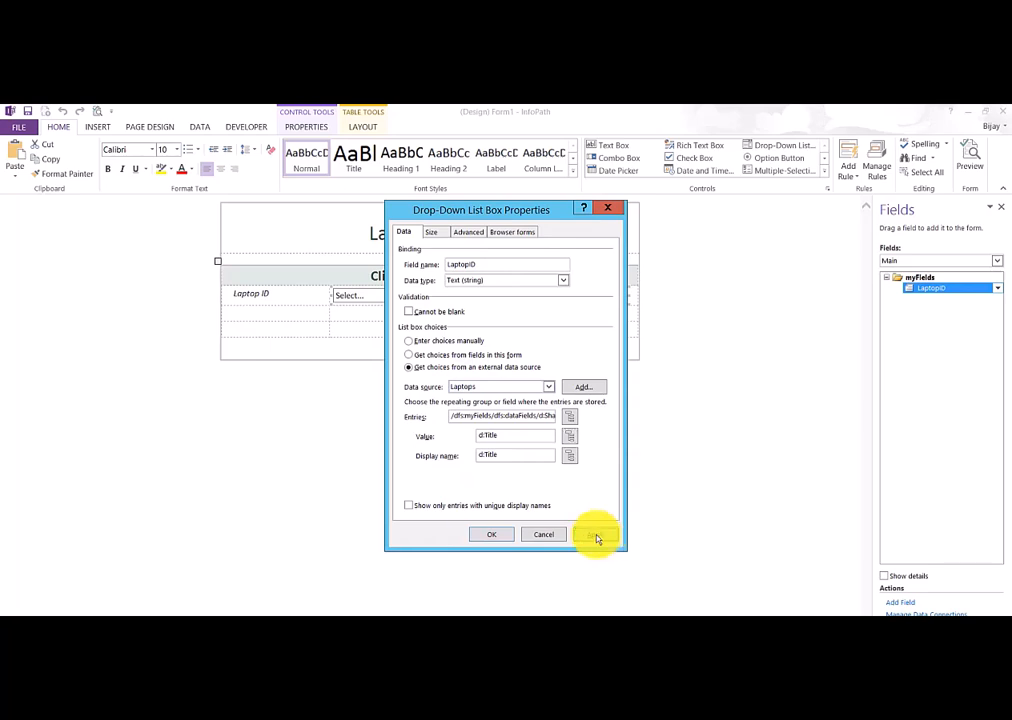
left_click(489, 537)
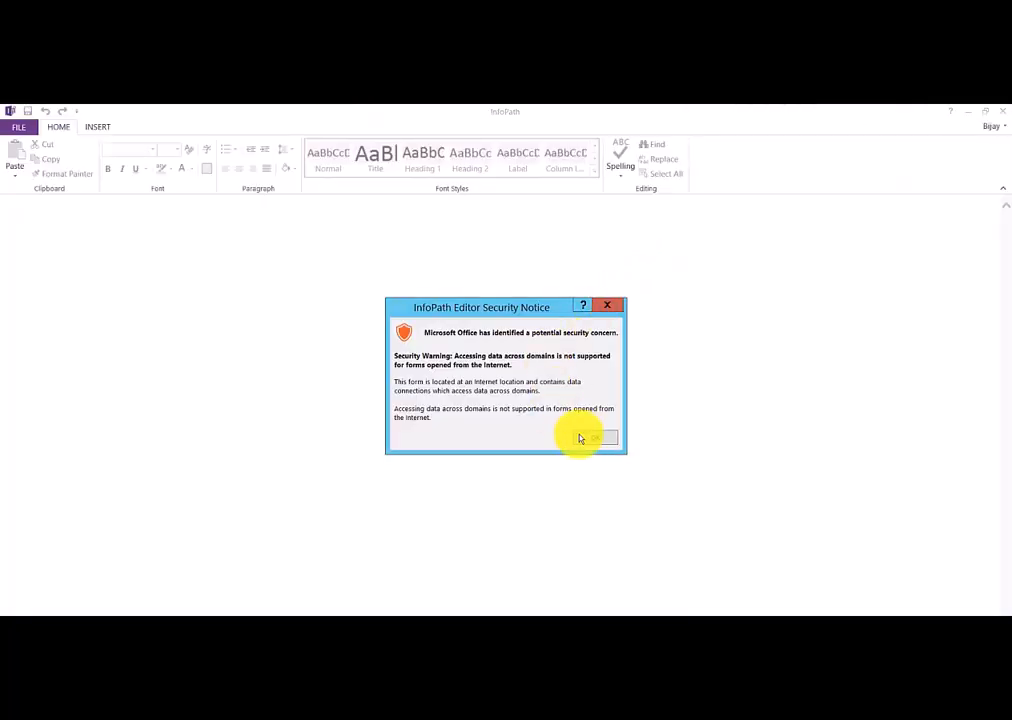
Preview the form, allowing the data source connection to be retried, check the Laptop ID choices, and close the preview.
left_click(588, 436)
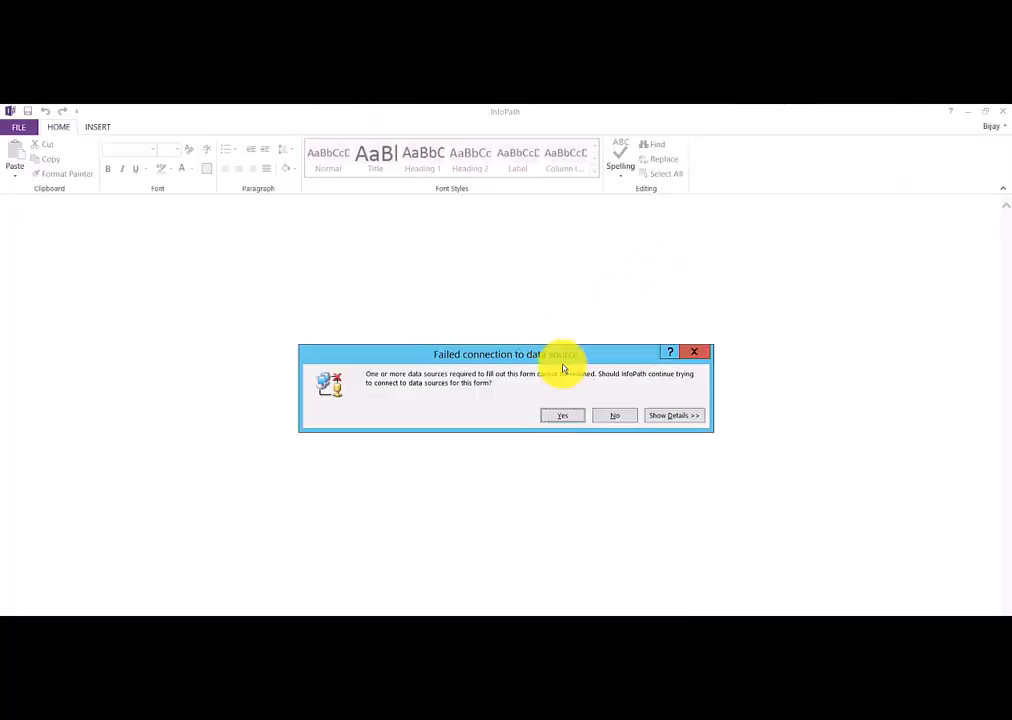
left_click(566, 416)
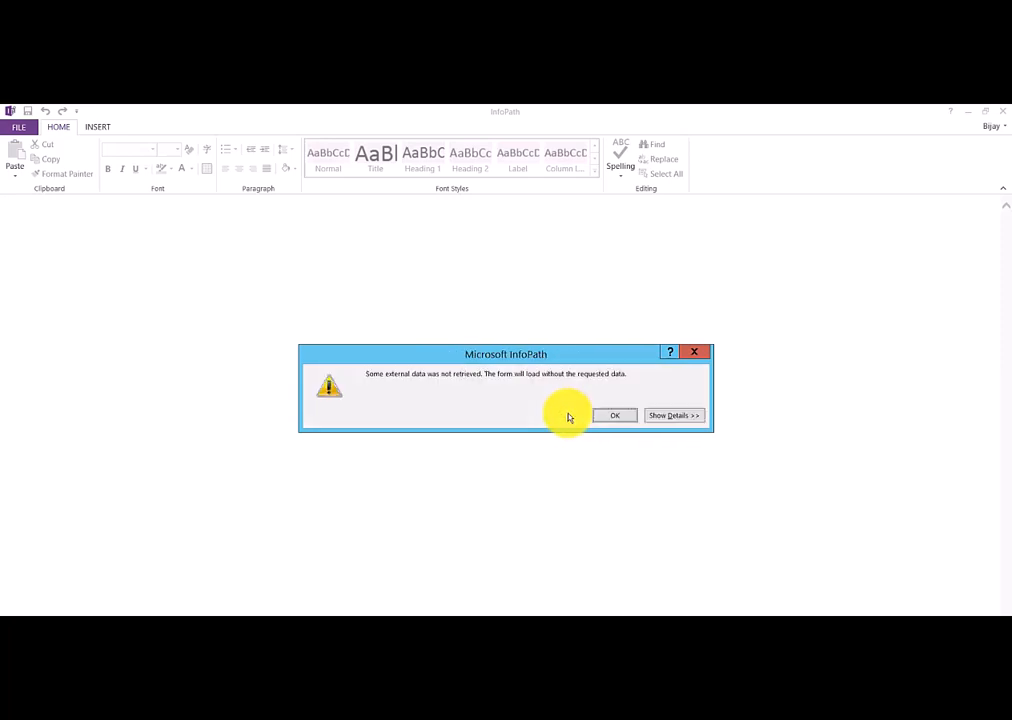
left_click(614, 415)
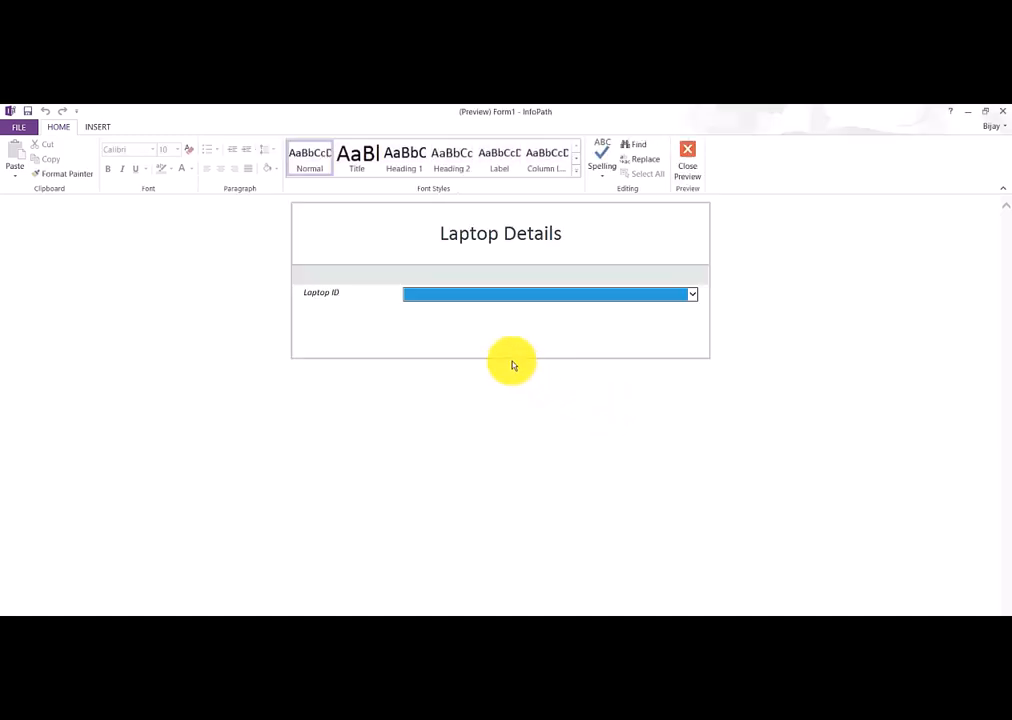
left_click(683, 299)
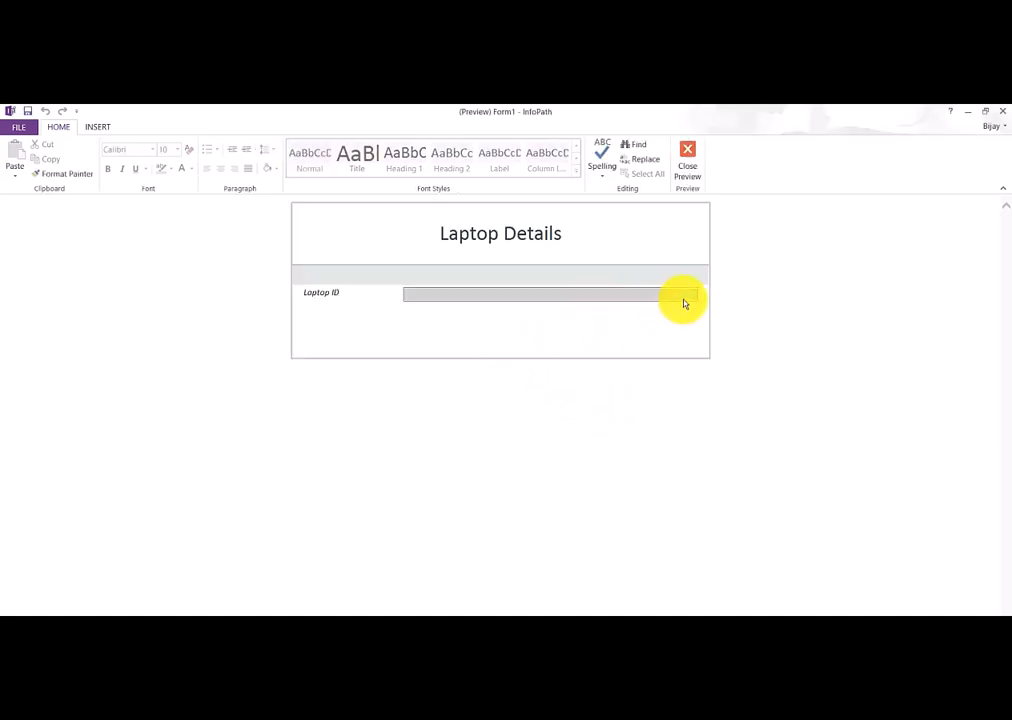
left_click(689, 158)
Preview the form again without retrying the data source connection, check the Laptop ID drop-down, and return to the design.
left_click(972, 162)
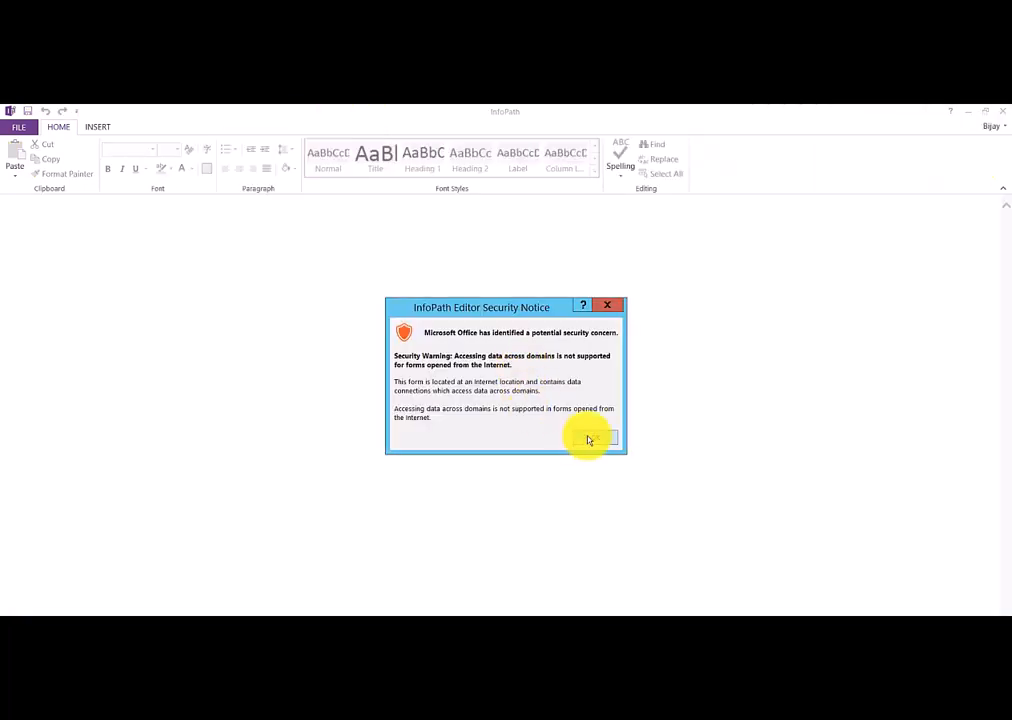
left_click(590, 436)
left_click(603, 418)
left_click(605, 415)
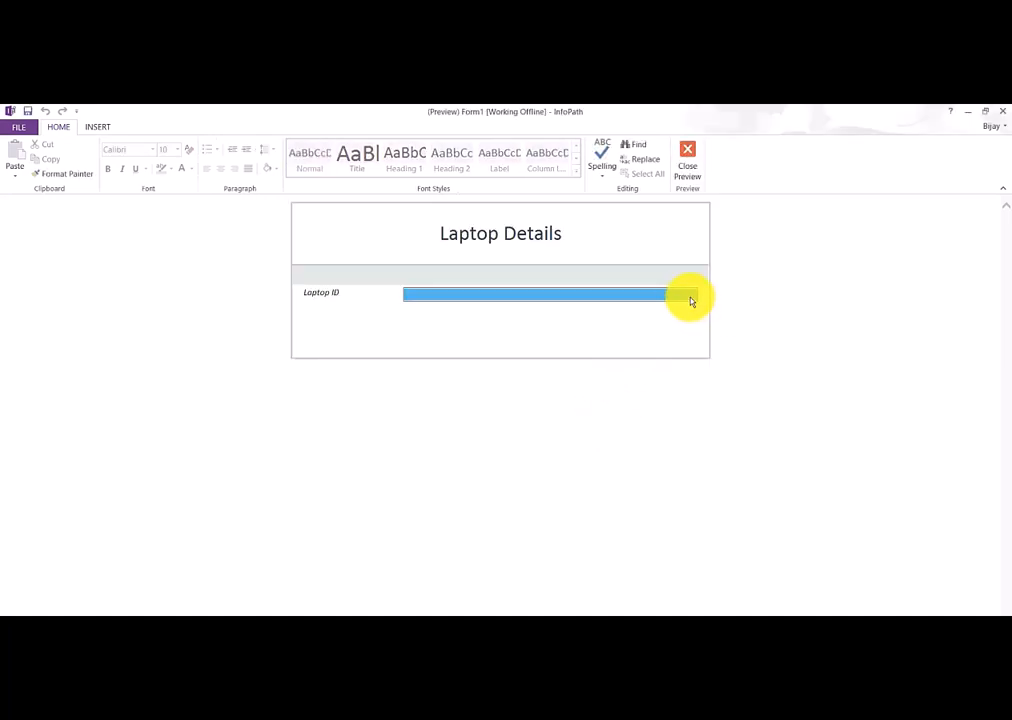
left_click(690, 166)
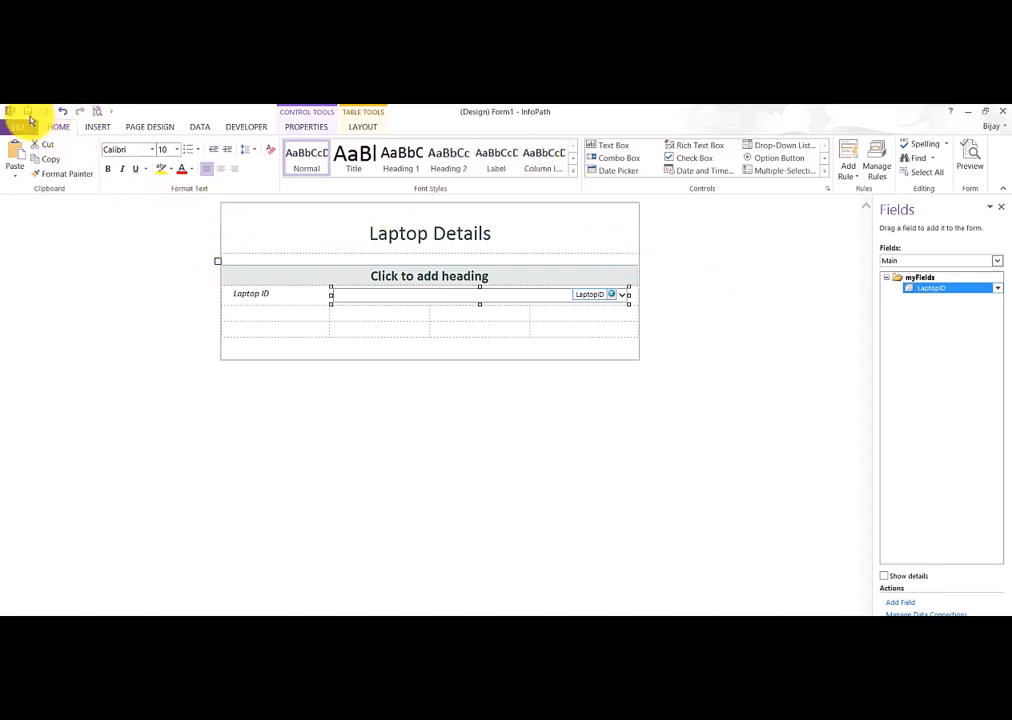
Save the form template to the Desktop as Form1.
left_click(28, 112)
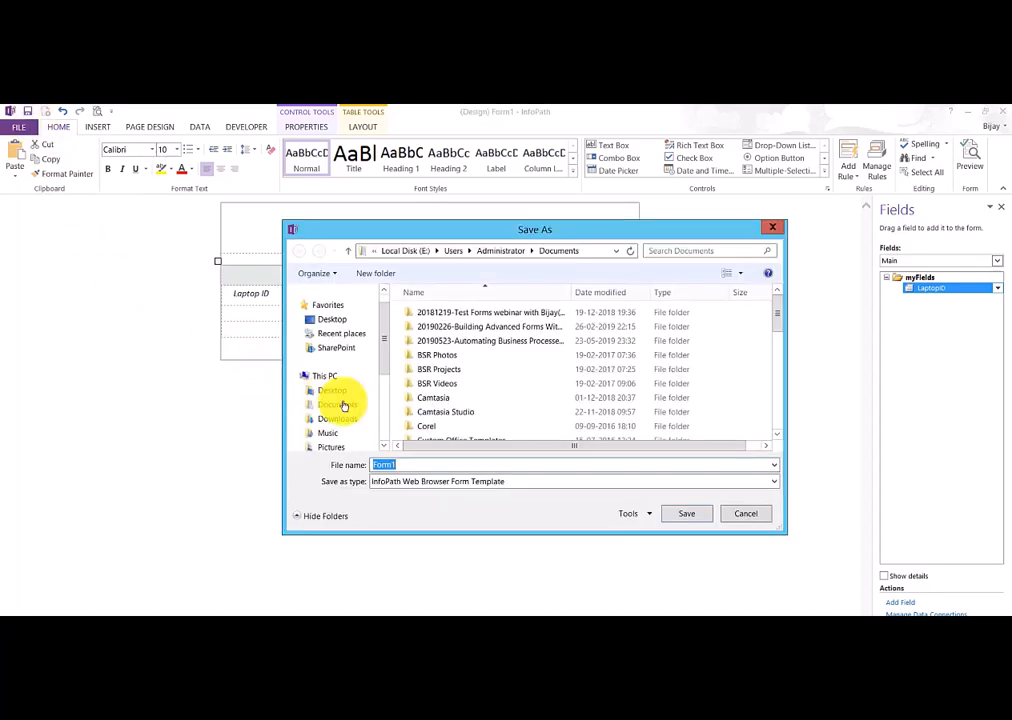
left_click(334, 321)
left_click(703, 516)
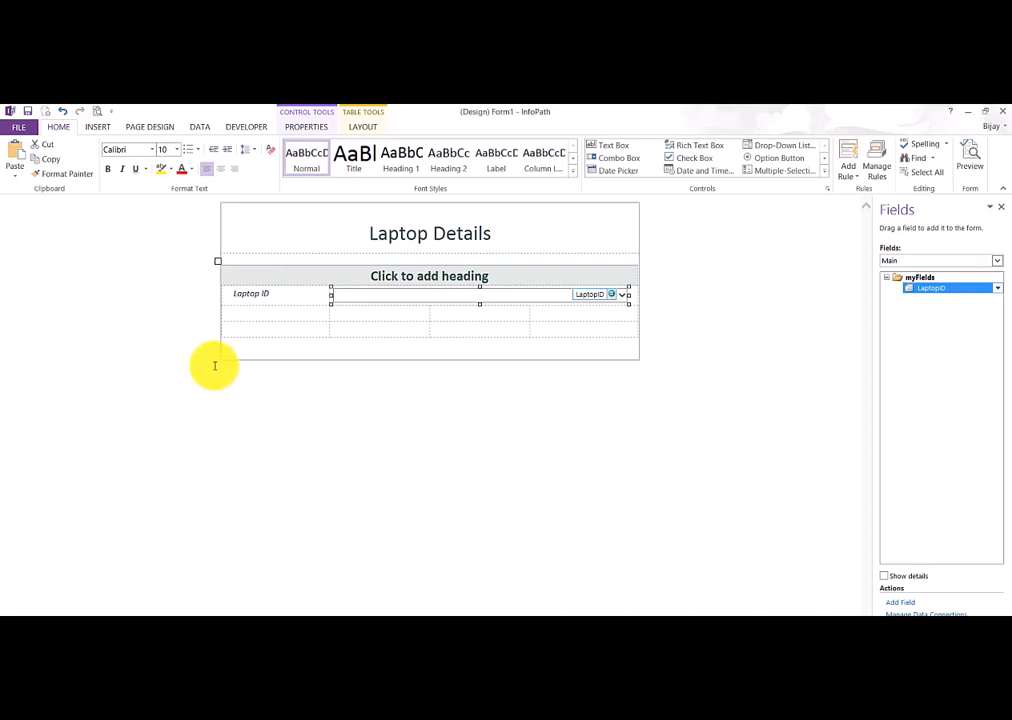
left_click(18, 128)
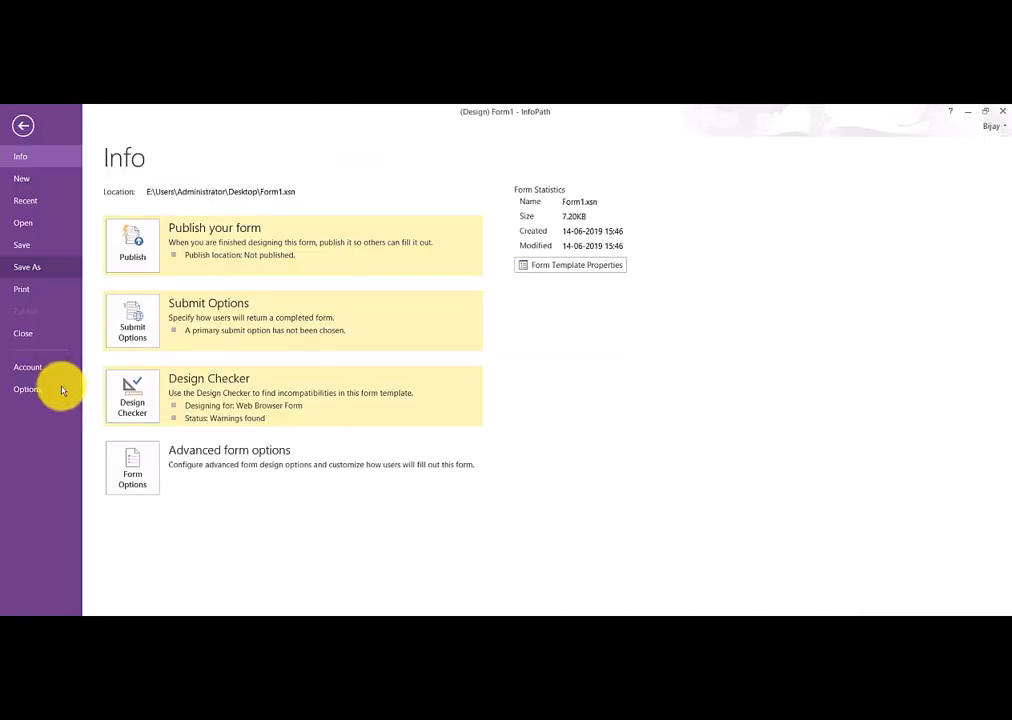
left_click(42, 311)
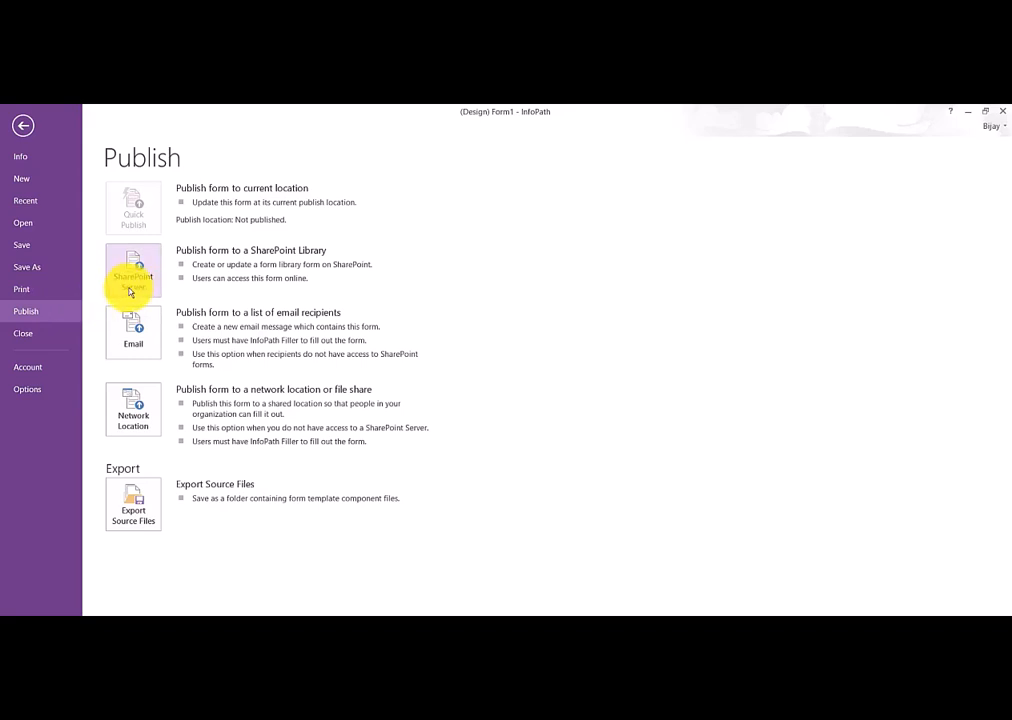
left_click(131, 285)
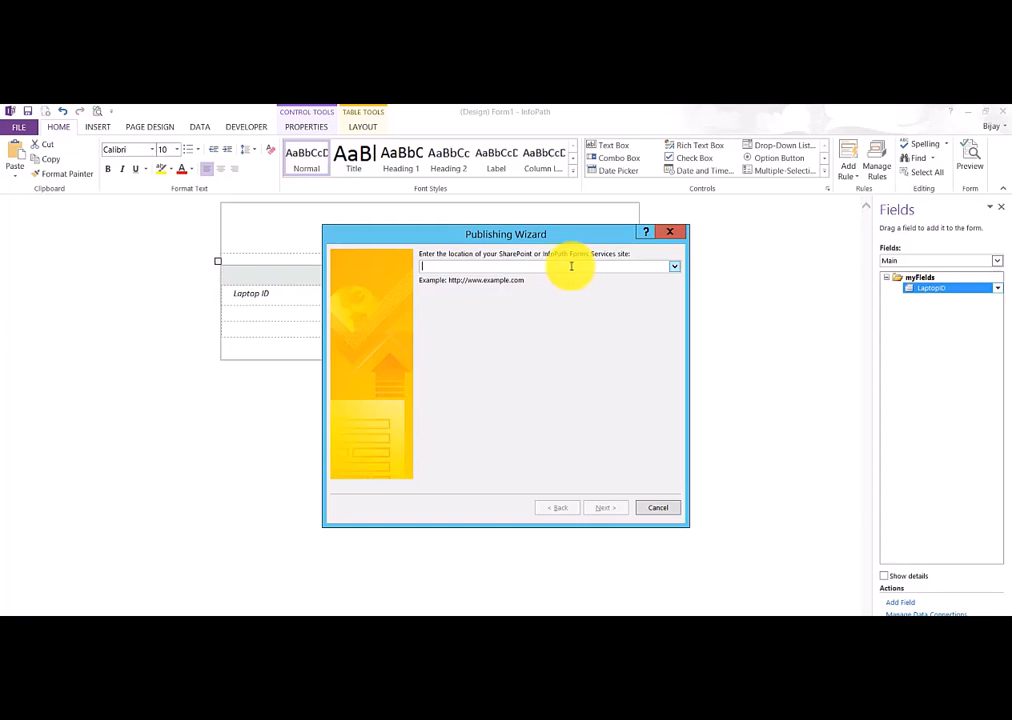
type("http://mypc/sites/SP2016Course/")
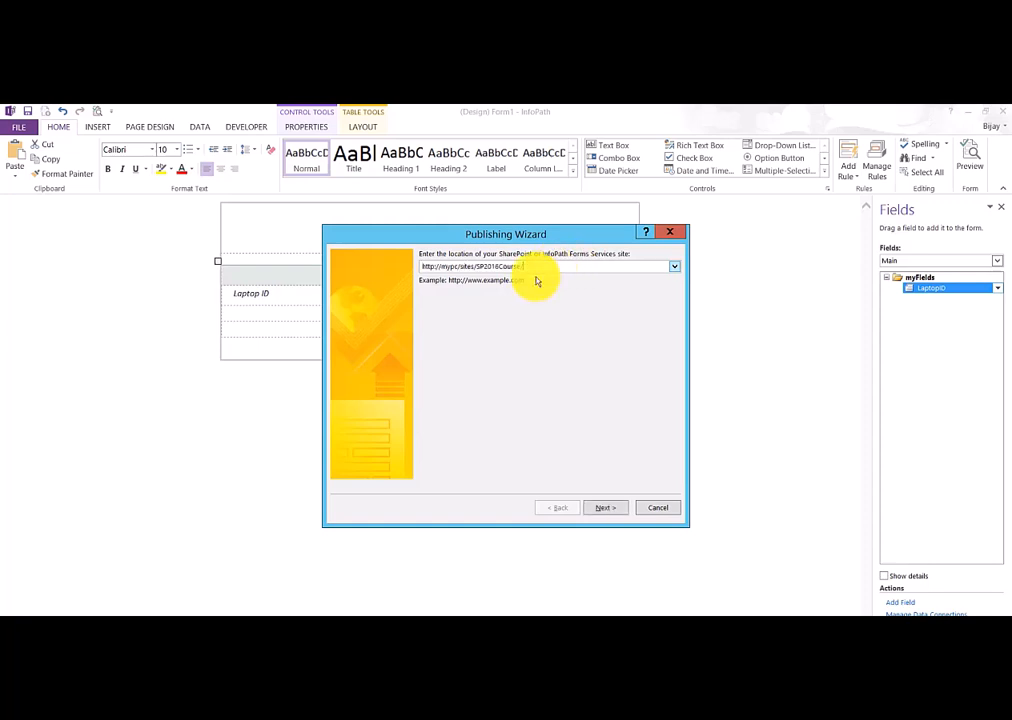
left_click(601, 515)
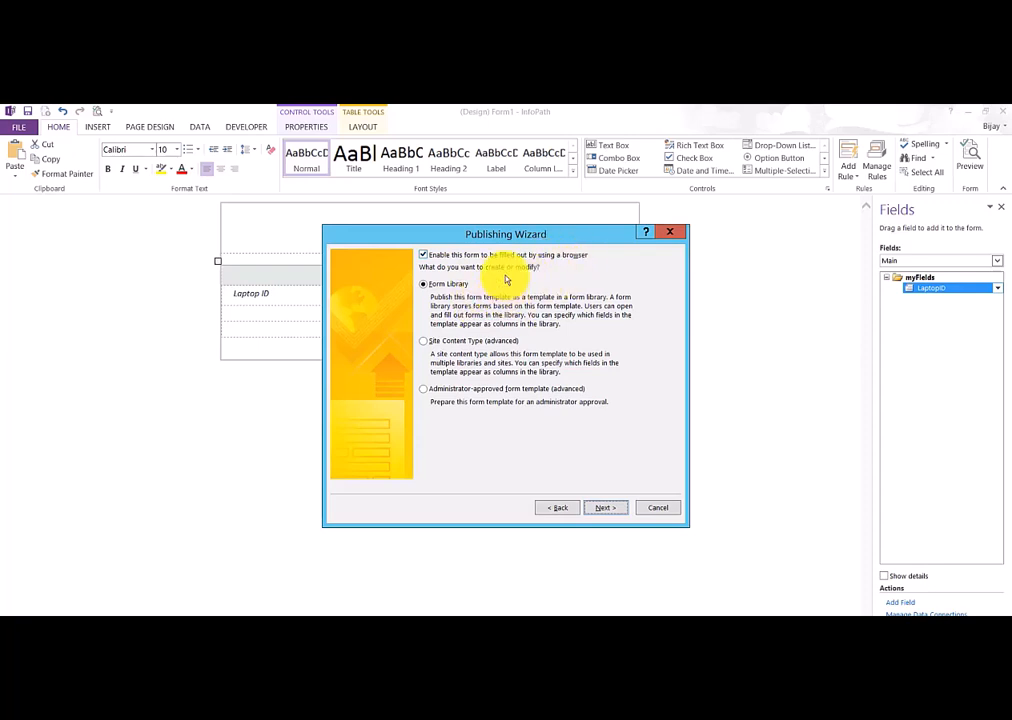
Set the form up as a browser-enabled form library template, creating a new form library named LaptopsLibrary.
left_click(604, 507)
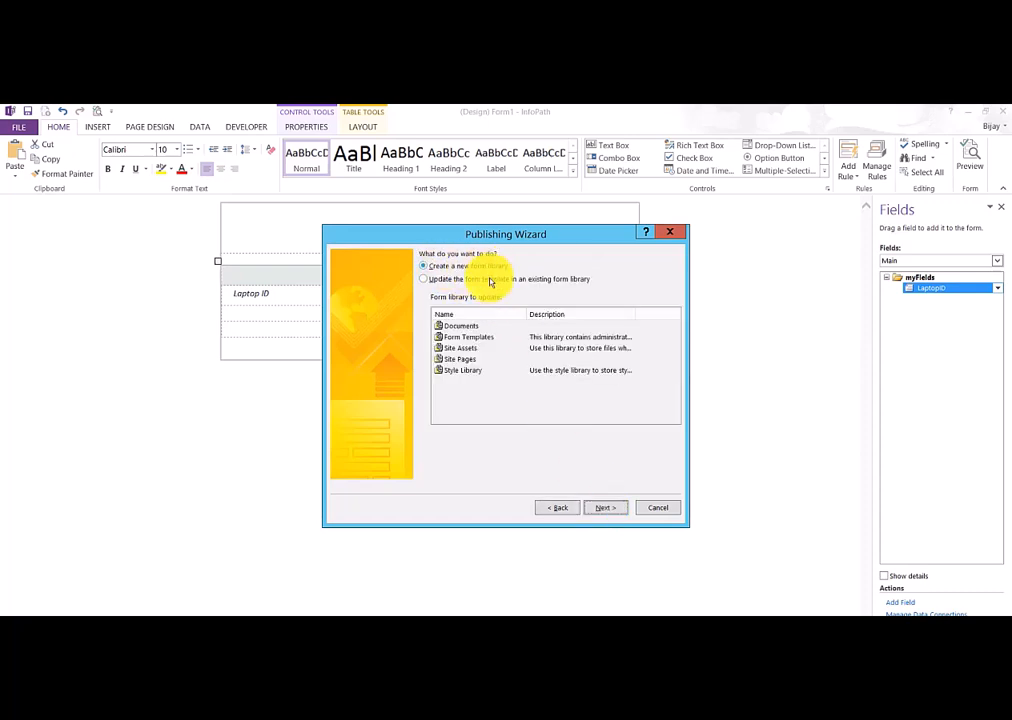
left_click(600, 508)
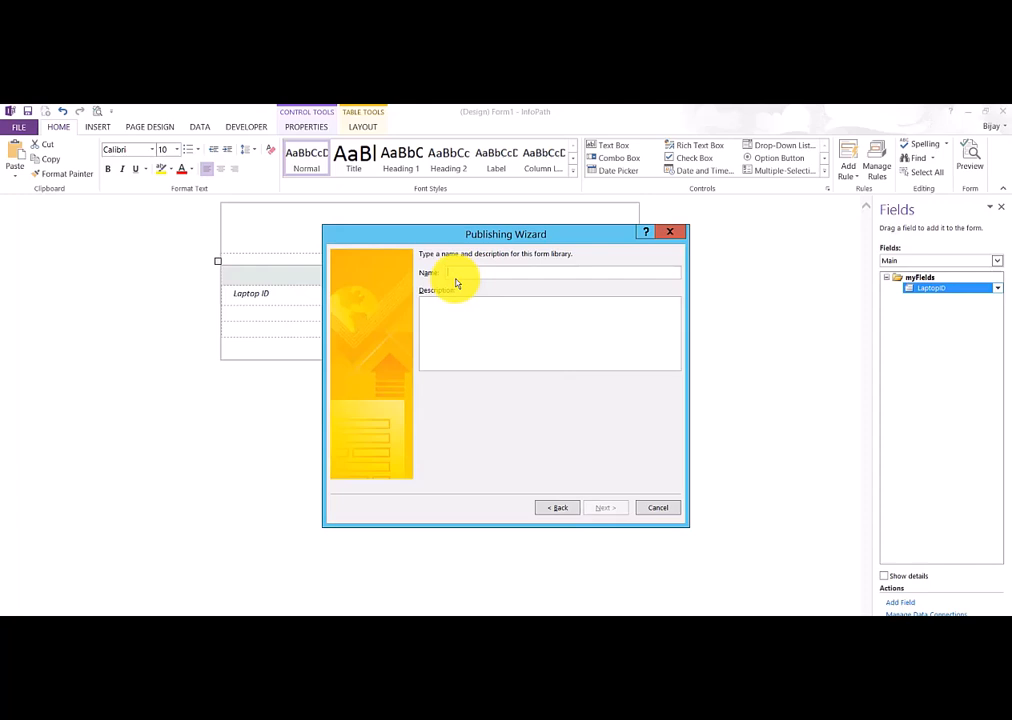
type("LaptopsLibrary")
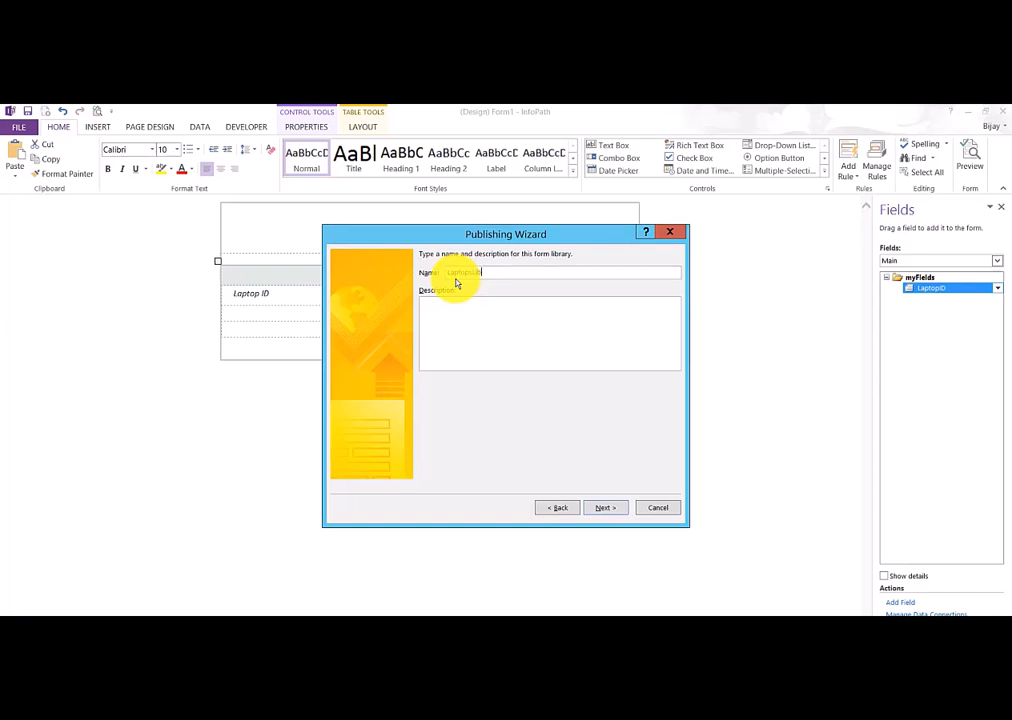
left_click(608, 507)
Add the LaptopID field as a new column named Laptop ID in the form library.
left_click(587, 277)
left_click(433, 303)
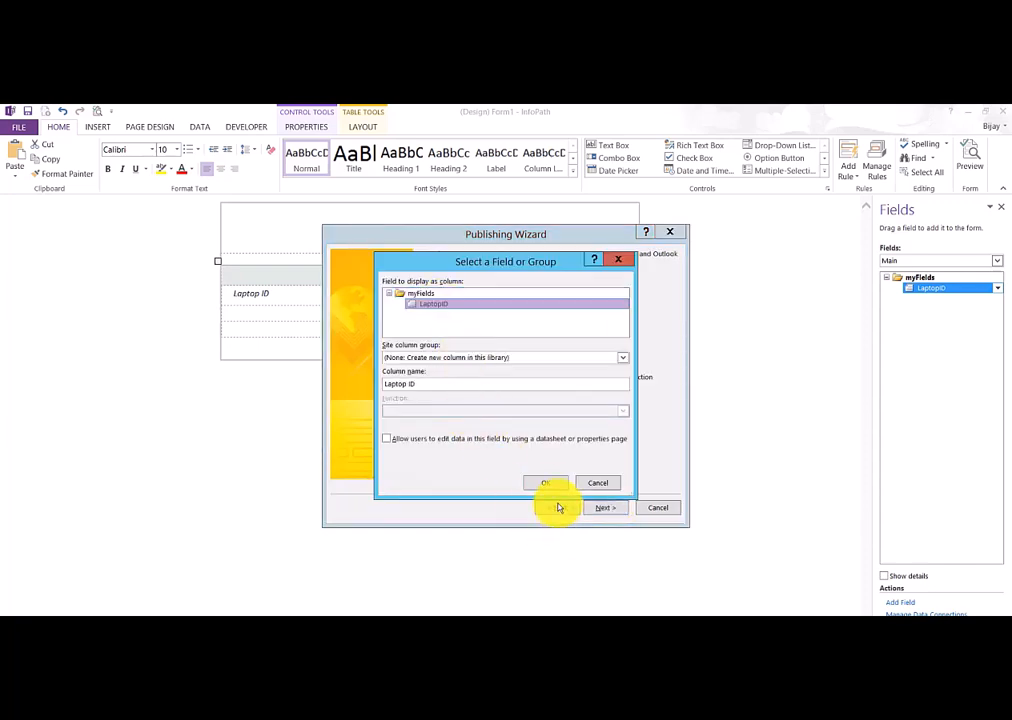
left_click(546, 482)
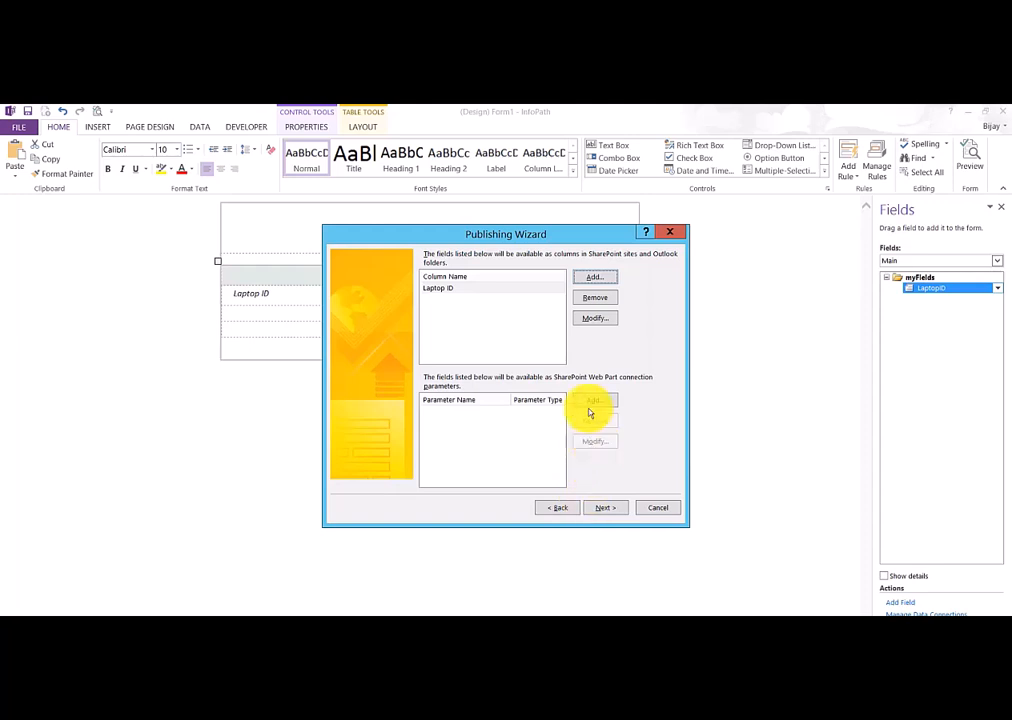
Accept the column settings and publish the form template to LaptopsLibrary.
left_click(600, 508)
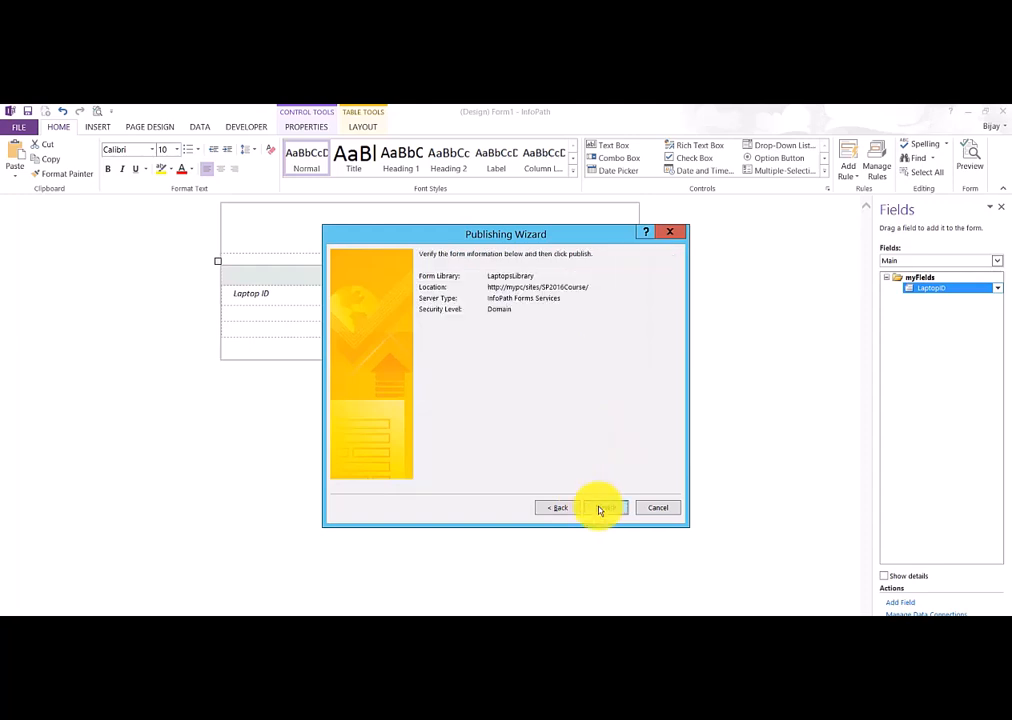
left_click(600, 508)
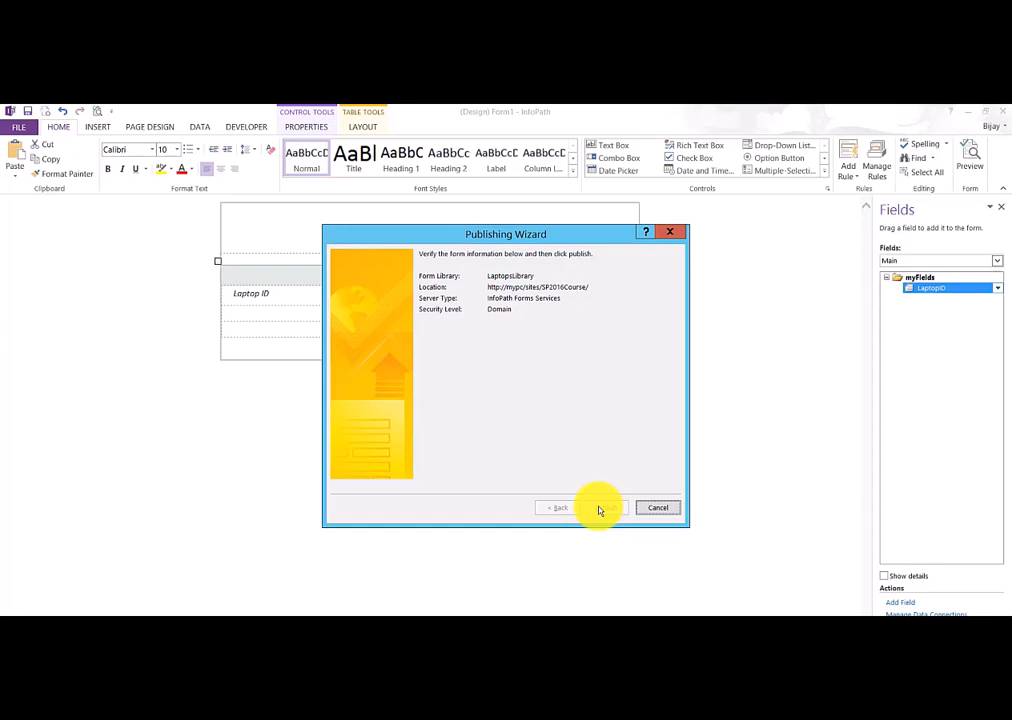
left_click(599, 509)
left_click(600, 509)
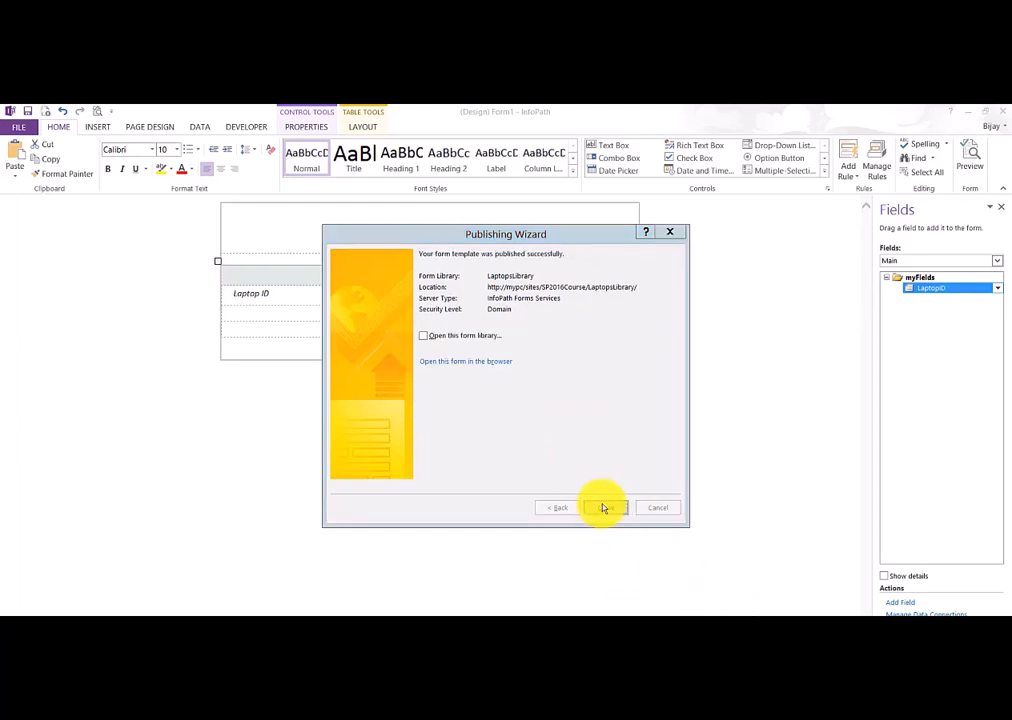
Test the published form in the browser by choosing Laptop ID HP2345, and return to InfoPath to close the Publishing Wizard.
left_click(482, 364)
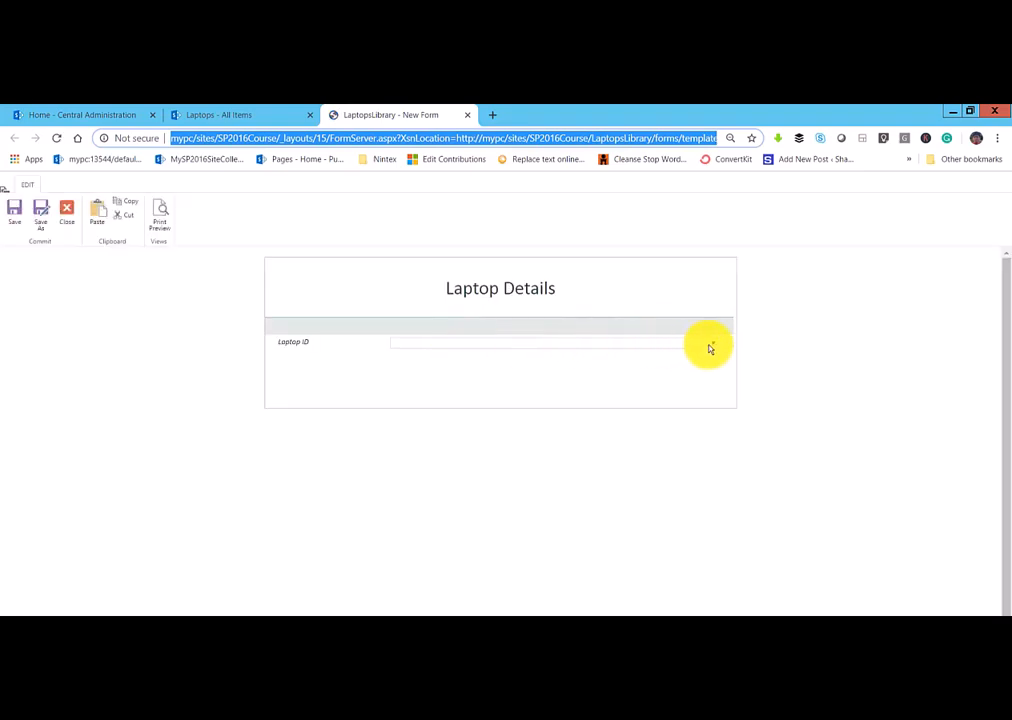
left_click(708, 346)
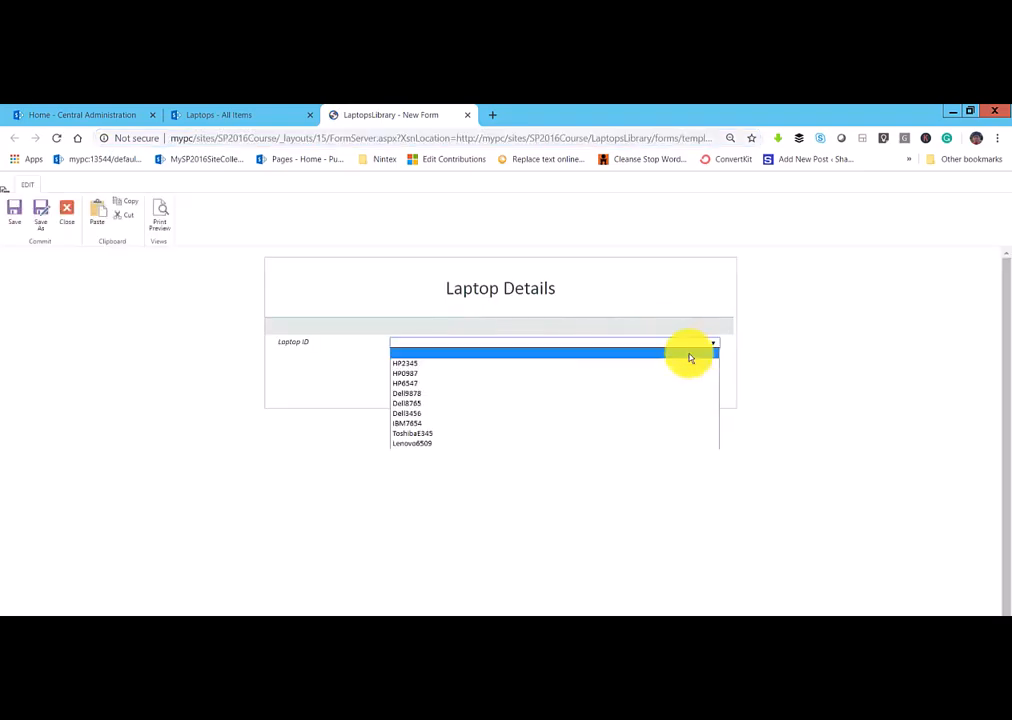
left_click(457, 364)
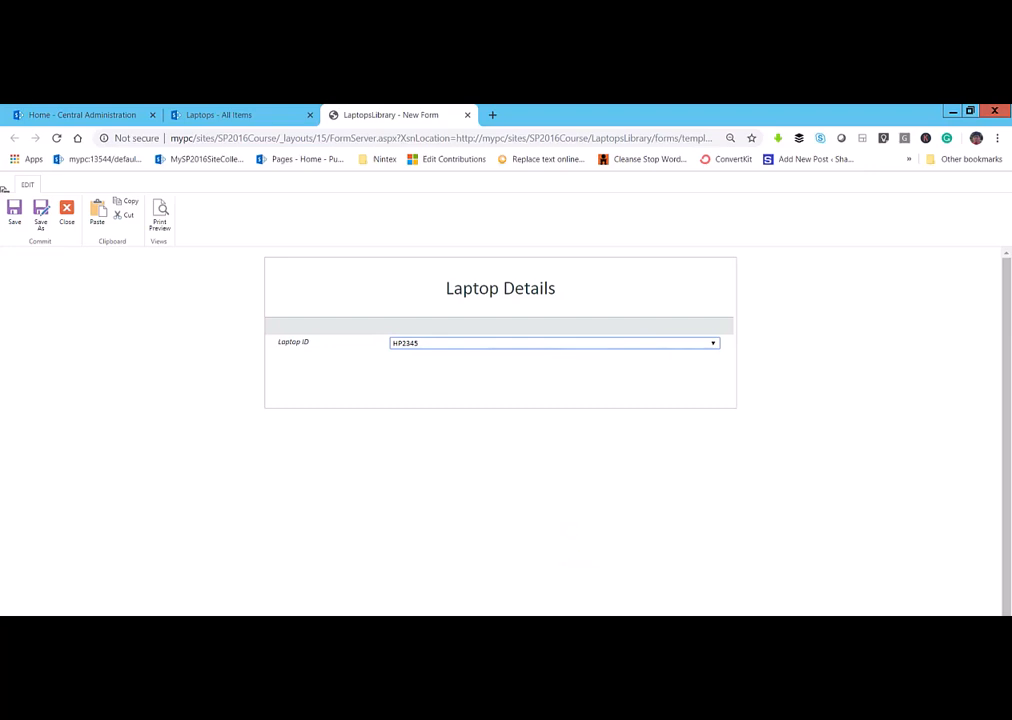
left_click(370, 628)
left_click(598, 510)
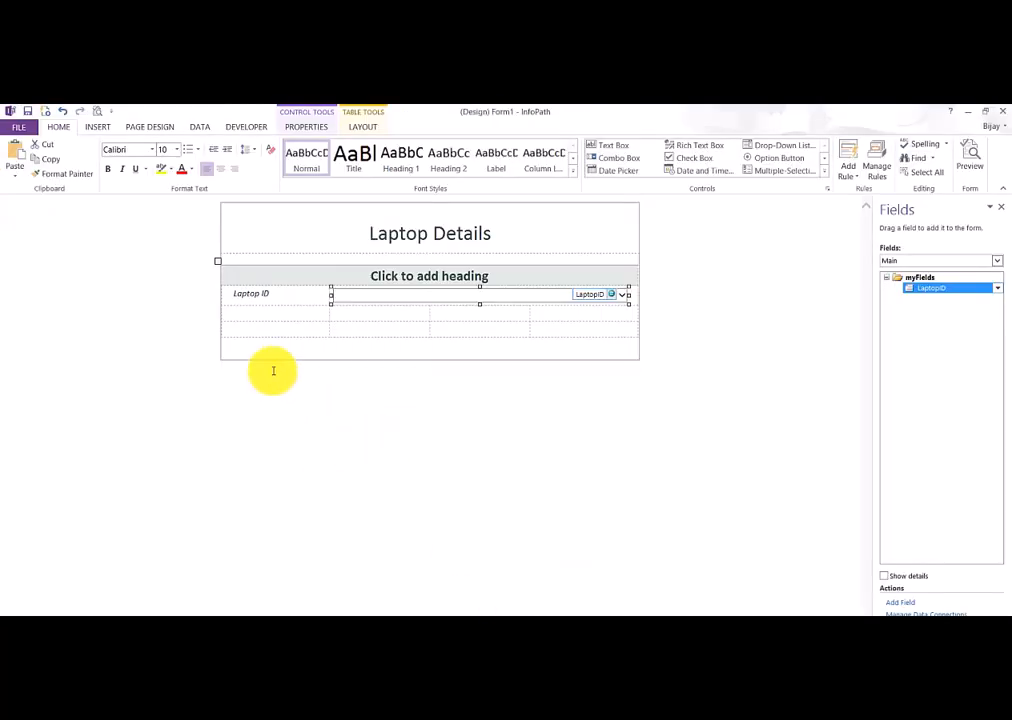
Check the Laptops list's columns in the browser, and label the form's empty rows Laptop Brand, Color, RAM and HardDisk.
left_click(264, 311)
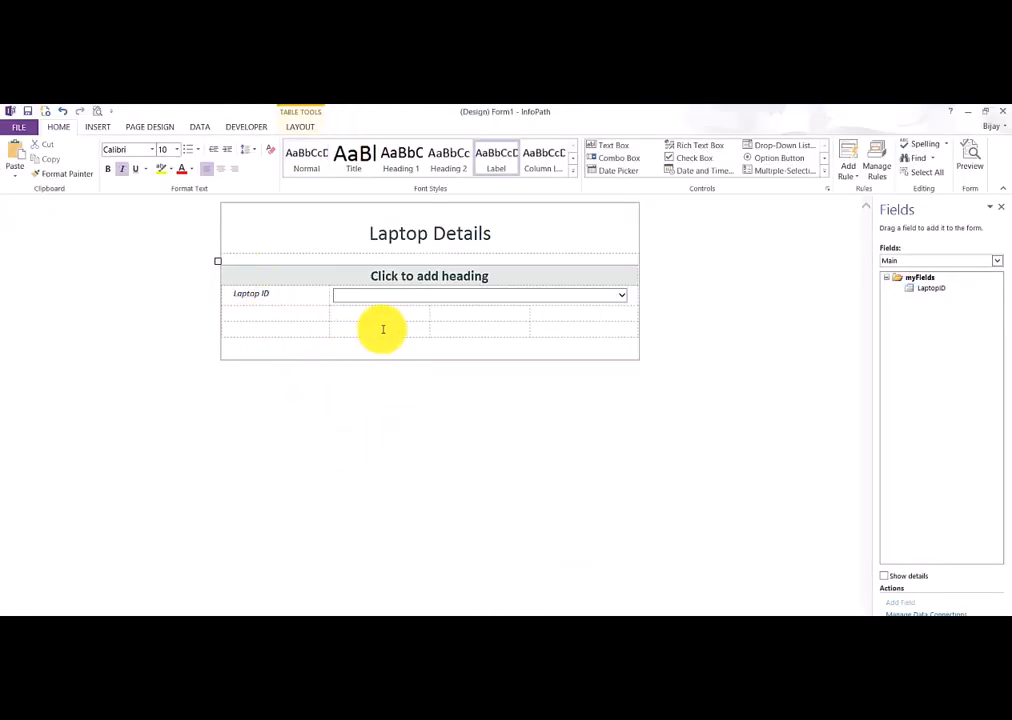
left_click(216, 630)
left_click(249, 606)
left_click(250, 122)
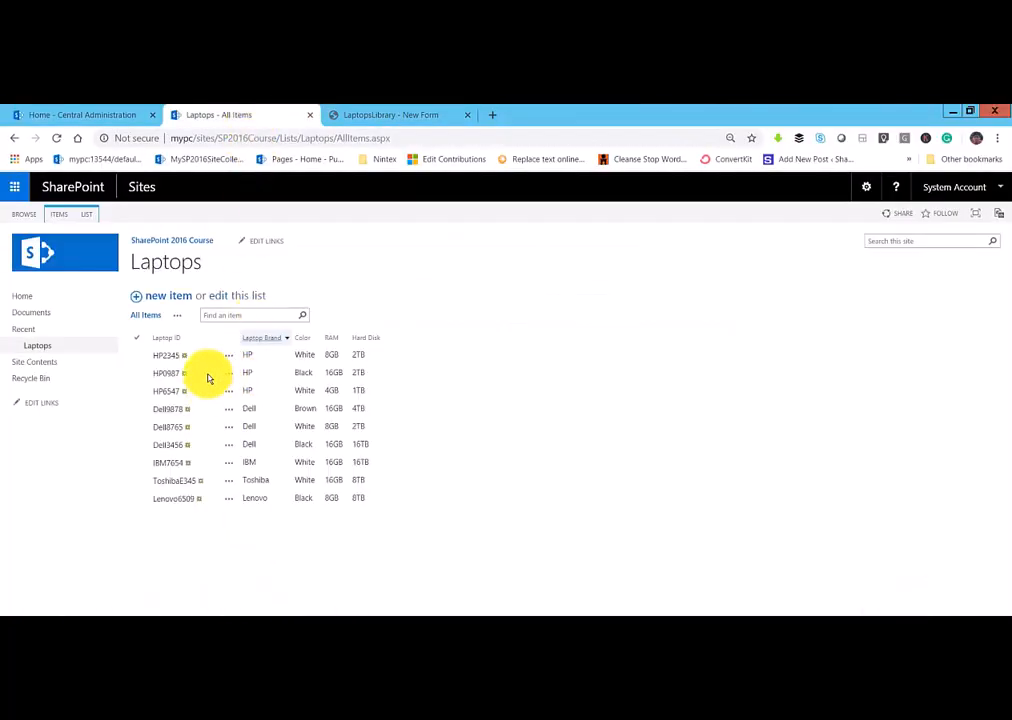
left_click(954, 113)
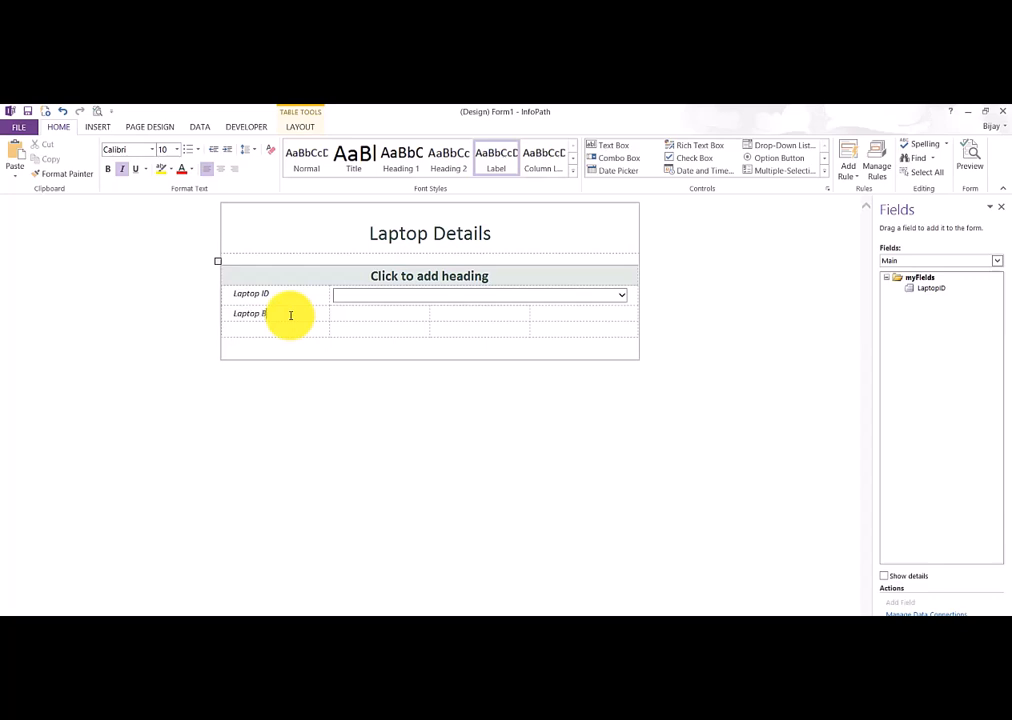
key("Tab")
key("Tab")
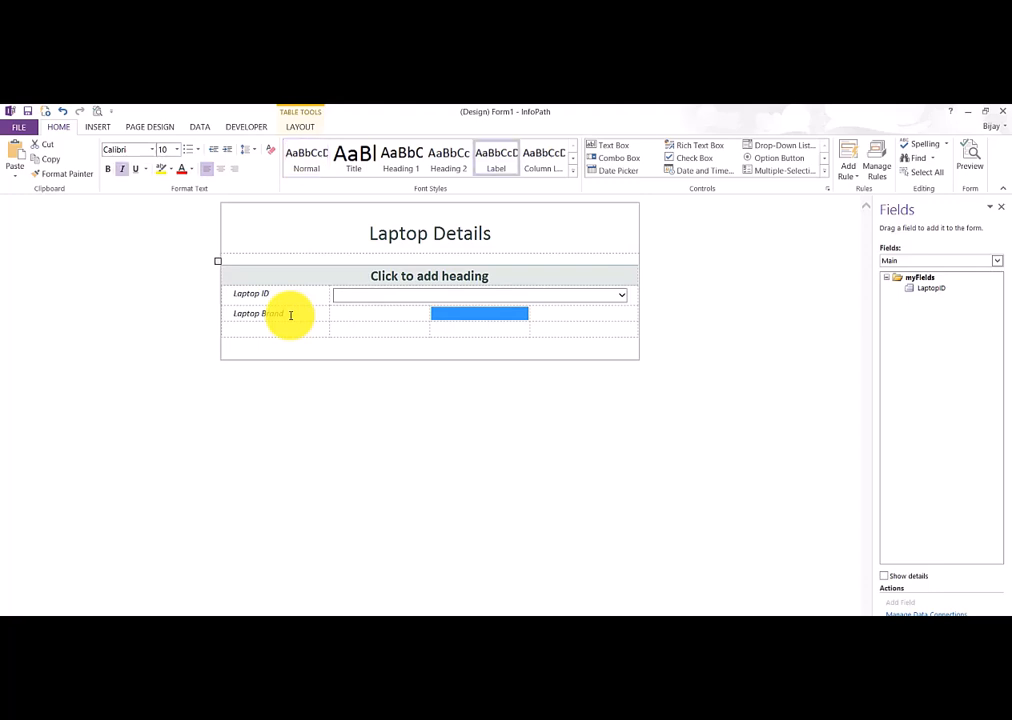
type("H")
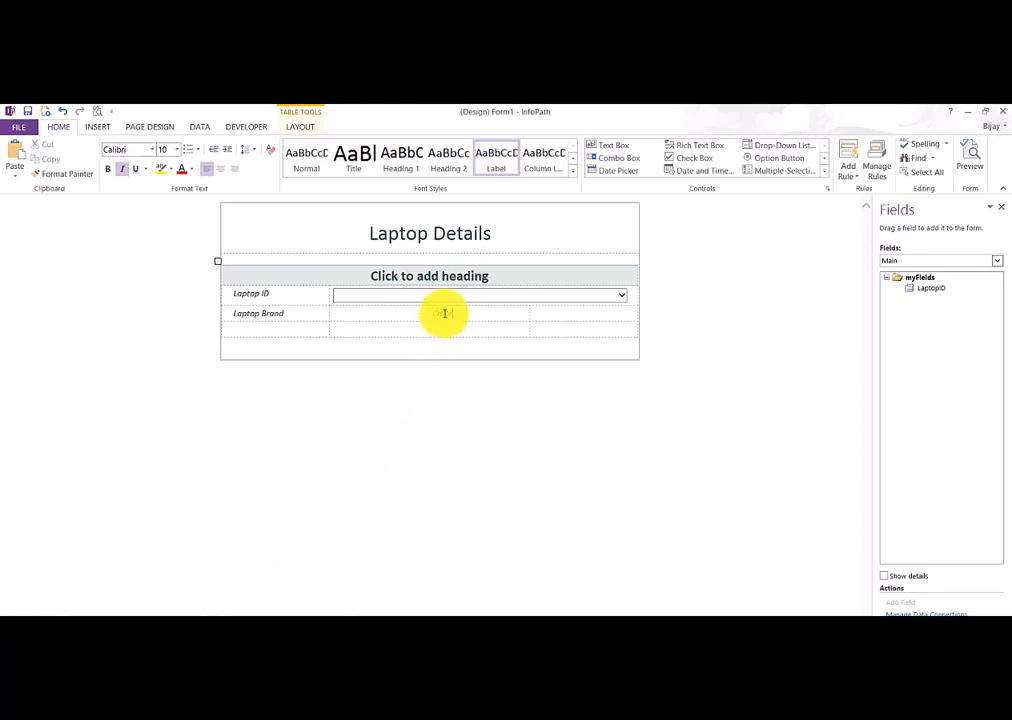
left_click(535, 318)
left_click(297, 332)
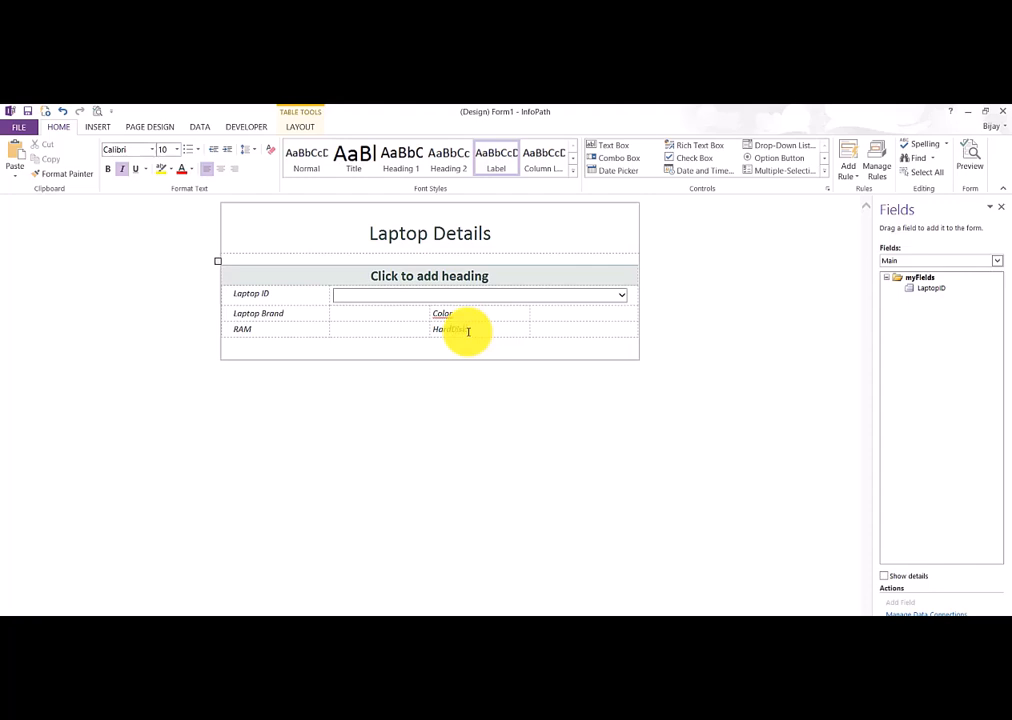
left_click(562, 334)
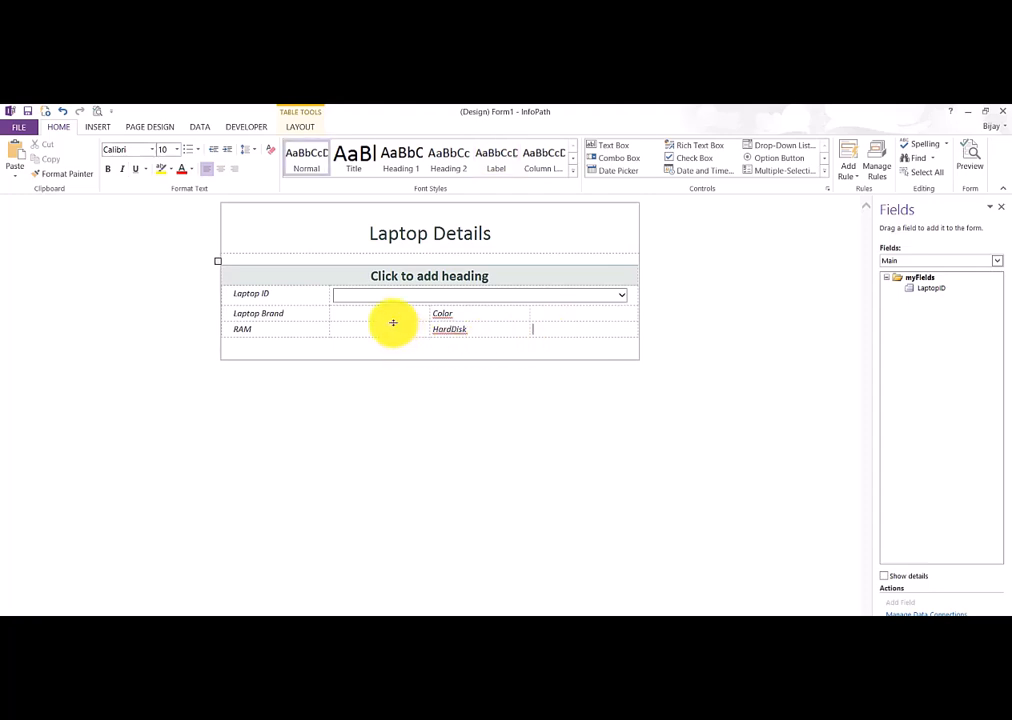
Insert text boxes beside the Laptop Brand, Color, RAM and HardDisk labels, and correct the last label to Hard Disk.
left_click(363, 302)
left_click(362, 314)
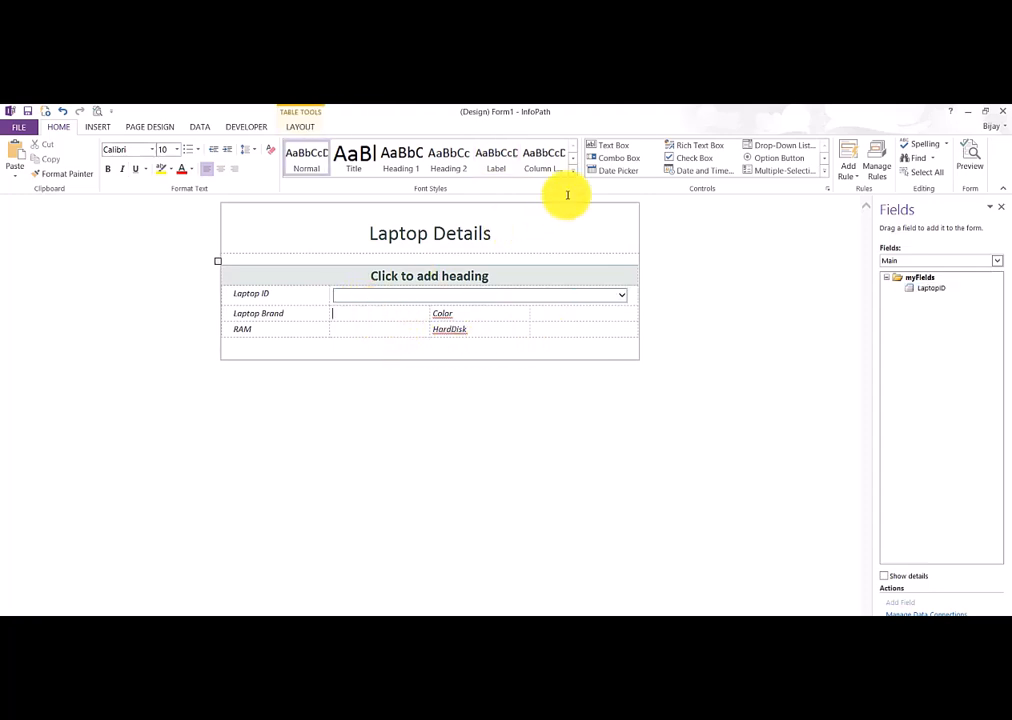
left_click(630, 153)
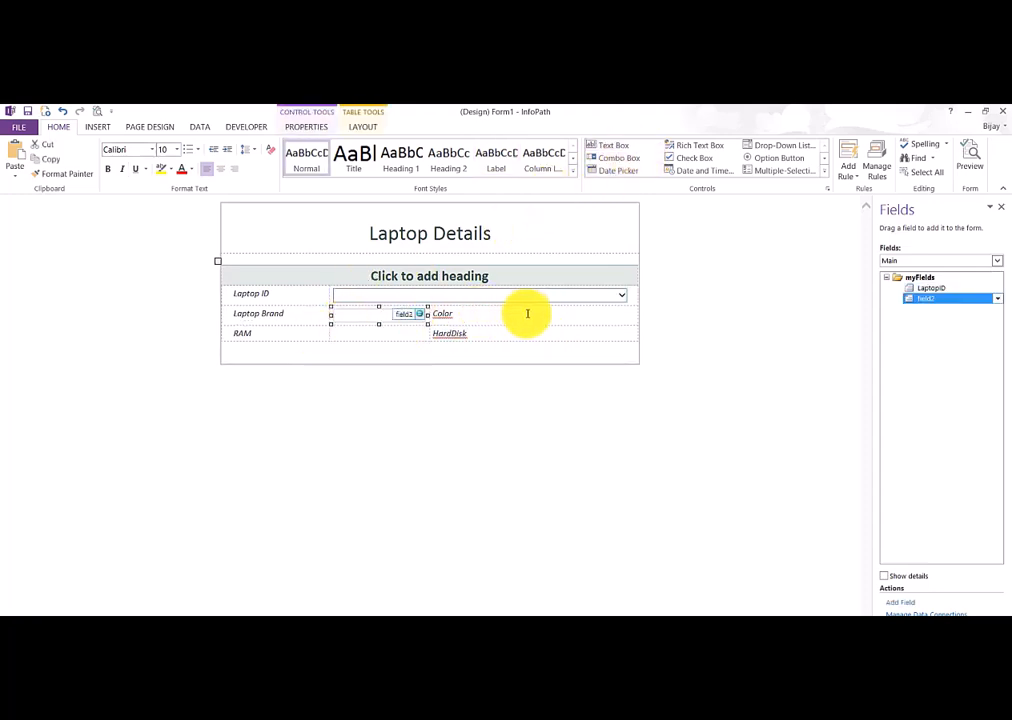
left_click(615, 146)
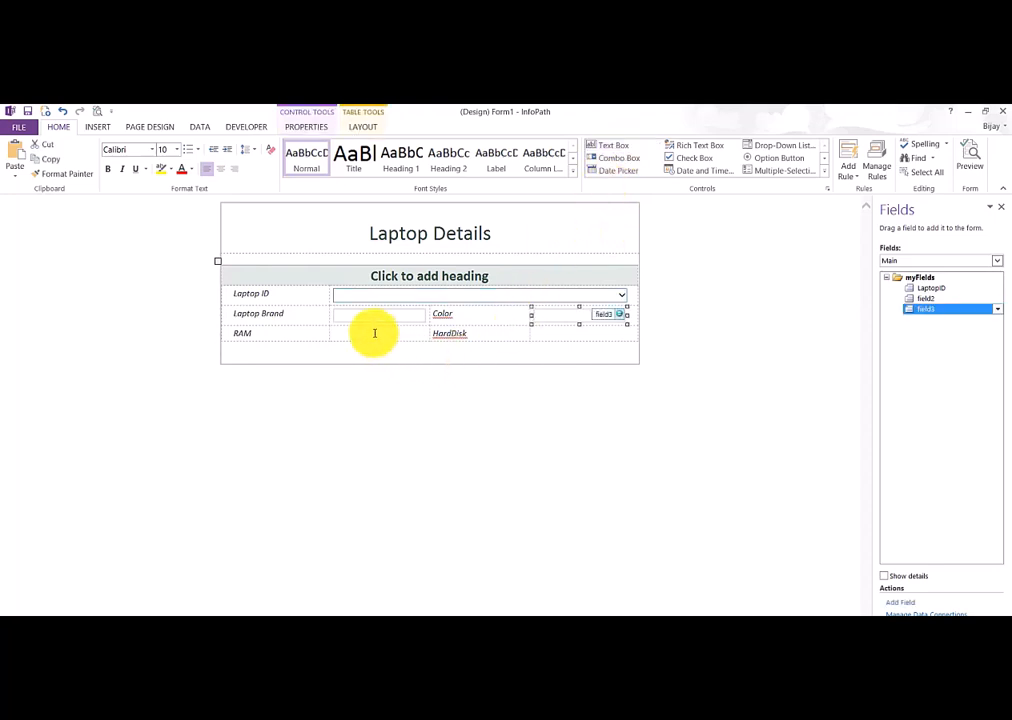
left_click(375, 334)
left_click(613, 146)
left_click(587, 332)
left_click(613, 146)
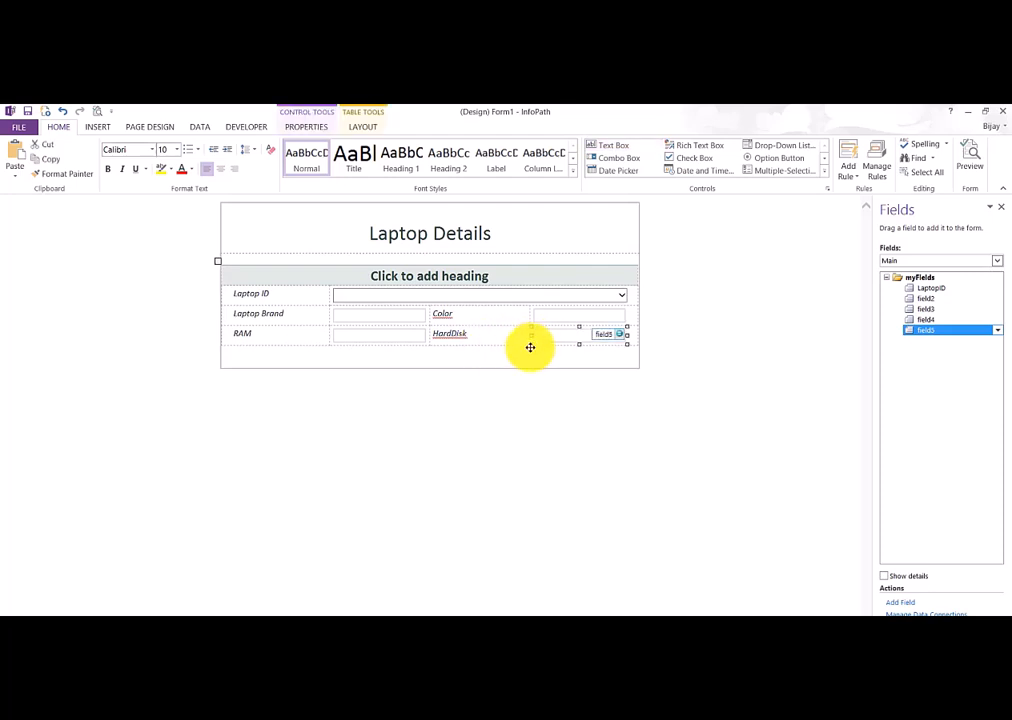
left_click(462, 335)
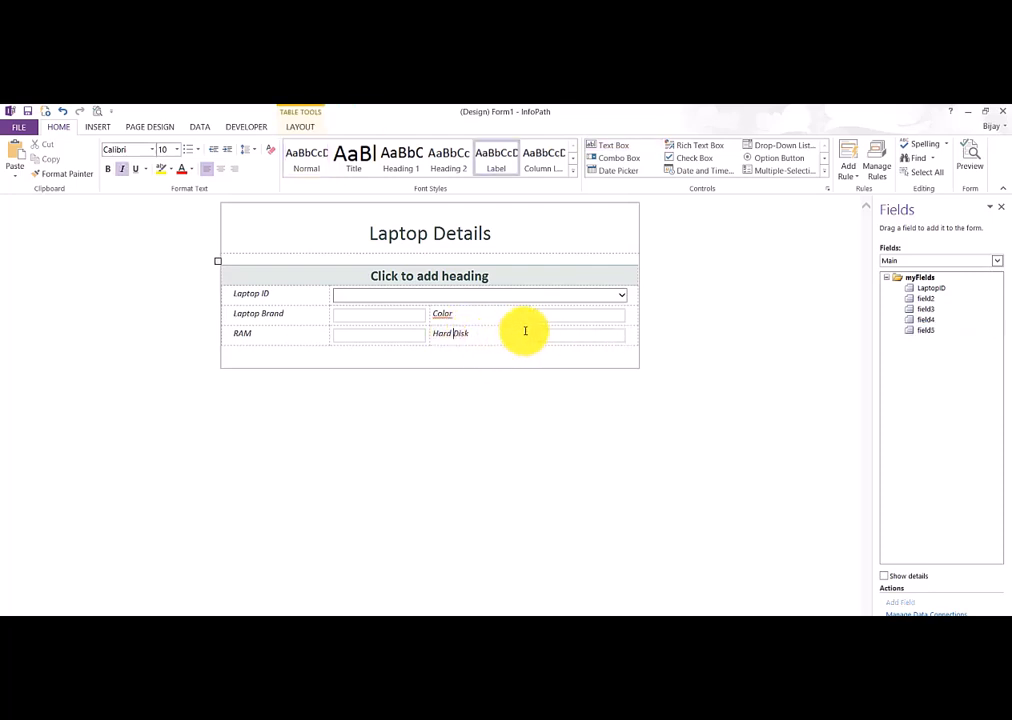
Rename the field of the Laptop Brand text box to Brand.
left_click(362, 316)
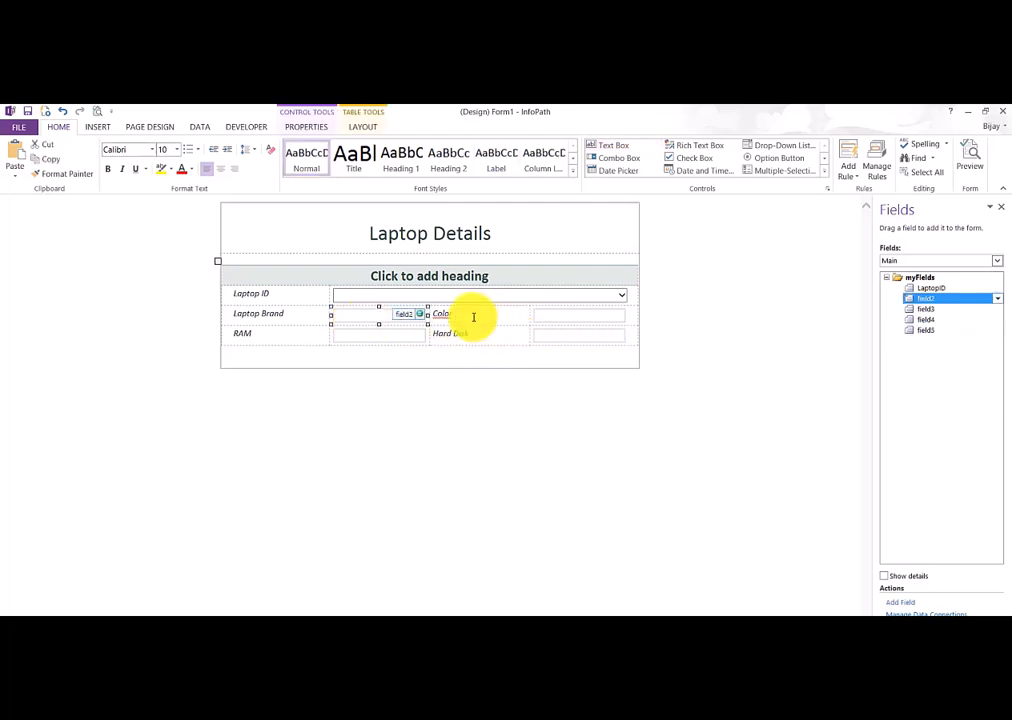
right_click(926, 299)
left_click(940, 573)
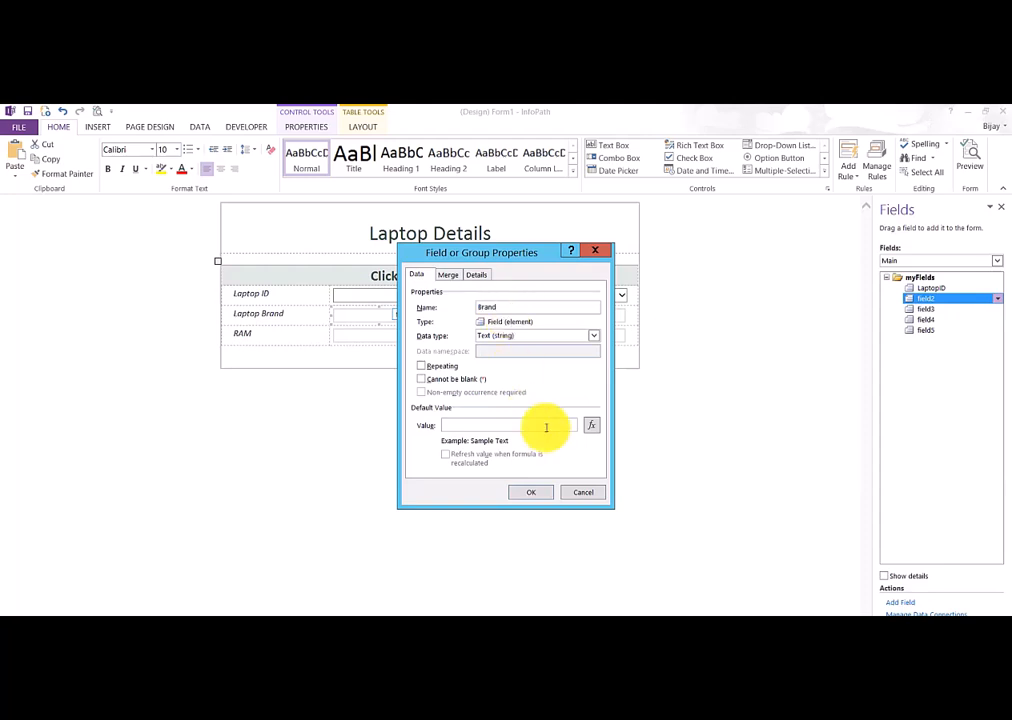
left_click(533, 492)
Rename the field of the text box beside the Color label to Color.
left_click(566, 318)
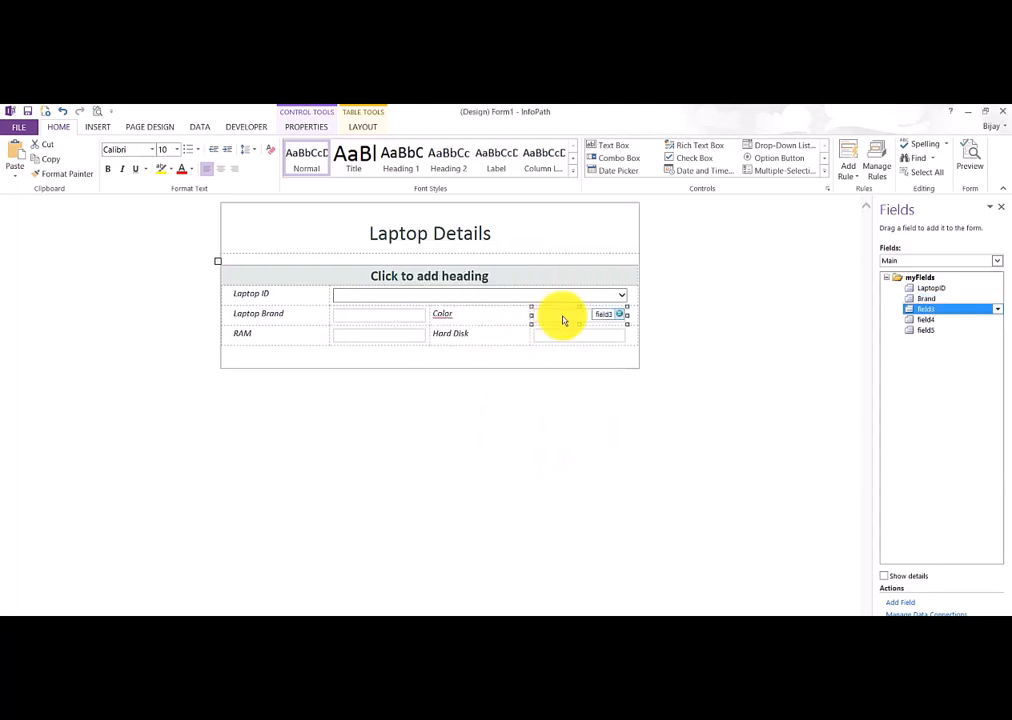
right_click(583, 320)
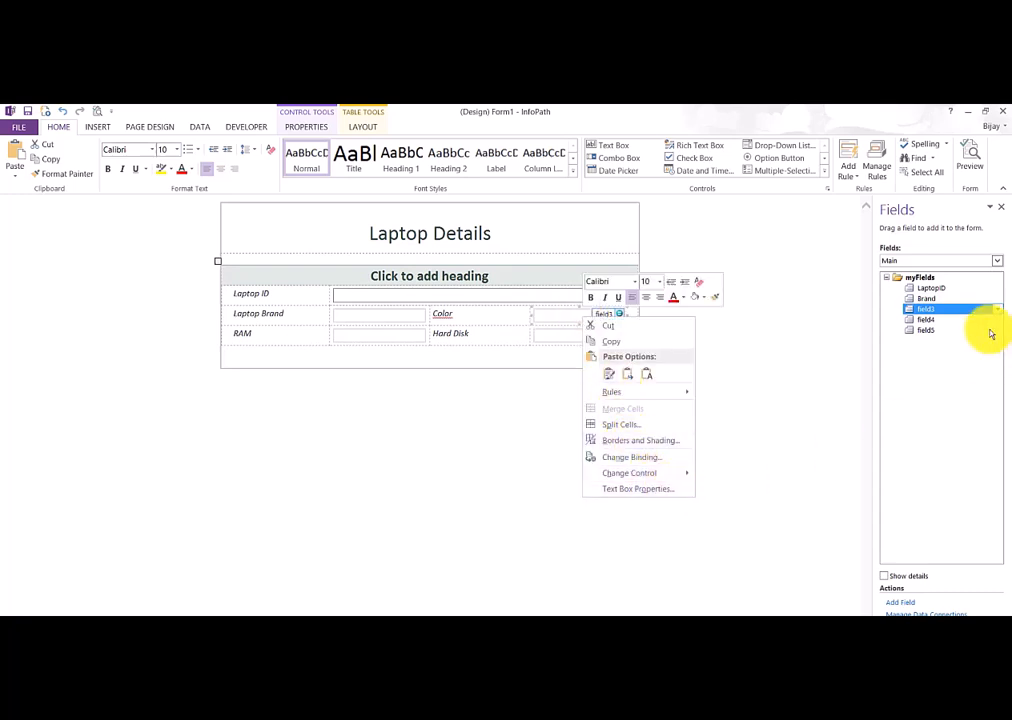
left_click(928, 381)
left_click(997, 309)
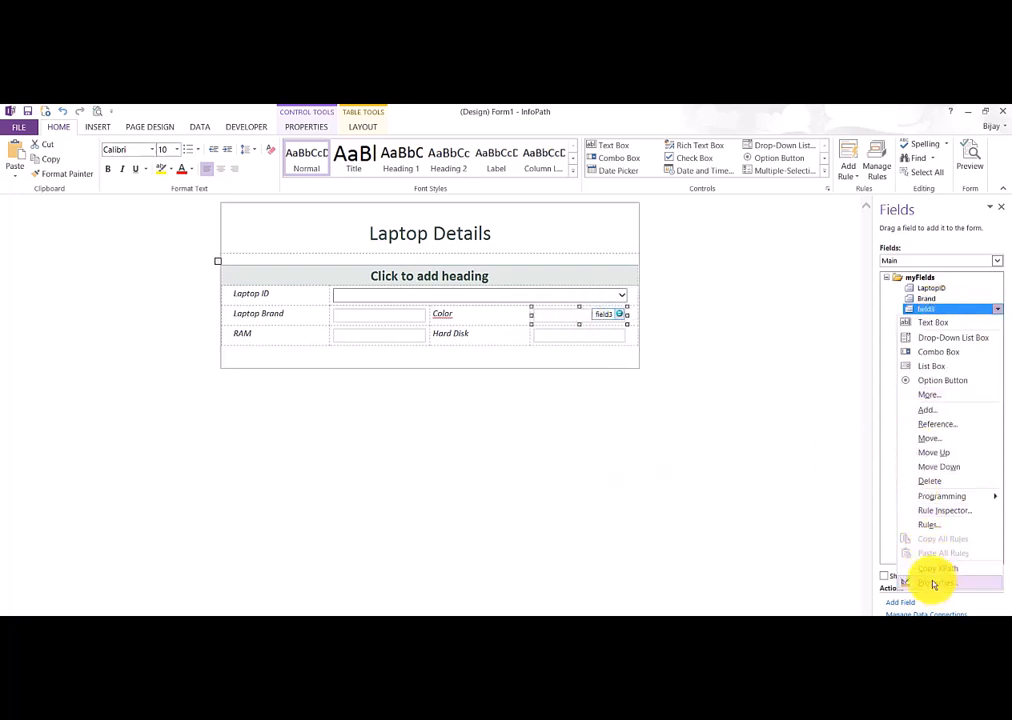
left_click(940, 591)
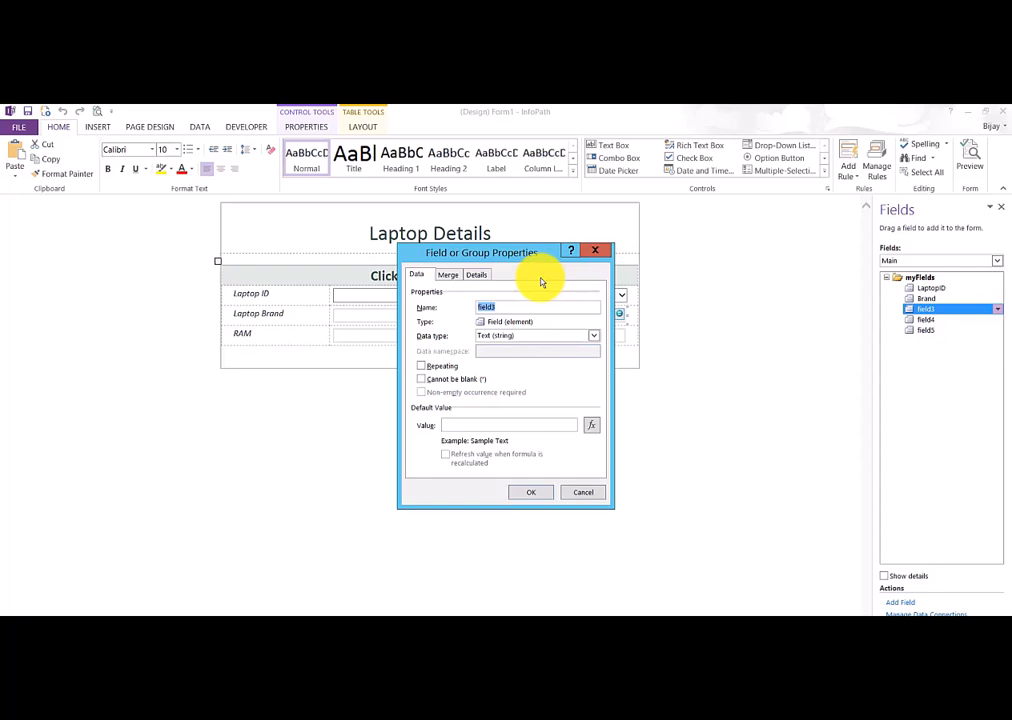
left_click(531, 496)
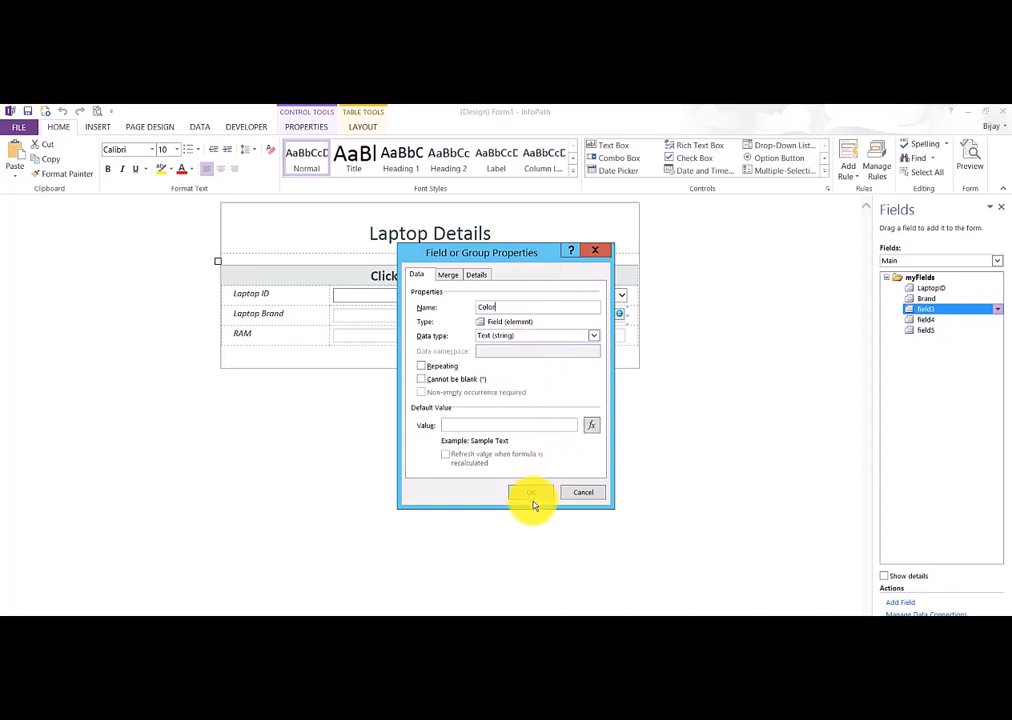
Rename the field of the text box beside the RAM label to RAM.
left_click(926, 320)
right_click(926, 322)
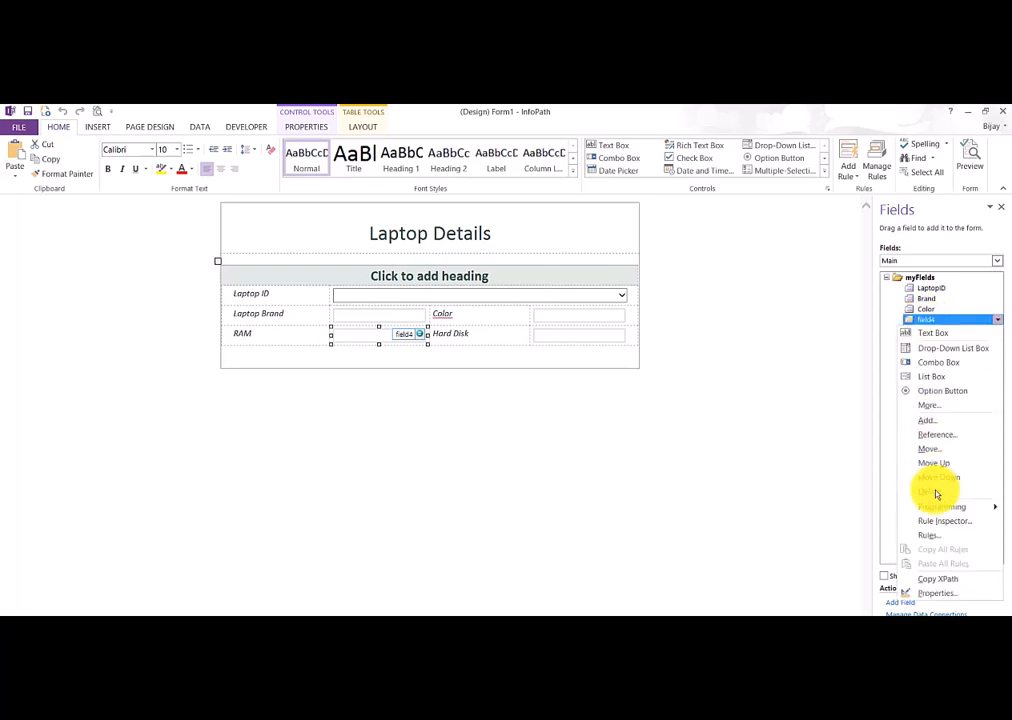
left_click(934, 594)
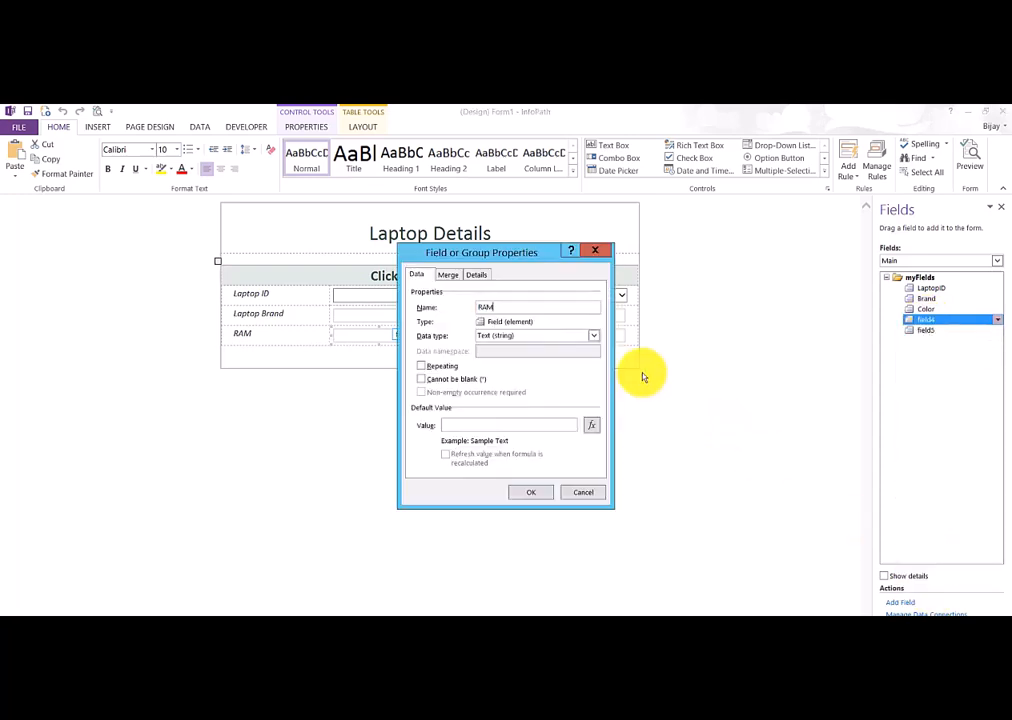
left_click(535, 492)
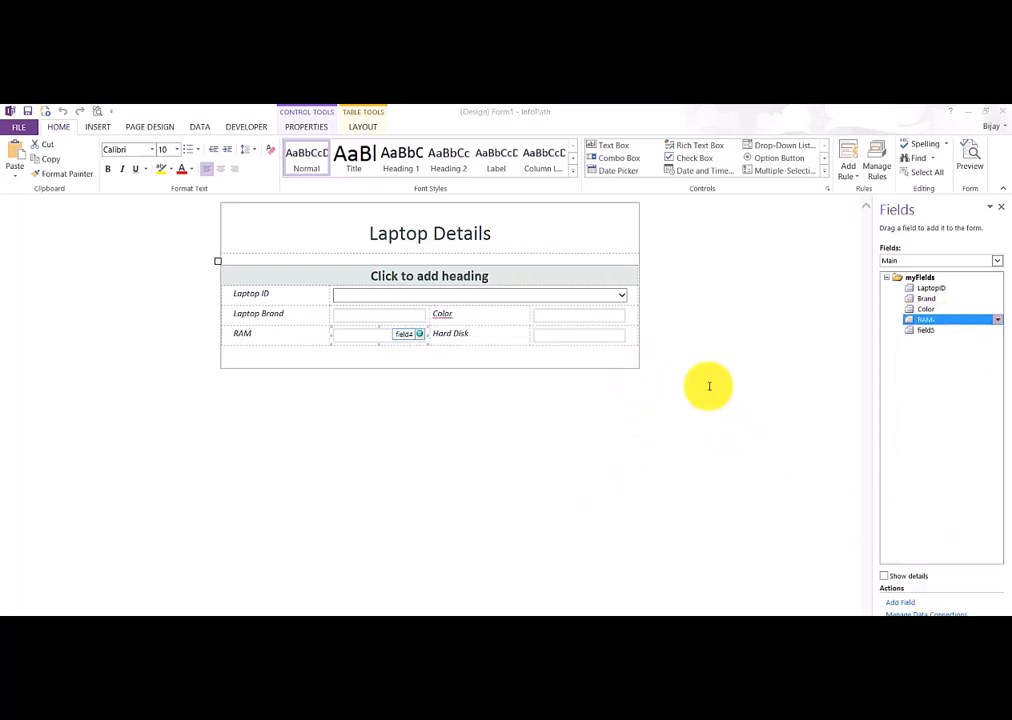
Rename the field of the text box beside the Hard Disk label to HardDisk.
left_click(928, 331)
right_click(928, 331)
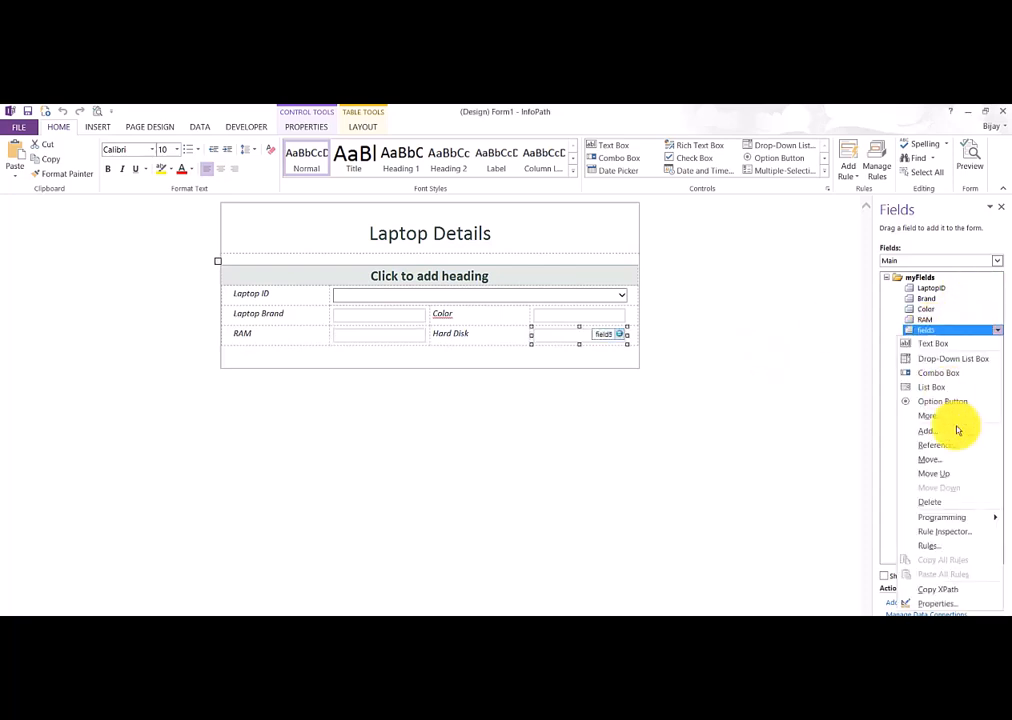
left_click(937, 603)
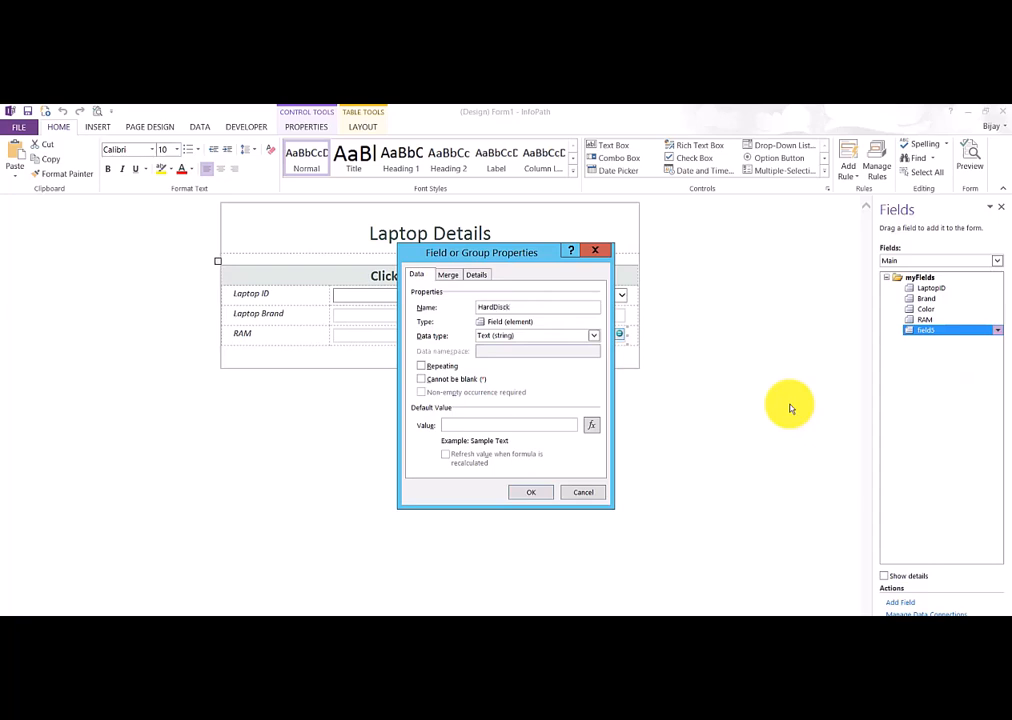
left_click(529, 492)
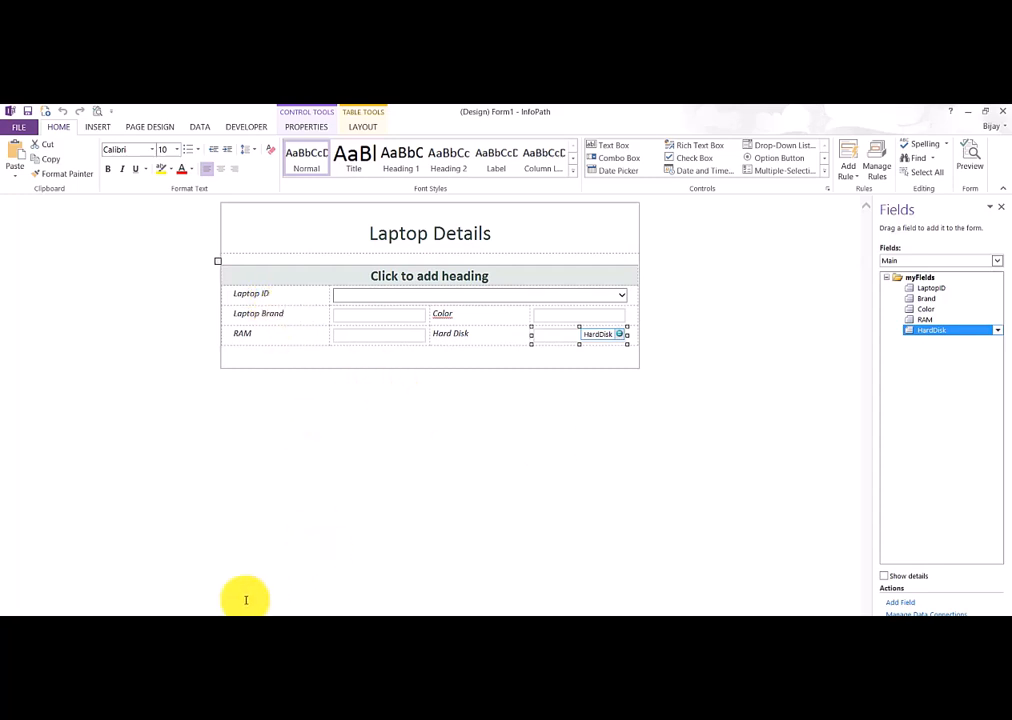
Switch to the browser to review the columns of the SharePoint Laptops list, and return to the InfoPath form.
left_click(207, 650)
left_click(228, 601)
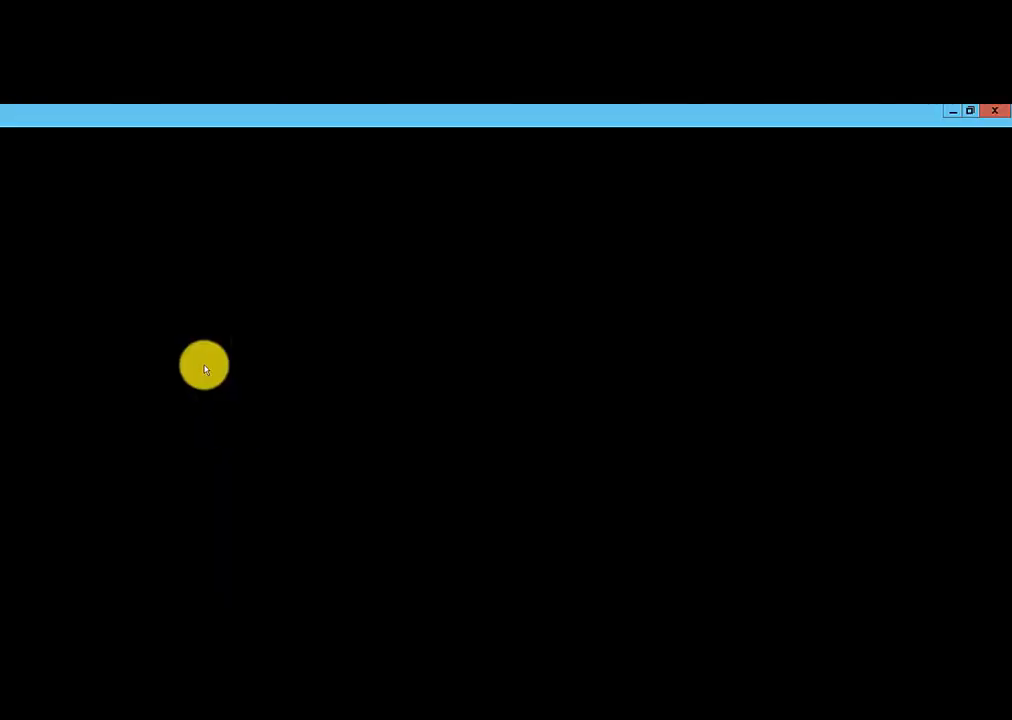
left_click(320, 372)
left_click(252, 354)
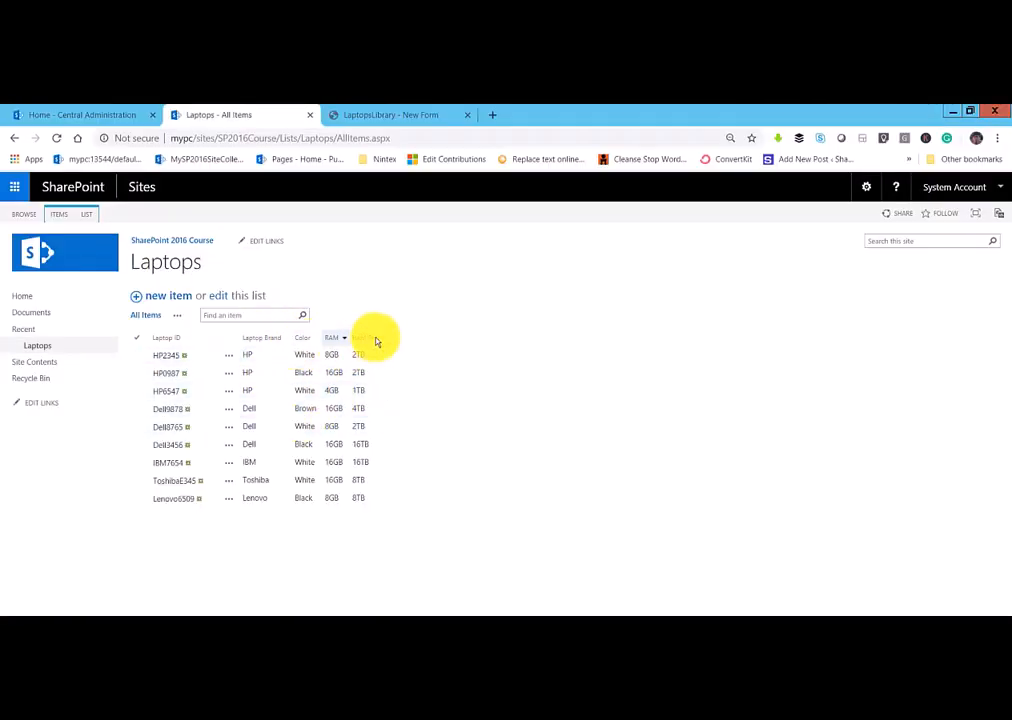
left_click(948, 113)
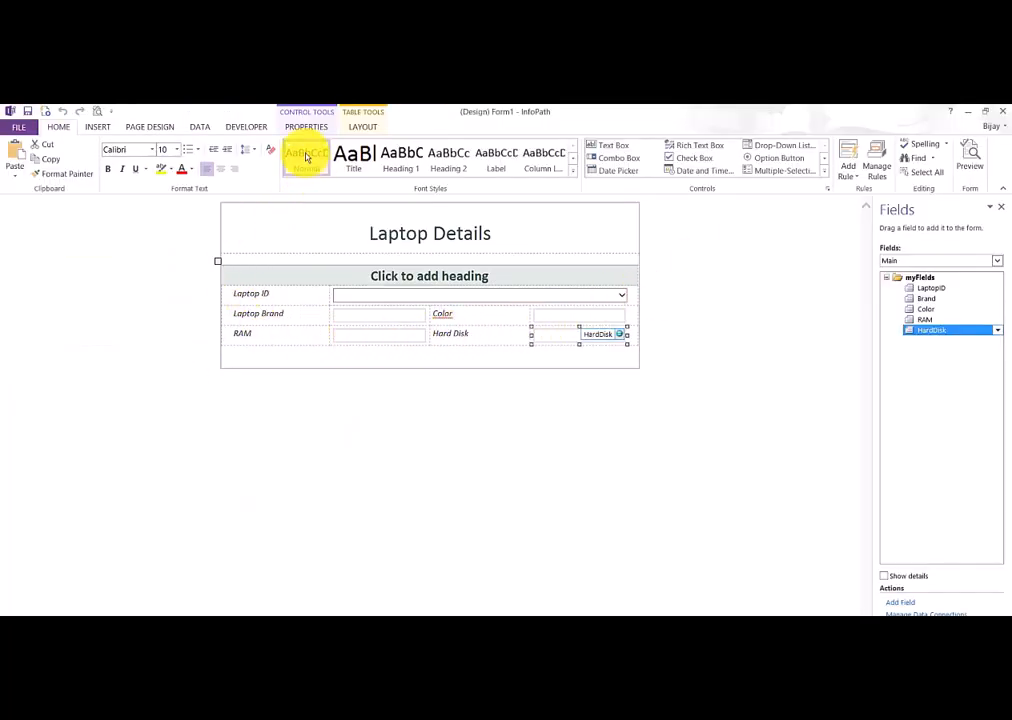
Start a new data connection for the form that receives data from a SharePoint list.
left_click(196, 128)
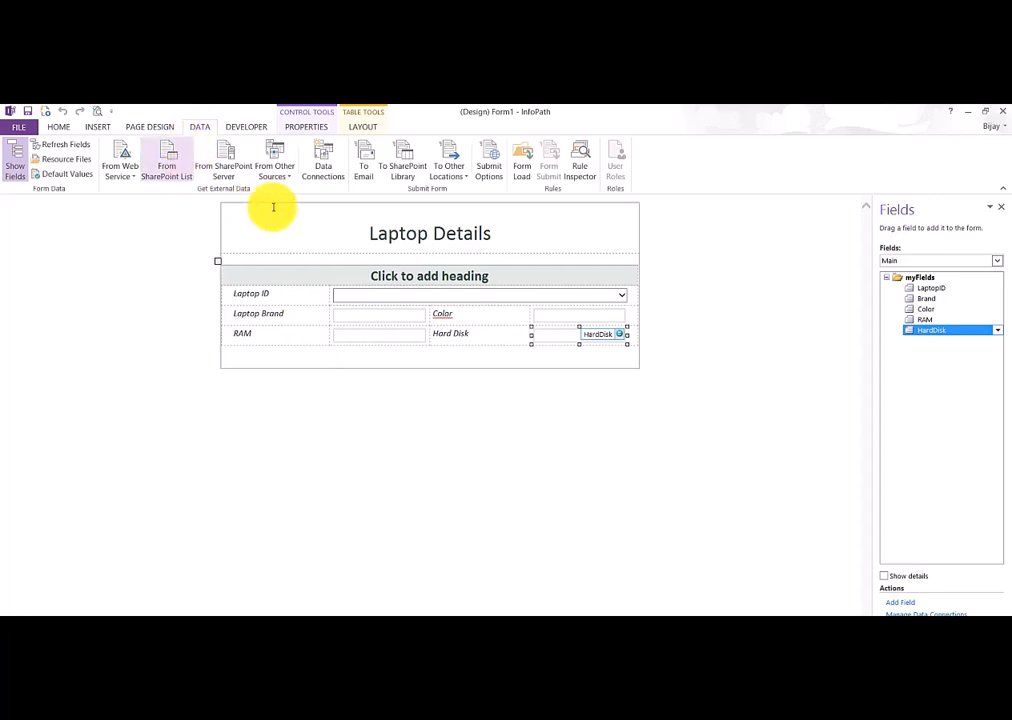
left_click(323, 172)
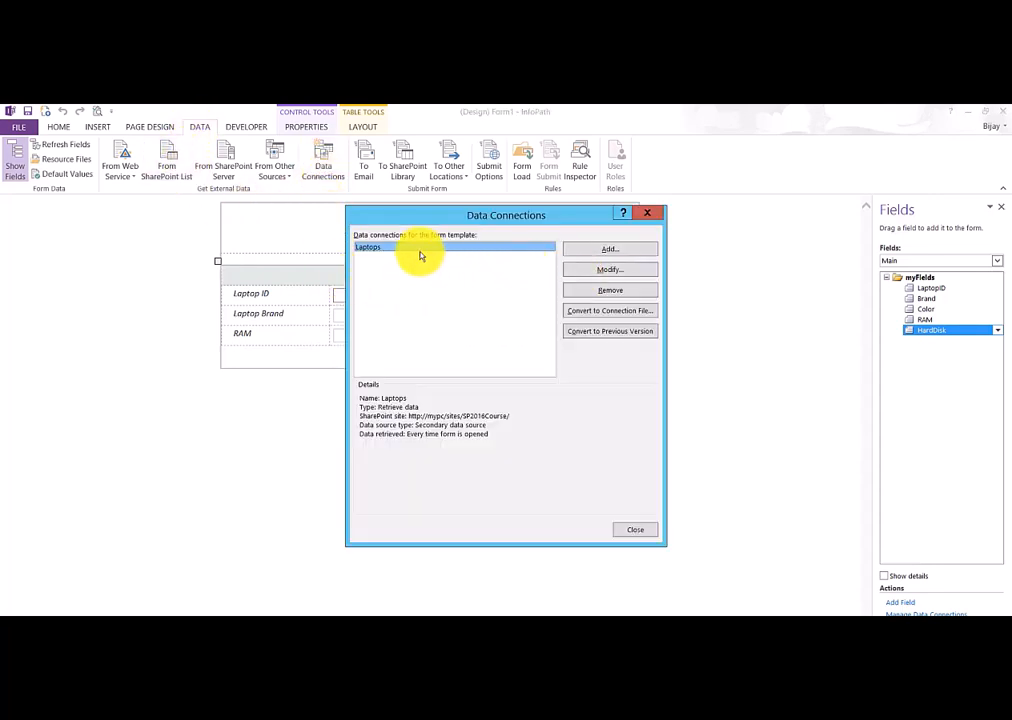
left_click(612, 255)
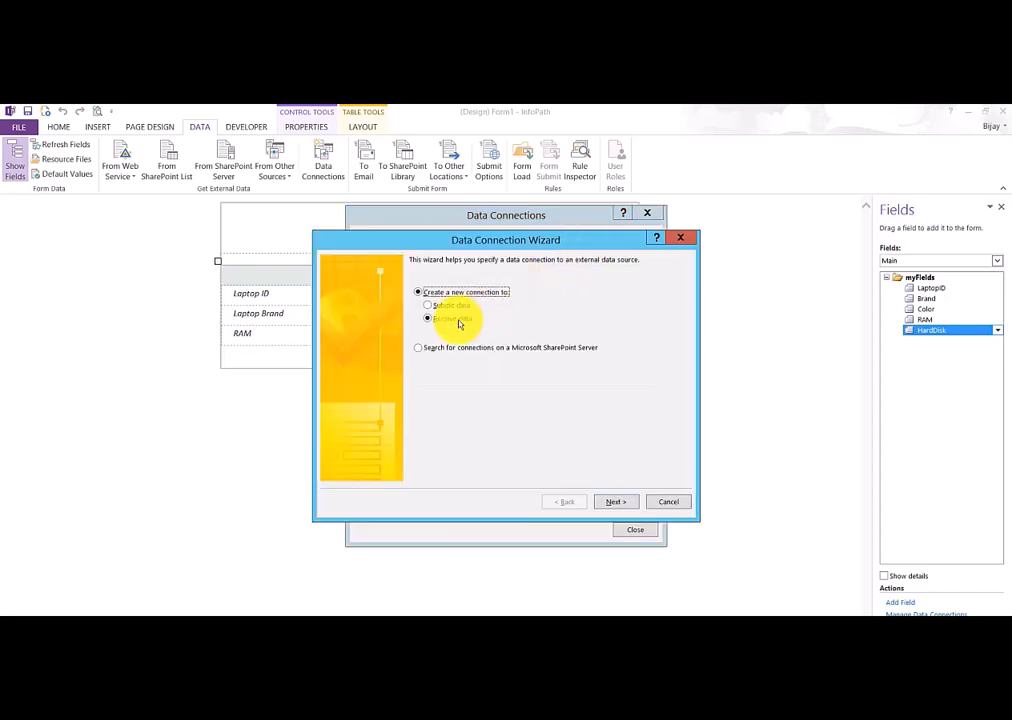
left_click(616, 507)
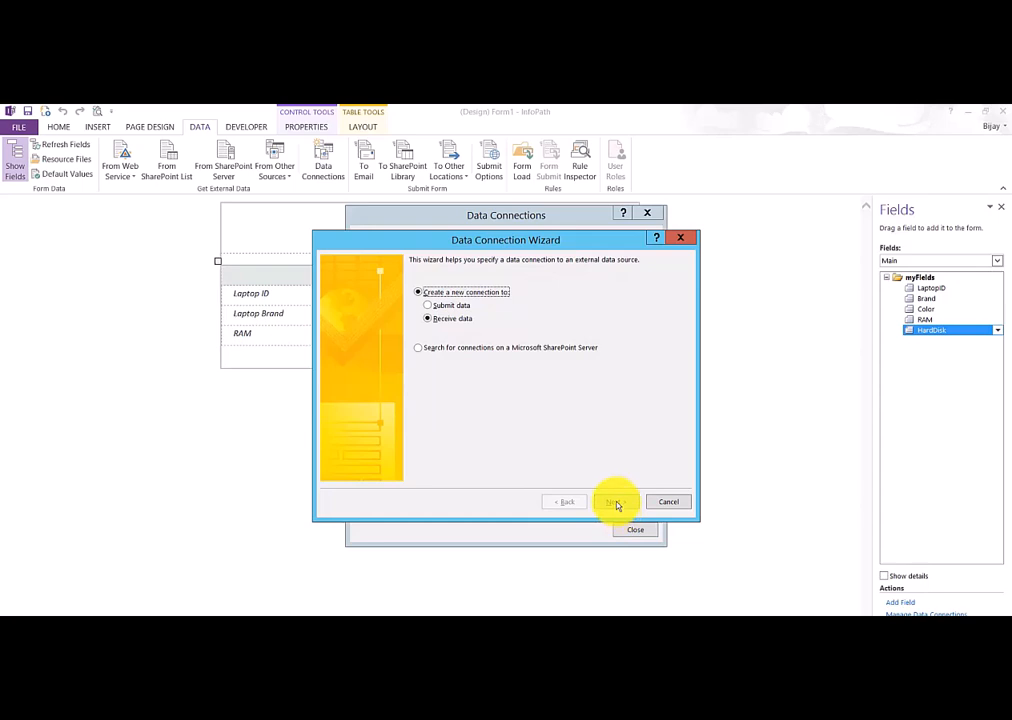
left_click(436, 342)
left_click(617, 505)
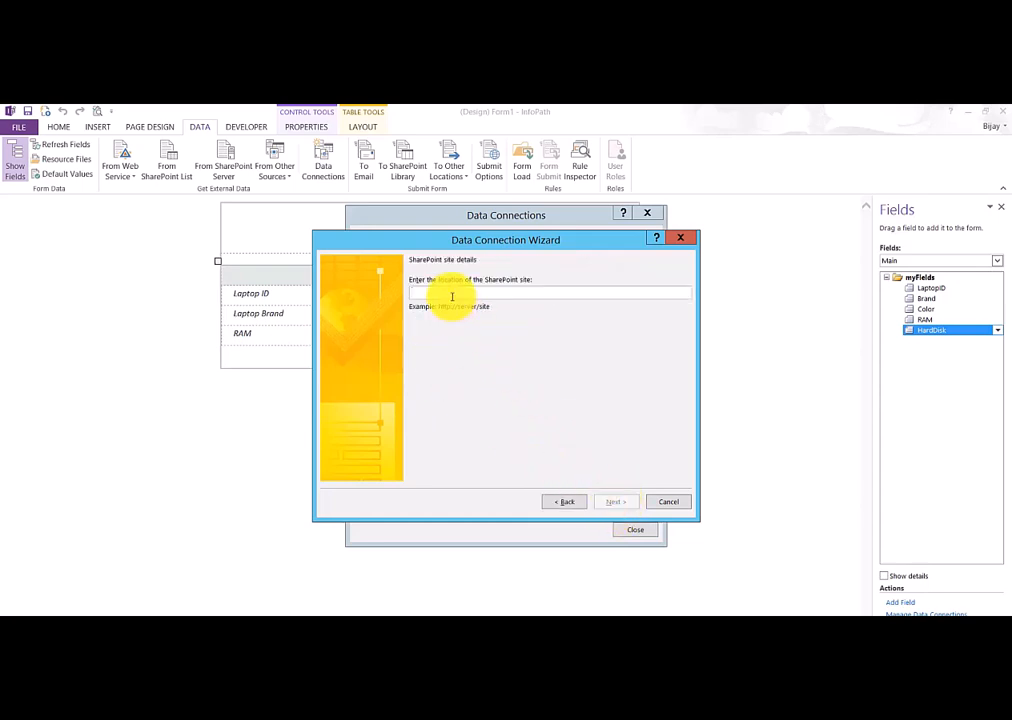
left_click(445, 291)
type("http://mypc/sites/SP2016Course/")
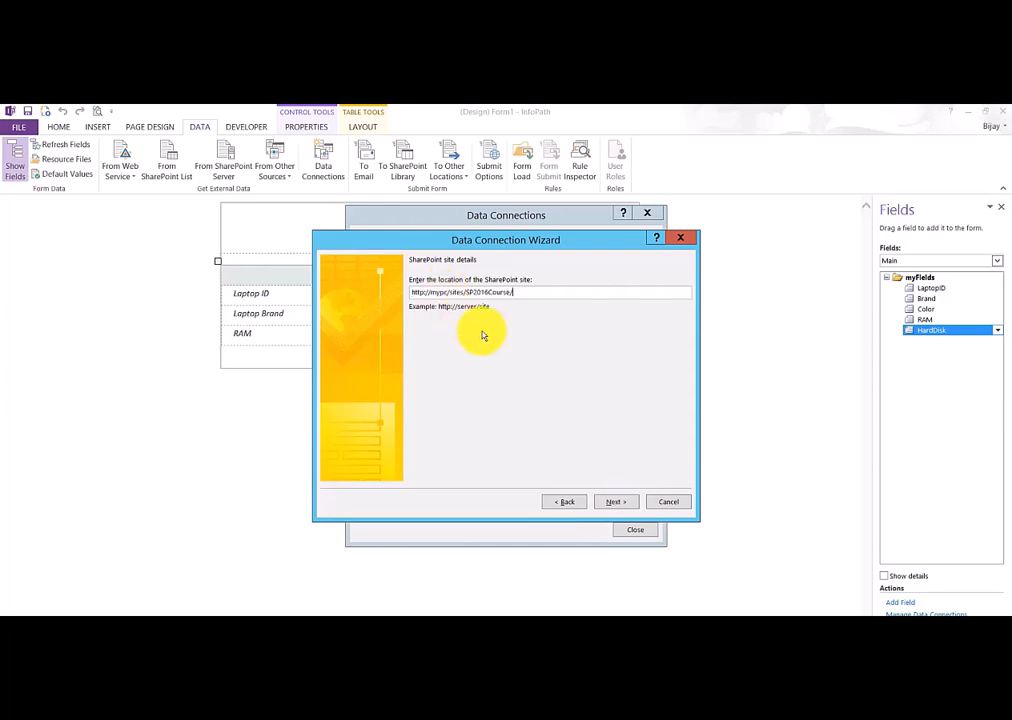
left_click(604, 505)
left_click(425, 355)
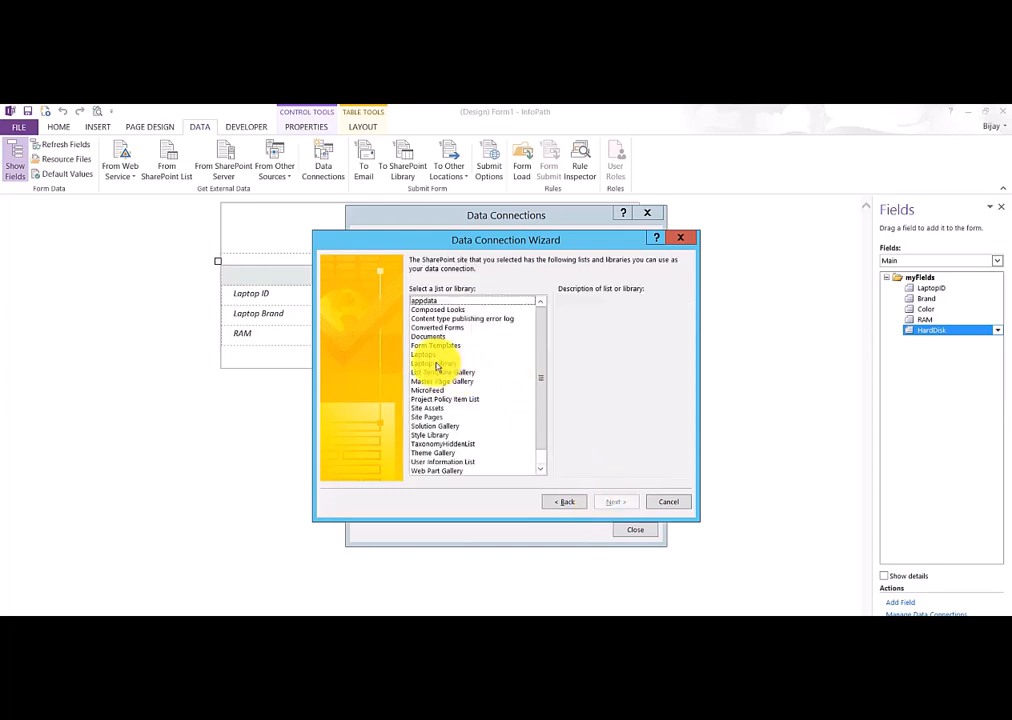
left_click(617, 505)
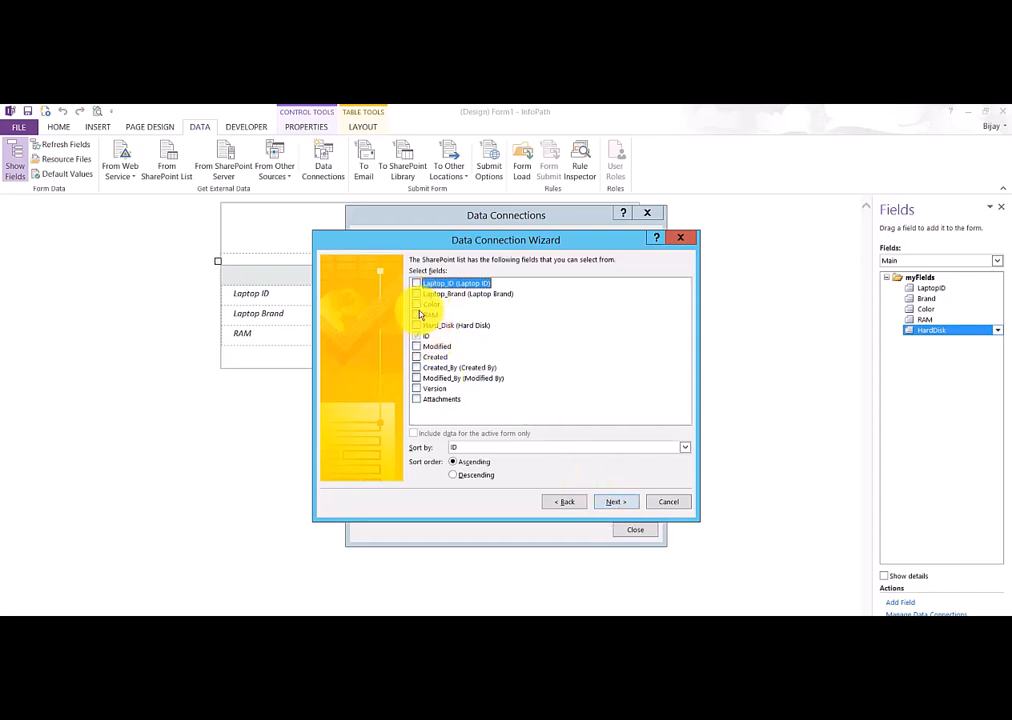
Include the Laptop_ID, Laptop_Brand, Color, RAM and Hard_Disk fields in the connection.
left_click(416, 294)
left_click(416, 304)
left_click(416, 315)
left_click(464, 325)
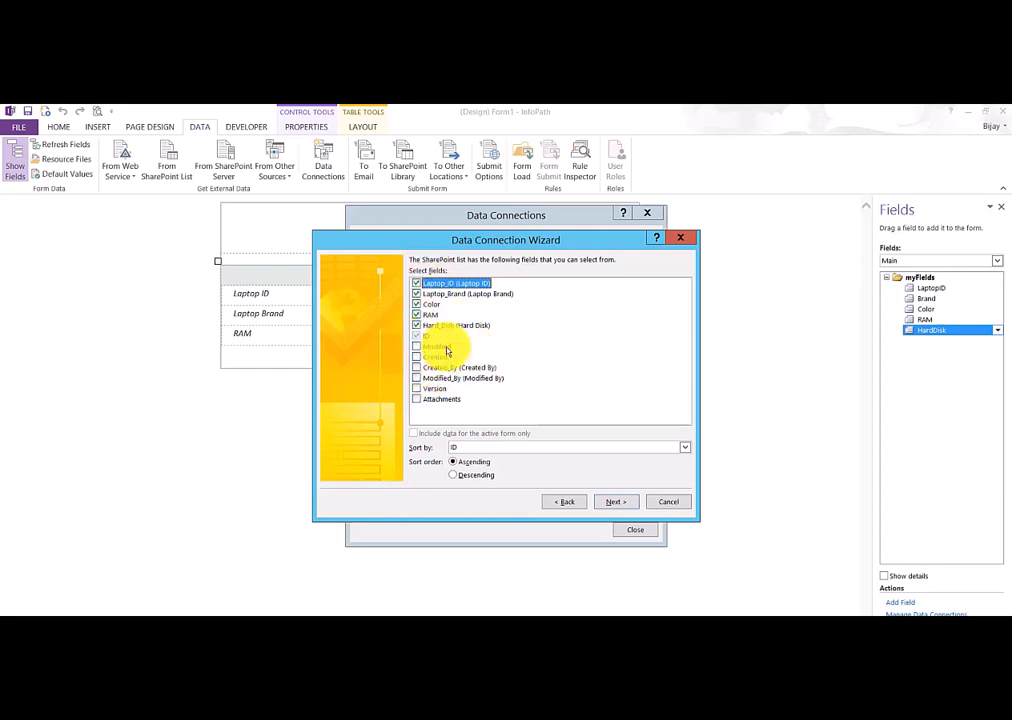
Name the data connection LaptopsDetails, keep automatic retrieval on opening the form, and finish creating it.
left_click(616, 502)
left_click(616, 502)
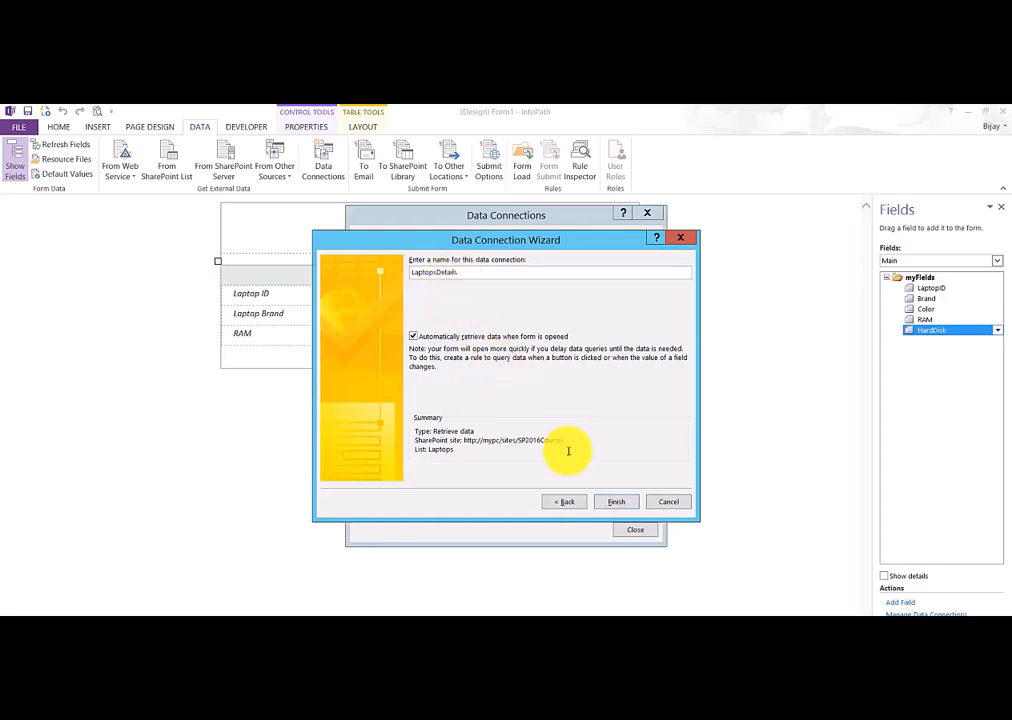
left_click(616, 501)
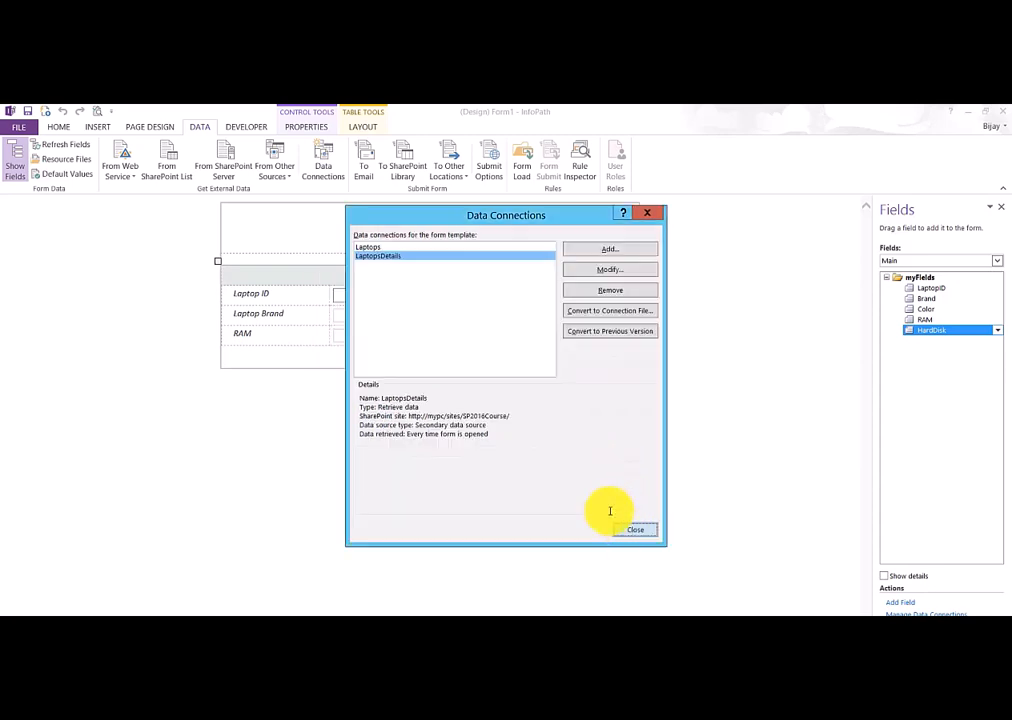
left_click(624, 528)
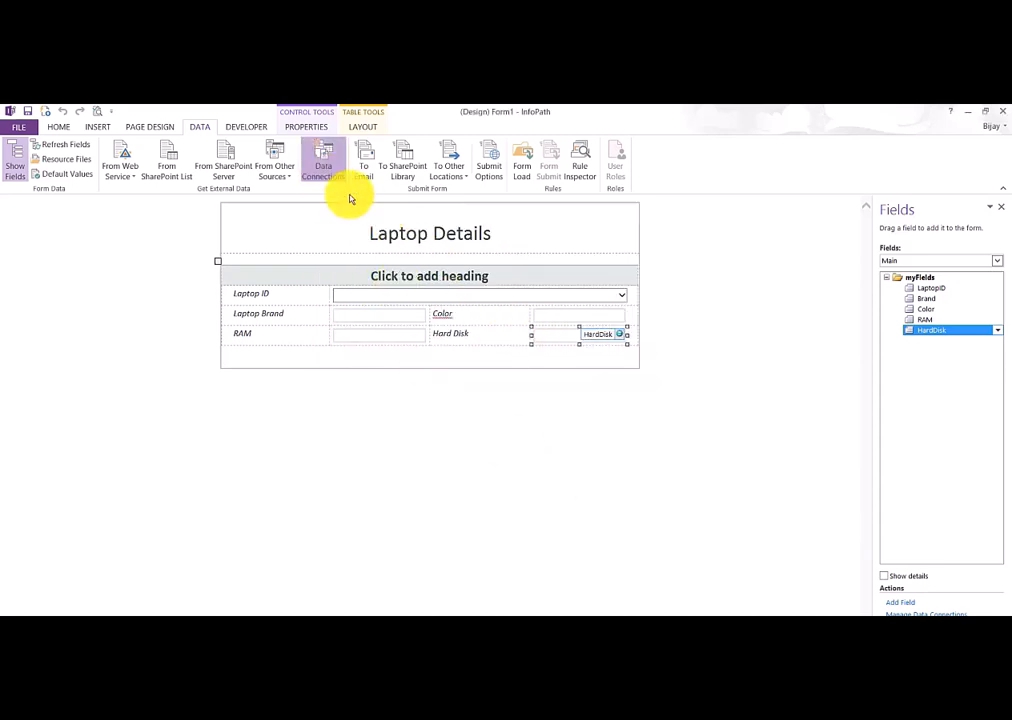
Review the form template's list of data connections.
left_click(324, 172)
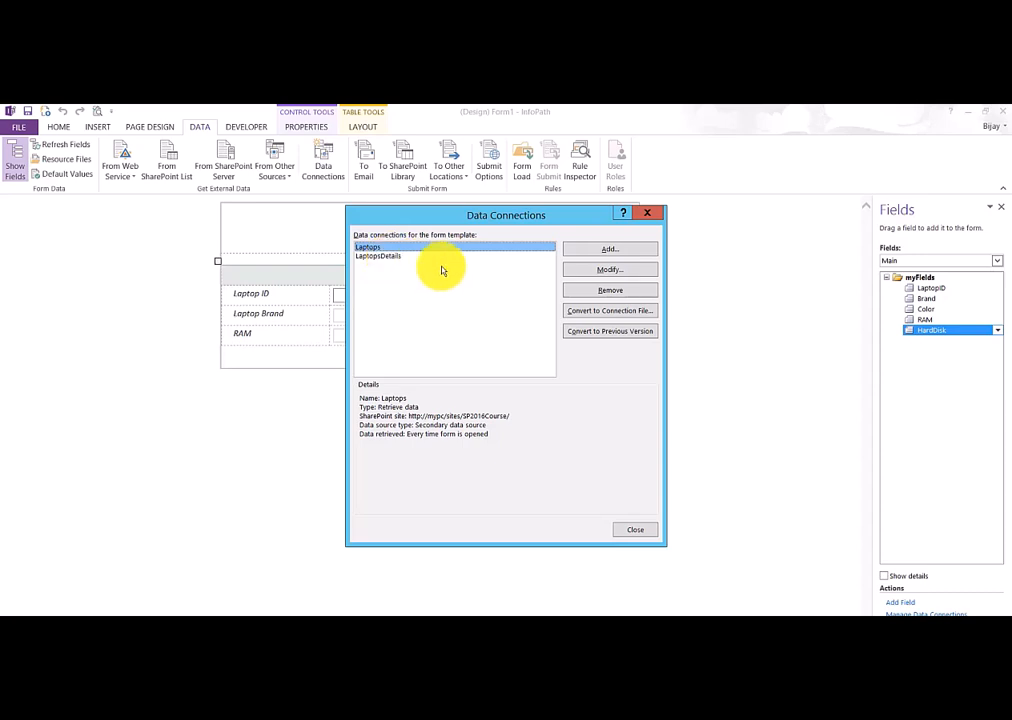
left_click(647, 212)
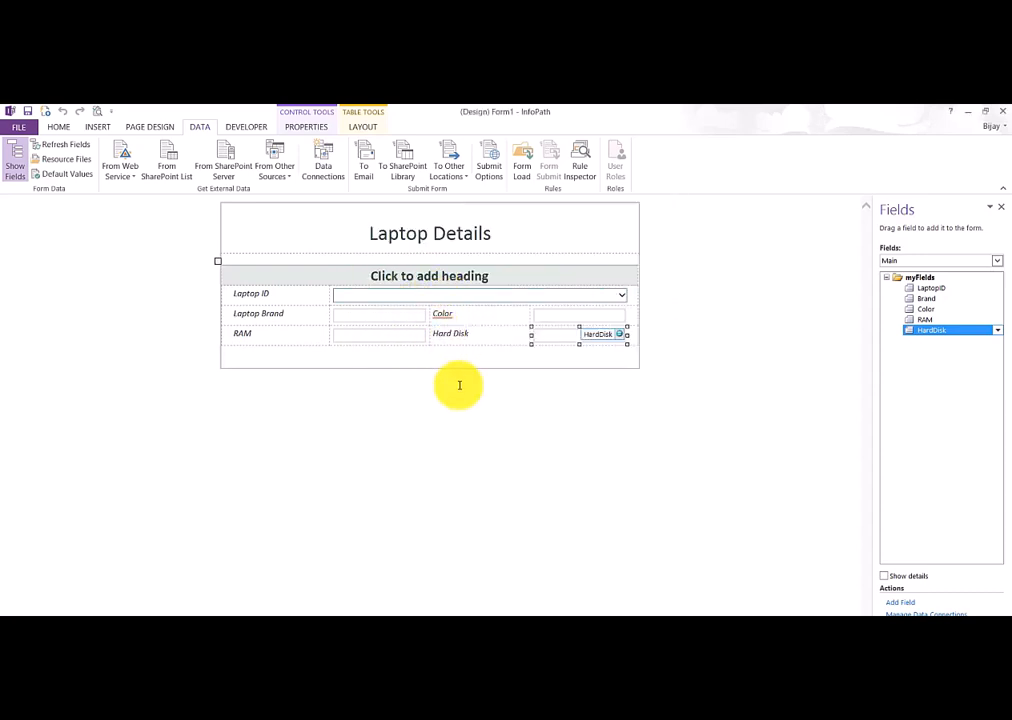
Add an action rule named Rule for Getting Laptop Details to the Laptop ID drop-down list.
left_click(455, 298)
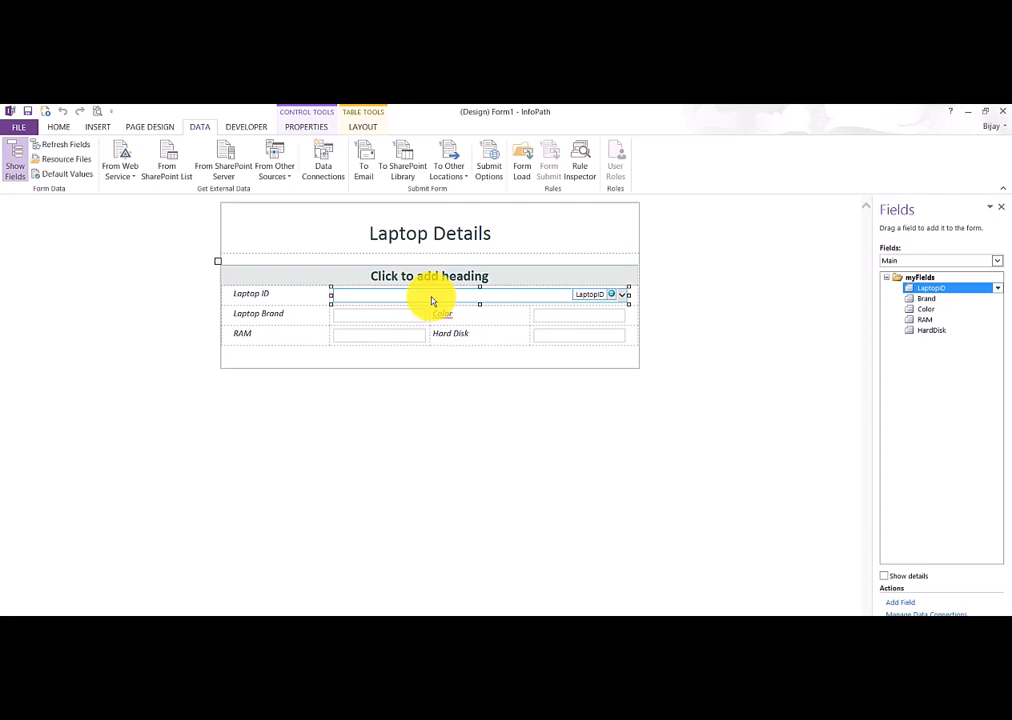
right_click(441, 298)
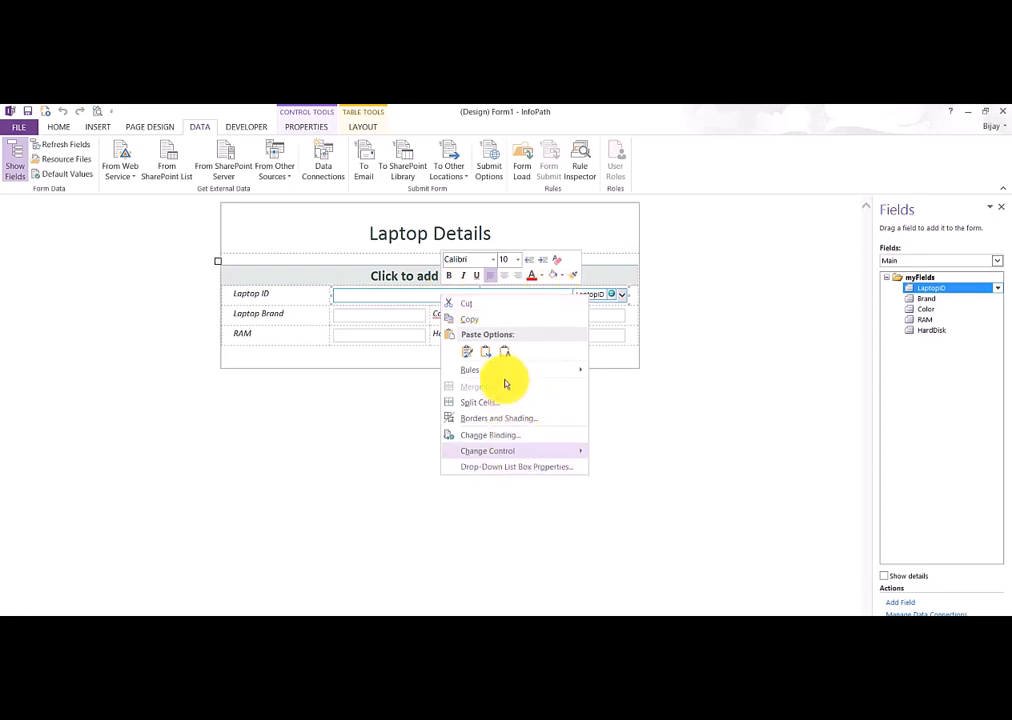
left_click(714, 372)
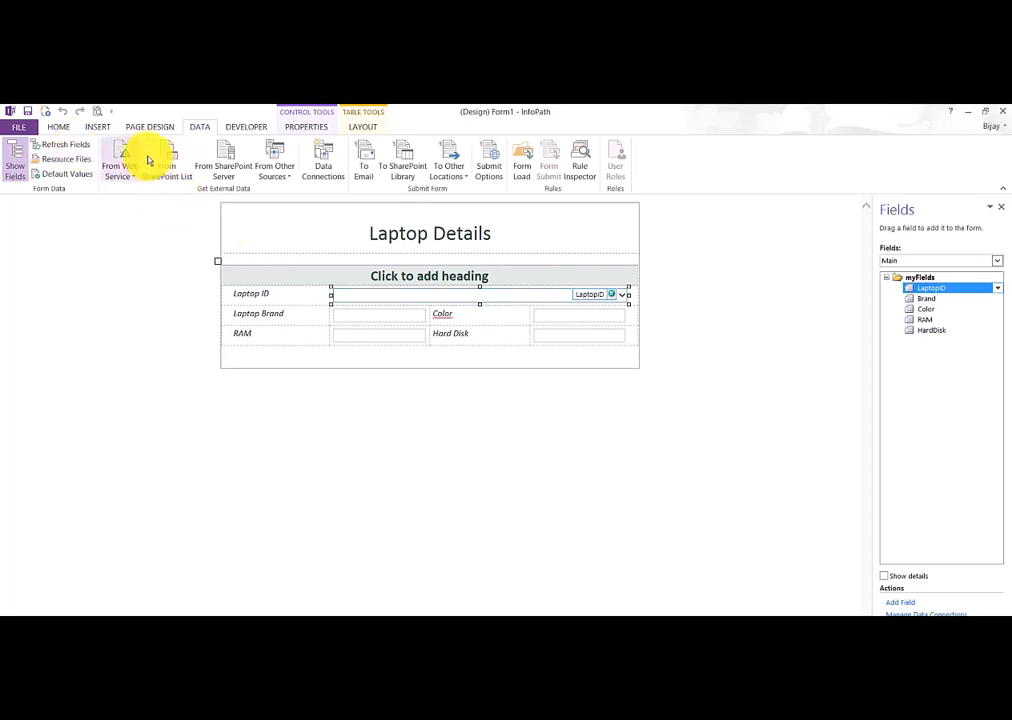
left_click(60, 128)
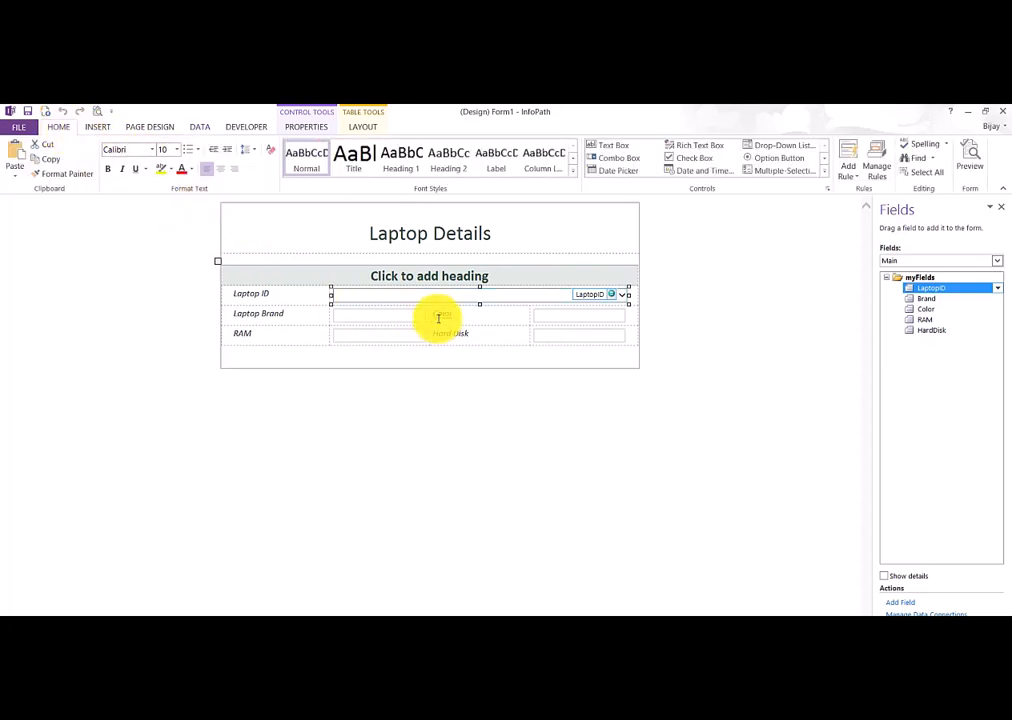
left_click(878, 168)
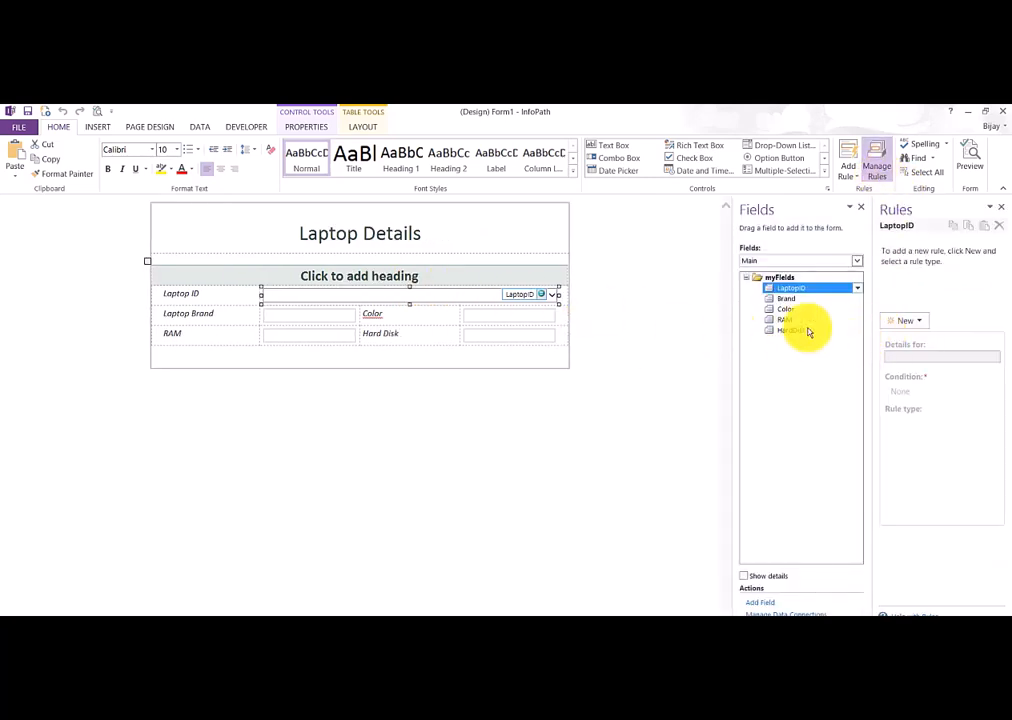
left_click(912, 321)
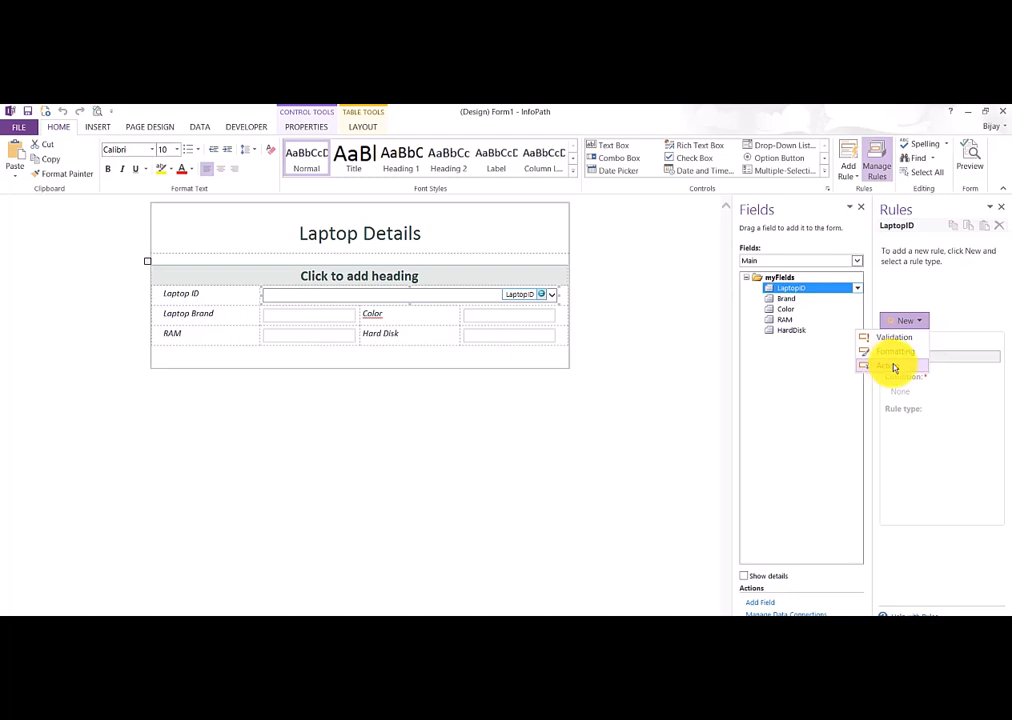
left_click(894, 367)
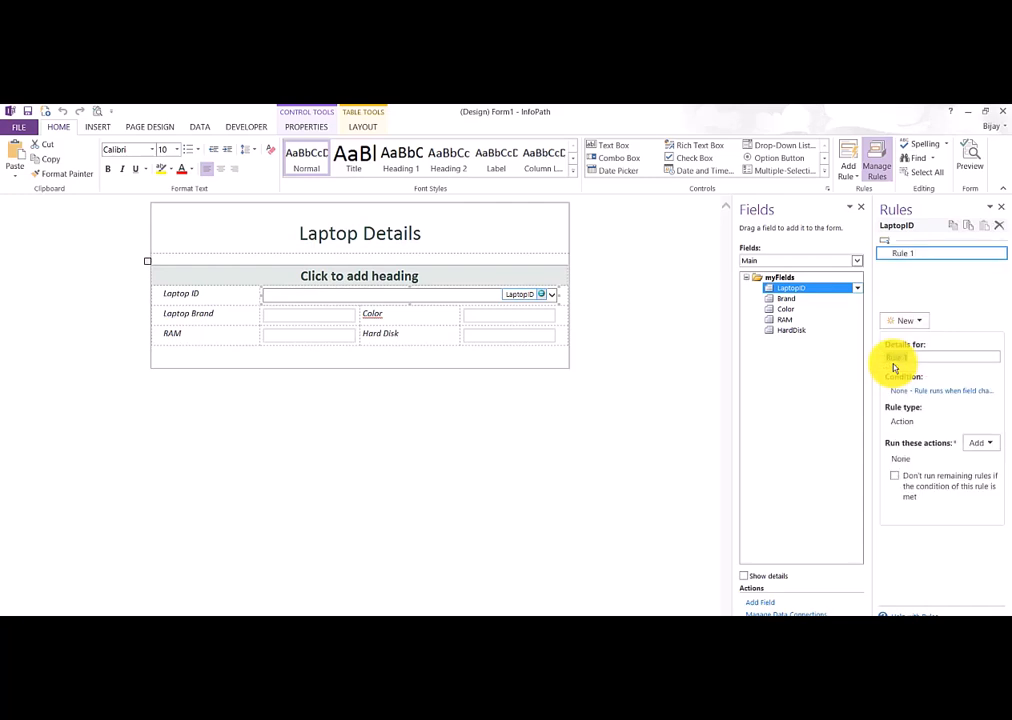
left_click(936, 357)
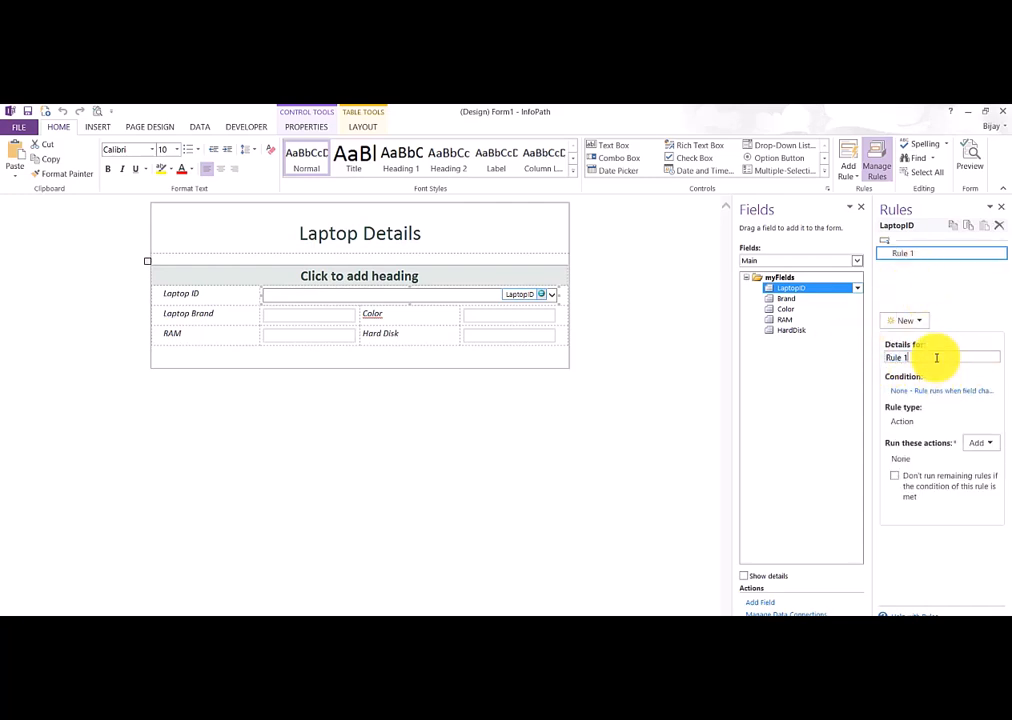
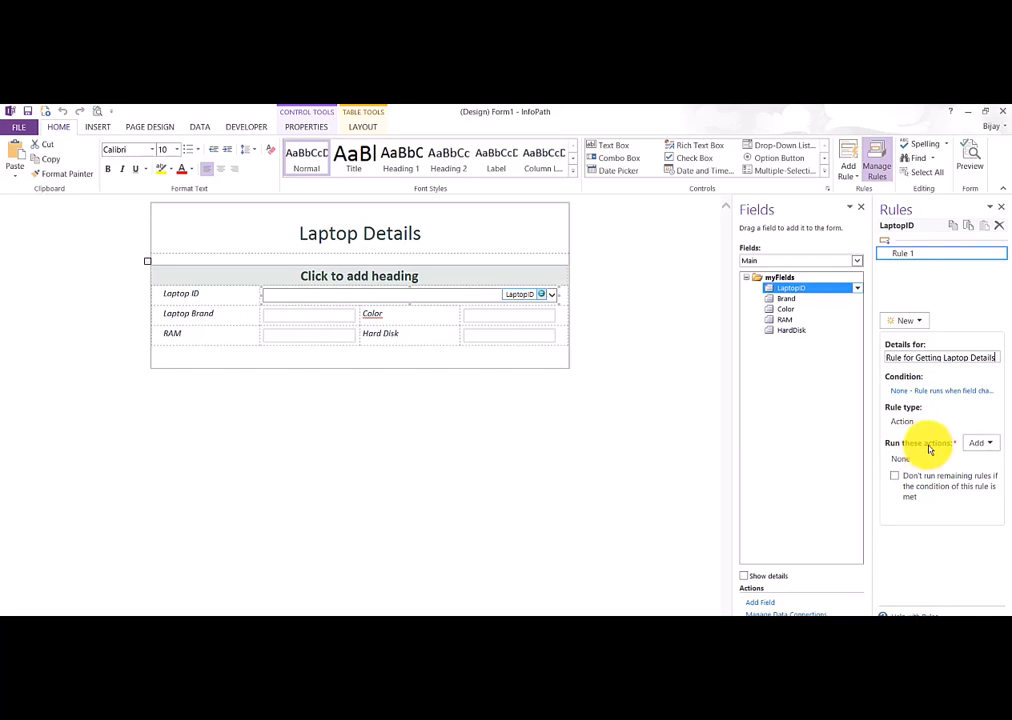
Begin a Set a field's value action in the laptop details rule, with Brand as the target field.
left_click(989, 445)
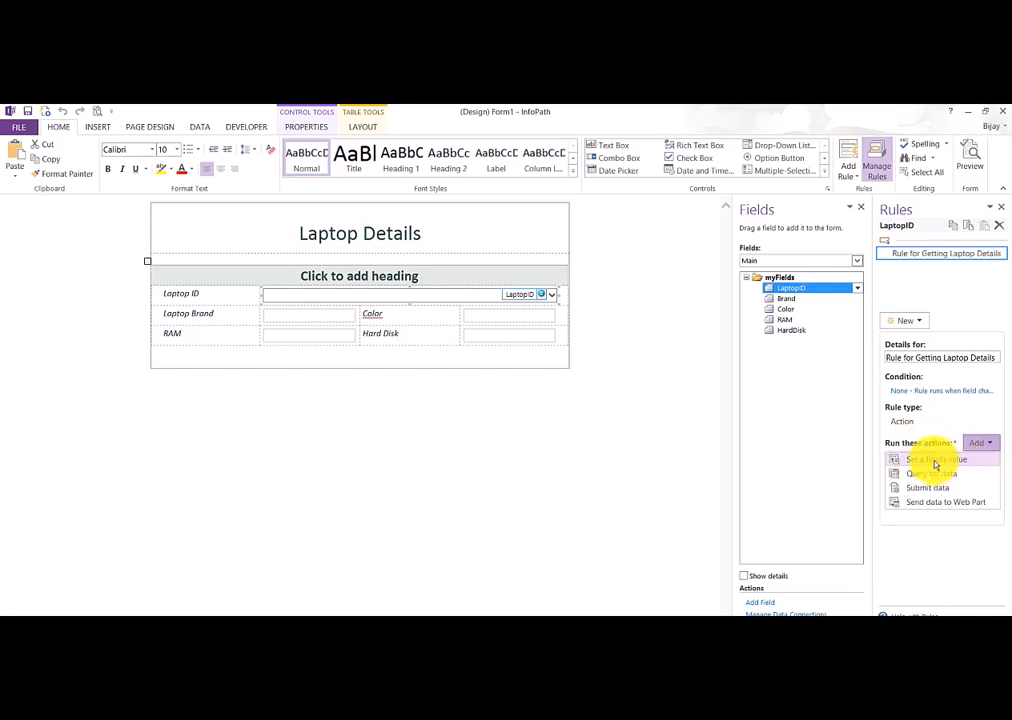
left_click(935, 460)
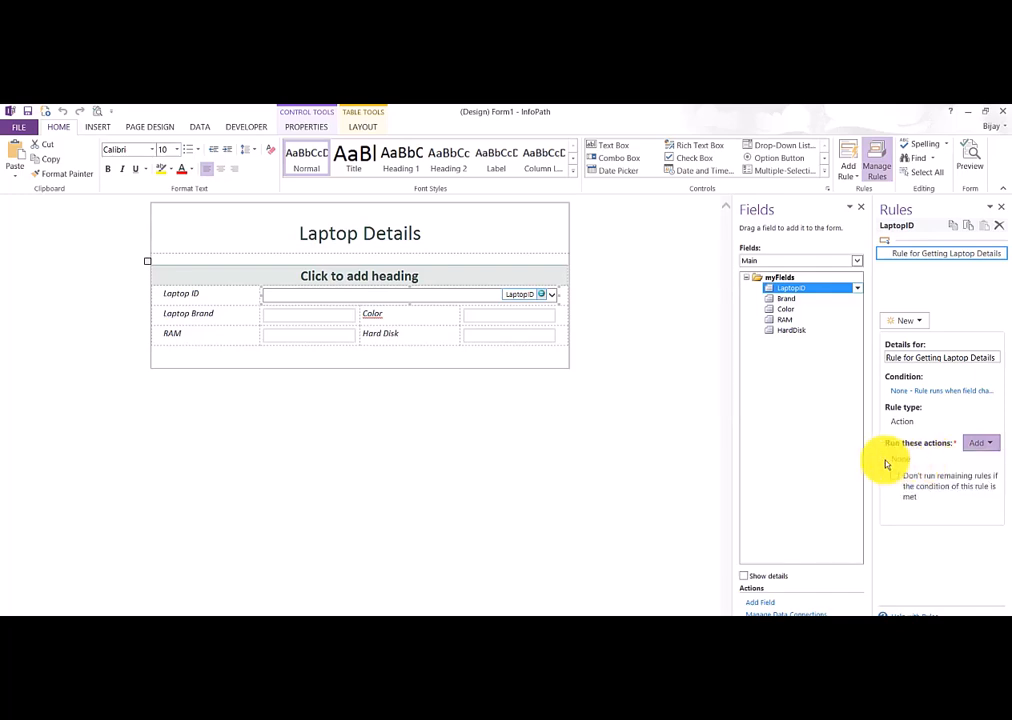
left_click_drag(529, 296, 761, 215)
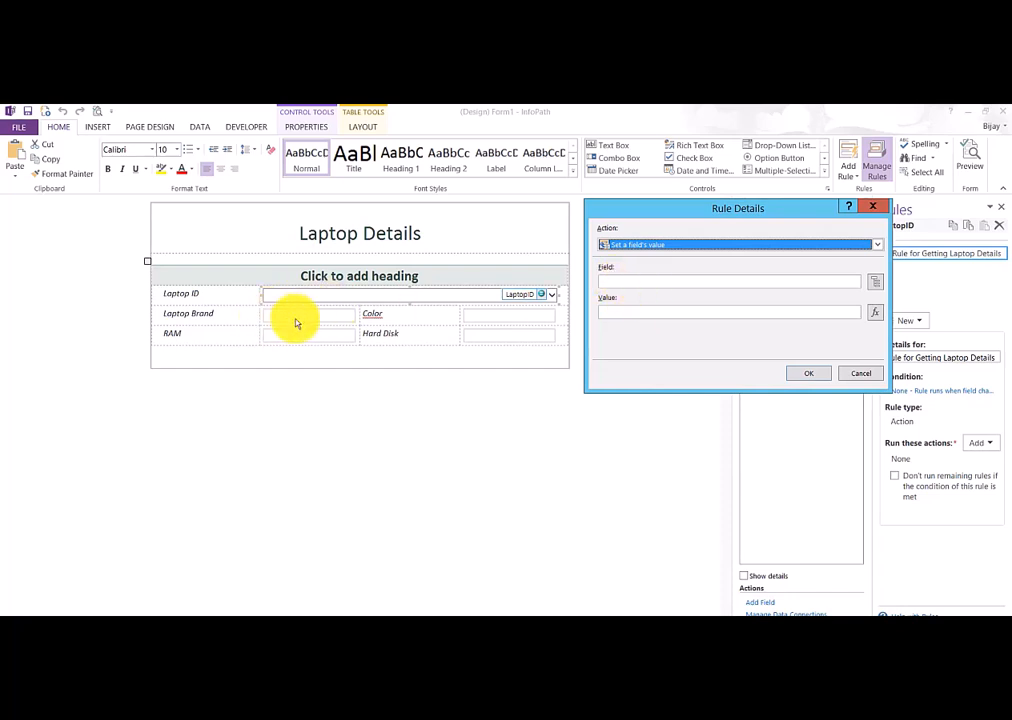
left_click(645, 284)
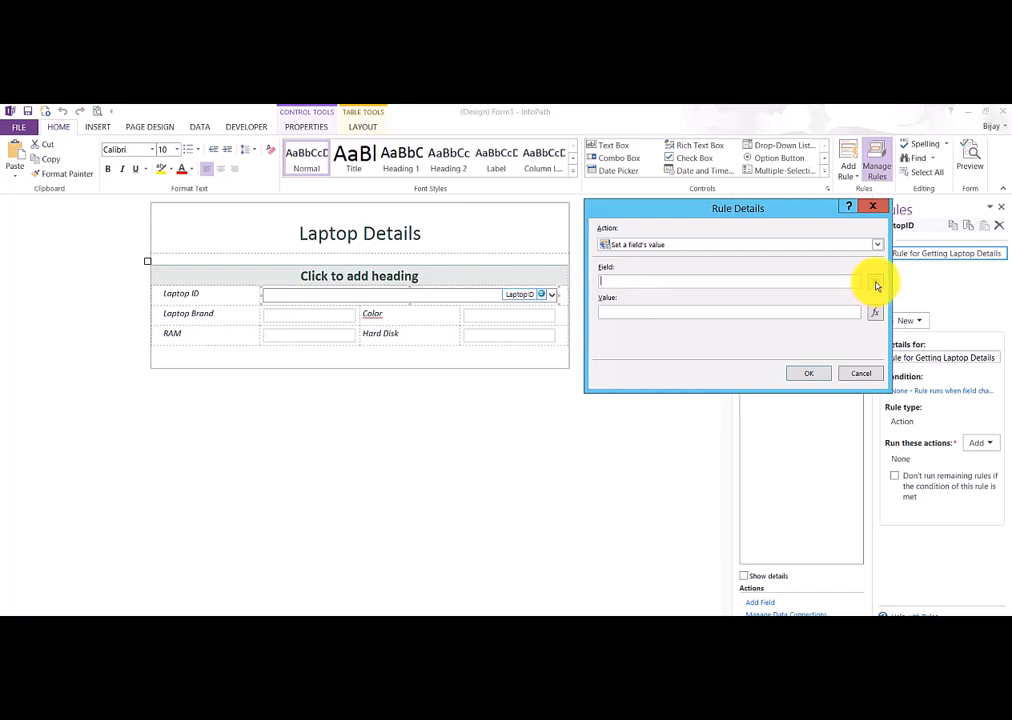
left_click(872, 283)
left_click(695, 250)
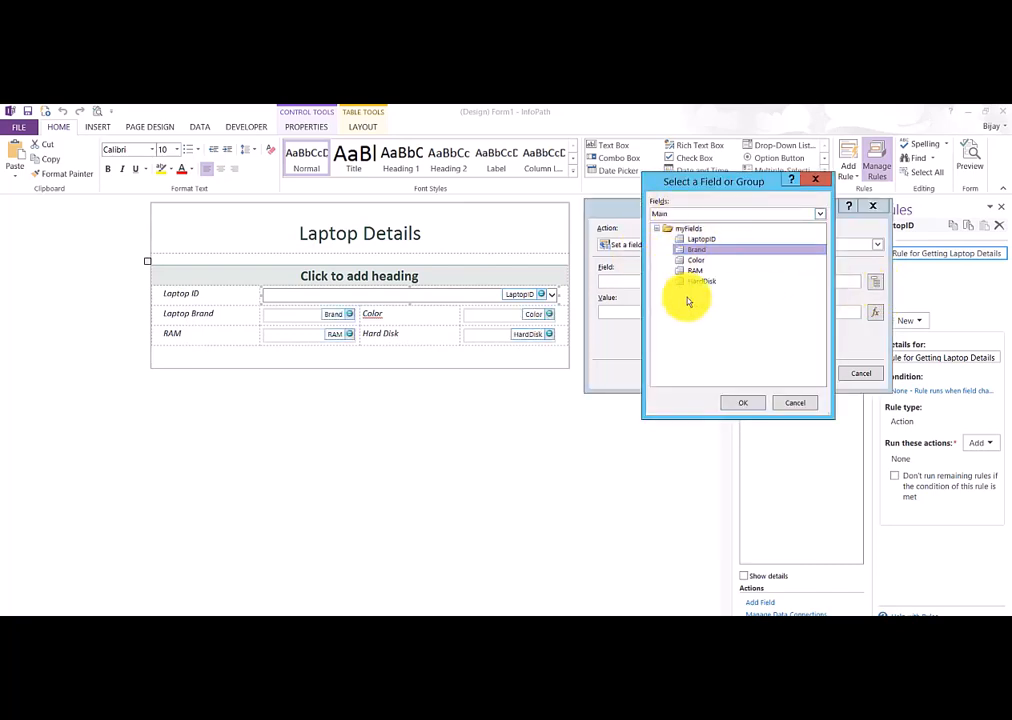
left_click(750, 404)
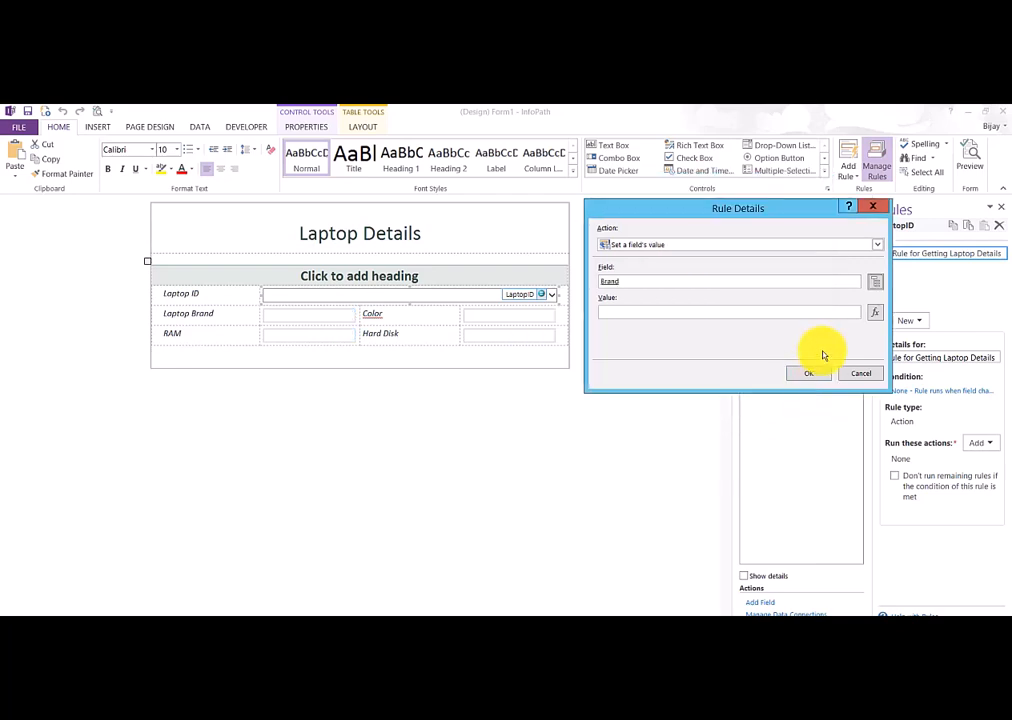
Insert the Laptop Brand field from the LaptopsDetails secondary data connection into the formula for the Brand value.
left_click(874, 312)
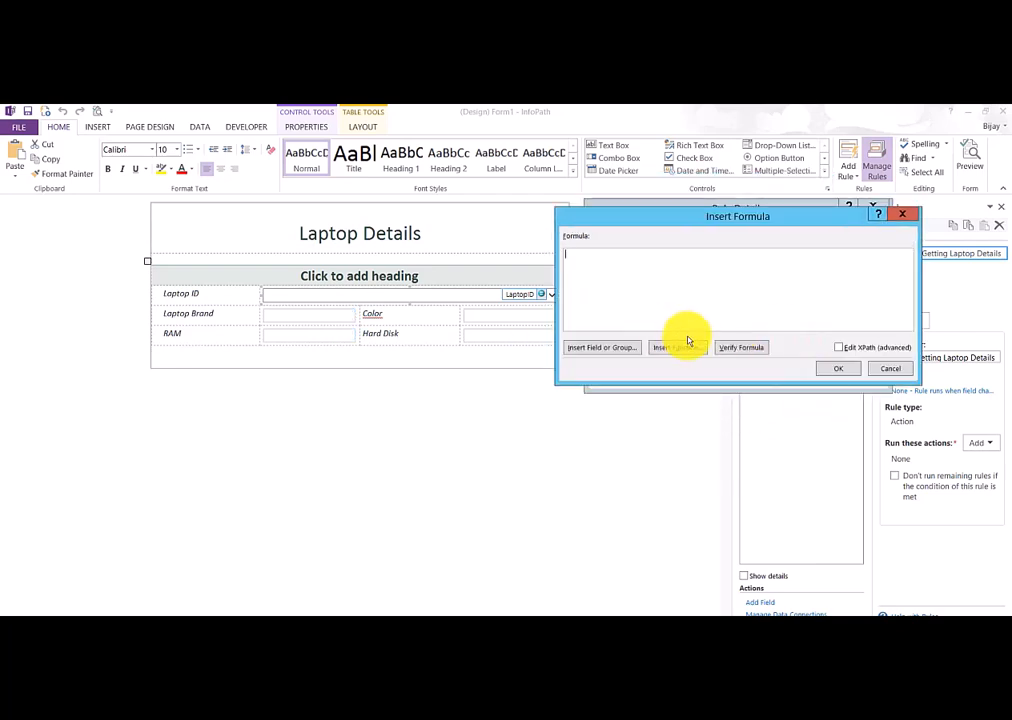
left_click(890, 368)
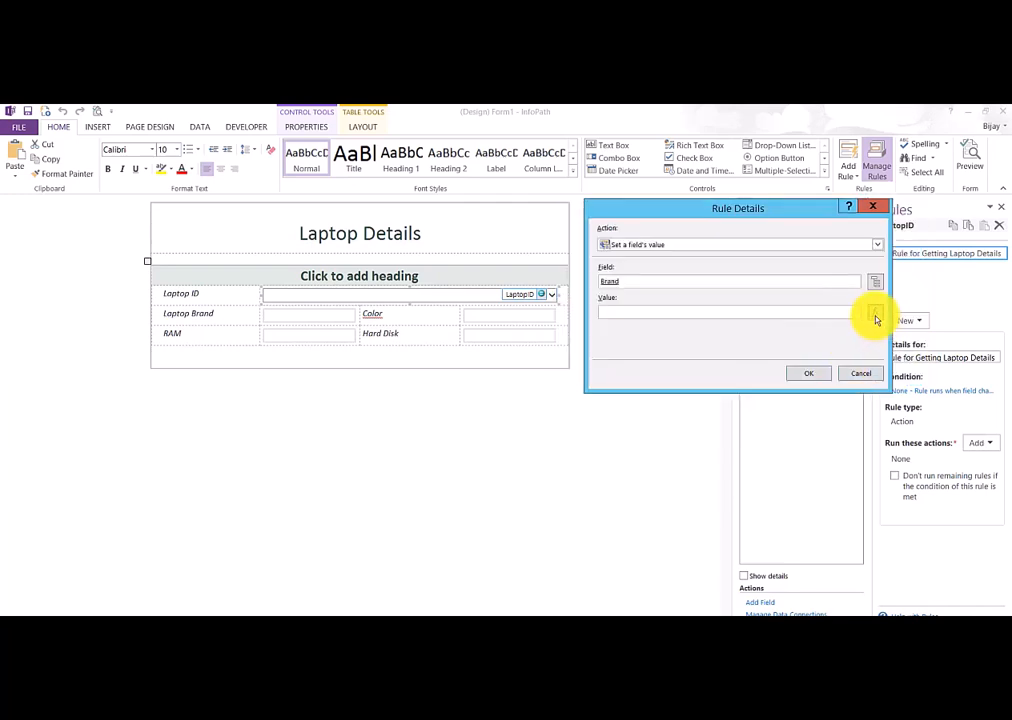
left_click(875, 314)
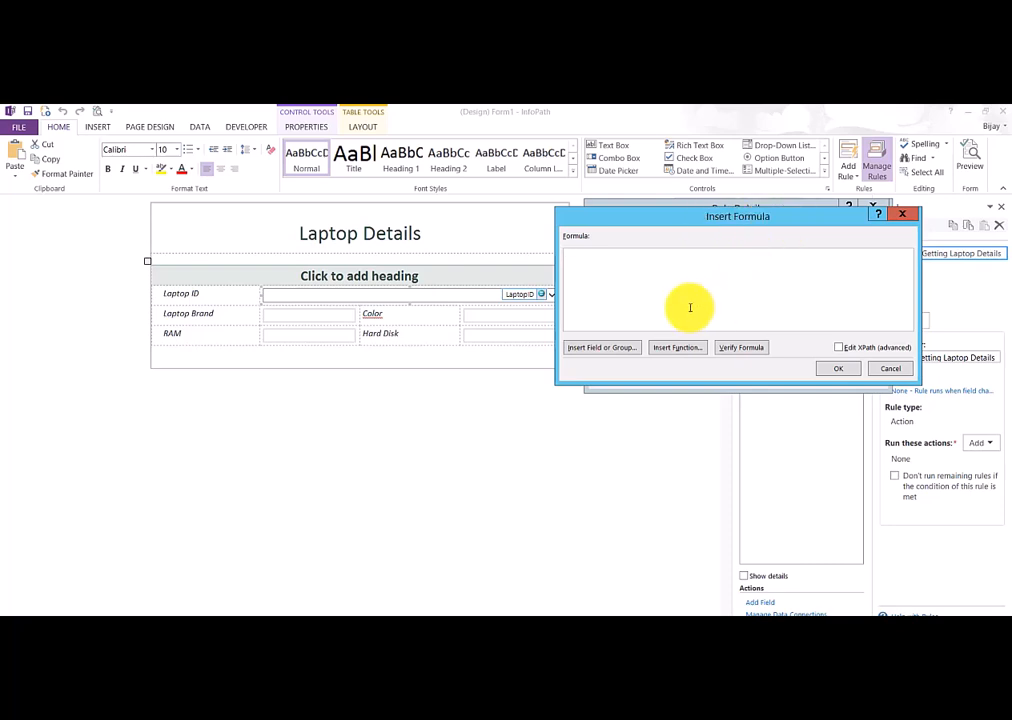
left_click(602, 349)
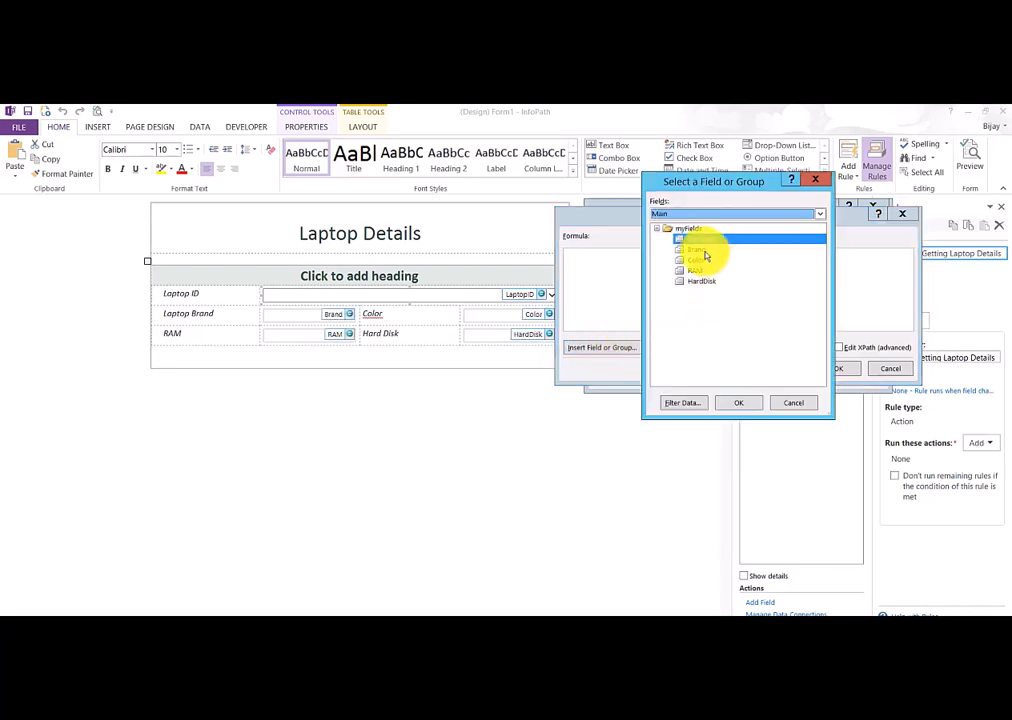
left_click(699, 216)
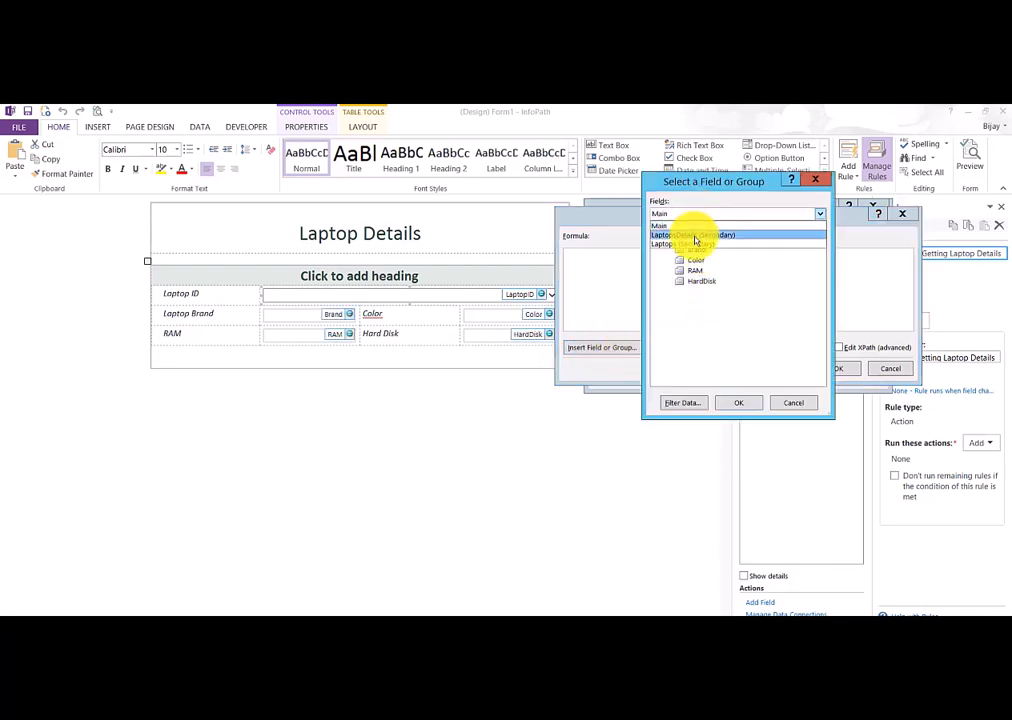
left_click(696, 236)
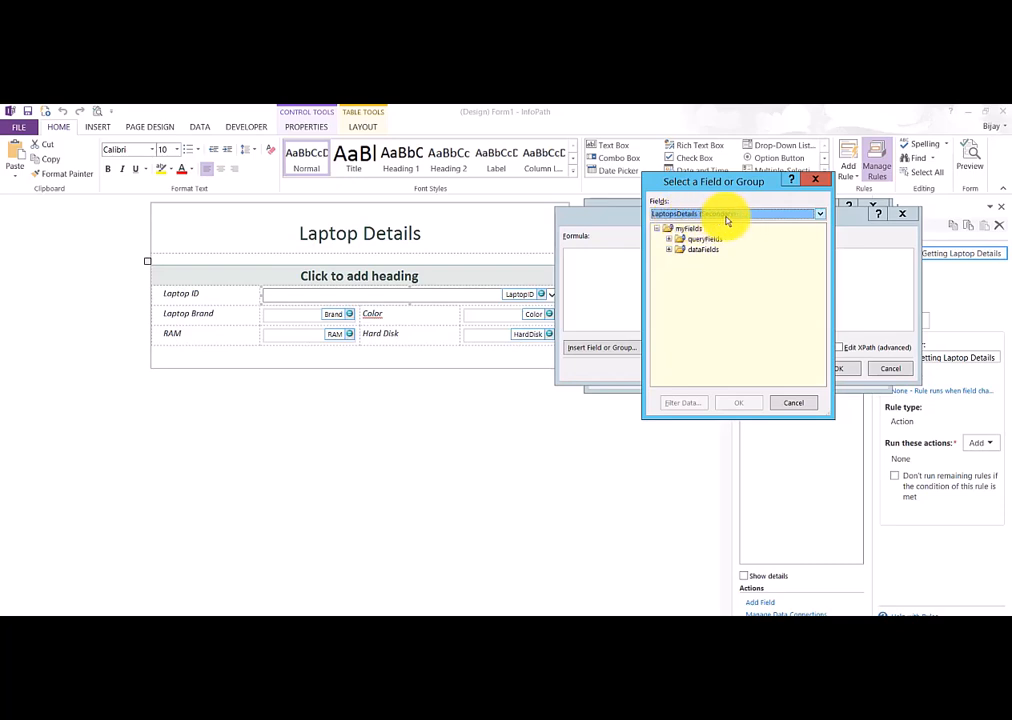
left_click(669, 249)
left_click(681, 260)
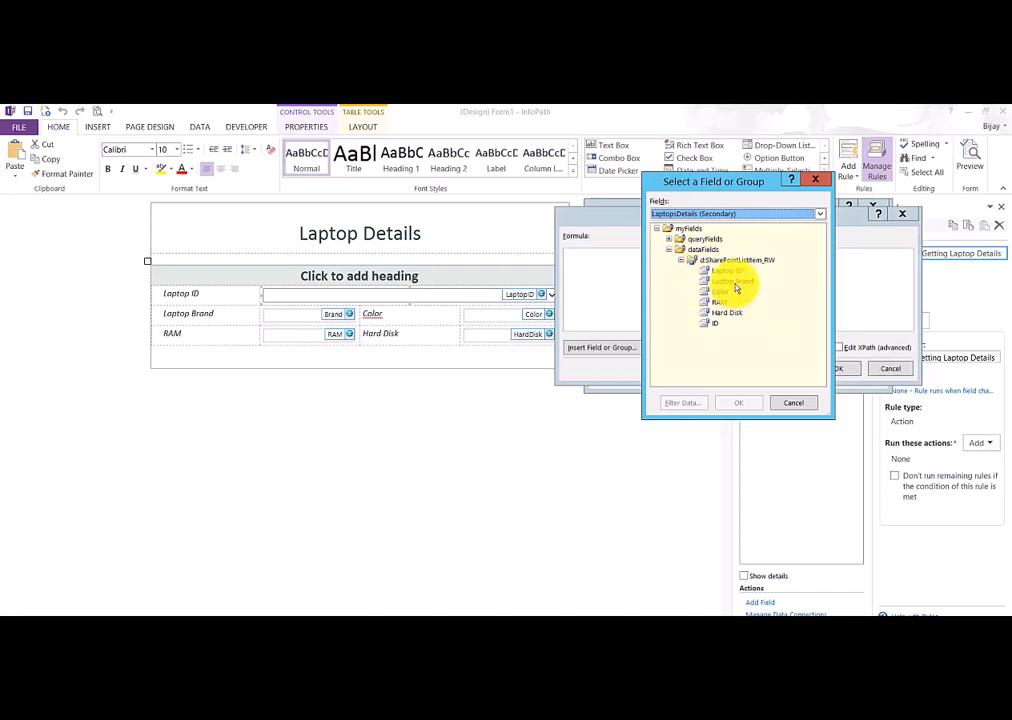
left_click(730, 283)
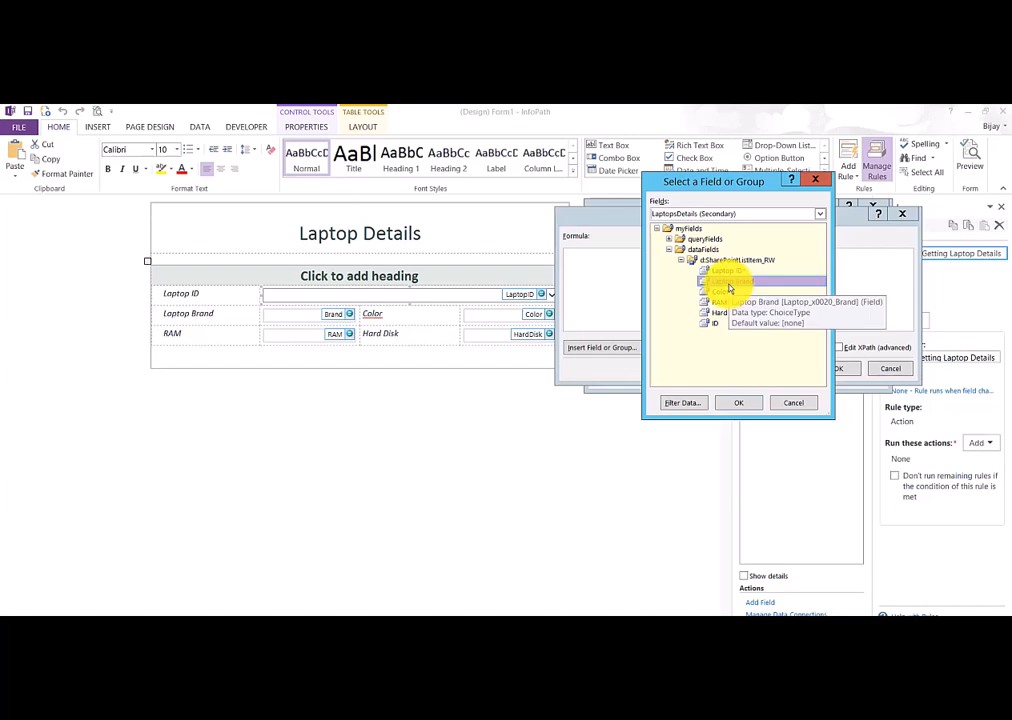
left_click(745, 405)
Verify the Laptop Brand formula and confirm it together with the Set a field's value action.
left_click(763, 357)
left_click(502, 412)
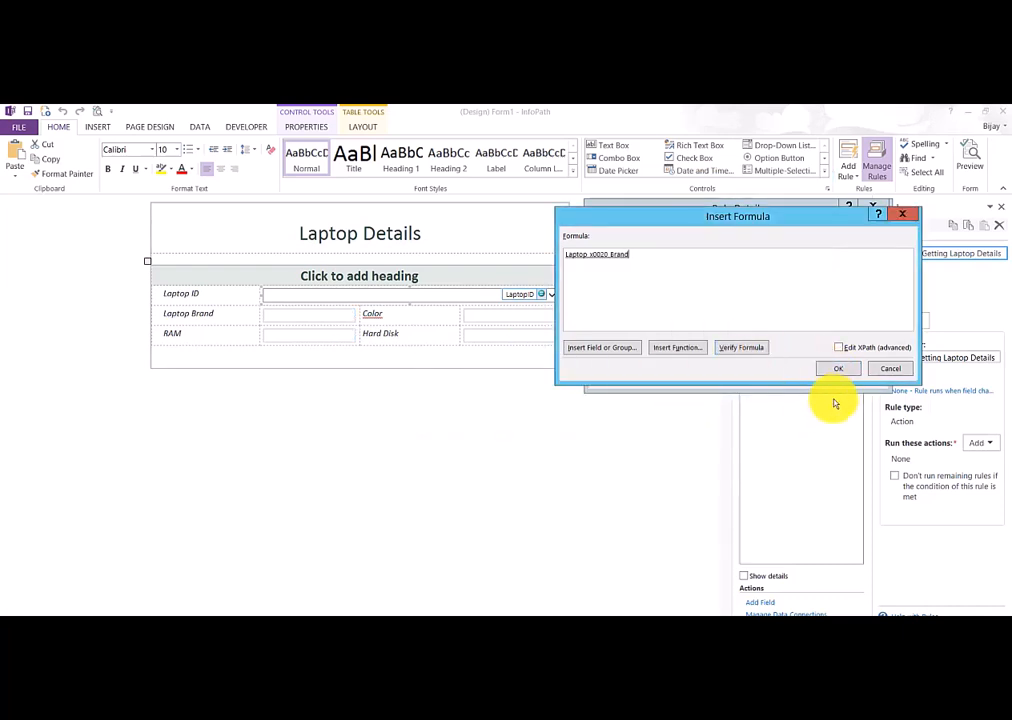
left_click(836, 368)
left_click(795, 374)
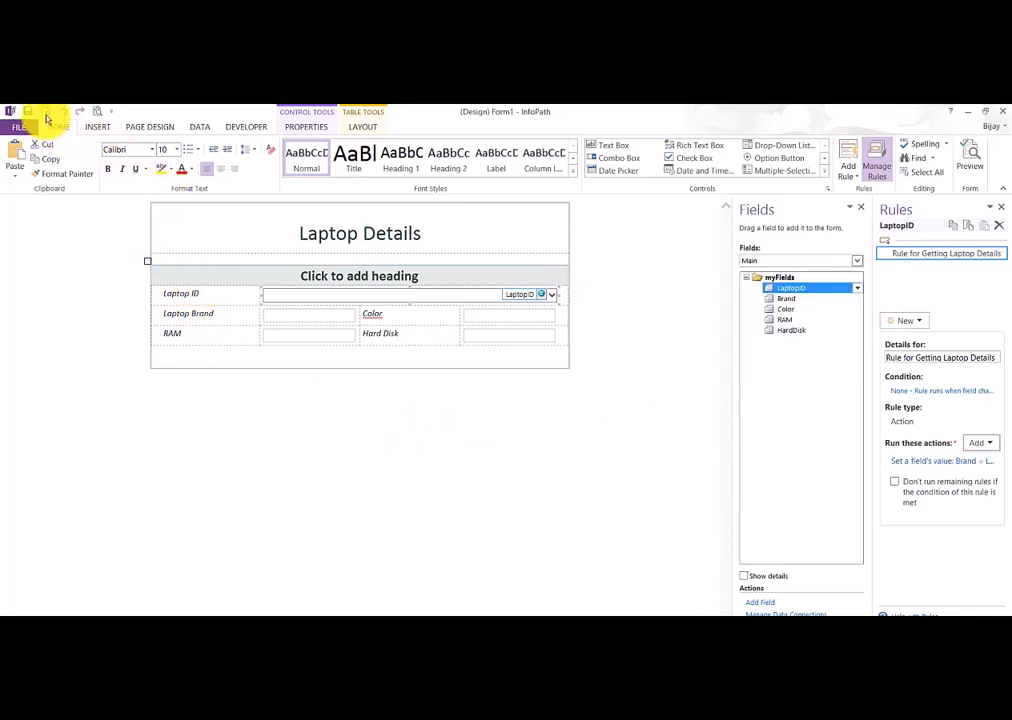
Publish the Laptop Details form template again and open the published form in the browser.
left_click(46, 115)
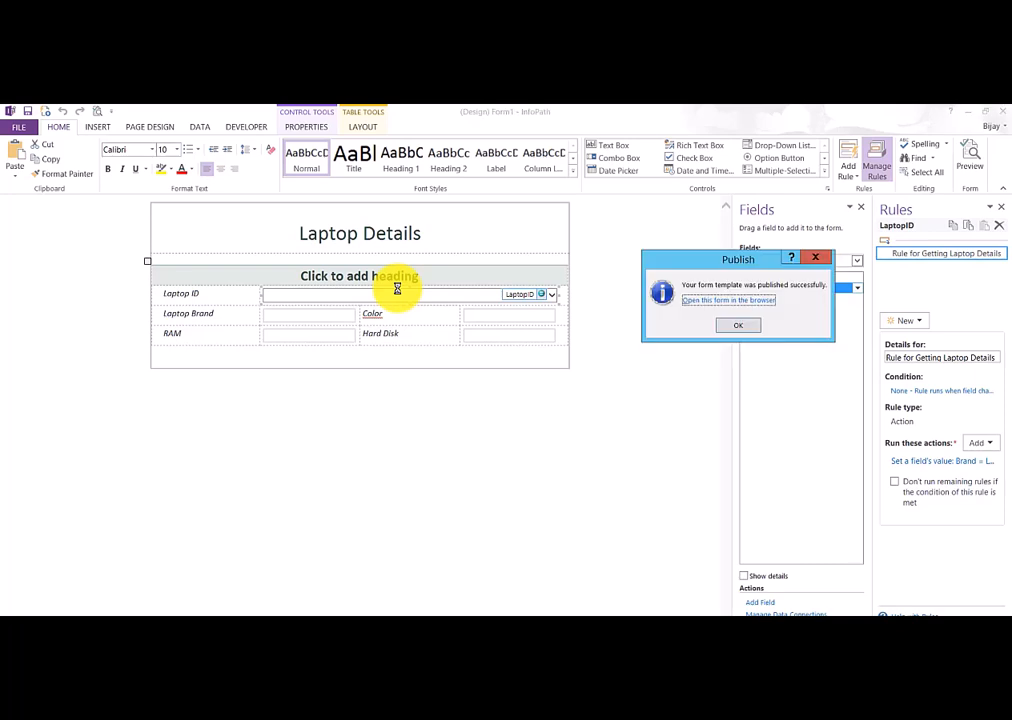
left_click(731, 318)
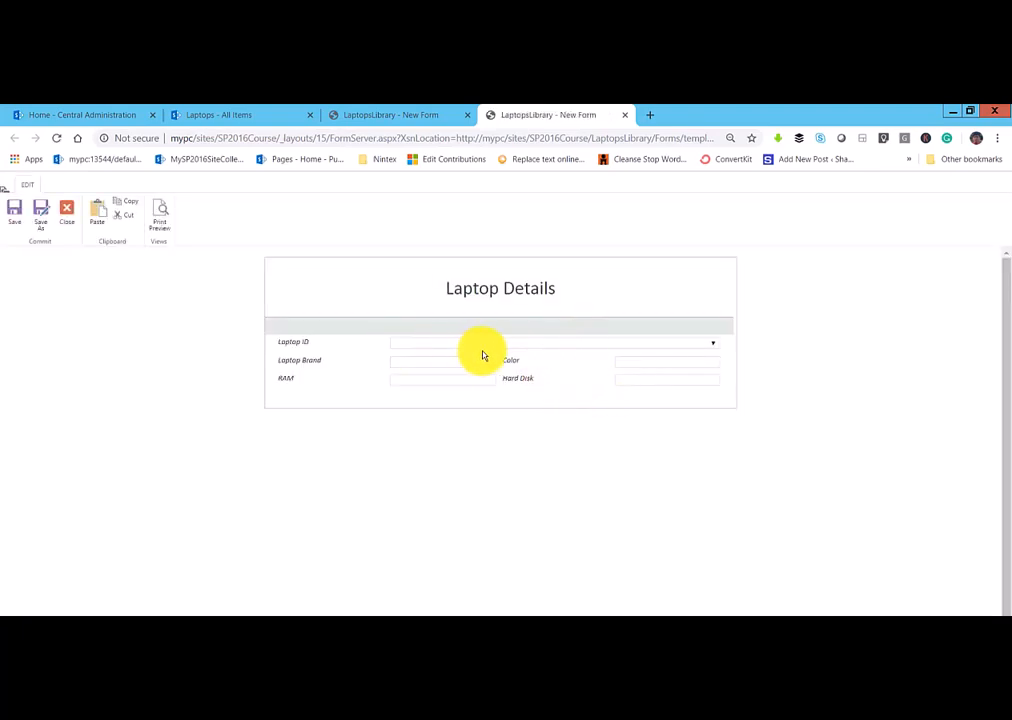
Test the brand lookup with Laptop IDs HP0987, Dell8765 and IBM7654, and check the brands in the SharePoint Laptops list.
left_click(578, 346)
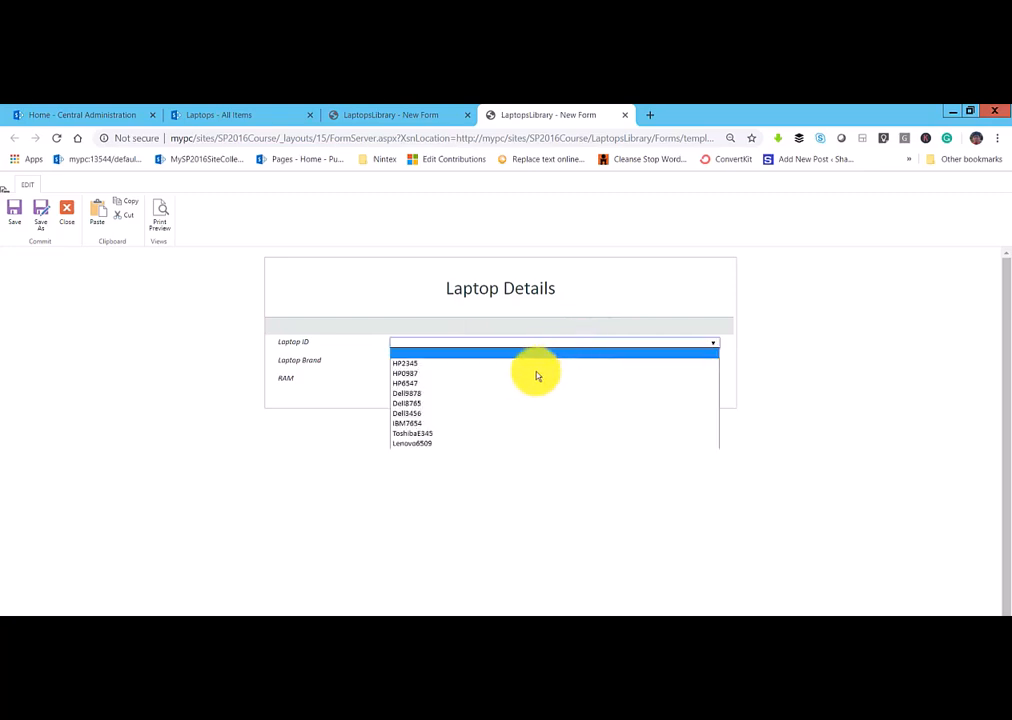
left_click(414, 374)
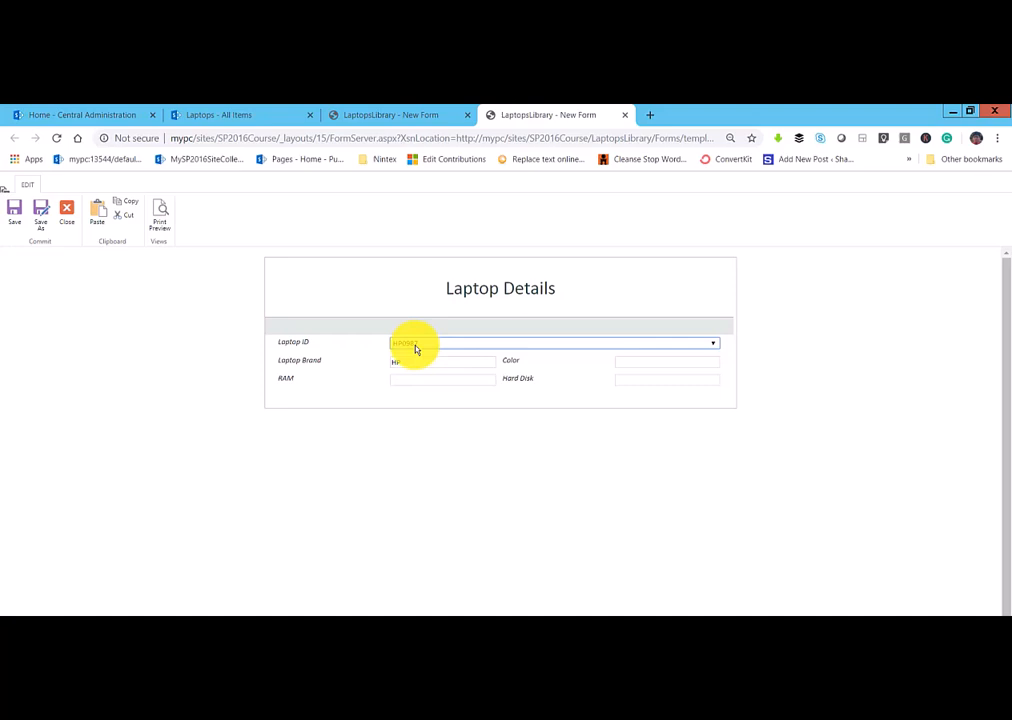
left_click(433, 346)
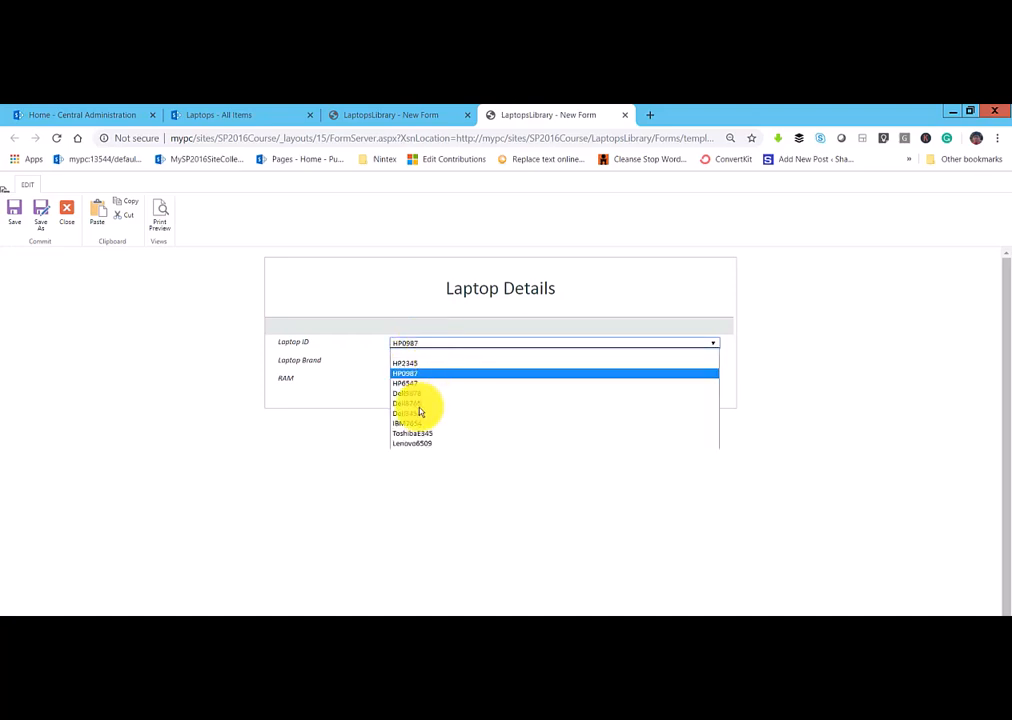
left_click(421, 411)
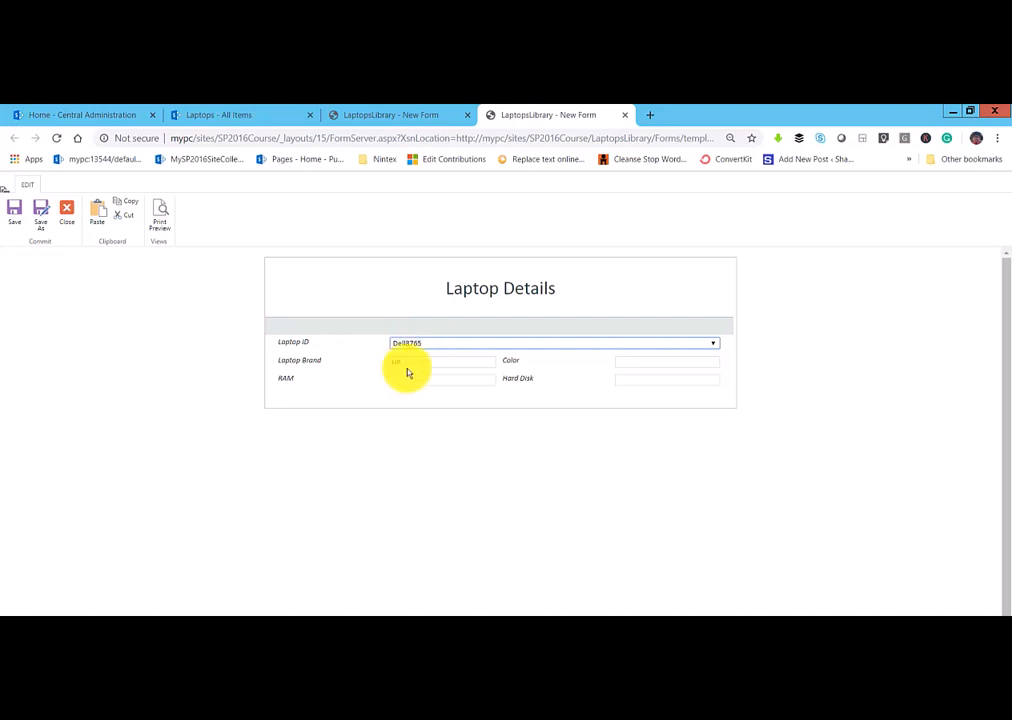
left_click(440, 346)
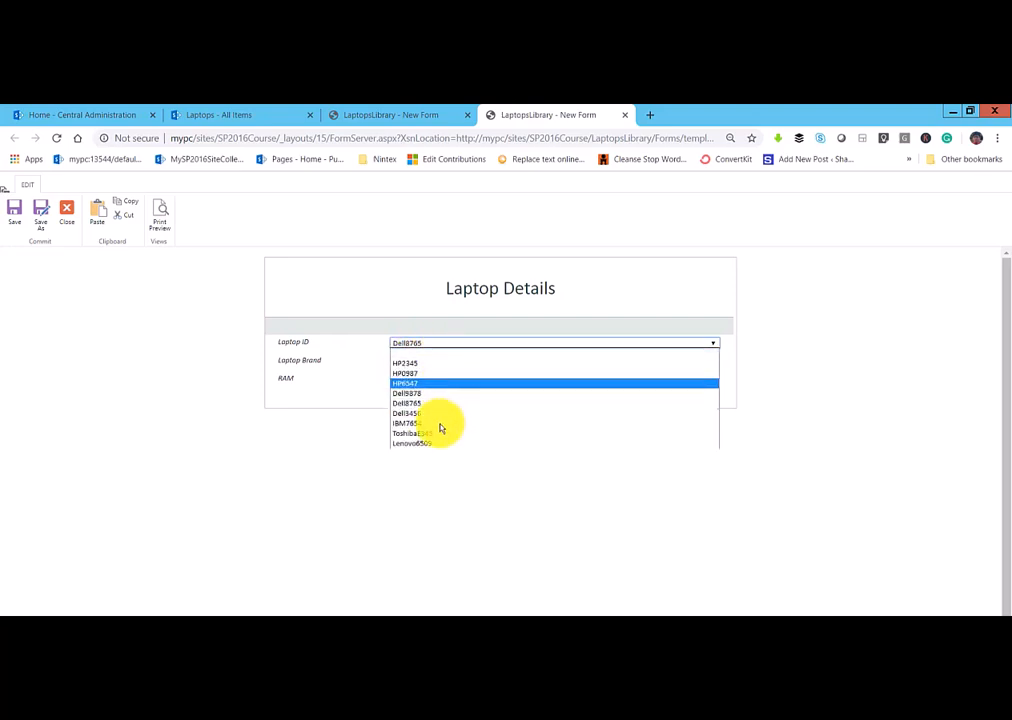
left_click(440, 423)
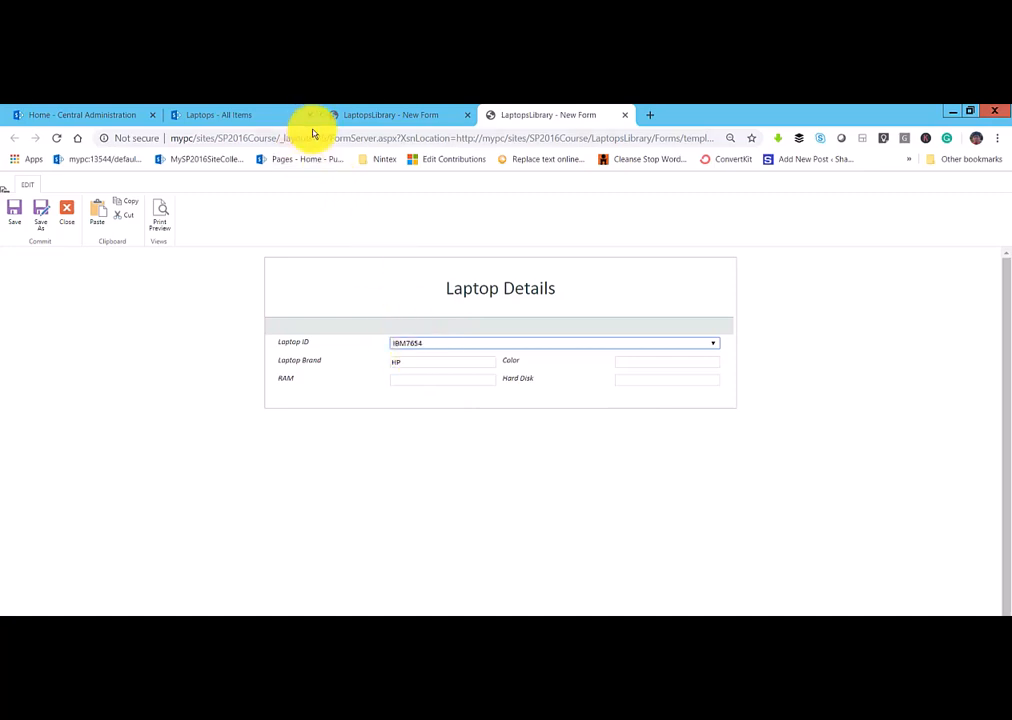
left_click(240, 116)
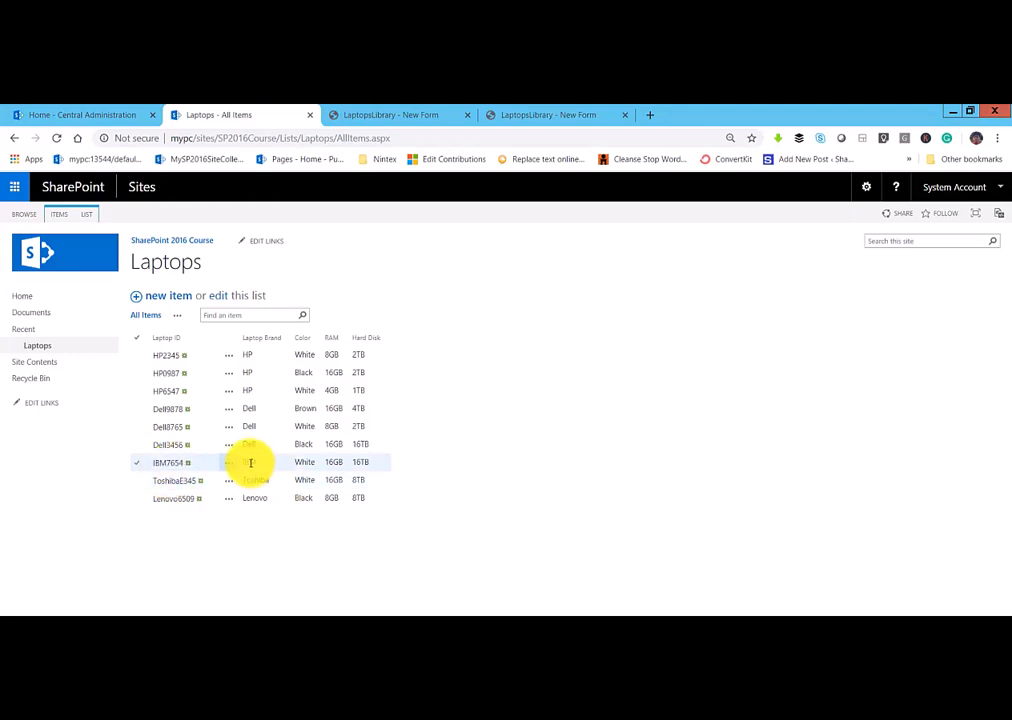
Check the two open Laptop Details forms, close the older one, and select the HP2345 item in the Laptops list.
left_click(430, 118)
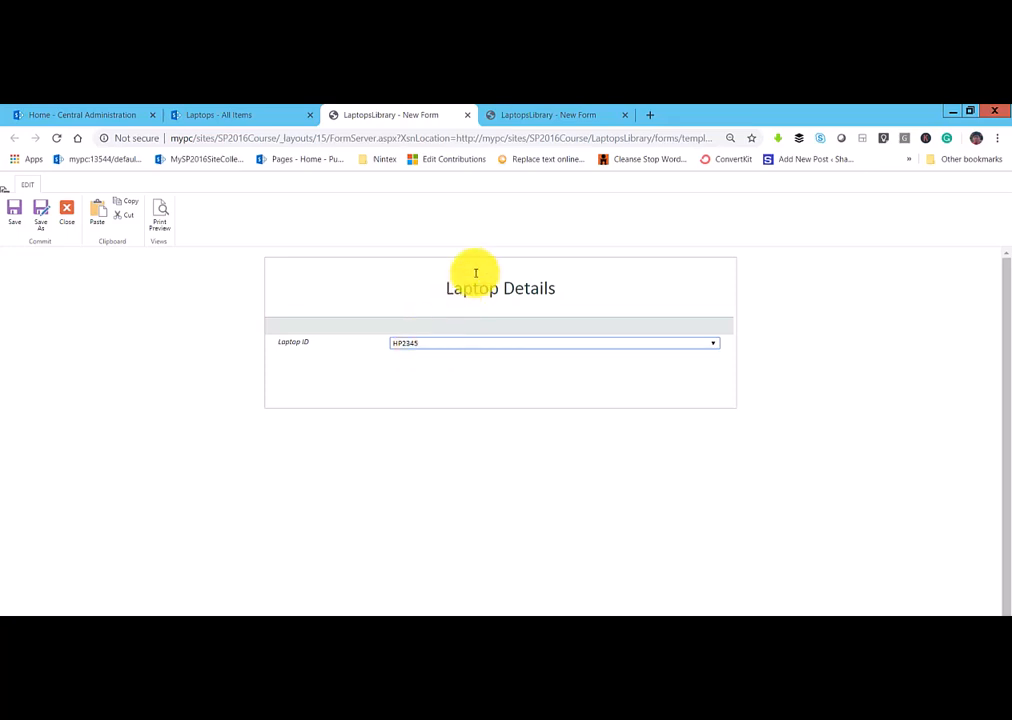
left_click(428, 345)
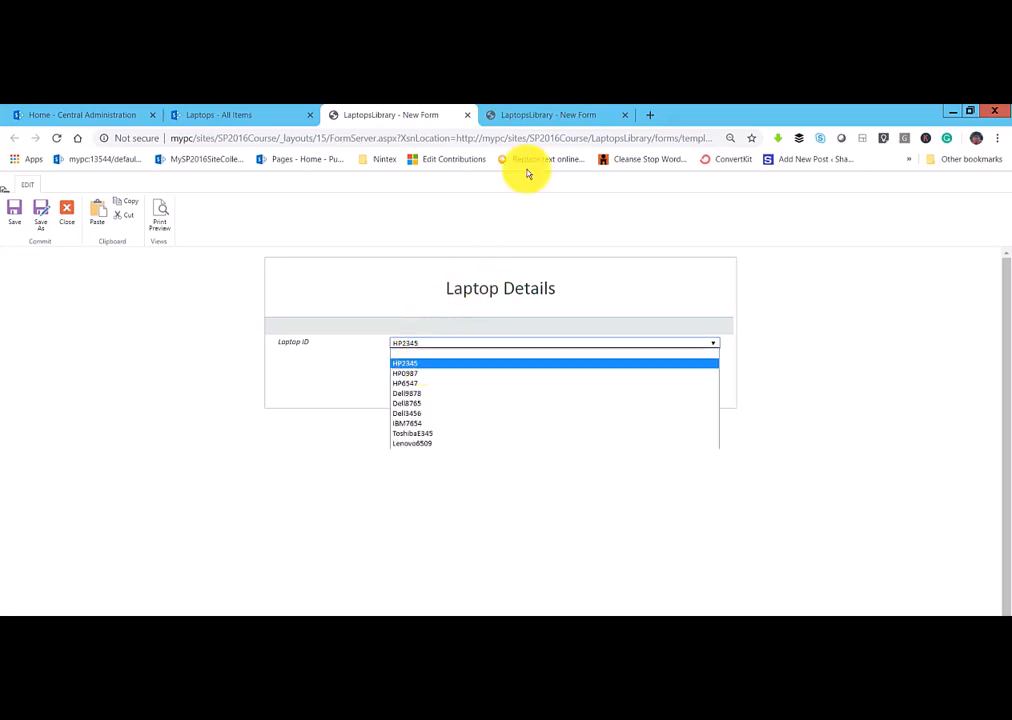
left_click(542, 115)
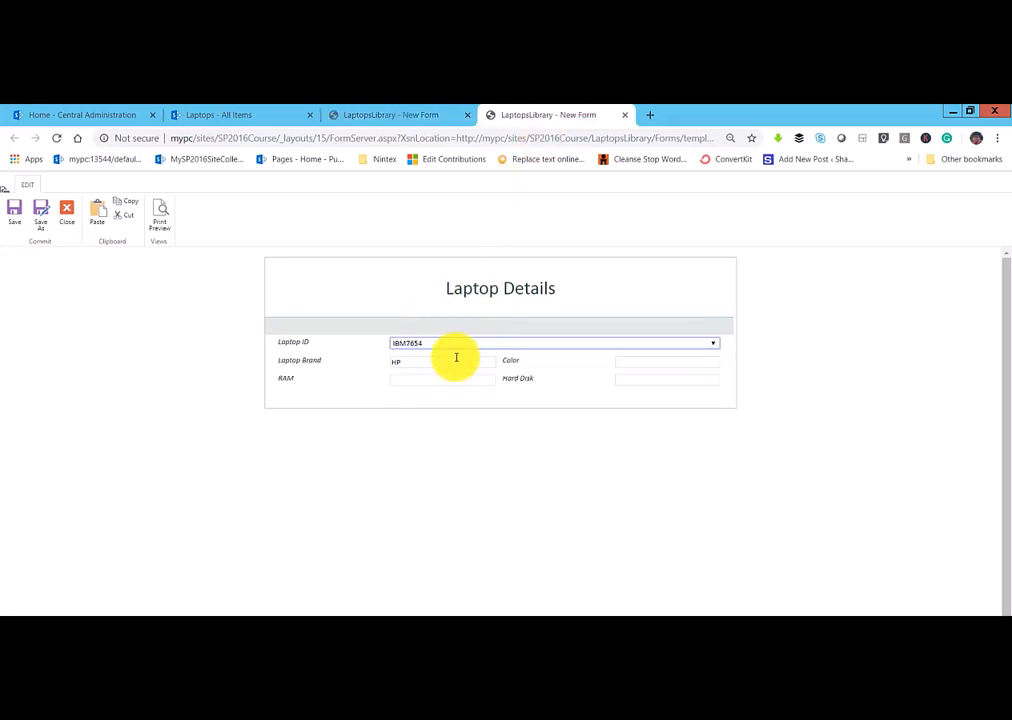
left_click(467, 115)
left_click(263, 113)
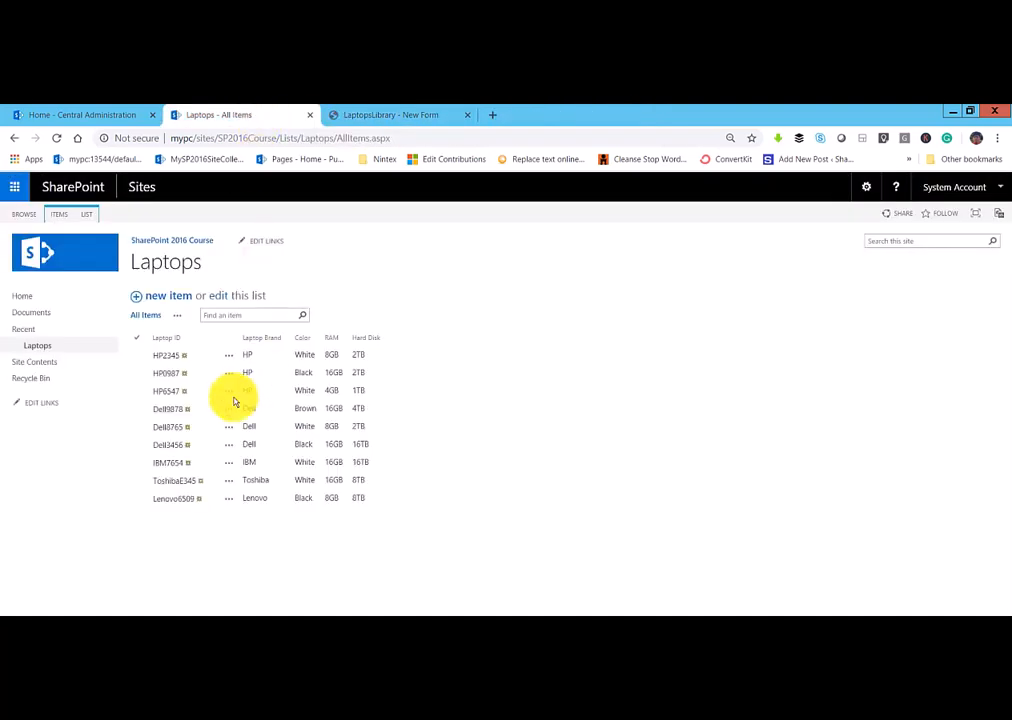
left_click(250, 356)
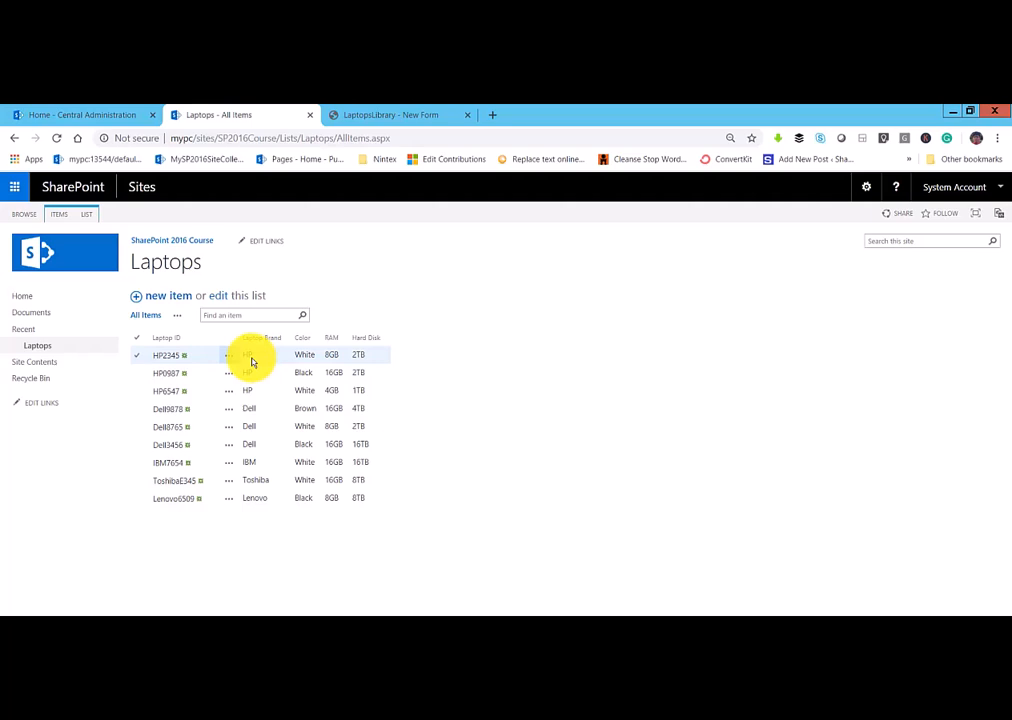
Test the brand lookup with laptop ID Lenovo6509 in the Laptop Details form, close the form, and return to InfoPath.
left_click(373, 114)
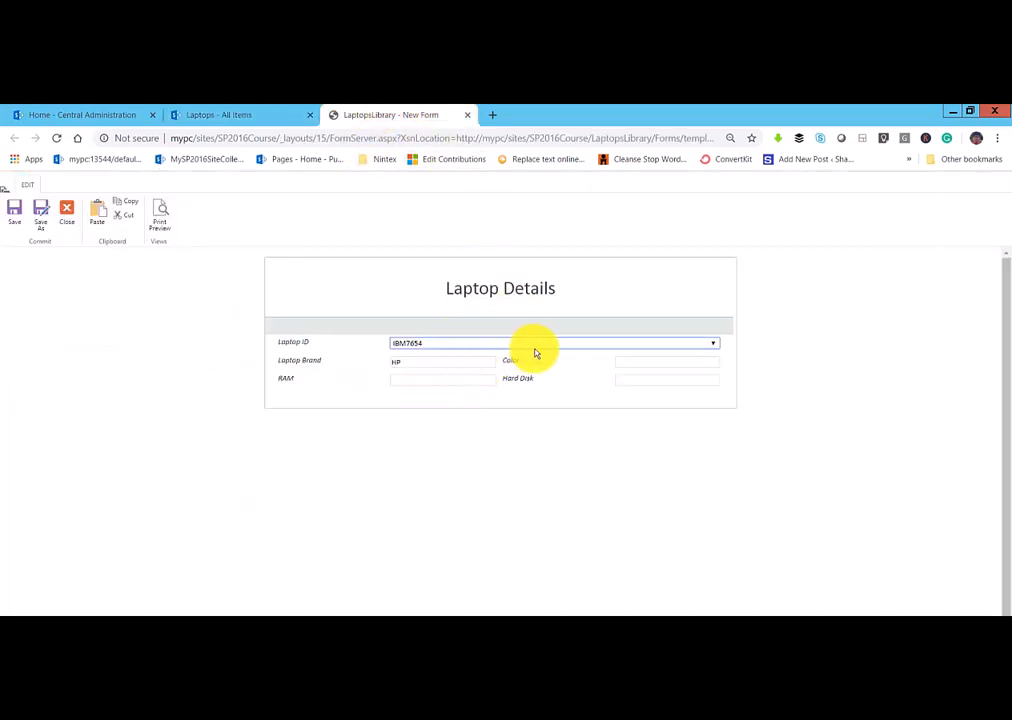
left_click(431, 347)
left_click(430, 440)
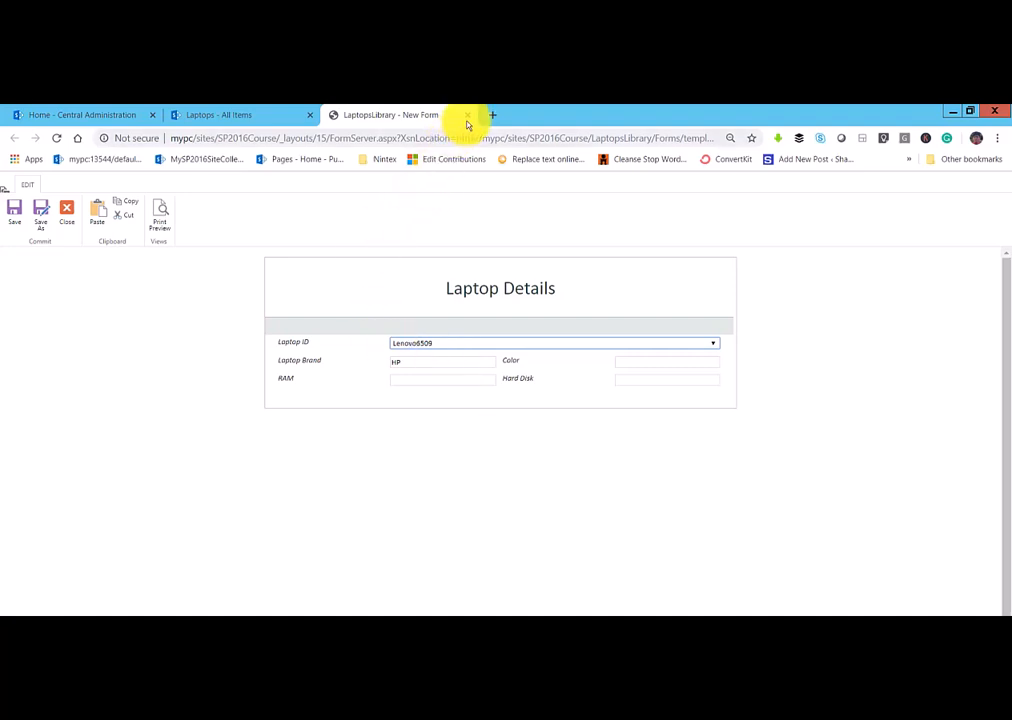
key("ctrl+w")
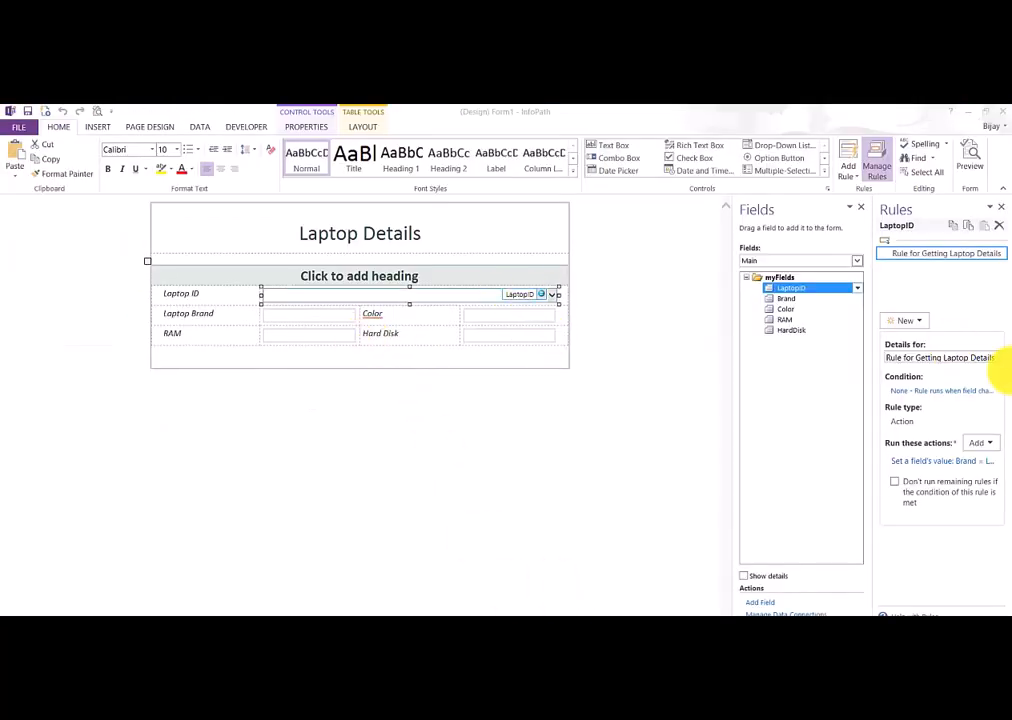
Open the value formula of the rule action that sets the Brand field and clear it.
left_click(943, 463)
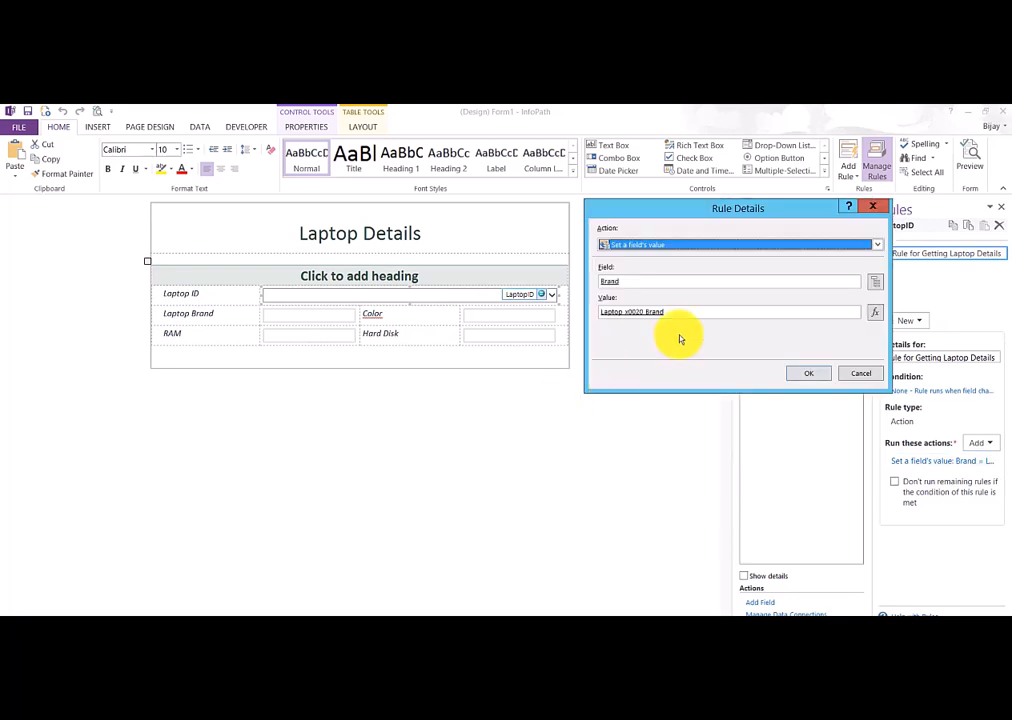
left_click(877, 313)
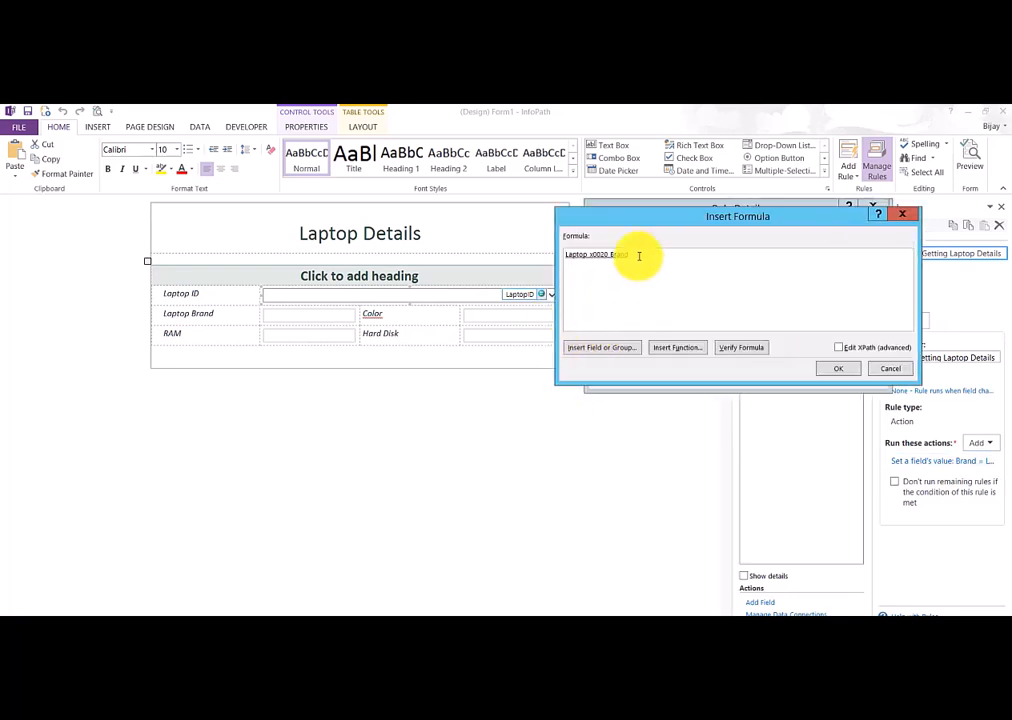
key("Delete")
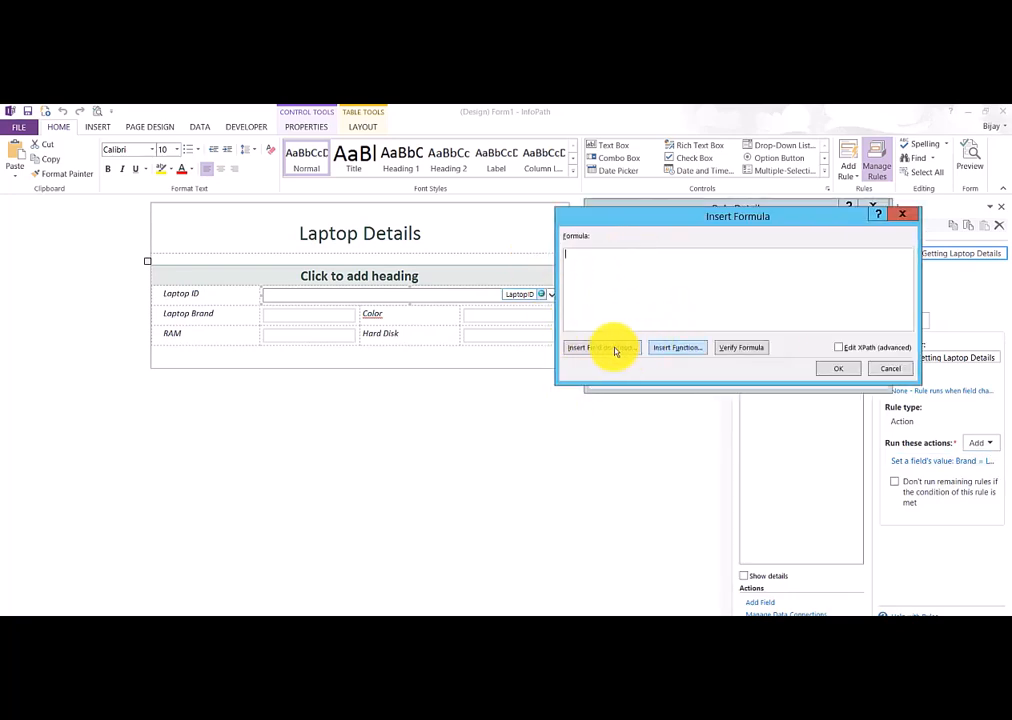
Choose the Laptop Brand data field of the LaptopsDetails secondary data source as the field to insert in the formula.
left_click(605, 348)
left_click(708, 215)
left_click(710, 221)
left_click(710, 221)
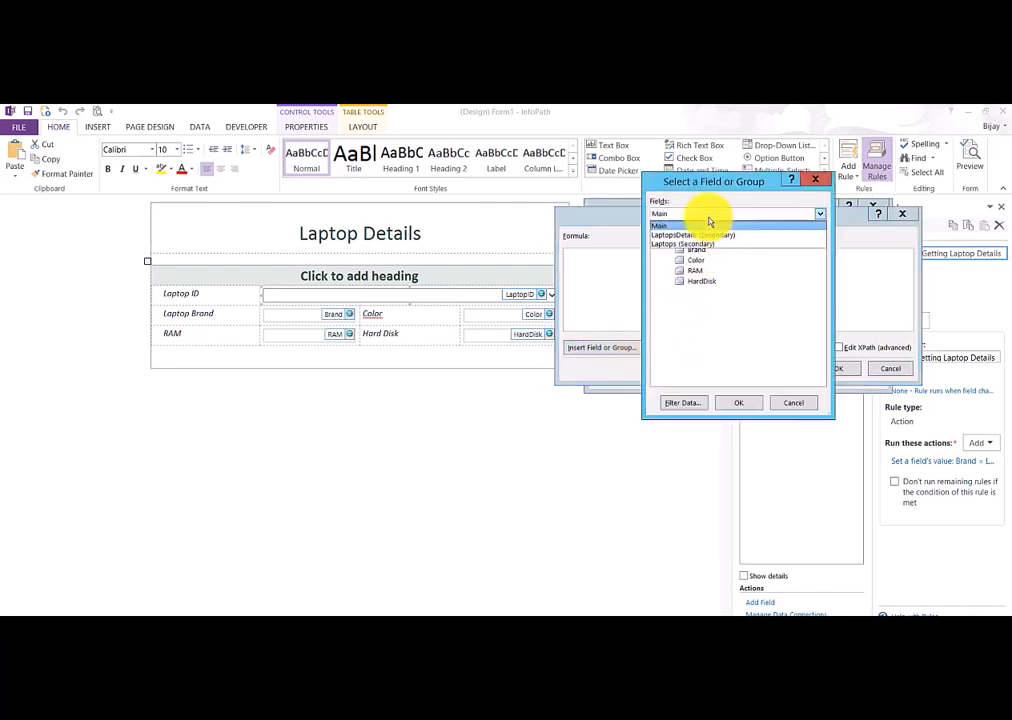
left_click(713, 234)
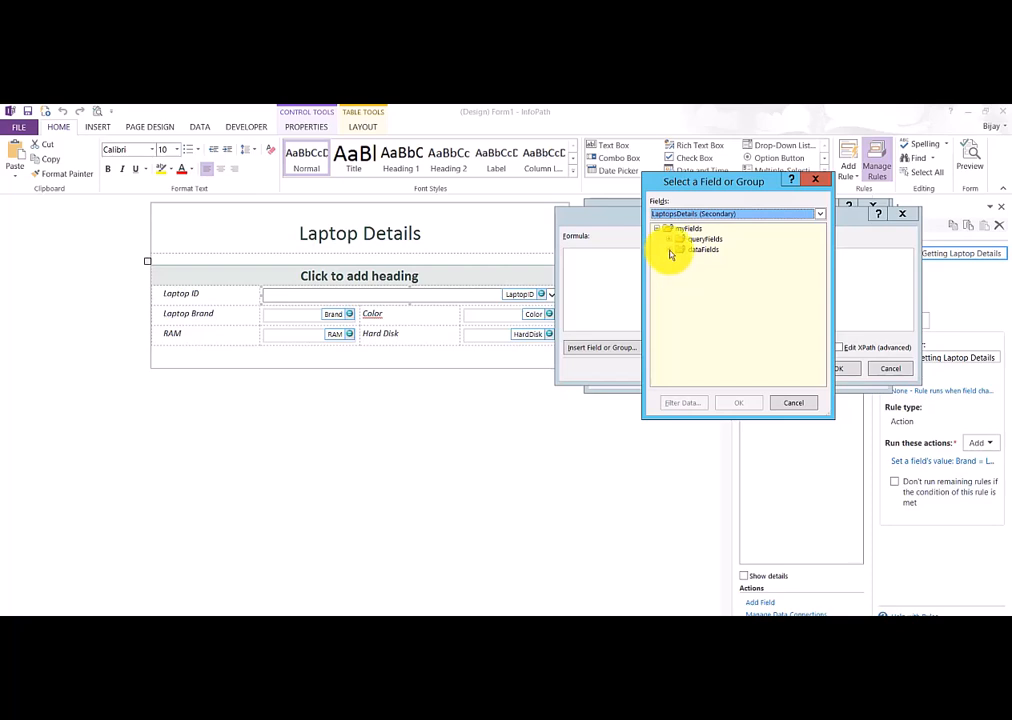
left_click(669, 249)
left_click(681, 260)
left_click(727, 281)
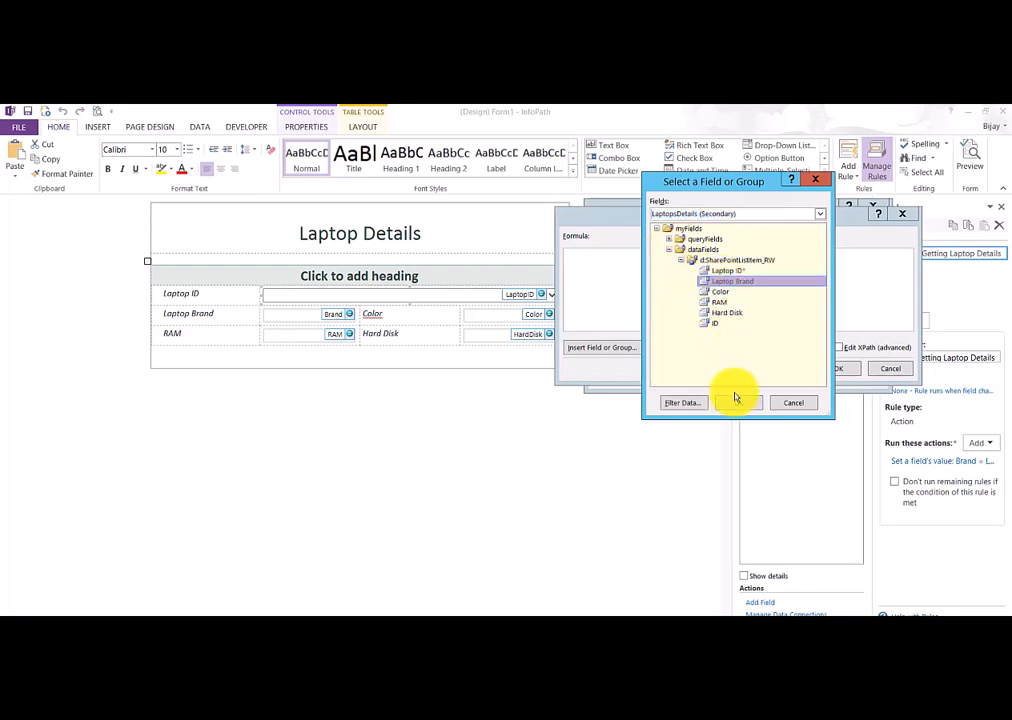
Add a data filter to the Laptop Brand field and compare on Laptop ID from the LaptopsDetails data source.
left_click(681, 403)
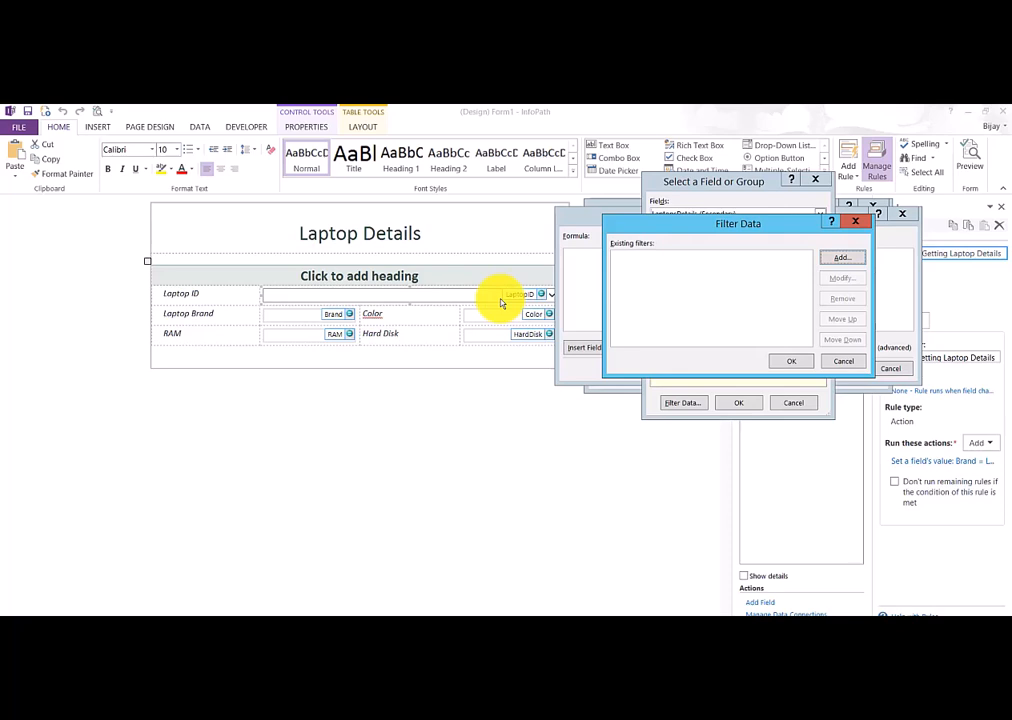
left_click(835, 260)
left_click(645, 293)
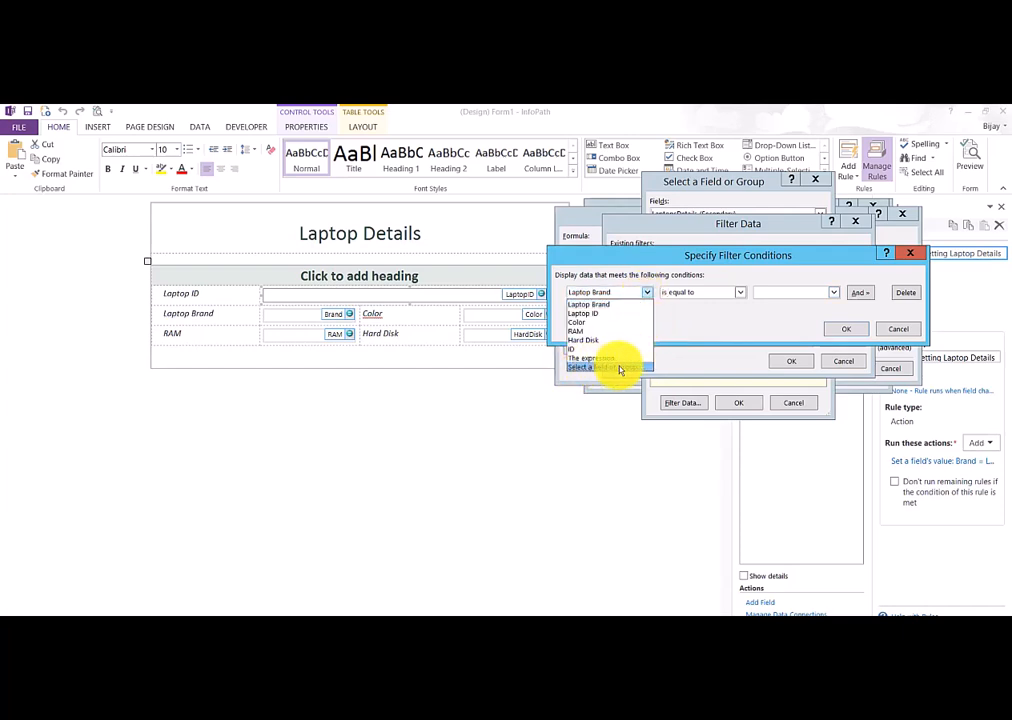
left_click(620, 370)
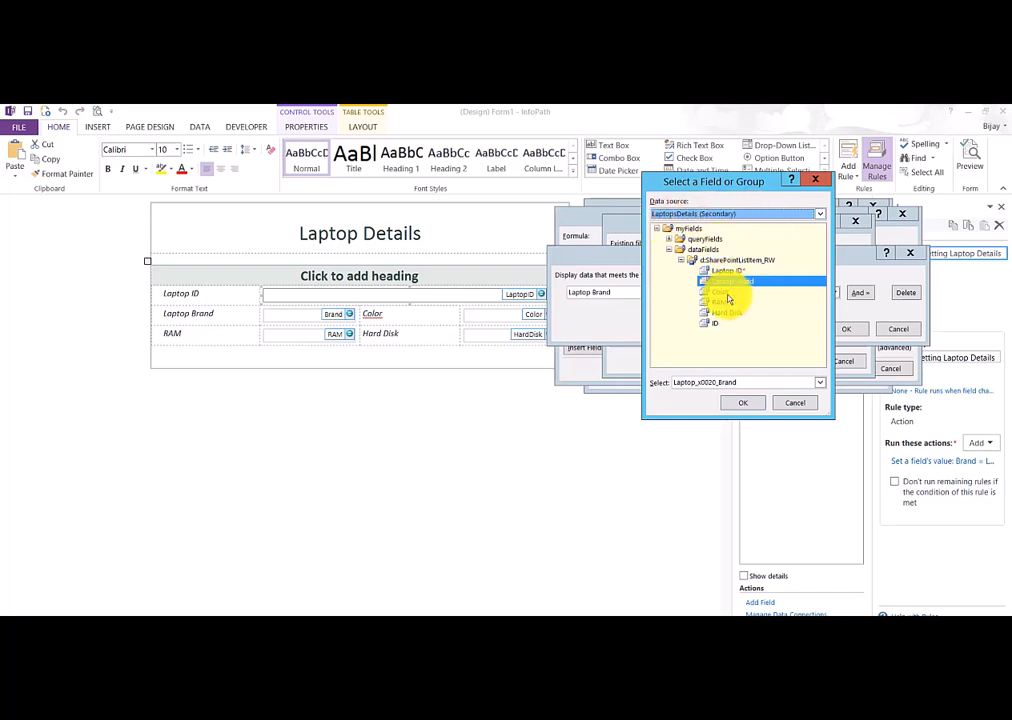
left_click(727, 272)
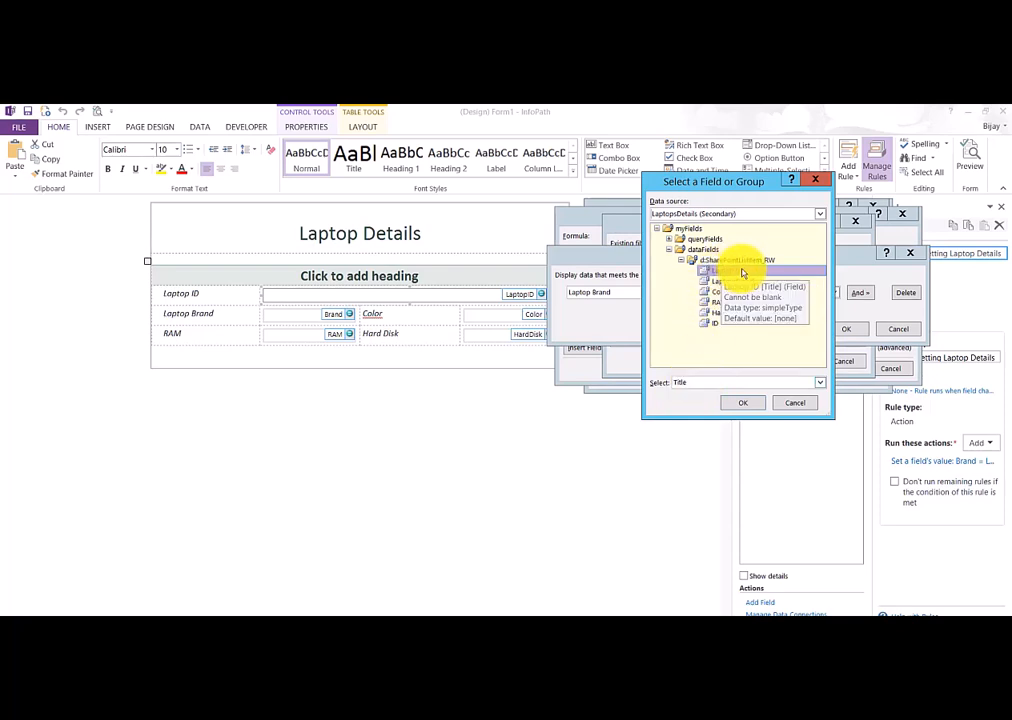
left_click(745, 404)
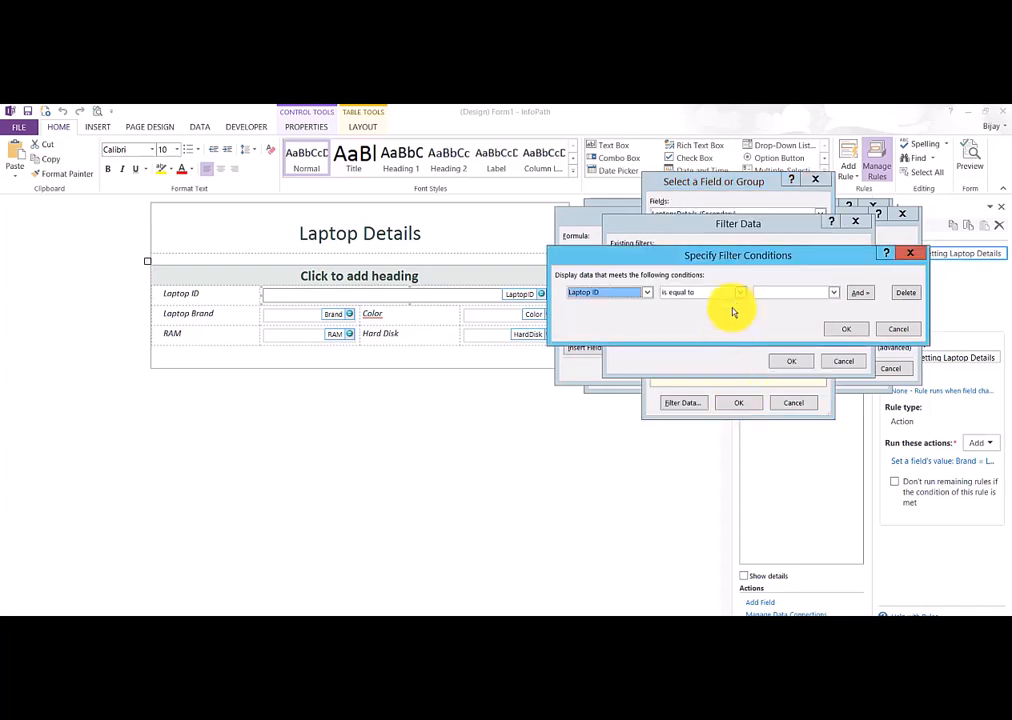
Require the filter's Laptop ID to equal the LaptopID field of the Main data source and insert the filtered field.
left_click(795, 294)
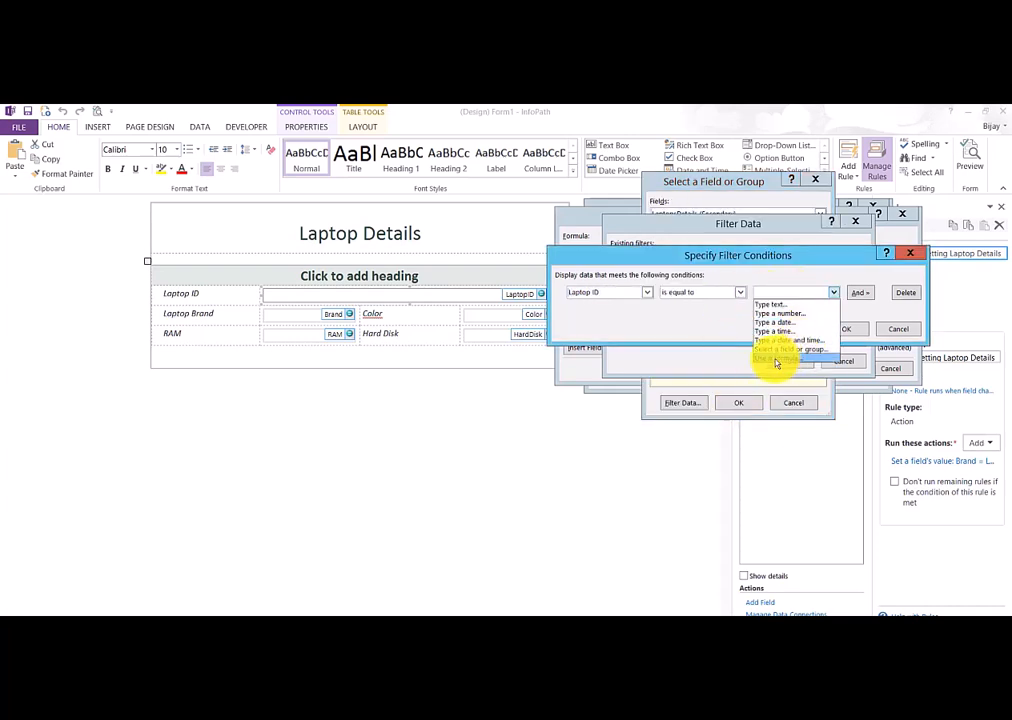
left_click(785, 350)
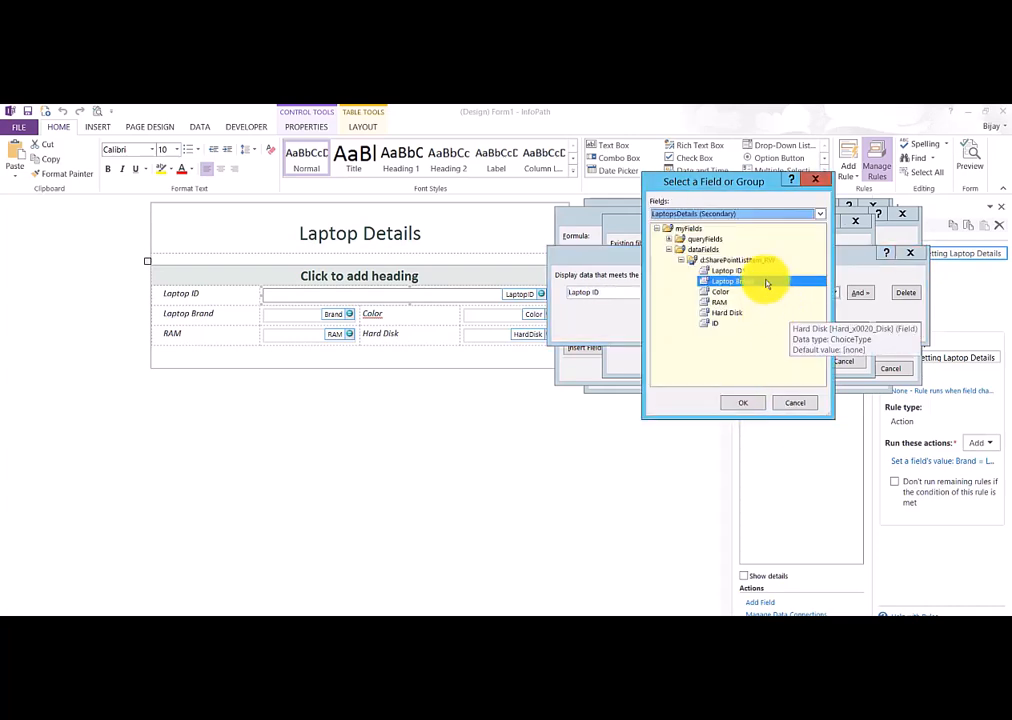
left_click(710, 219)
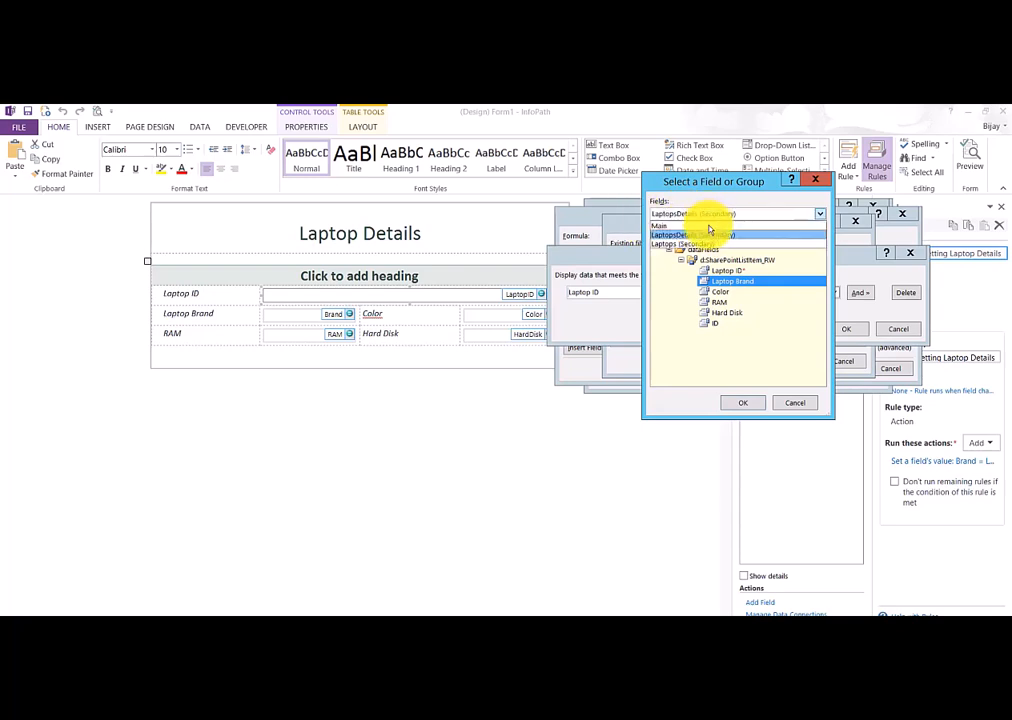
left_click(707, 227)
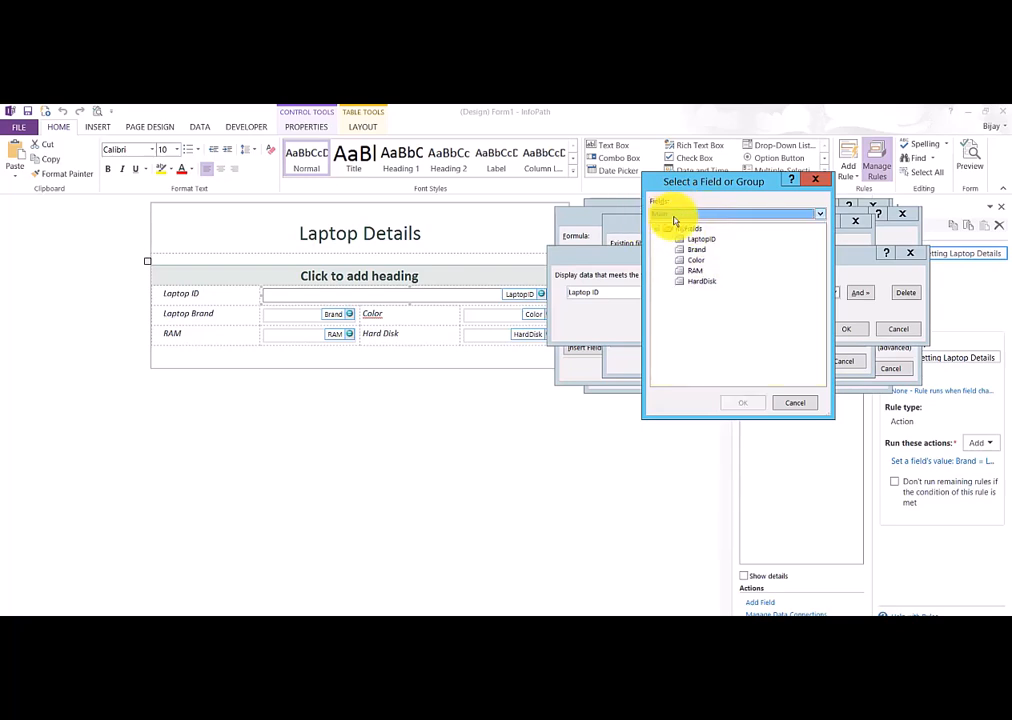
left_click(700, 241)
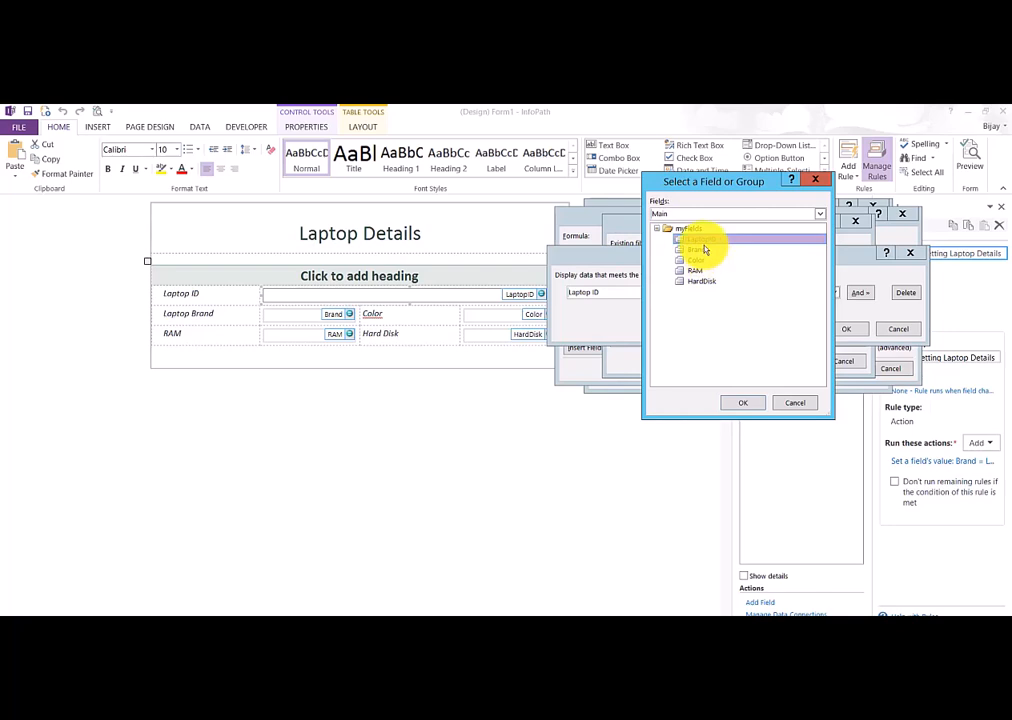
left_click(751, 406)
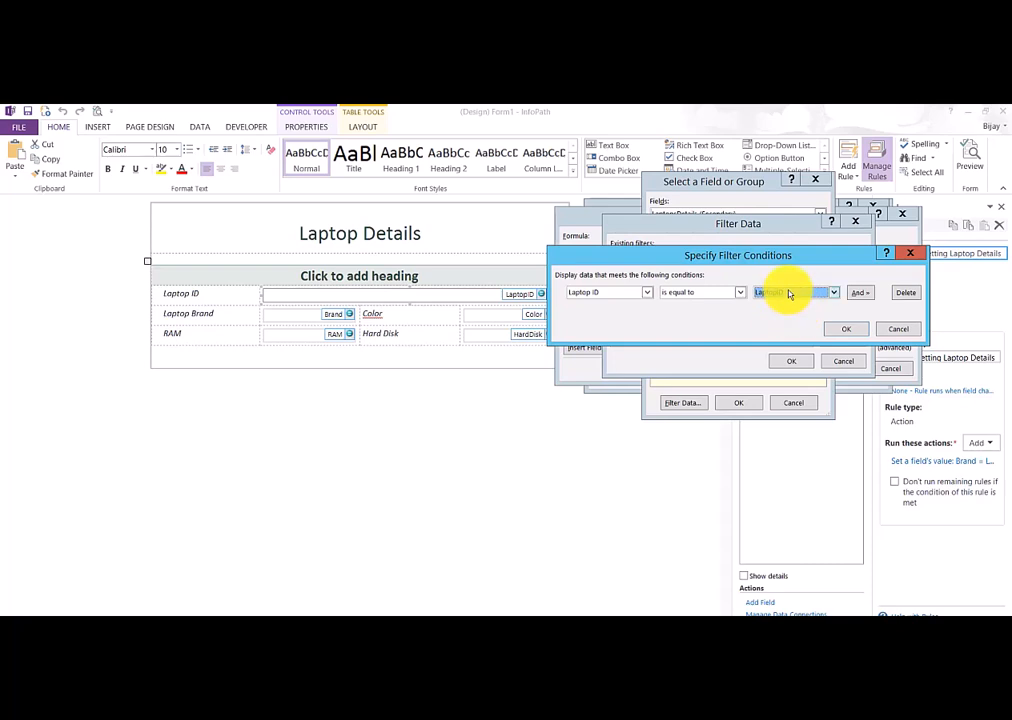
left_click(843, 331)
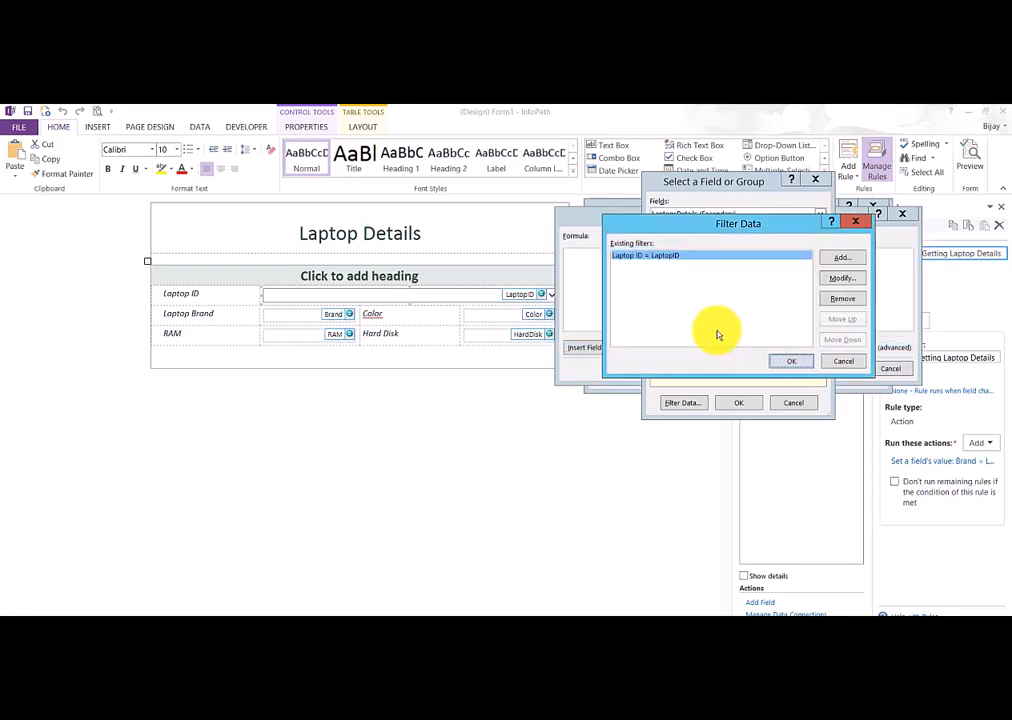
left_click(788, 359)
left_click(743, 404)
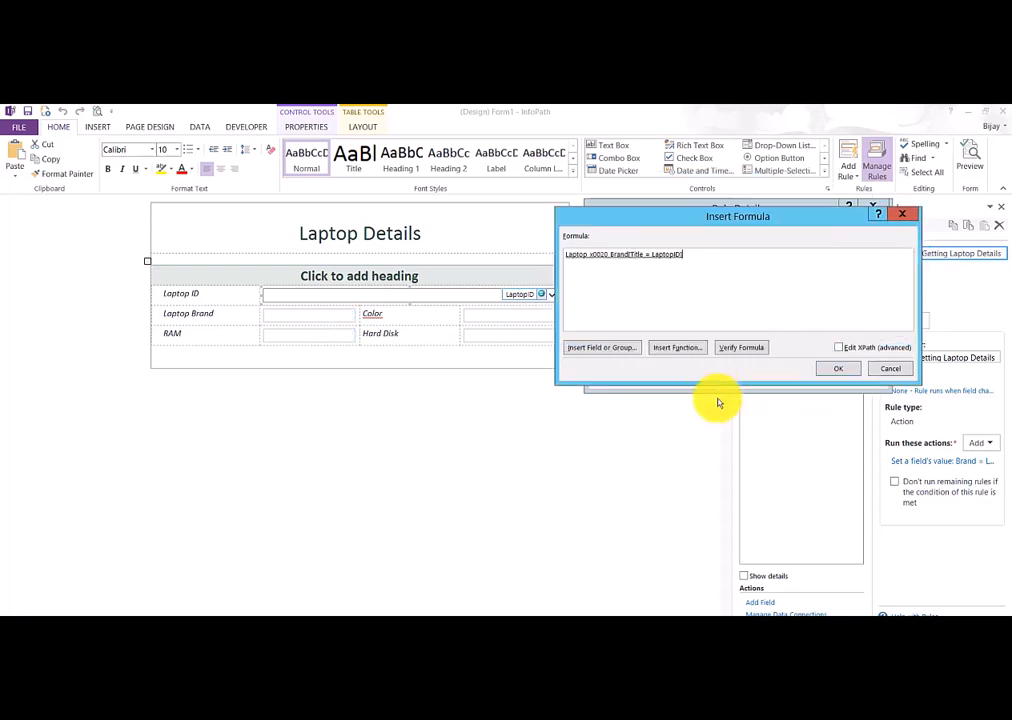
Verify the filtered Laptop Brand formula and apply it to the rule's Brand action.
left_click(728, 349)
left_click(511, 419)
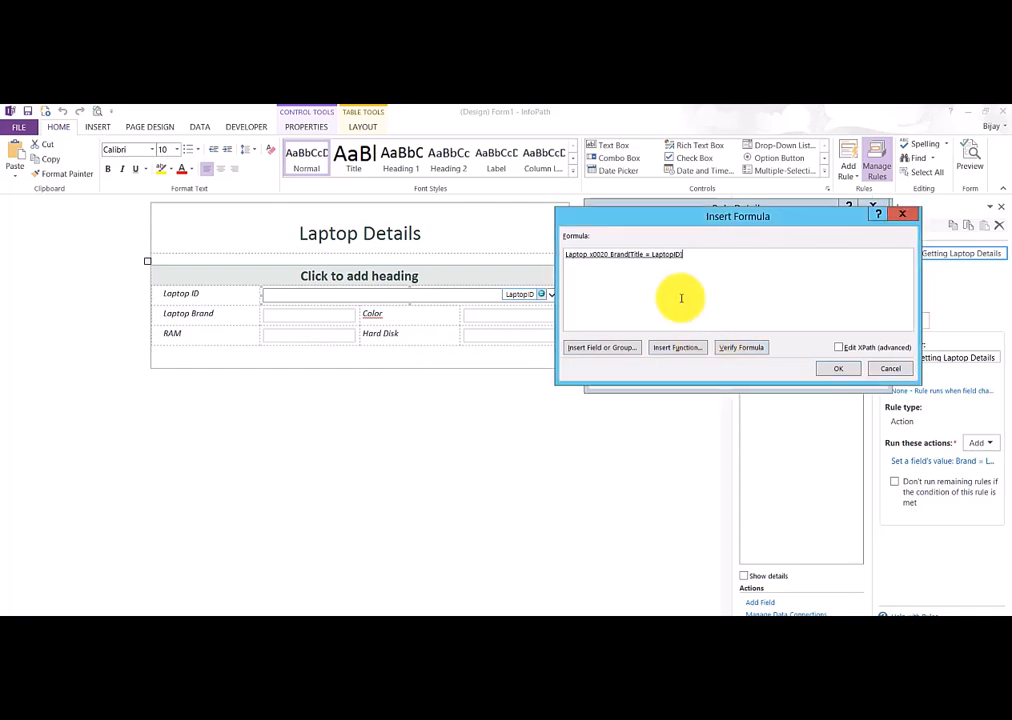
left_click(850, 372)
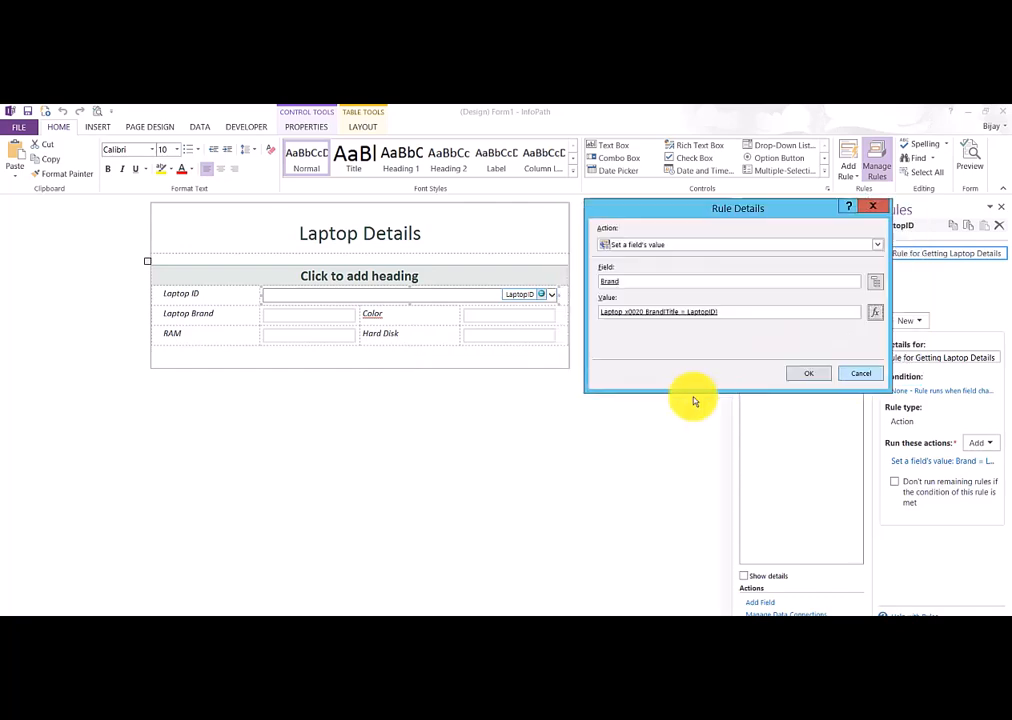
left_click(809, 374)
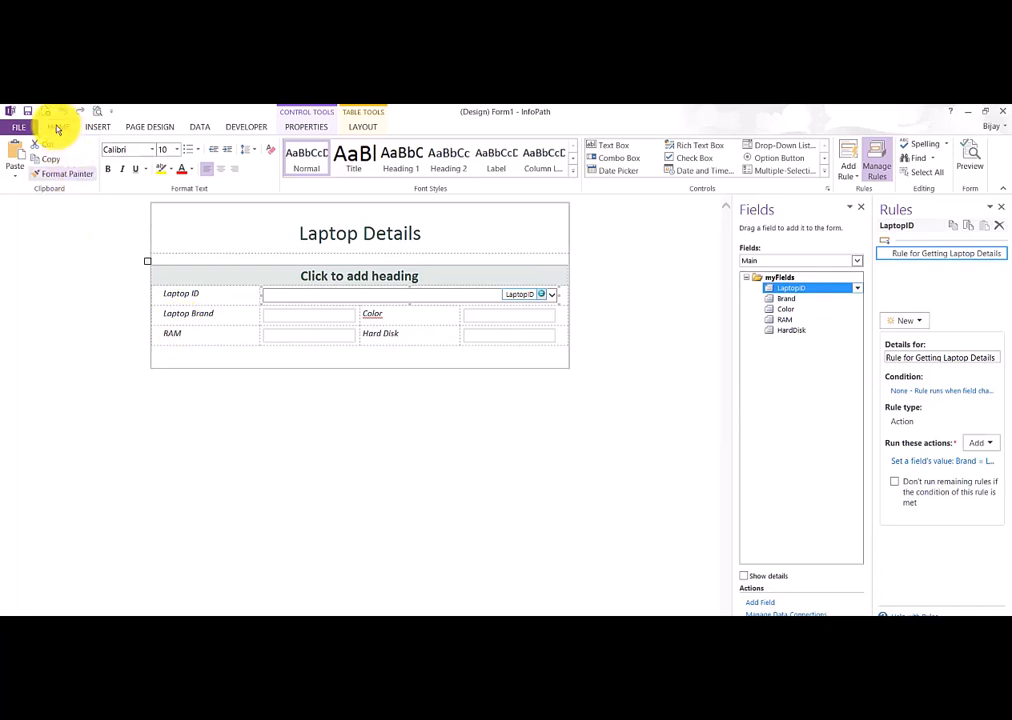
Publish the updated form template and open the published form in the browser.
left_click(46, 113)
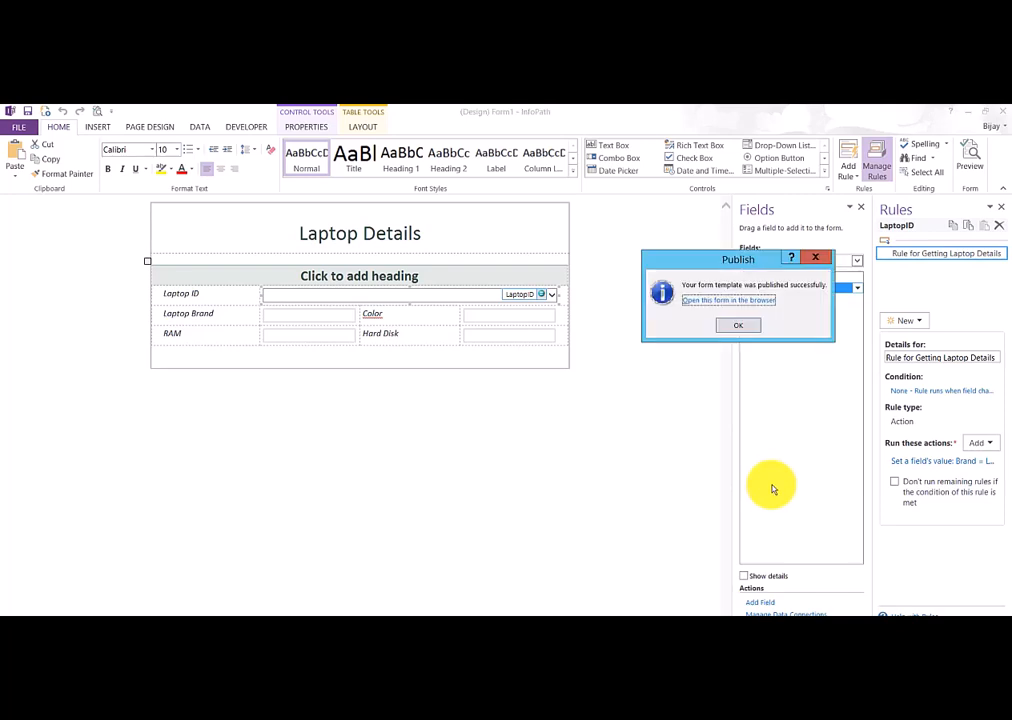
left_click(735, 301)
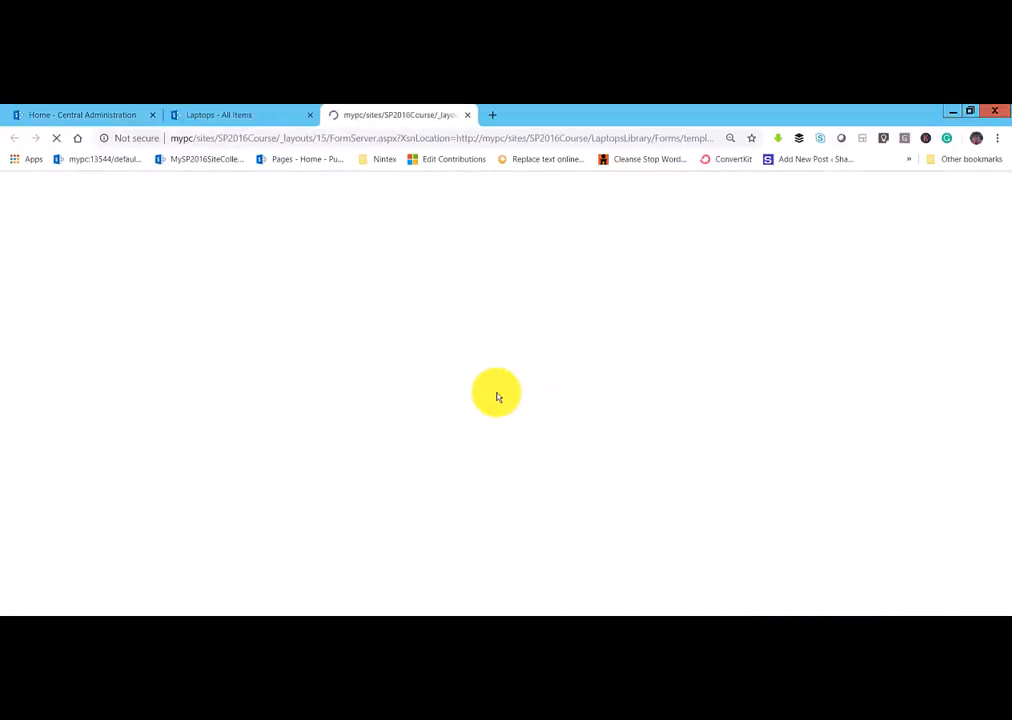
Test the brand lookup in the published form with laptop IDs Dell8765, IBM7654 and ToshibaE345, and close the form.
left_click(483, 343)
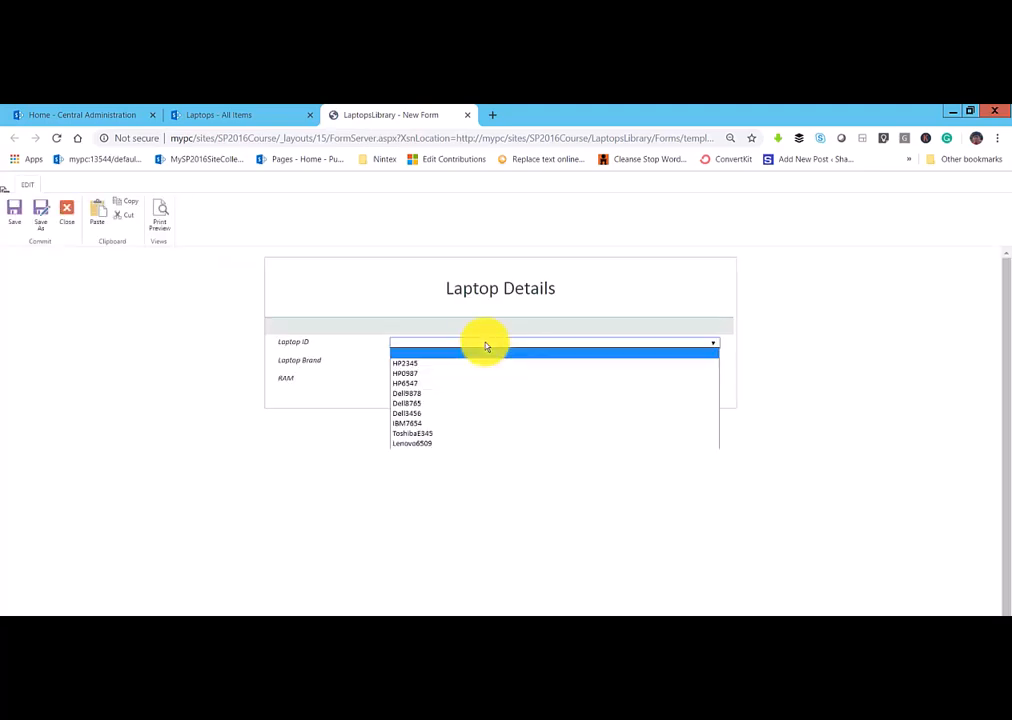
left_click(471, 413)
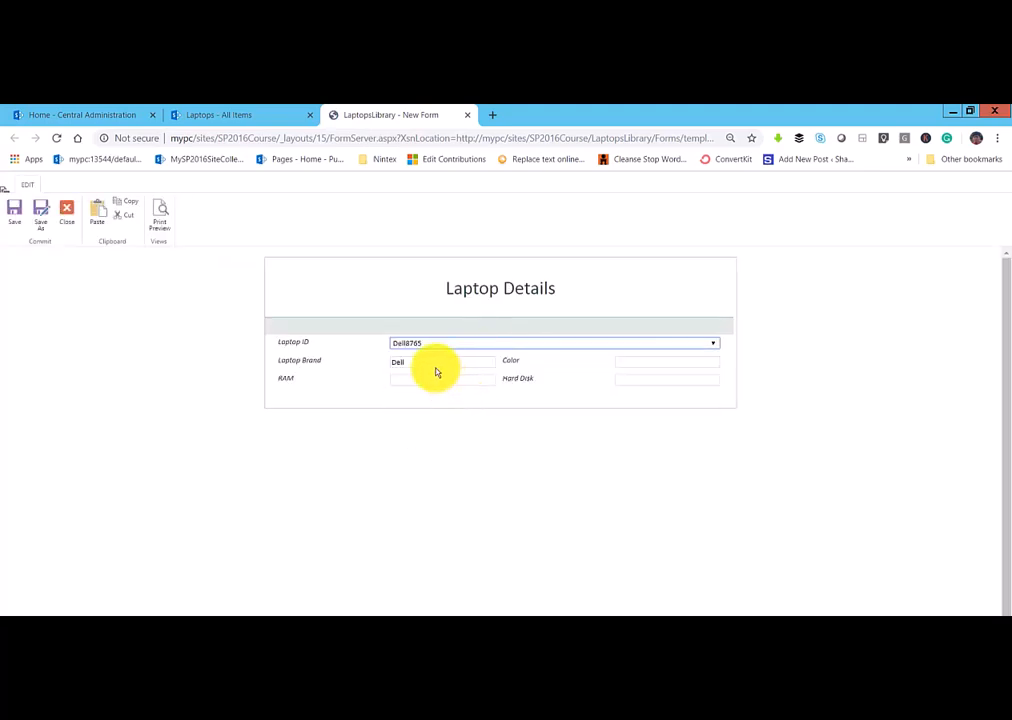
left_click(530, 347)
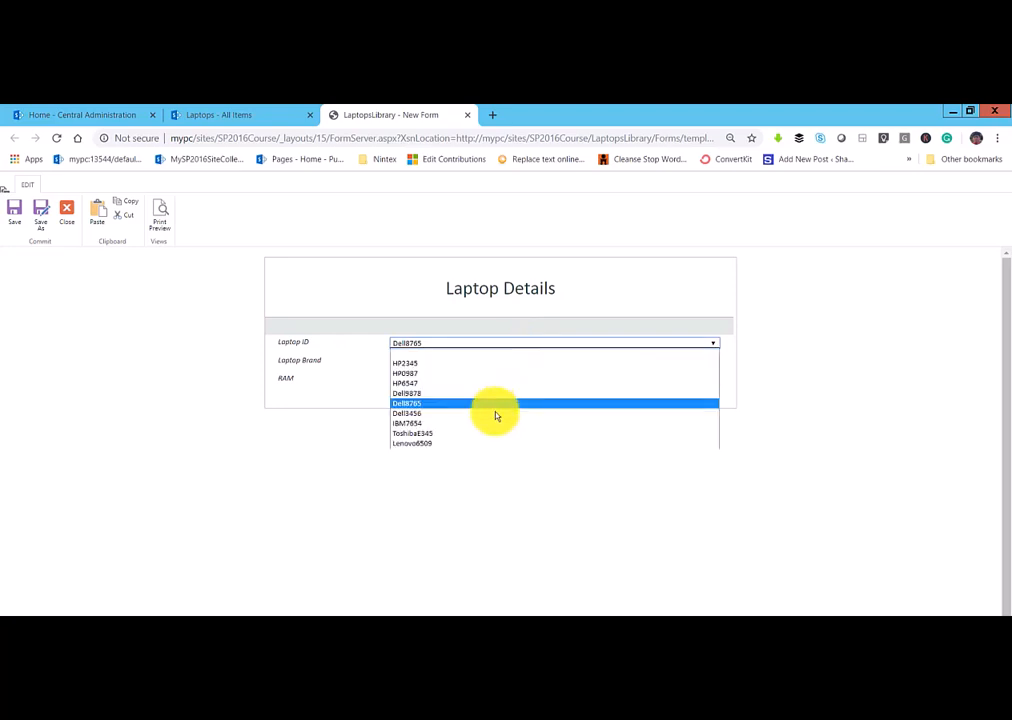
left_click(474, 424)
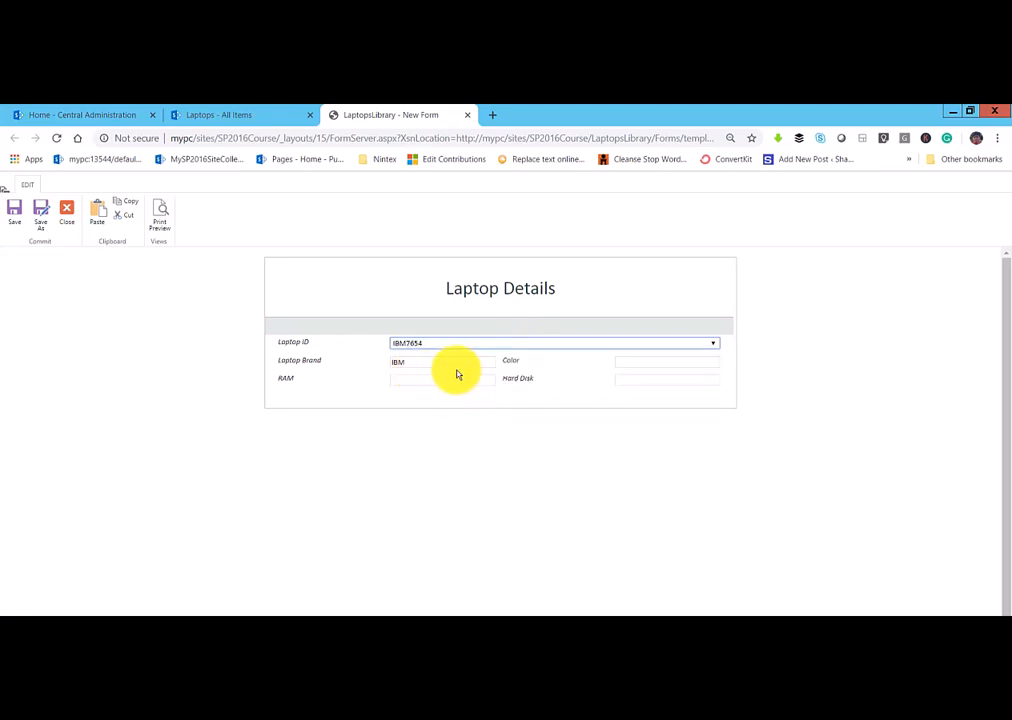
left_click(504, 343)
left_click(487, 433)
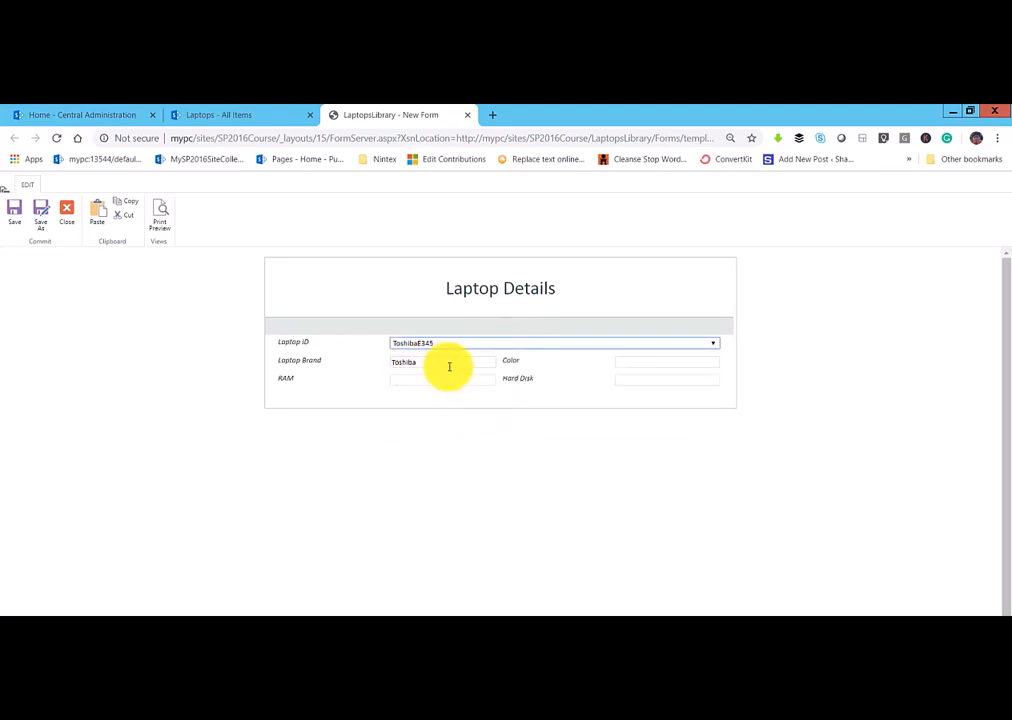
left_click(467, 115)
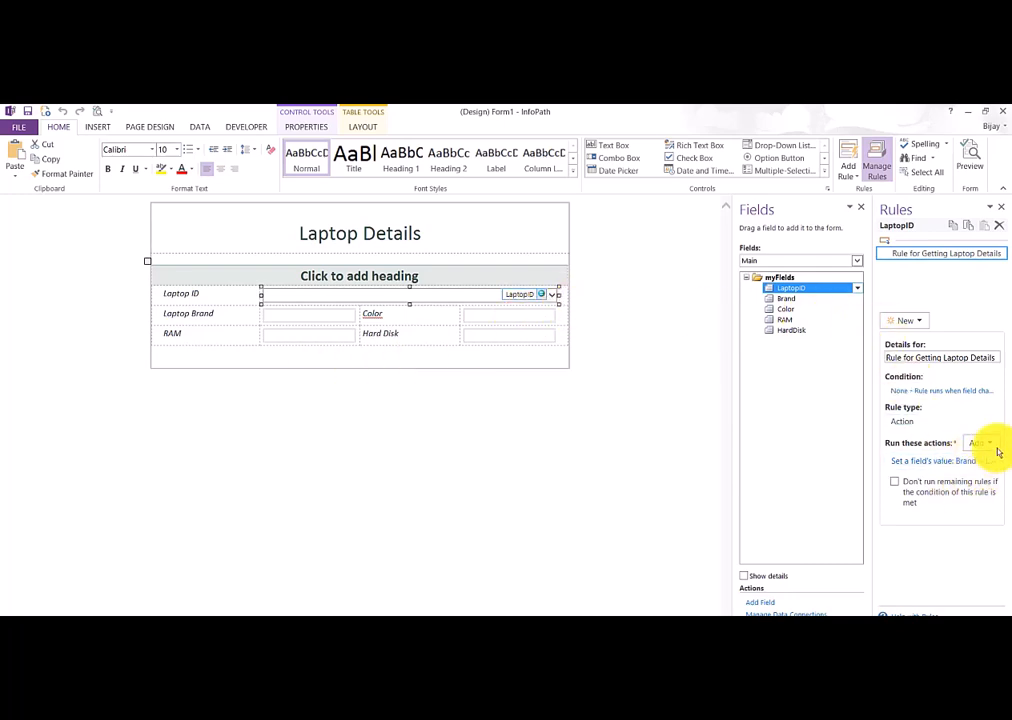
Add another action to the laptop details rule that sets the value of the Color field.
left_click(910, 462)
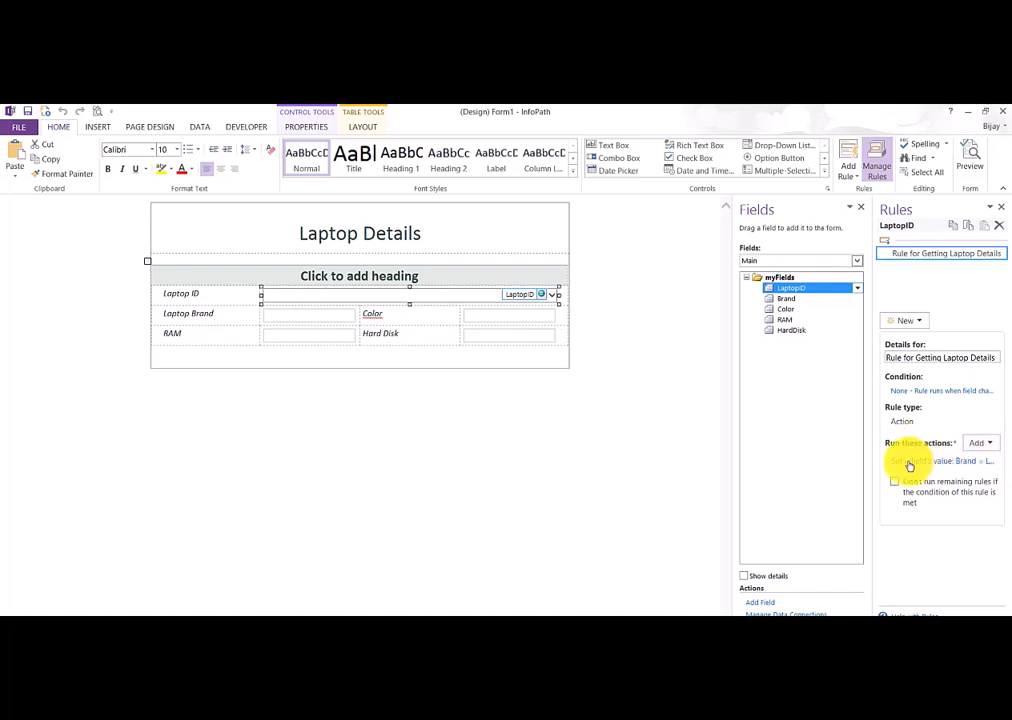
left_click(991, 445)
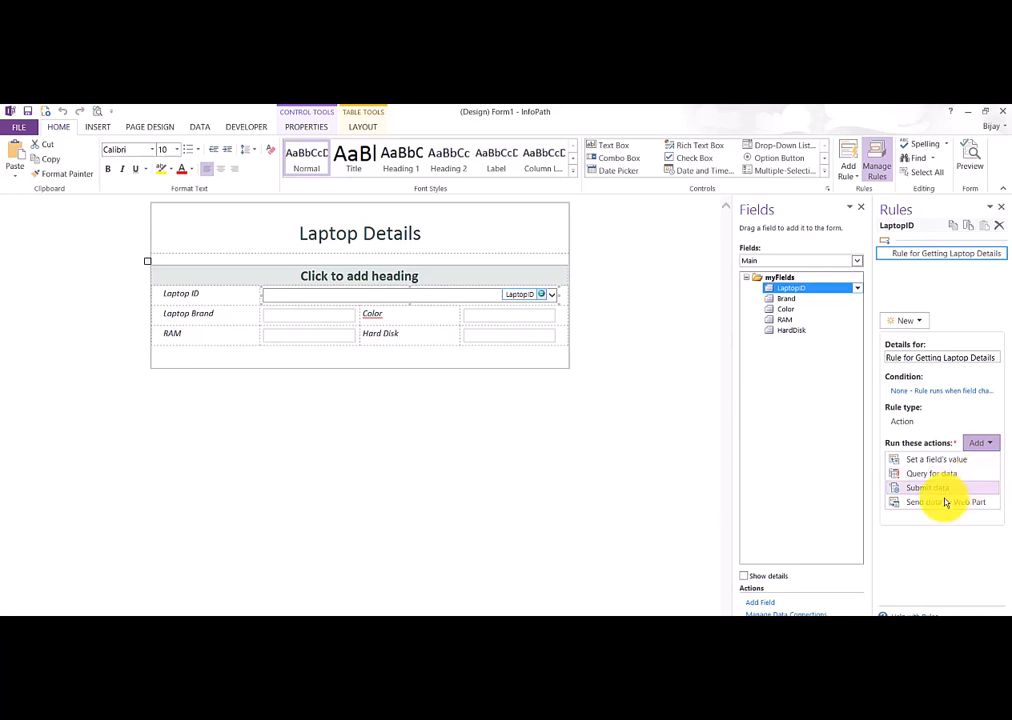
left_click(900, 460)
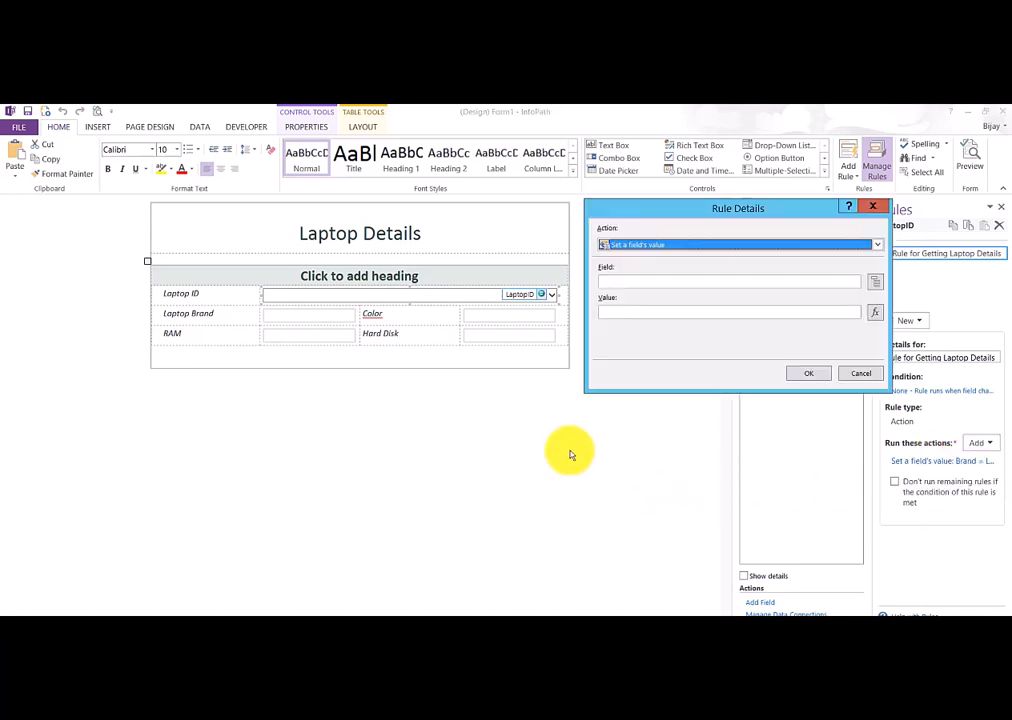
left_click(875, 281)
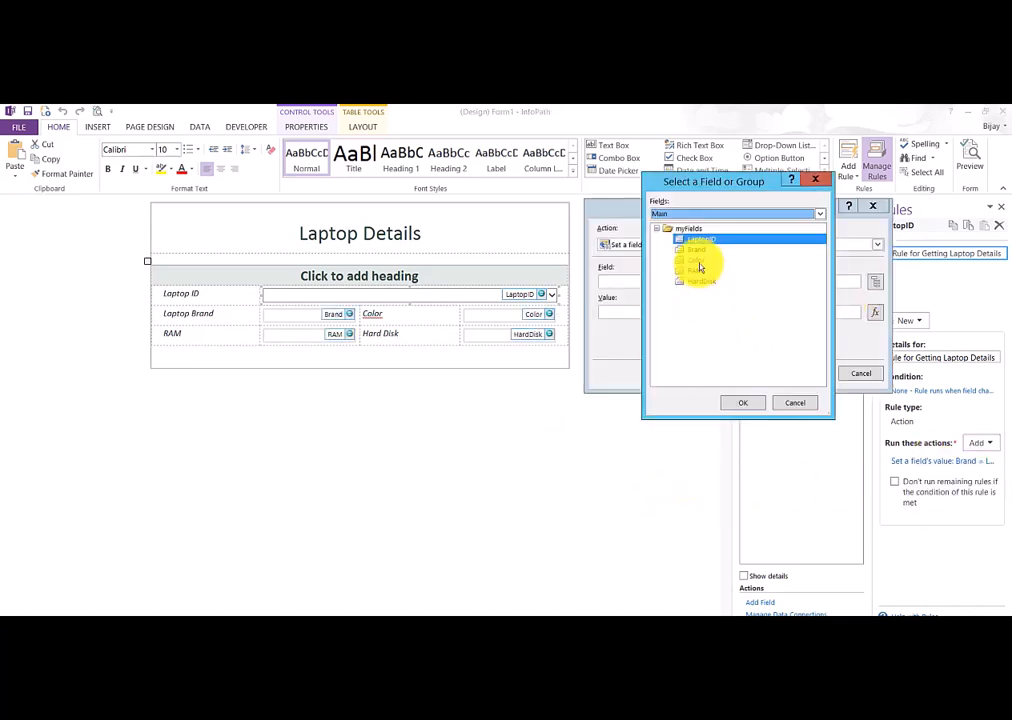
left_click(703, 262)
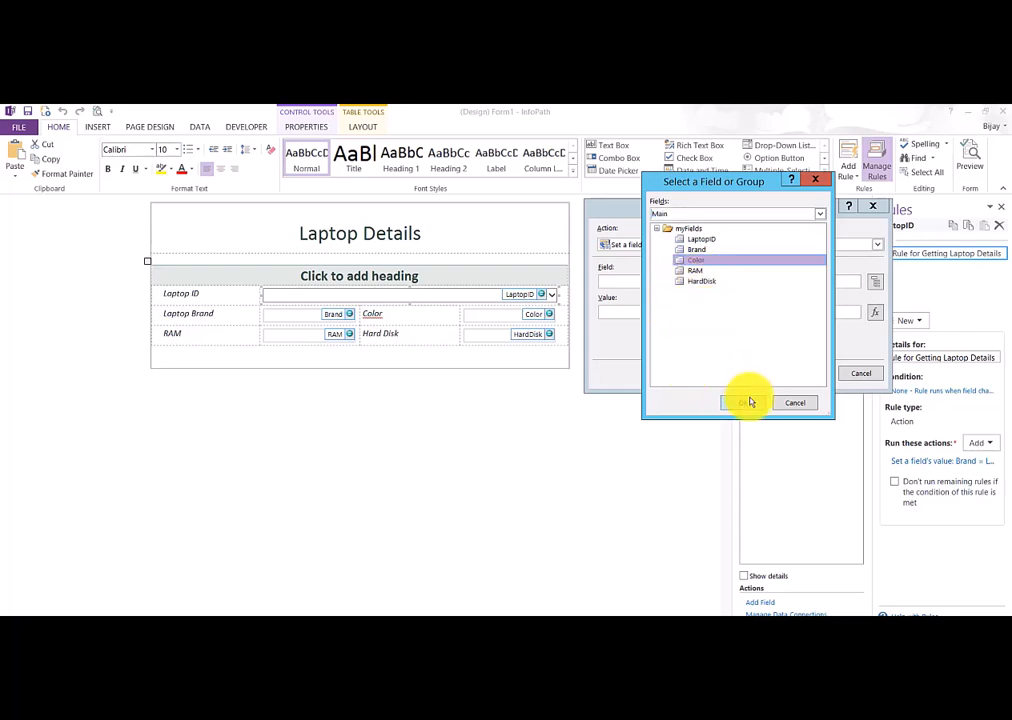
left_click(743, 402)
Start a formula for the Color value and choose the Color data field from the LaptopsDetails data source.
left_click(875, 314)
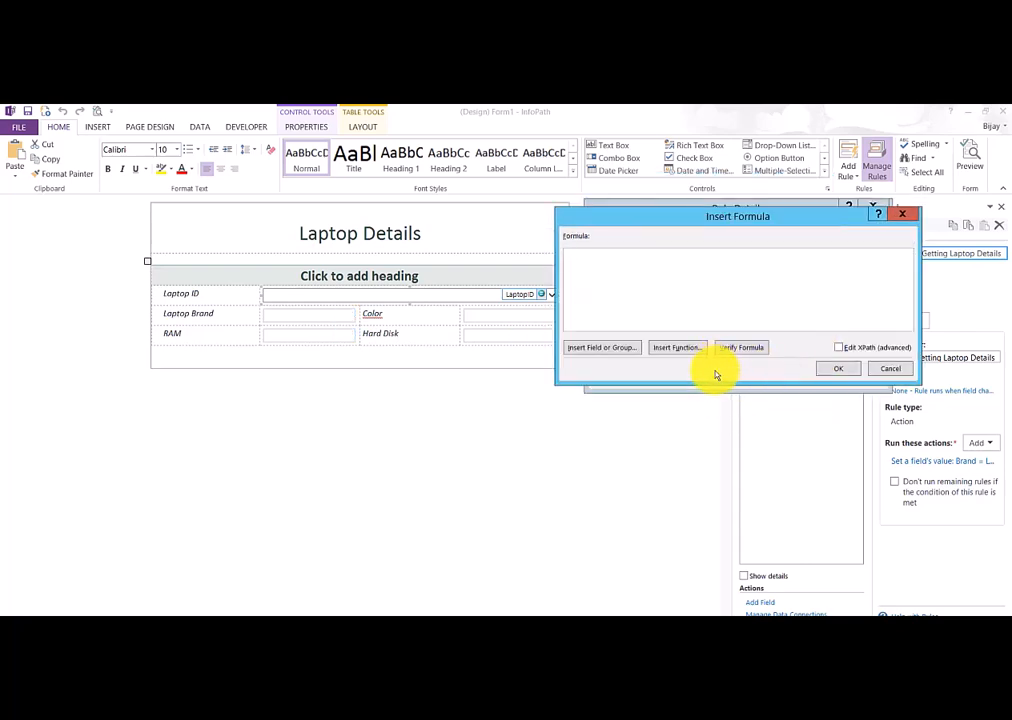
left_click(601, 347)
left_click(714, 214)
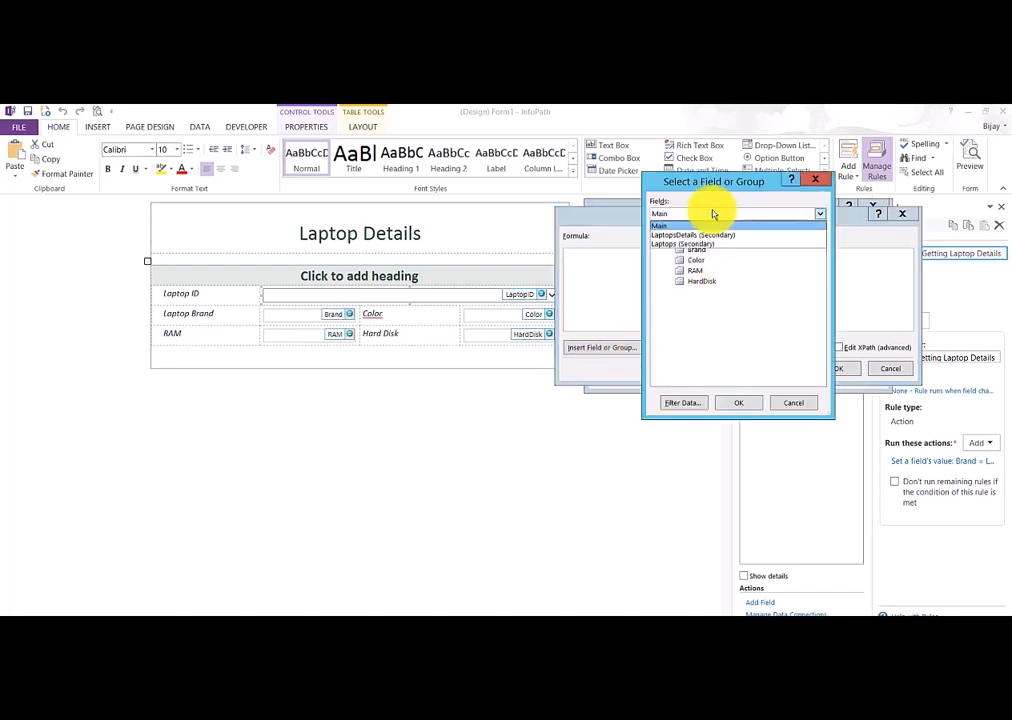
left_click(714, 236)
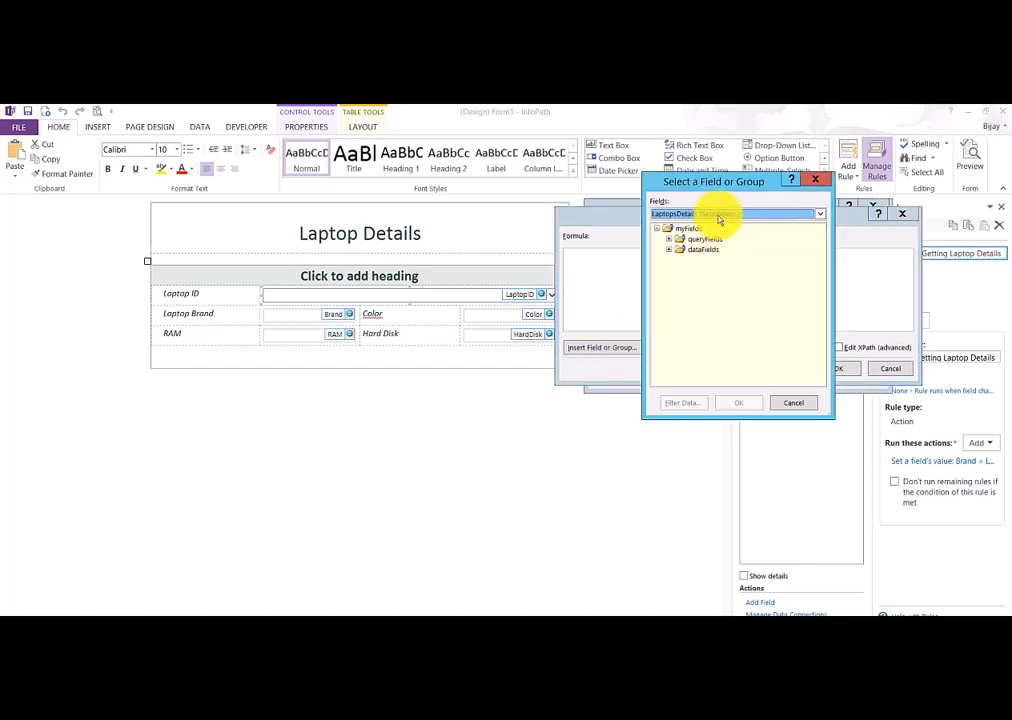
left_click(669, 249)
left_click(681, 260)
left_click(720, 292)
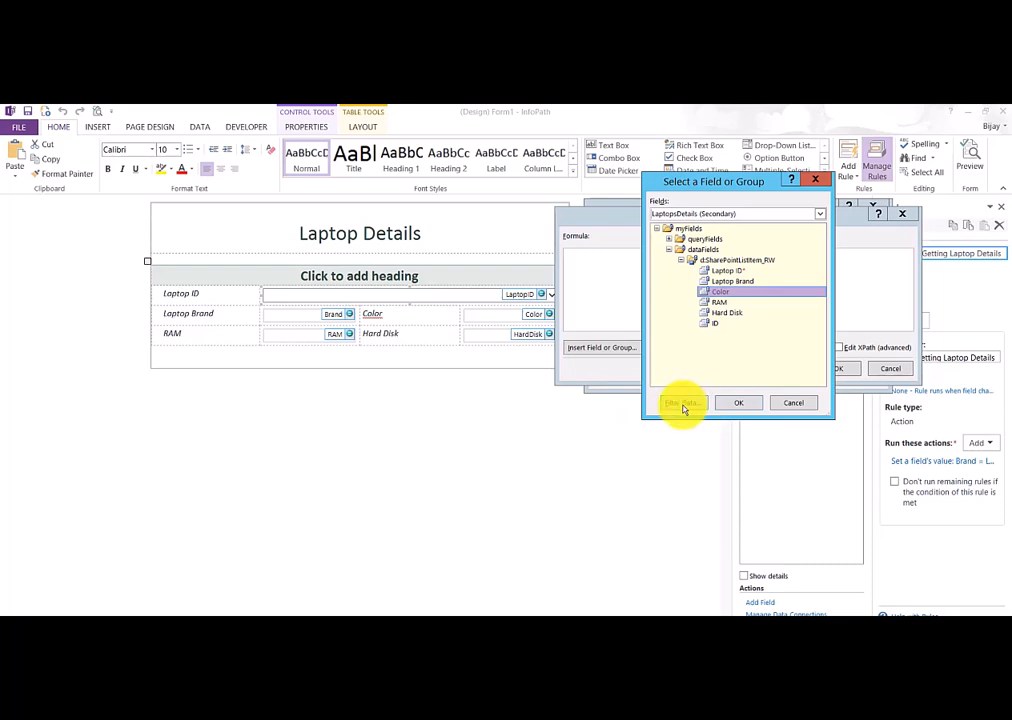
Add a data filter to the Color field that compares on Laptop ID from the LaptopsDetails data source.
left_click(687, 405)
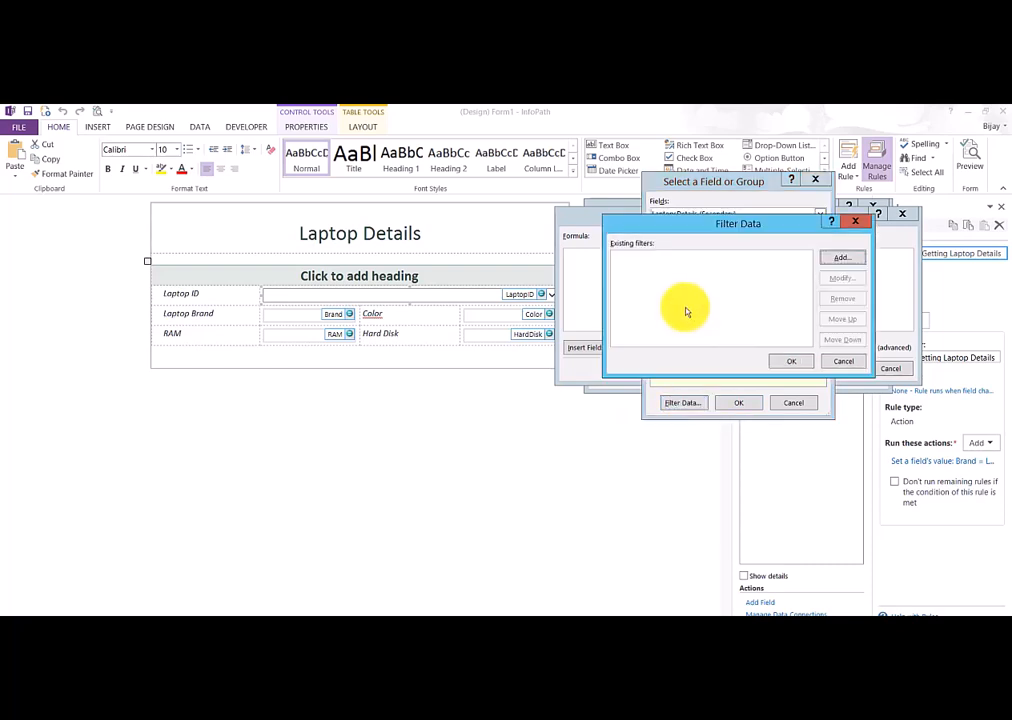
left_click(845, 262)
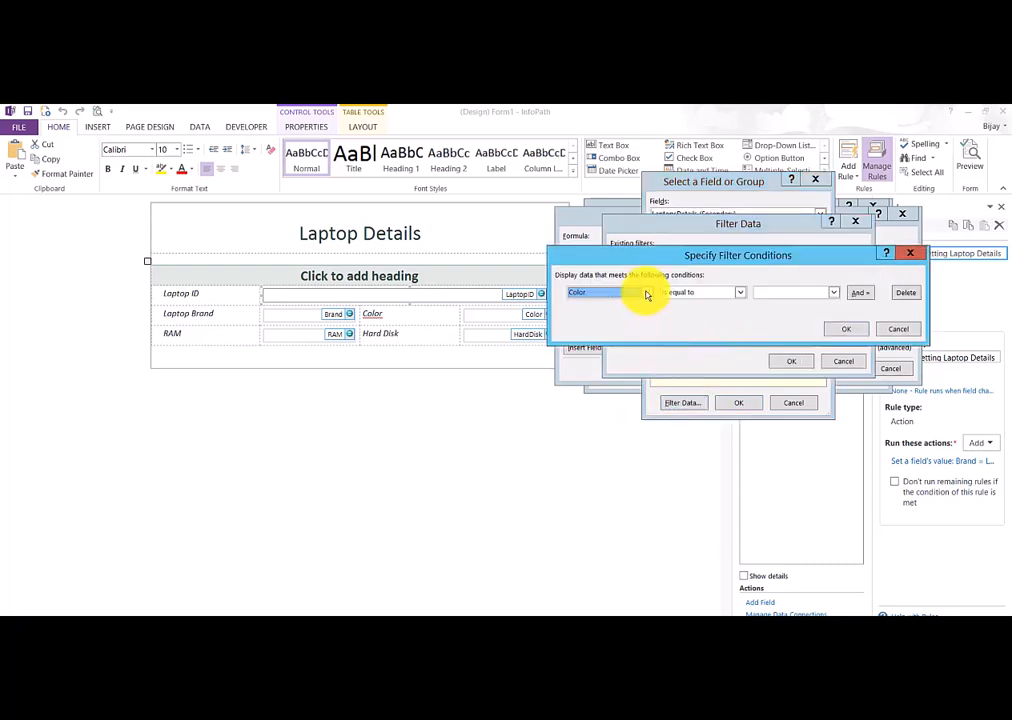
left_click(647, 293)
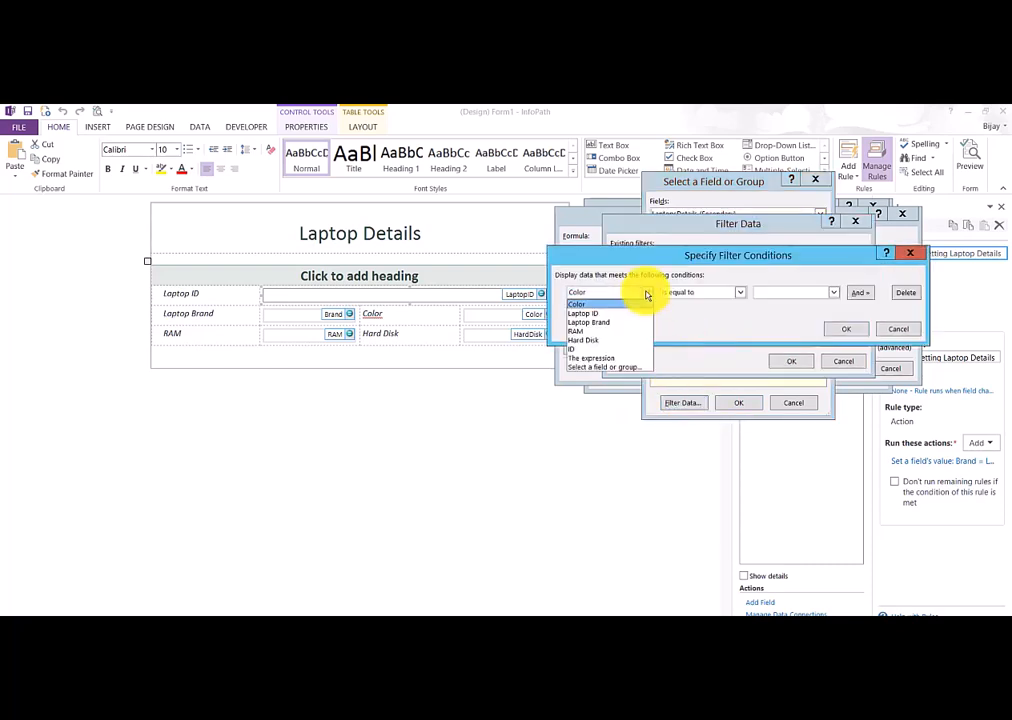
left_click(630, 368)
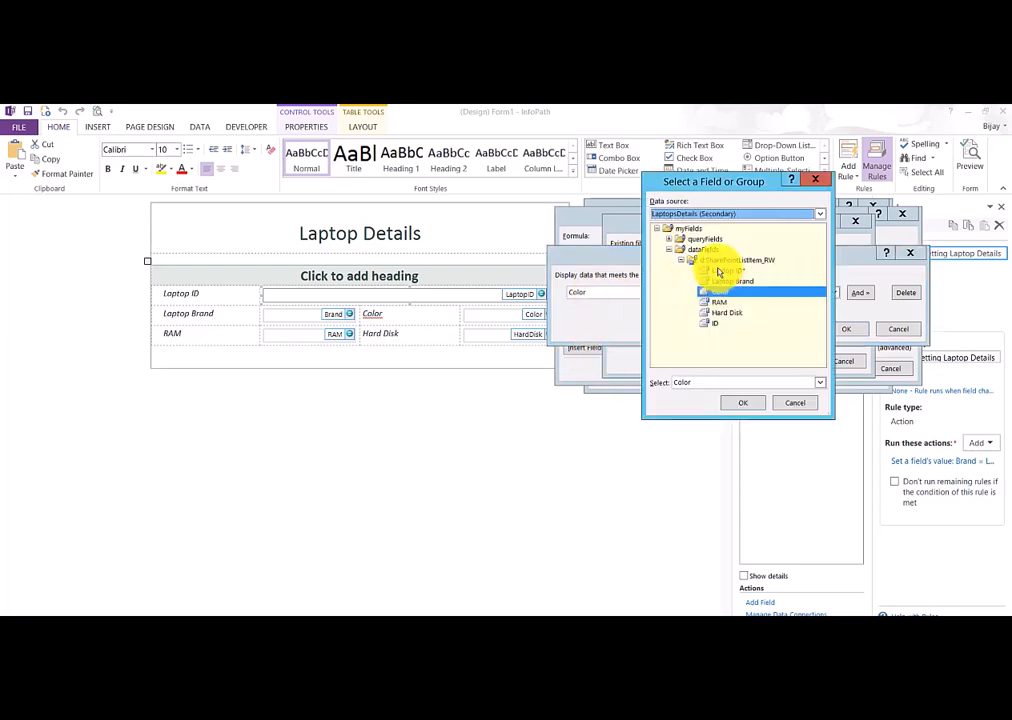
left_click(720, 271)
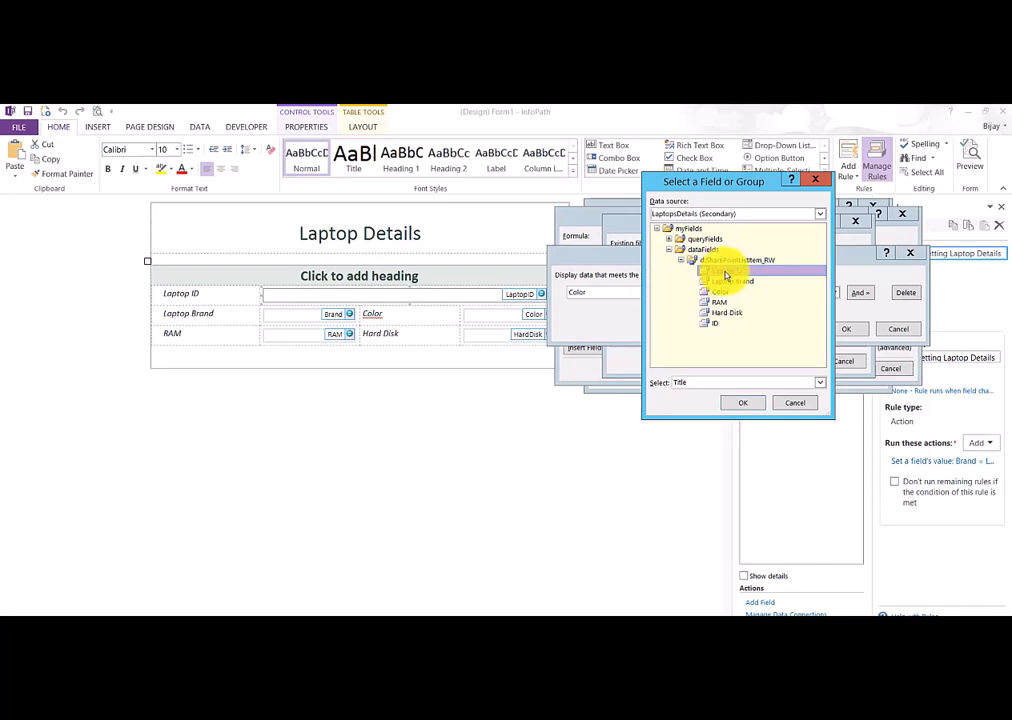
left_click(752, 405)
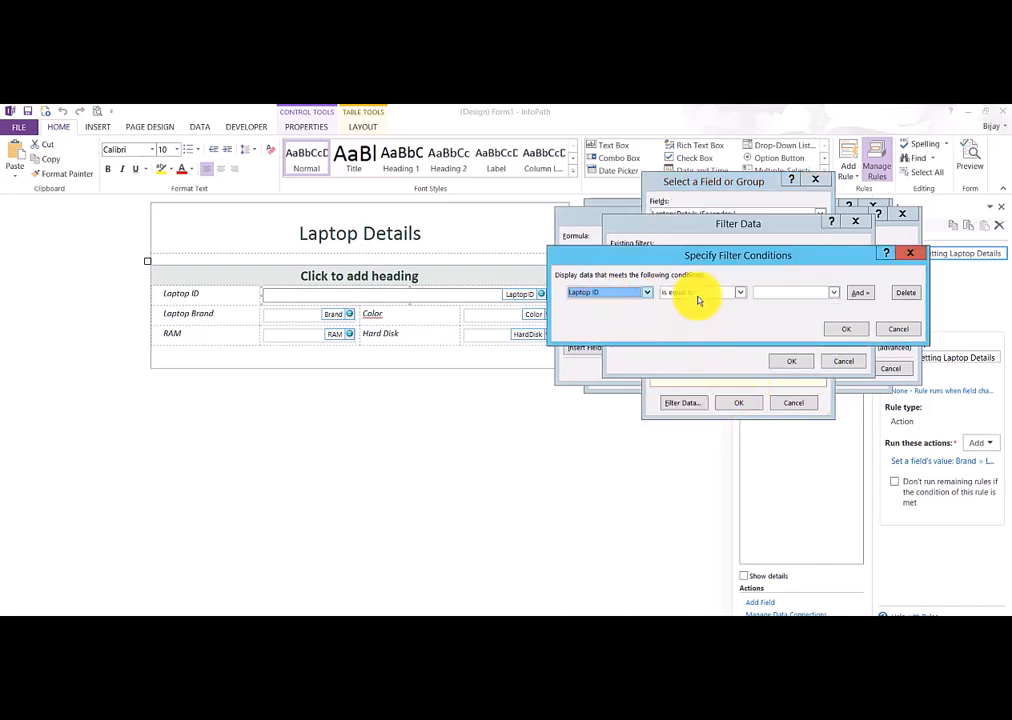
Require the Color filter's Laptop ID to equal LaptopID from the Main data source and insert the filtered Color field.
left_click(830, 293)
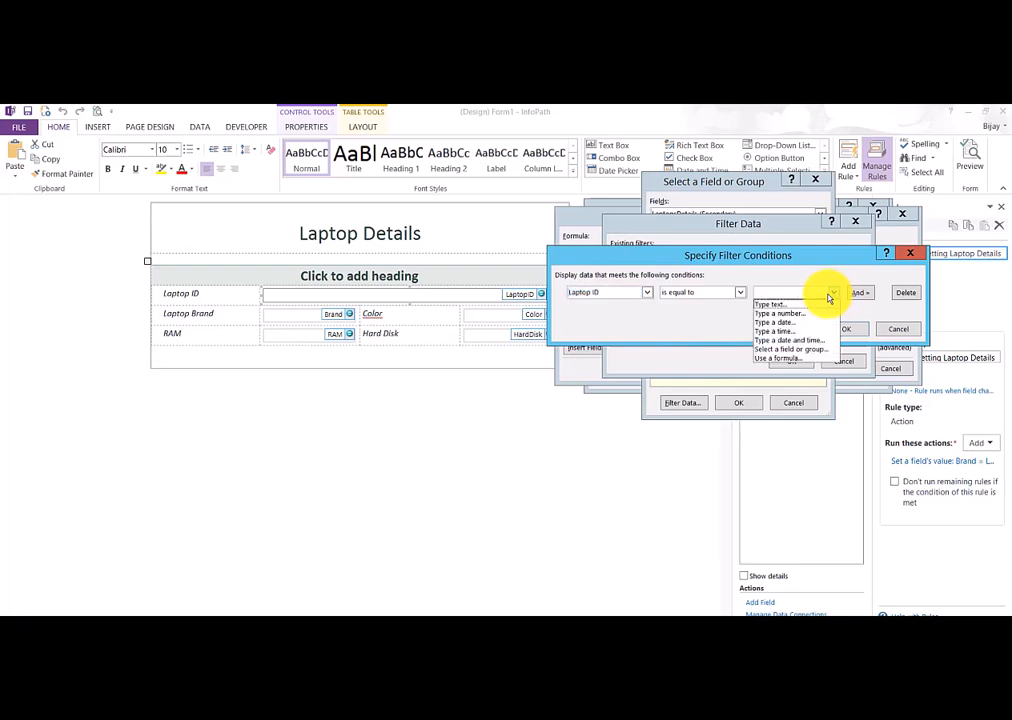
left_click(812, 349)
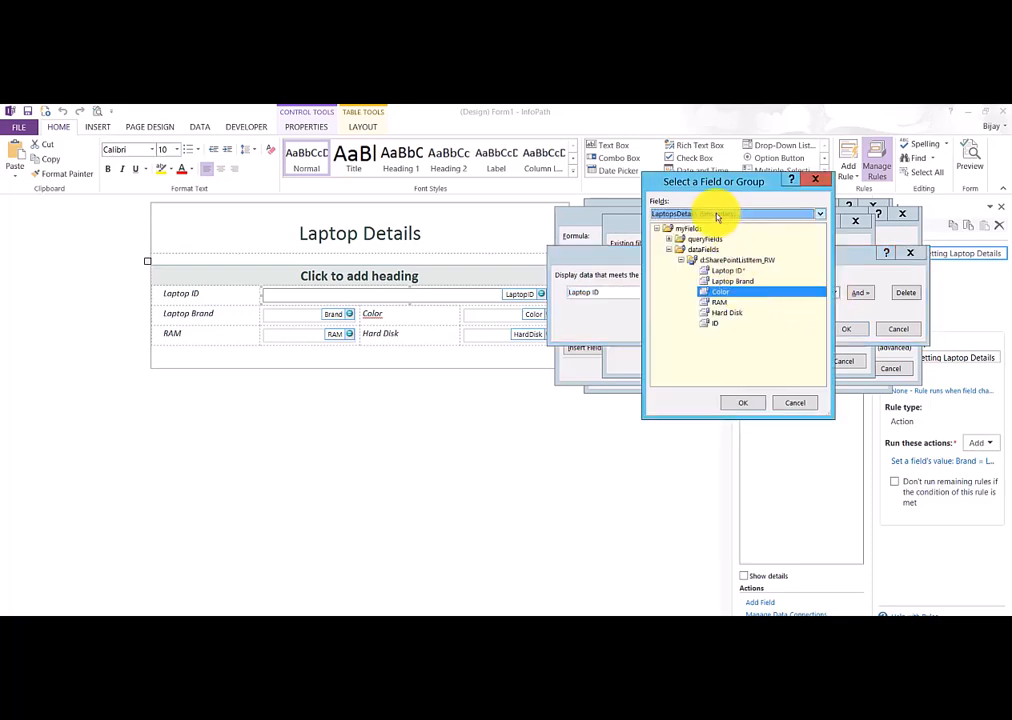
left_click(716, 213)
left_click(705, 226)
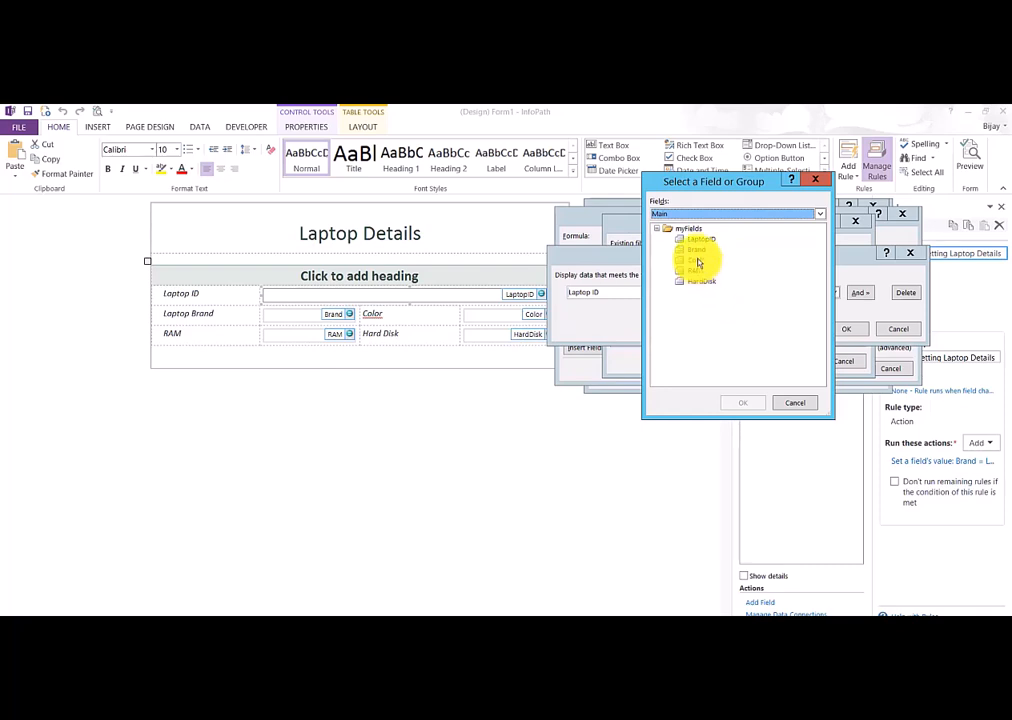
left_click(755, 402)
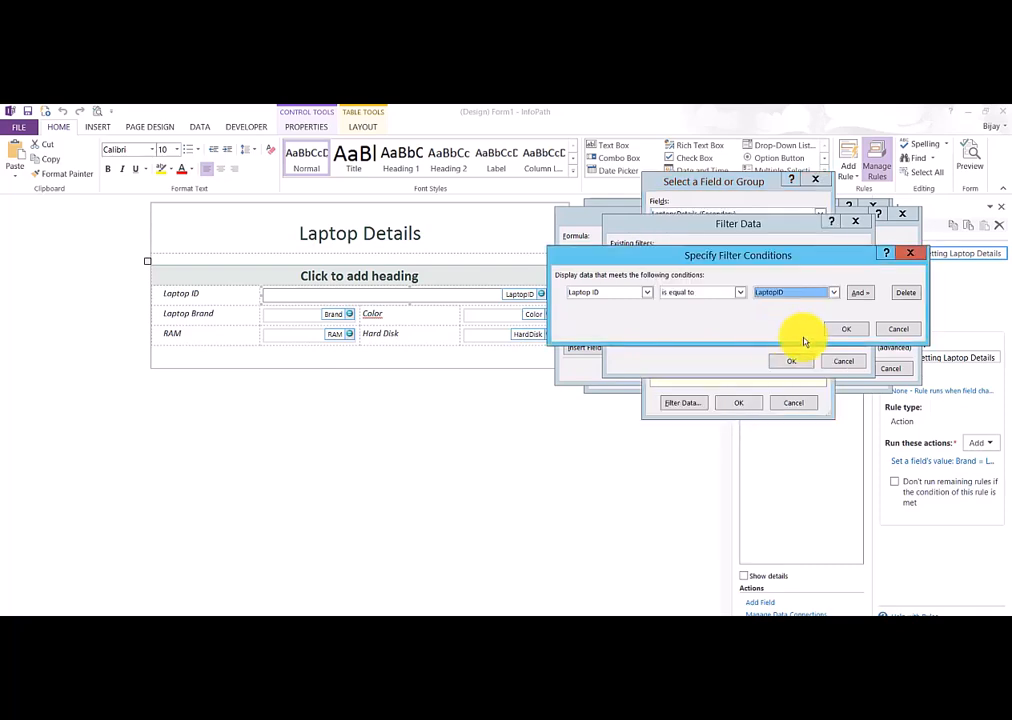
left_click(822, 360)
left_click(792, 362)
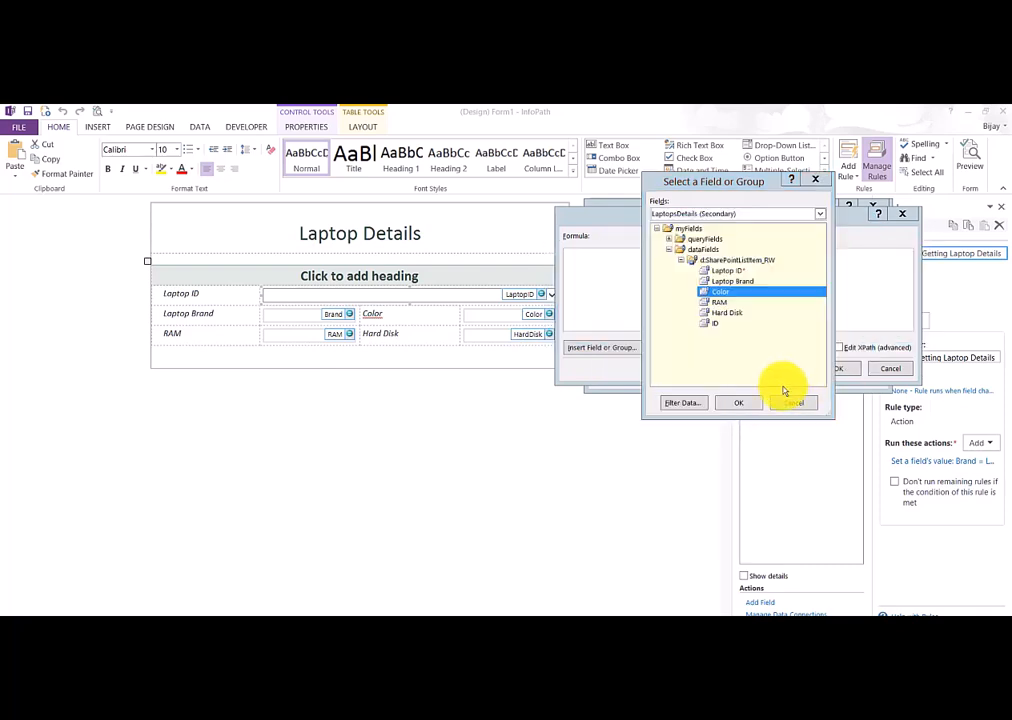
left_click(750, 403)
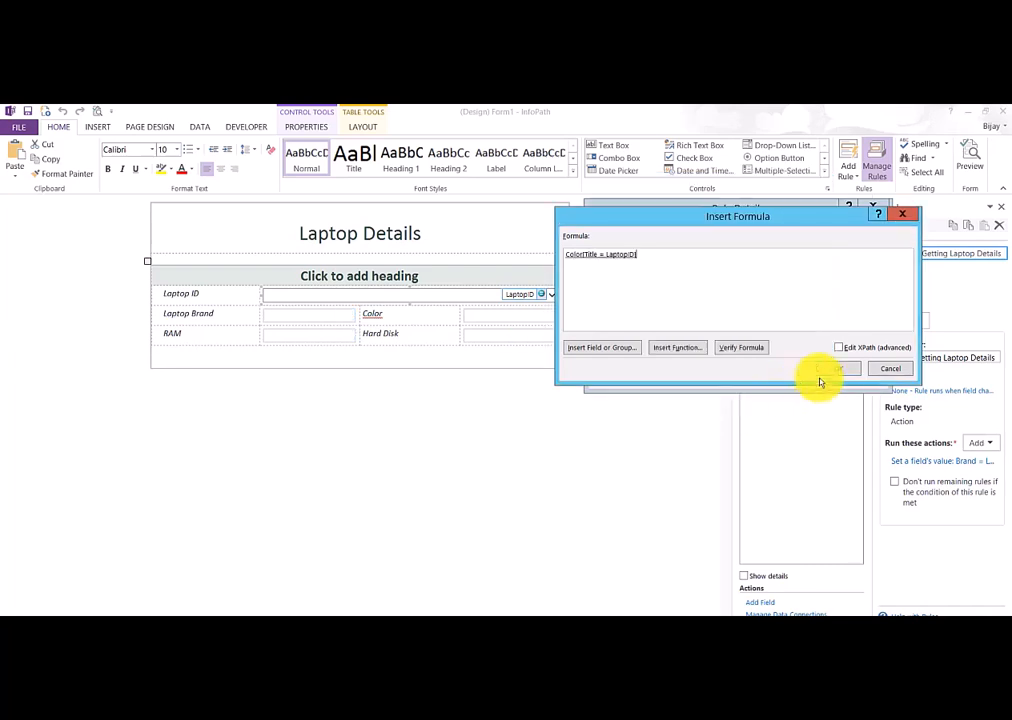
Verify the filtered Color formula and apply it to the rule's Color action.
left_click(741, 347)
left_click(526, 420)
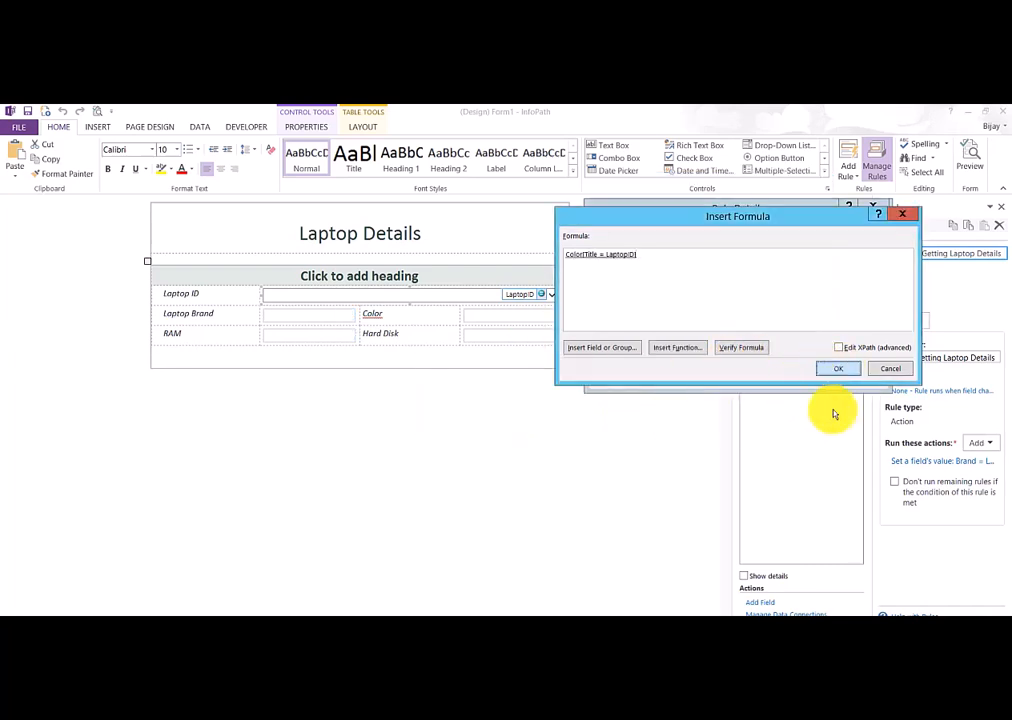
left_click(836, 369)
left_click(815, 379)
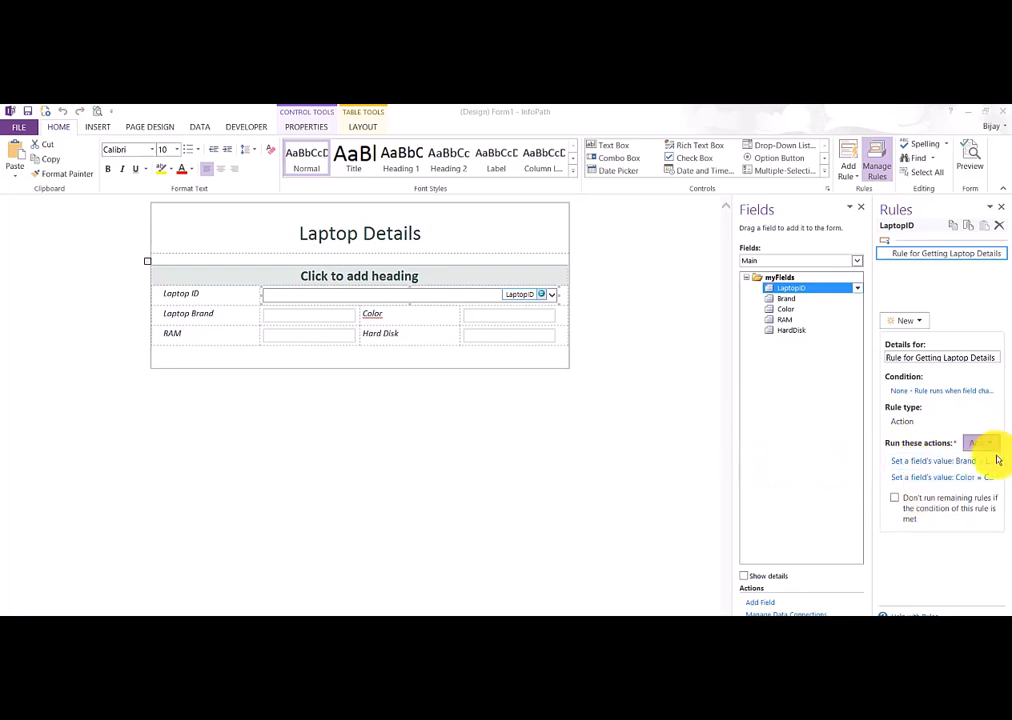
Add a third action to the laptop details rule that sets the value of the RAM field.
left_click(983, 444)
left_click(953, 460)
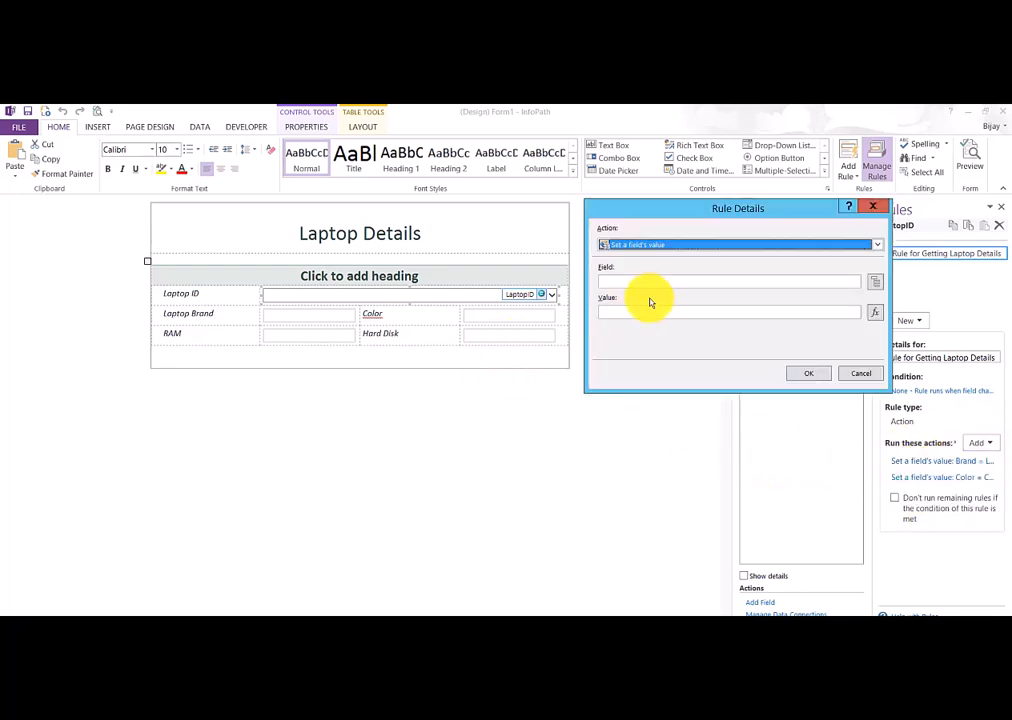
left_click(875, 282)
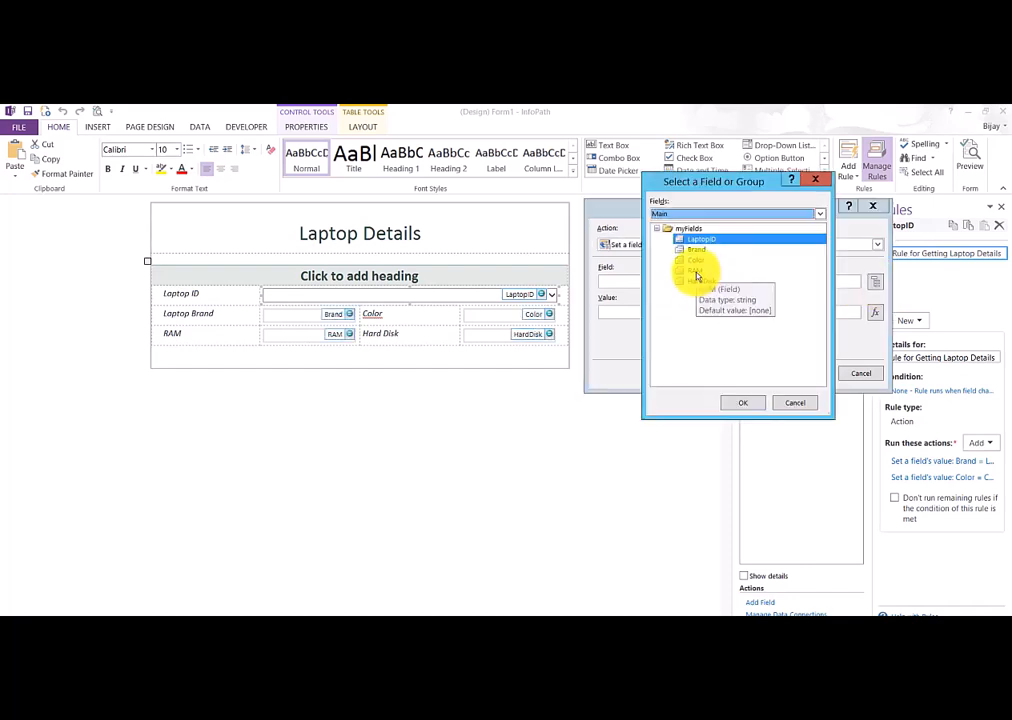
left_click(696, 270)
left_click(745, 404)
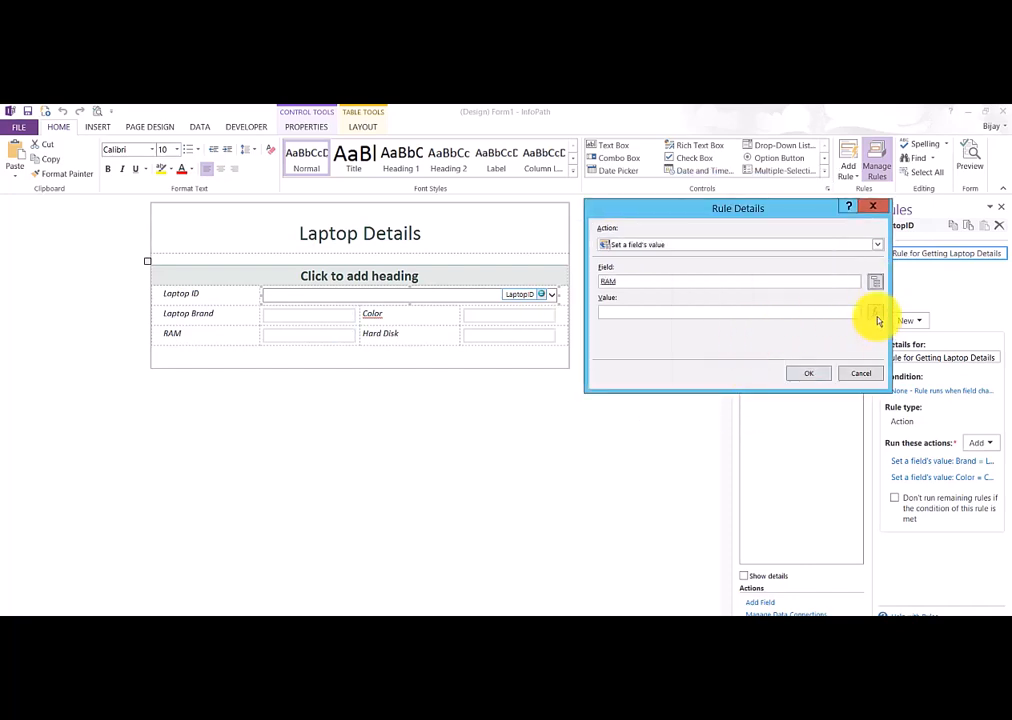
Start a formula for the RAM value and choose the RAM data field from the LaptopsDetails data source.
left_click(876, 314)
left_click(632, 348)
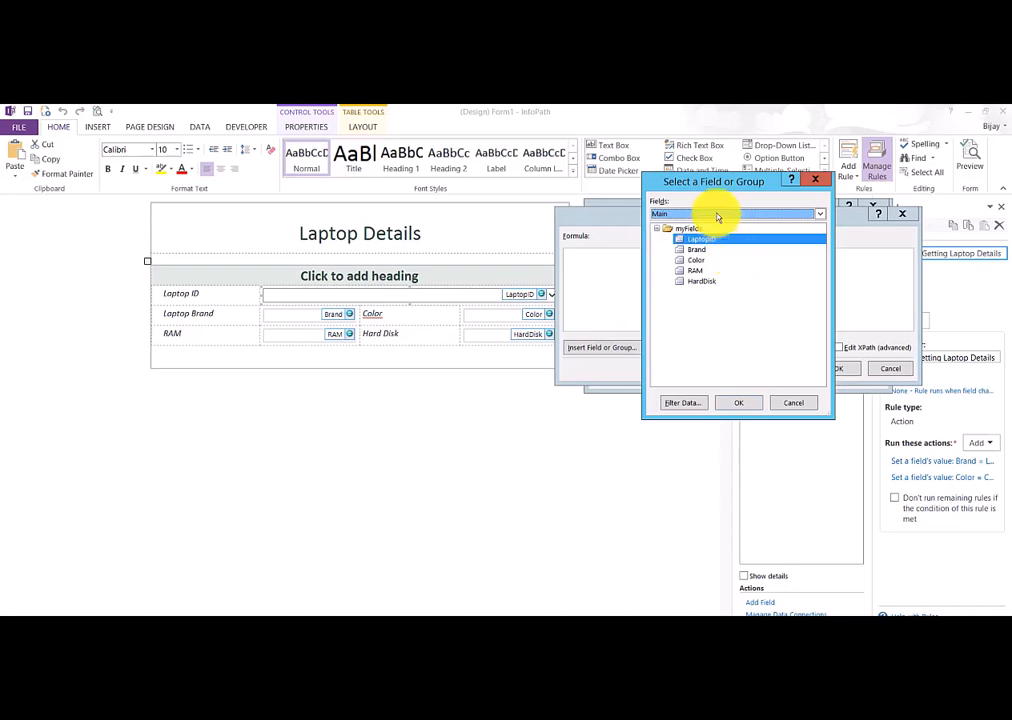
left_click(717, 215)
left_click(713, 235)
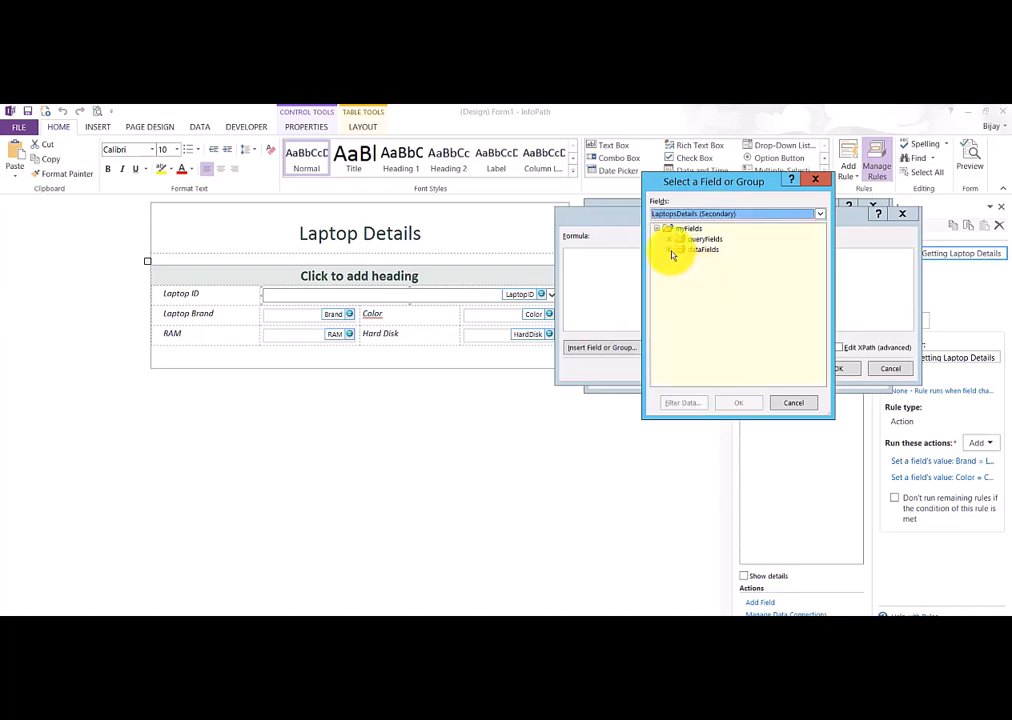
left_click(669, 249)
left_click(681, 260)
left_click(719, 302)
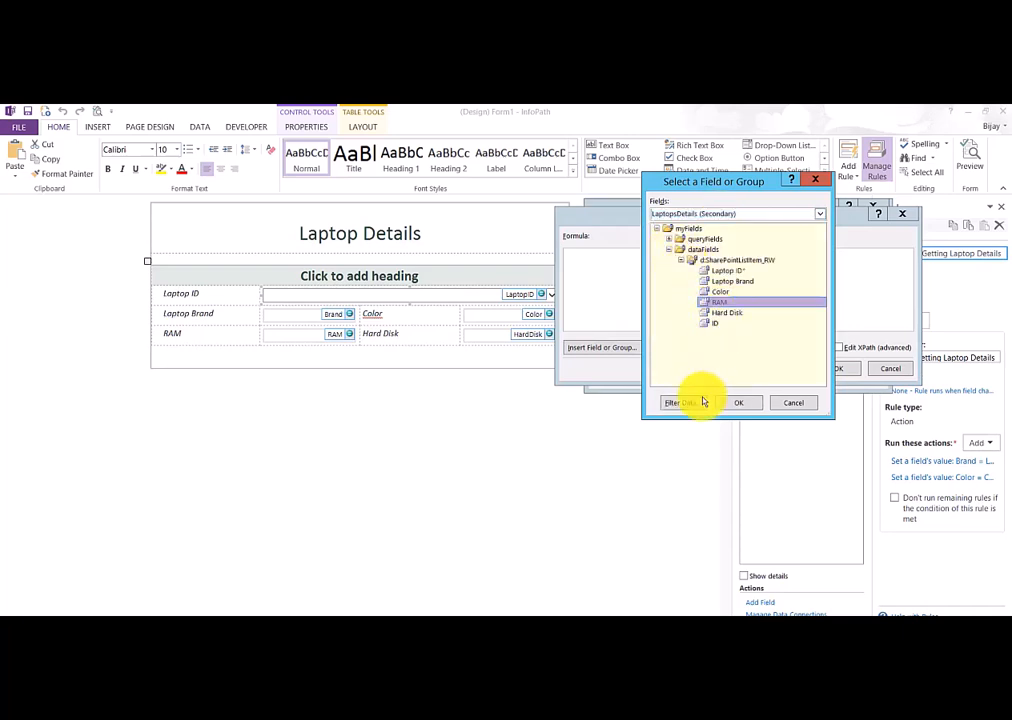
Add a filter condition to the RAM field that compares Laptop ID from the LaptopsDetails data source.
left_click(681, 404)
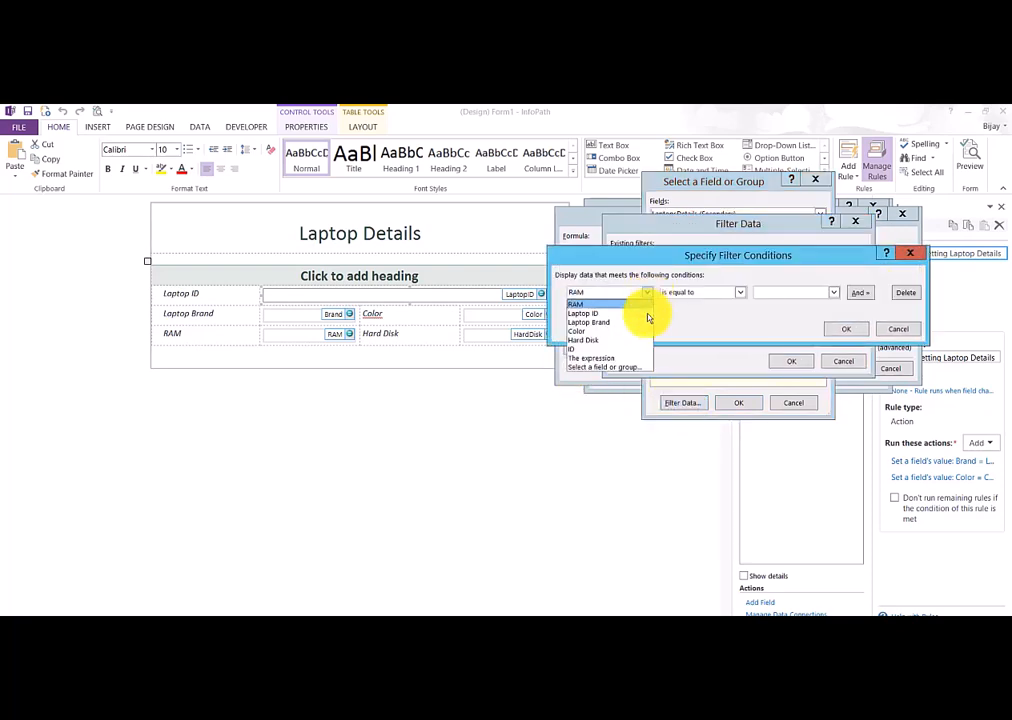
left_click(630, 367)
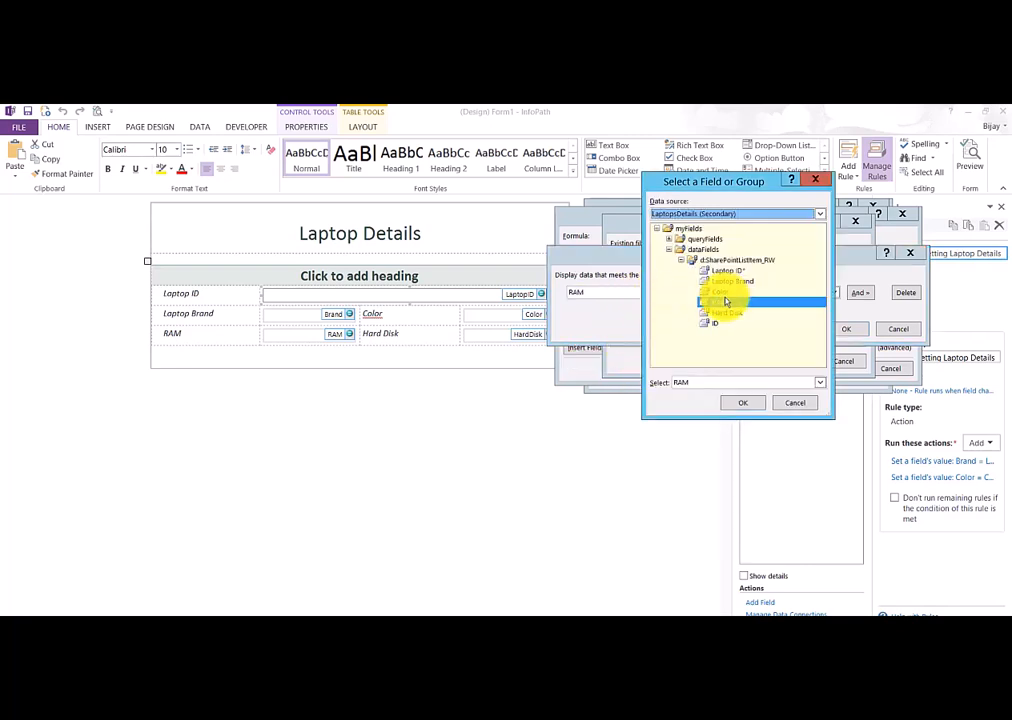
left_click(726, 271)
left_click(743, 405)
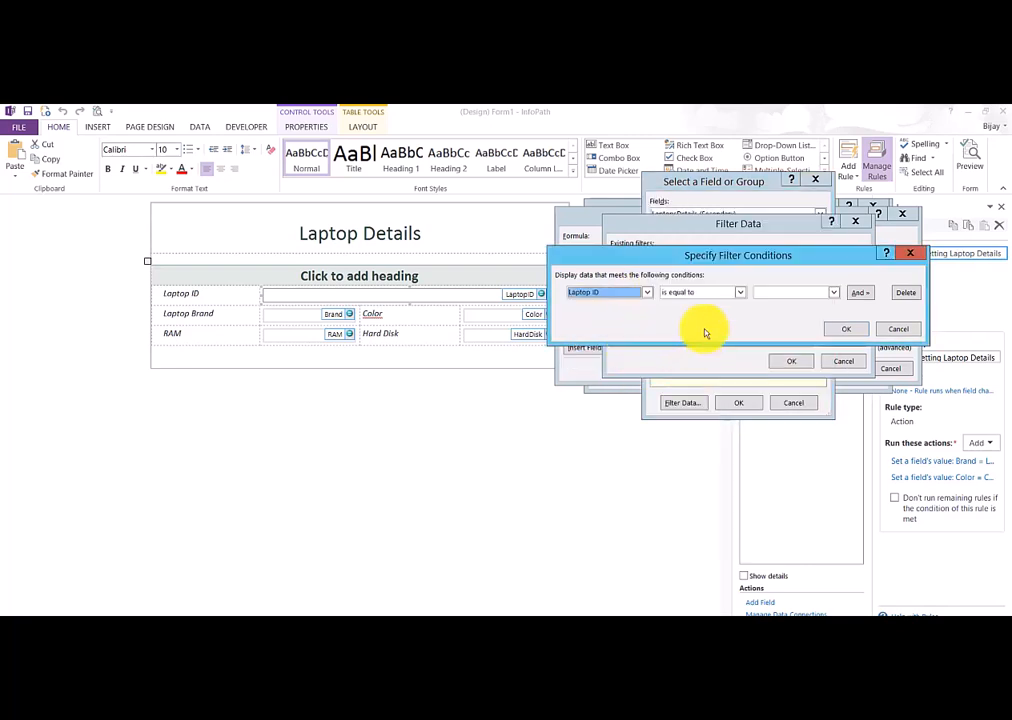
Require the RAM filter's Laptop ID to equal the LaptopID field from the Main data source.
left_click(797, 292)
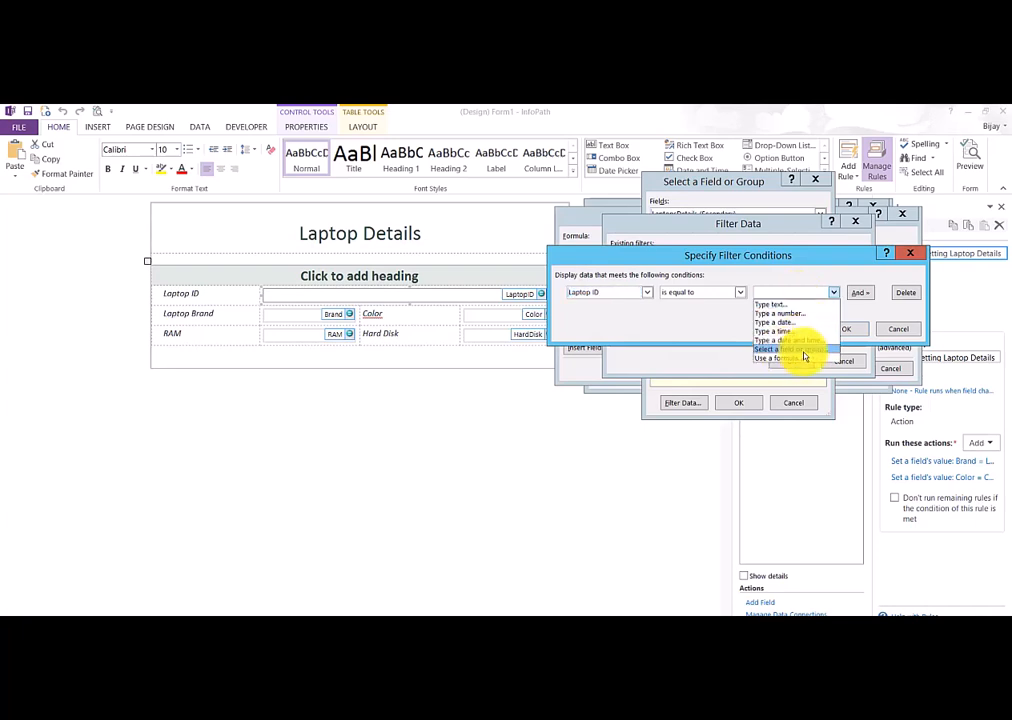
left_click(808, 350)
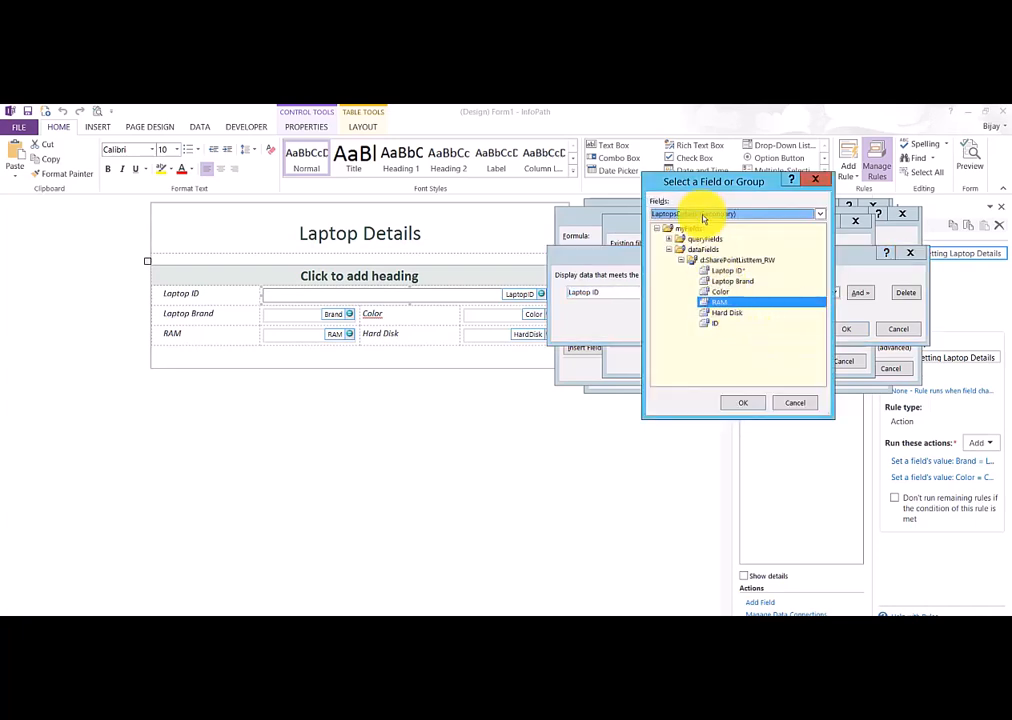
left_click(703, 213)
left_click(689, 225)
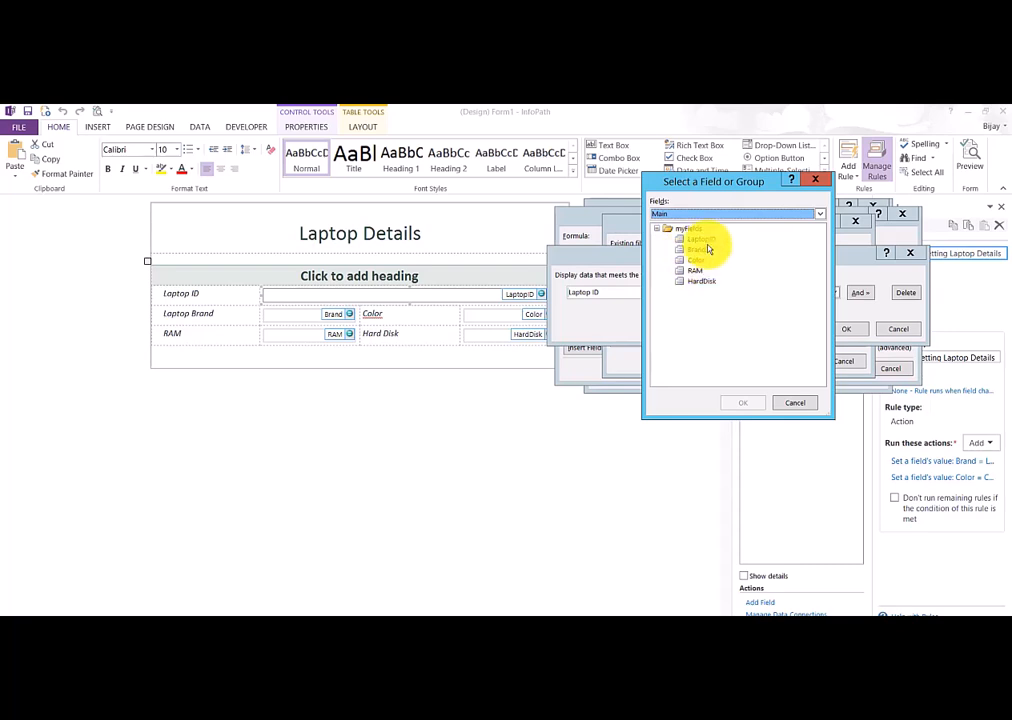
left_click(703, 239)
left_click(743, 402)
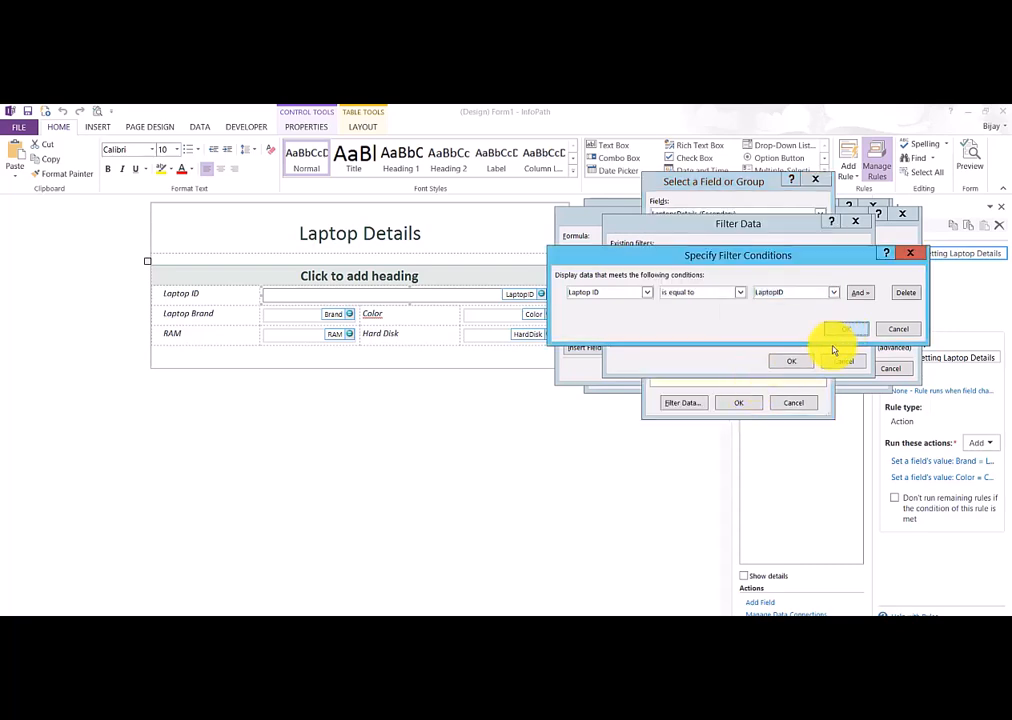
Insert the filtered RAM field into the formula and apply it to the rule's RAM action.
left_click(789, 361)
left_click(790, 362)
left_click(740, 403)
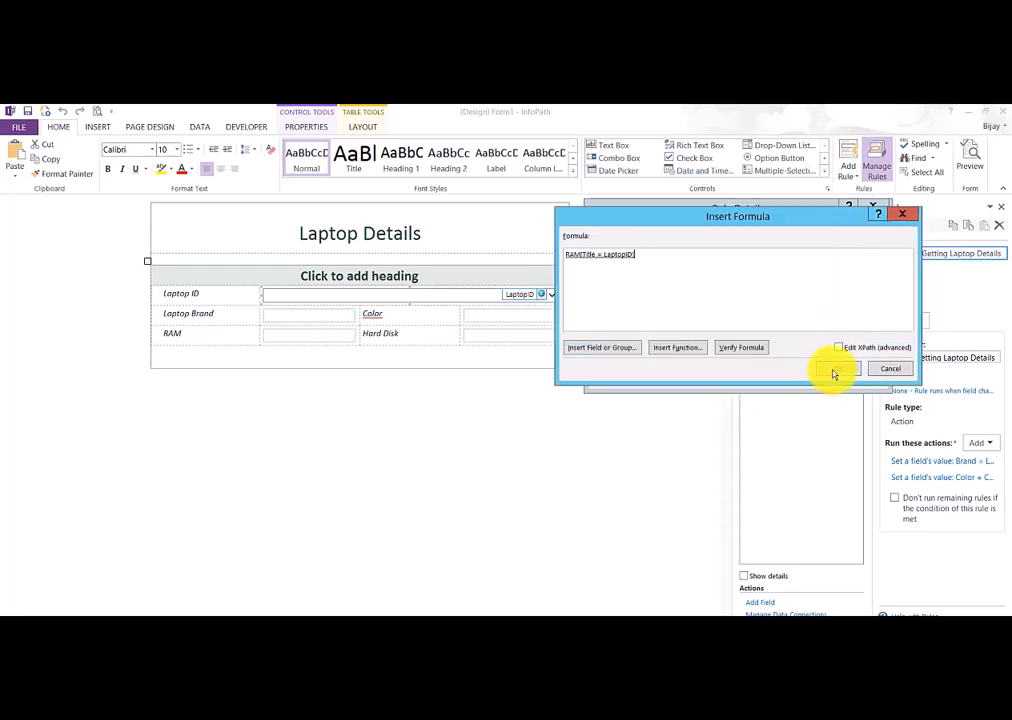
left_click(836, 368)
left_click(806, 373)
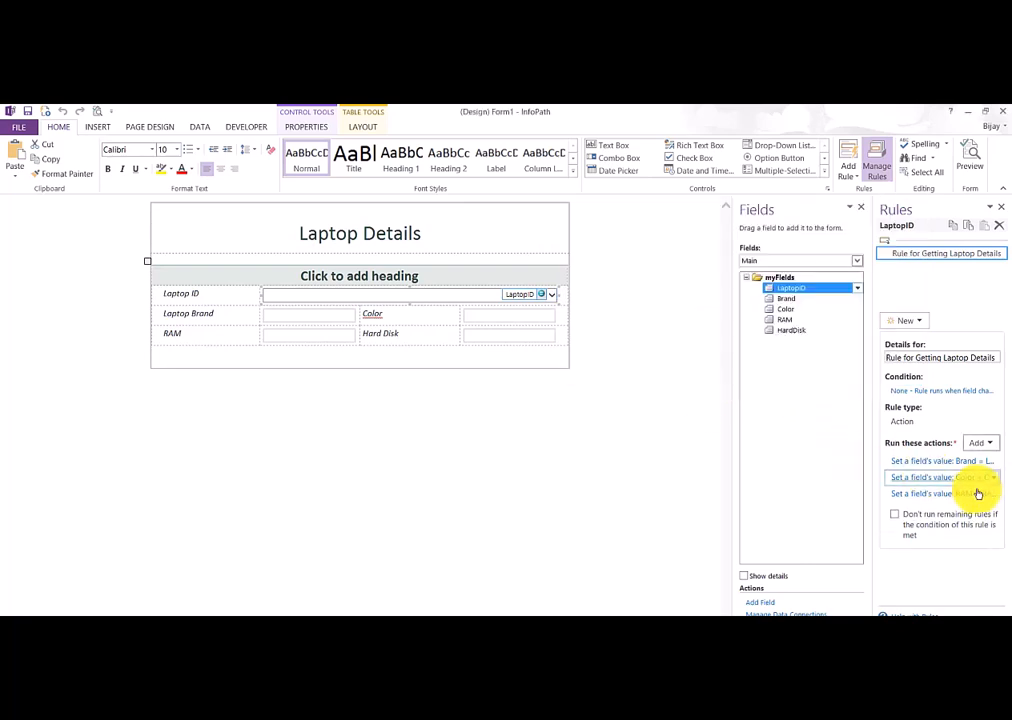
Add a fourth action to the laptop details rule that sets the value of the HardDisk field.
left_click(992, 444)
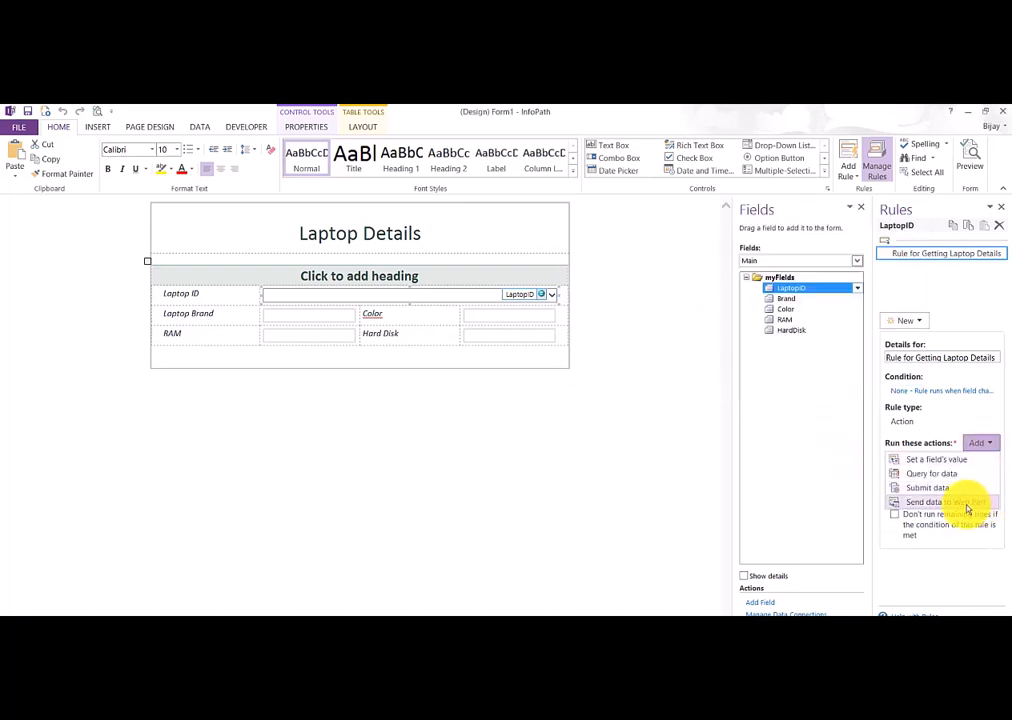
left_click(957, 463)
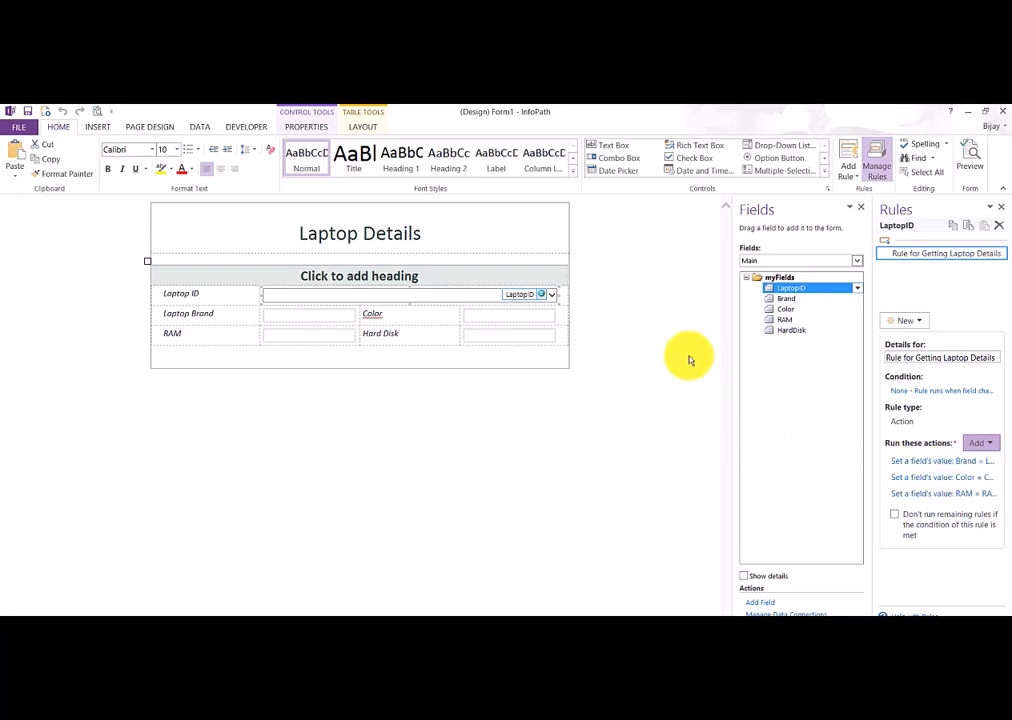
left_click(876, 283)
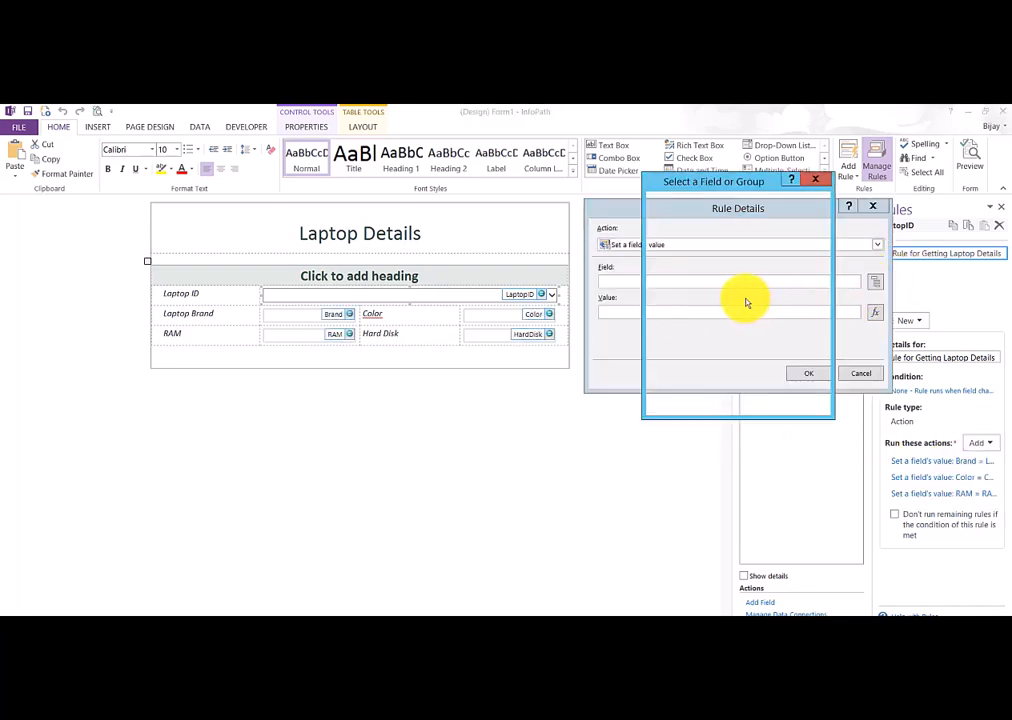
left_click(708, 281)
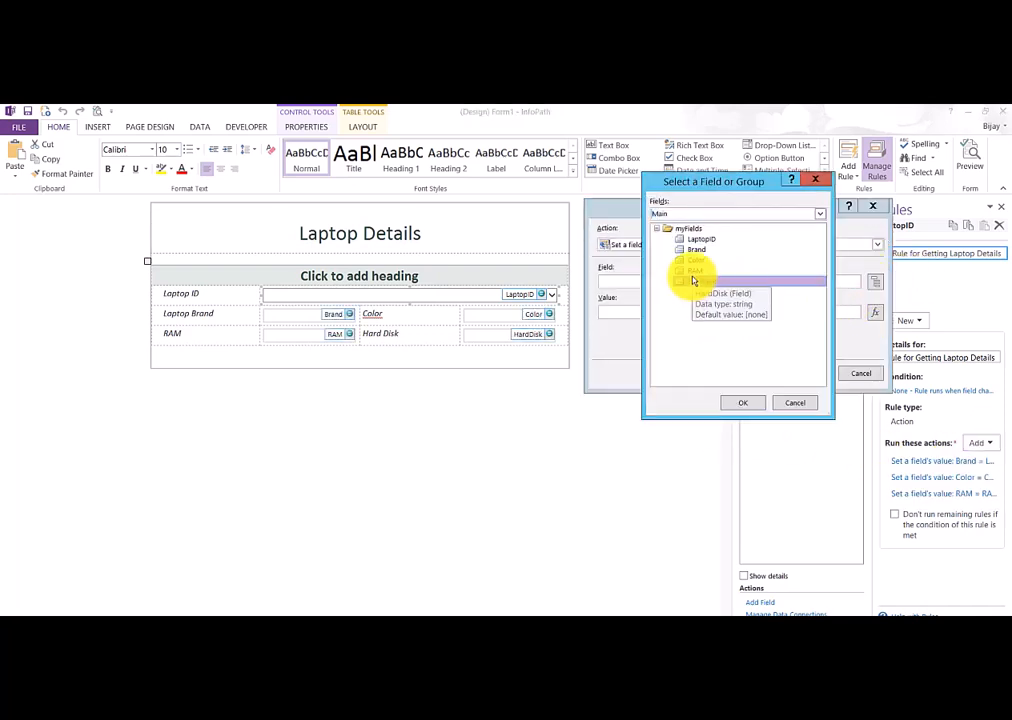
left_click(743, 404)
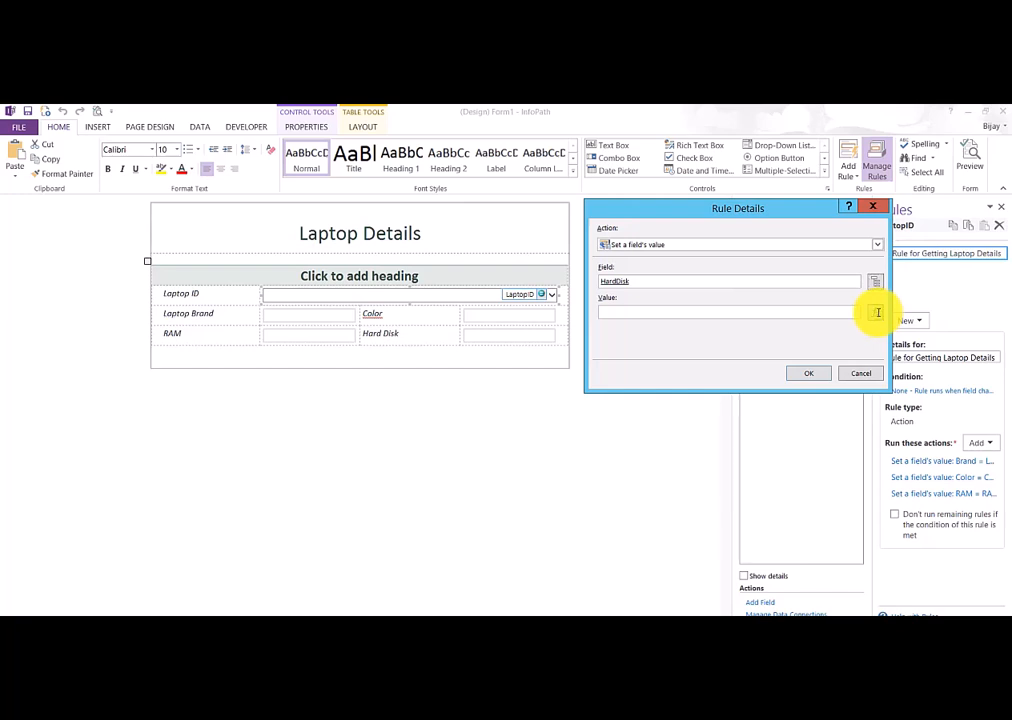
Start a formula for the HardDisk value and choose the Hard Disk data field from the LaptopsDetails data source.
left_click(877, 314)
left_click(590, 350)
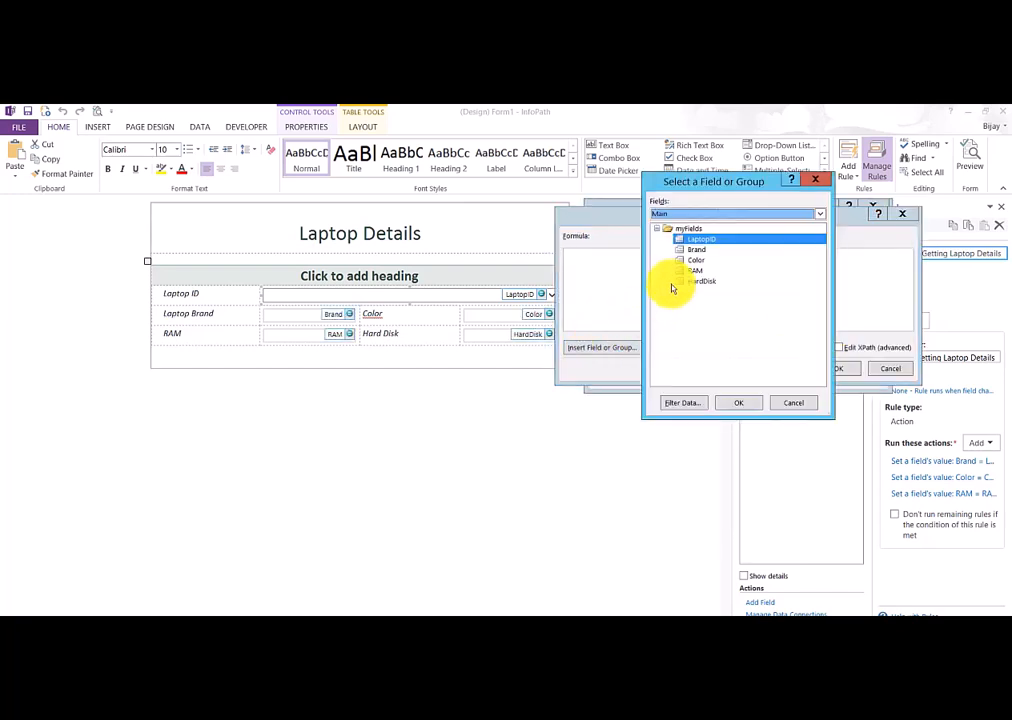
left_click(660, 213)
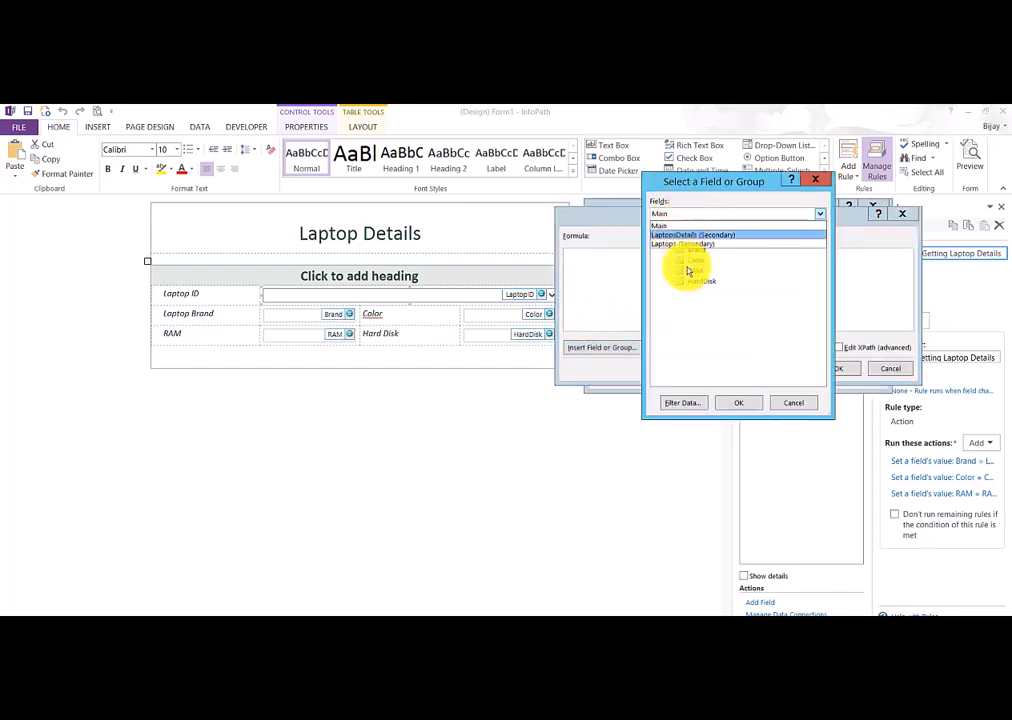
left_click(690, 235)
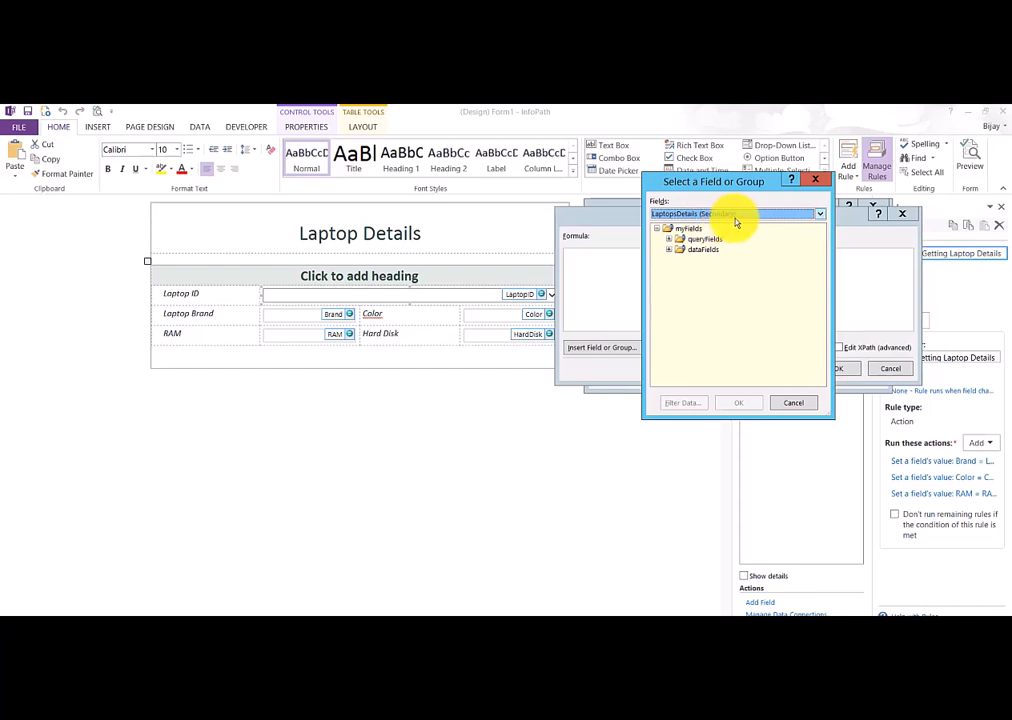
left_click(669, 249)
left_click(681, 260)
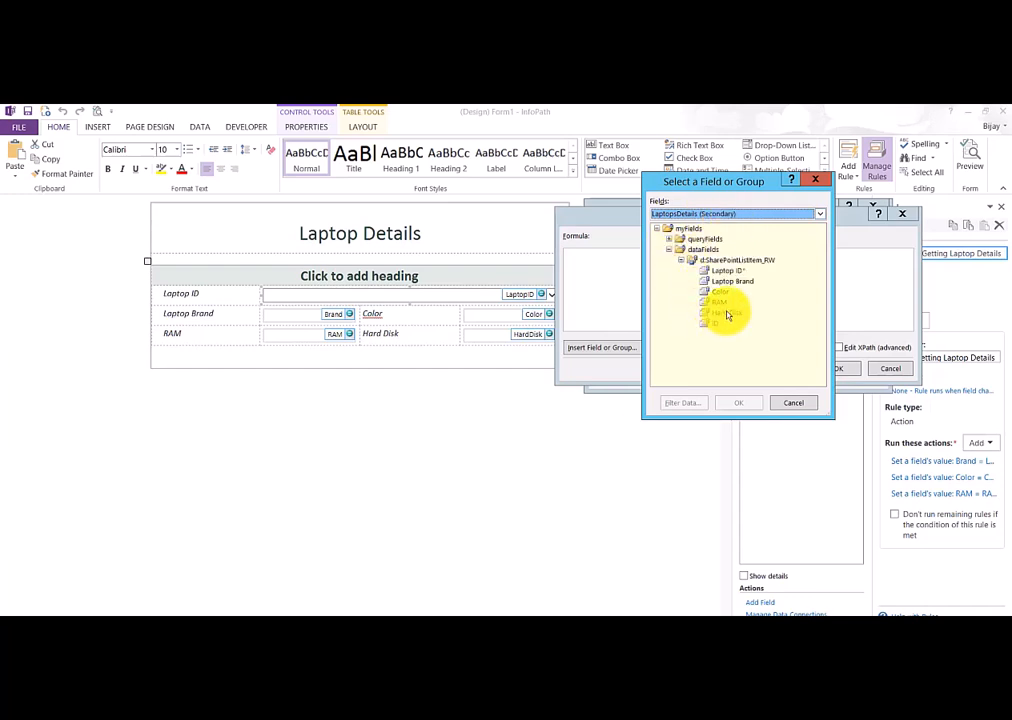
left_click(726, 313)
Add a filter condition to the Hard Disk field that compares Laptop ID from the LaptopsDetails data source.
left_click(684, 403)
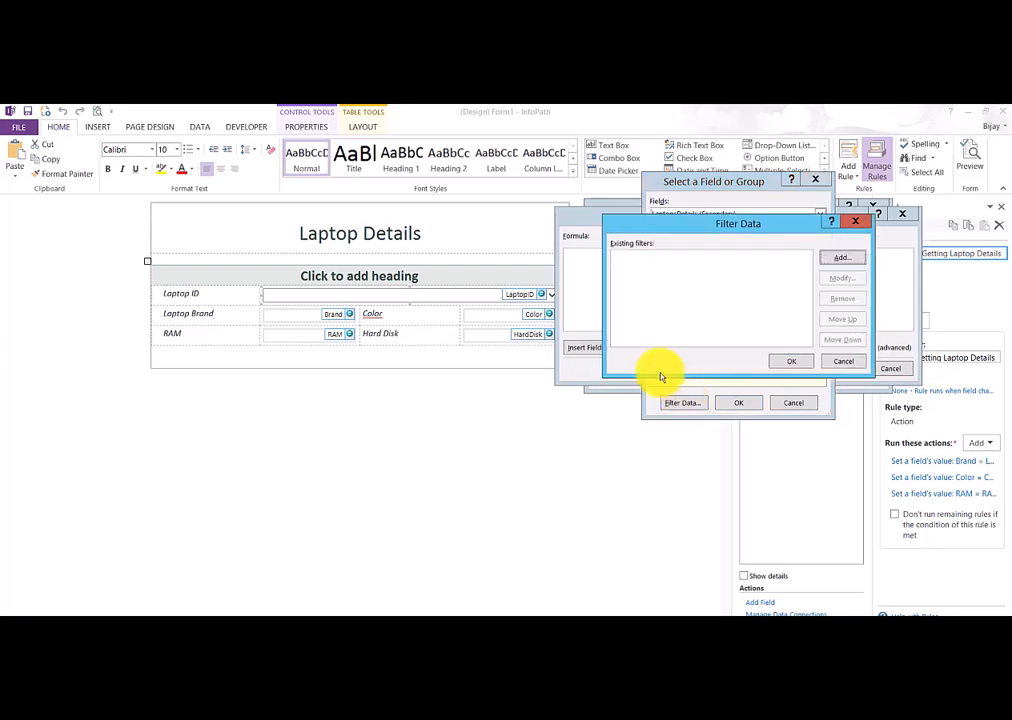
left_click(850, 264)
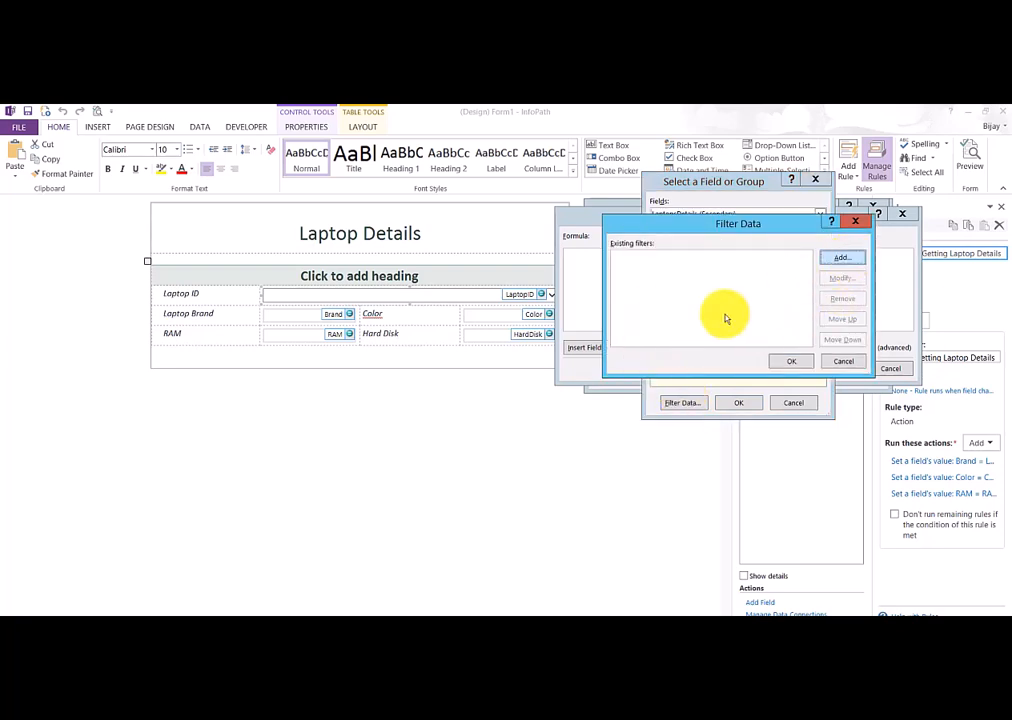
left_click(646, 292)
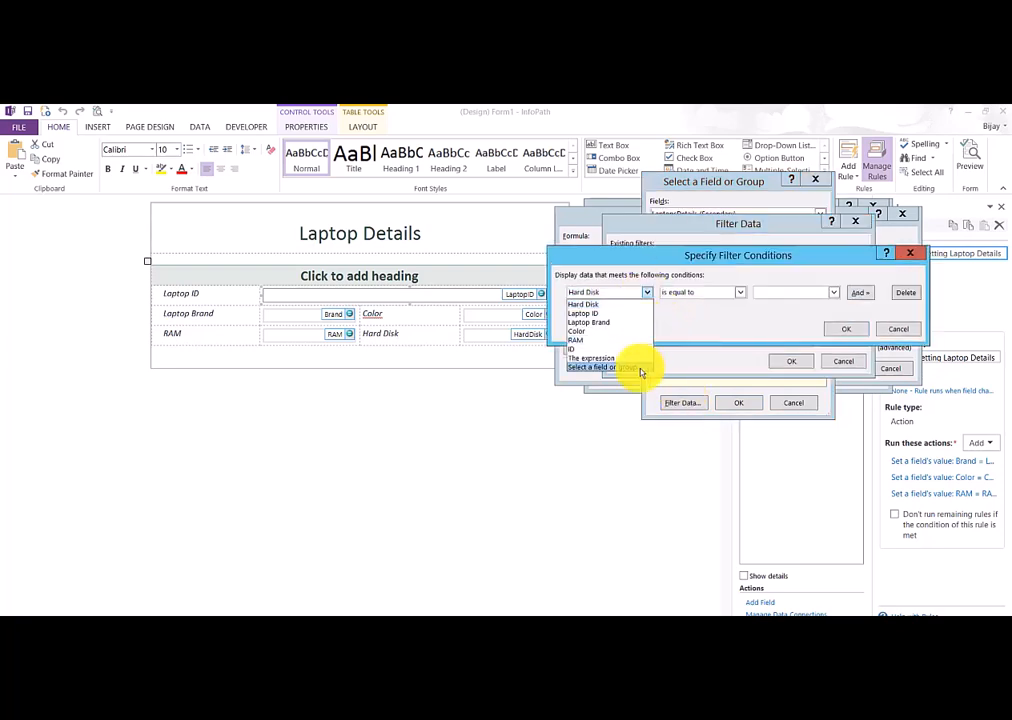
left_click(640, 369)
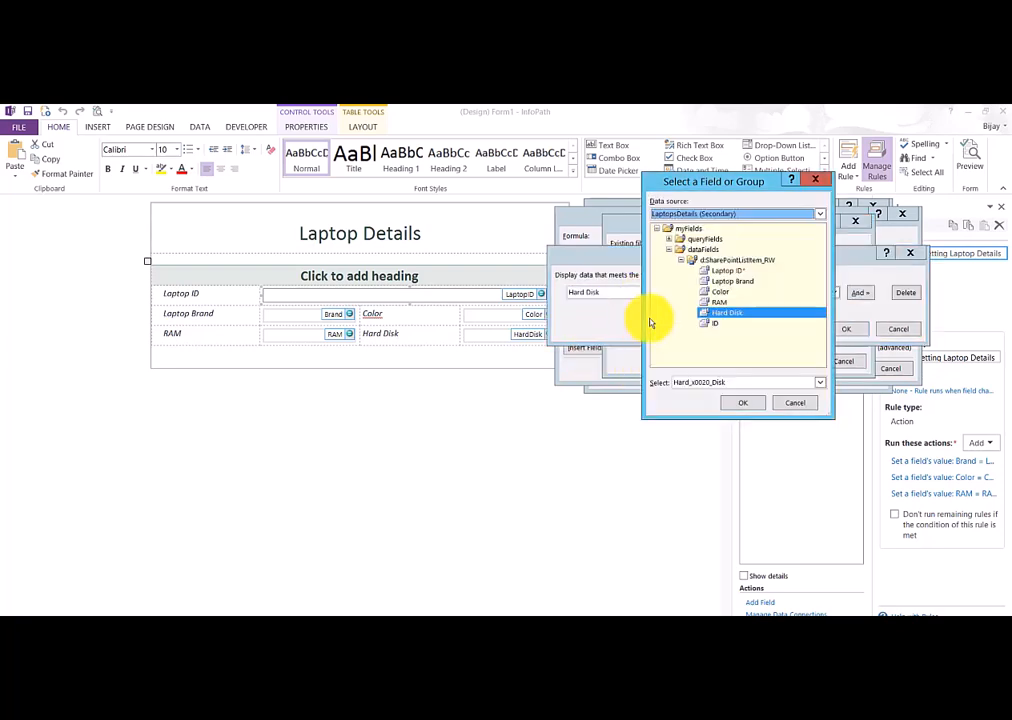
left_click(730, 272)
left_click(745, 405)
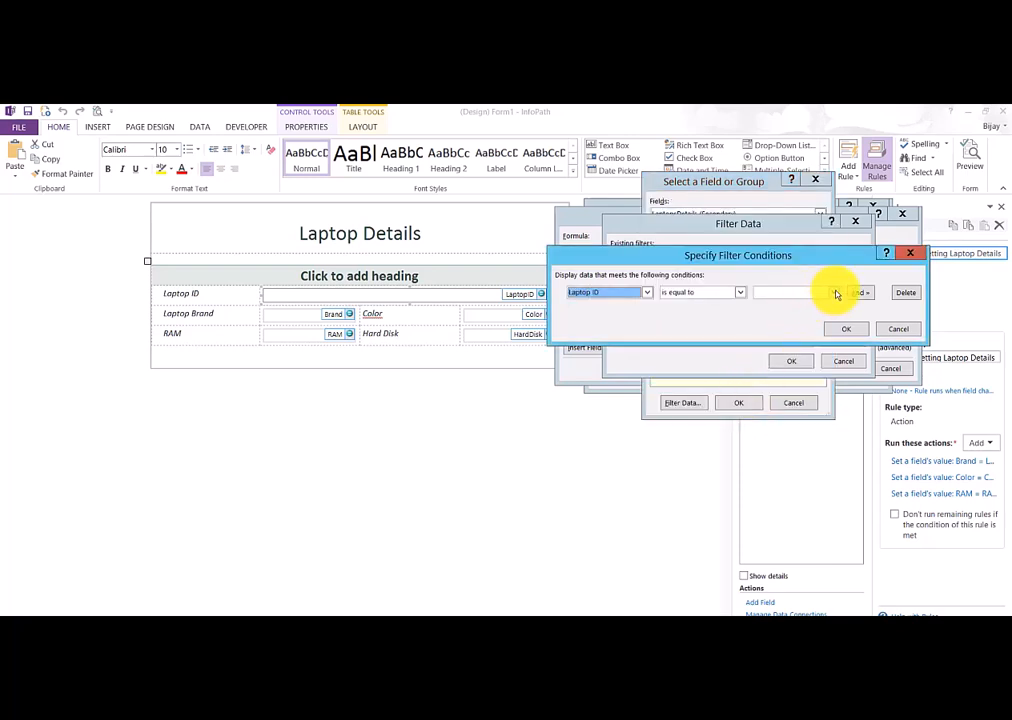
Require the Hard Disk filter's Laptop ID to equal the LaptopID field from the Main data source.
left_click(830, 293)
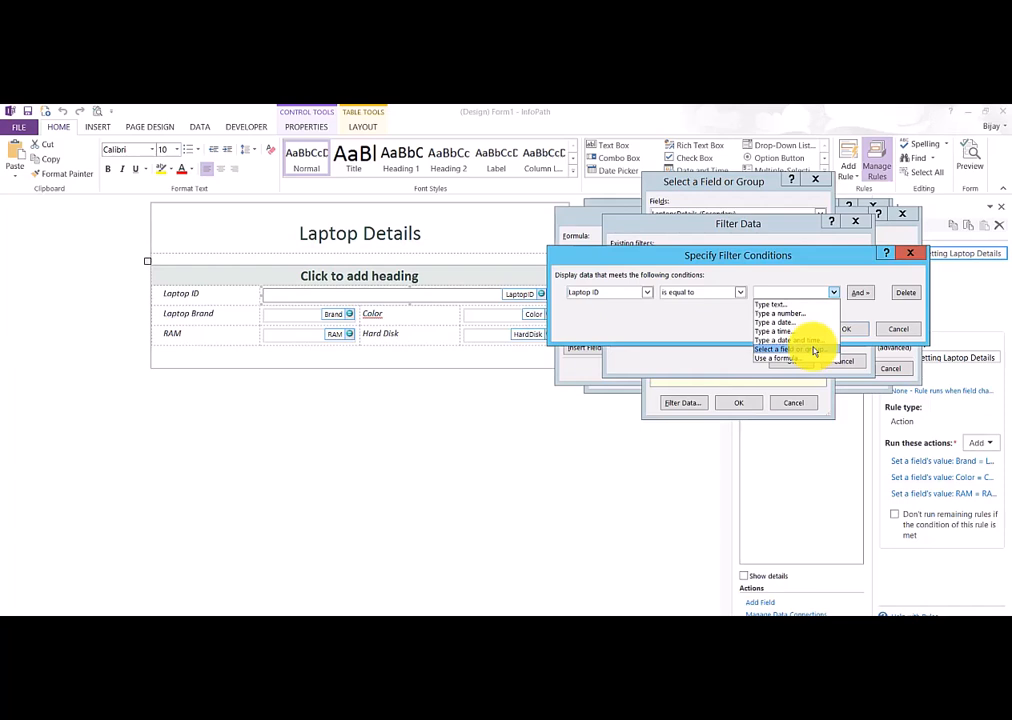
left_click(813, 352)
left_click(682, 214)
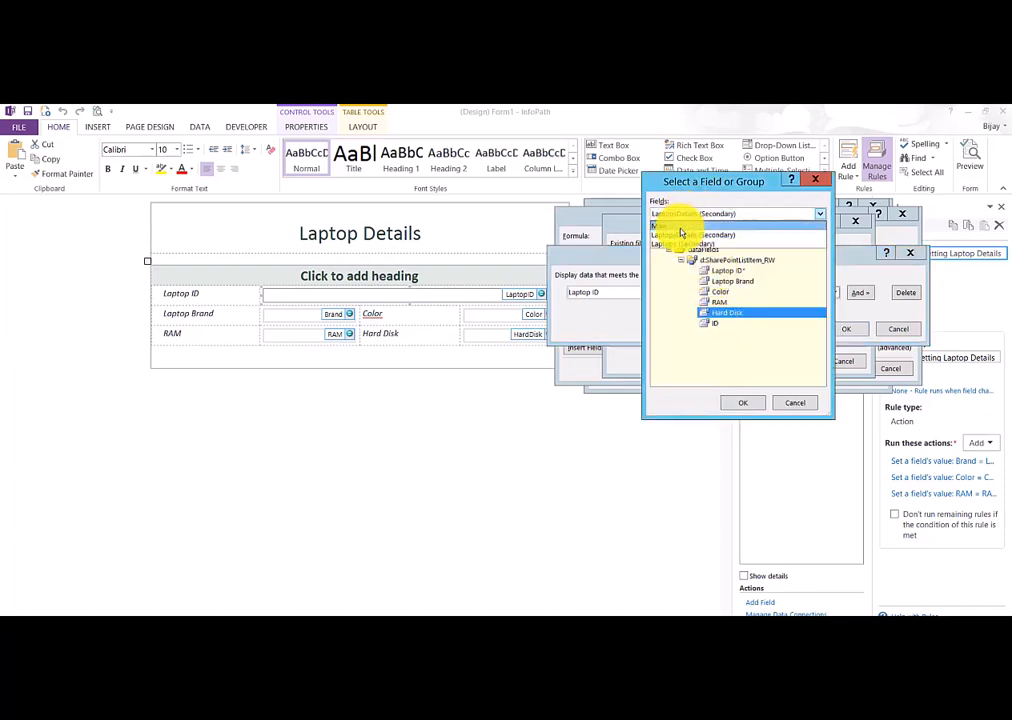
left_click(682, 227)
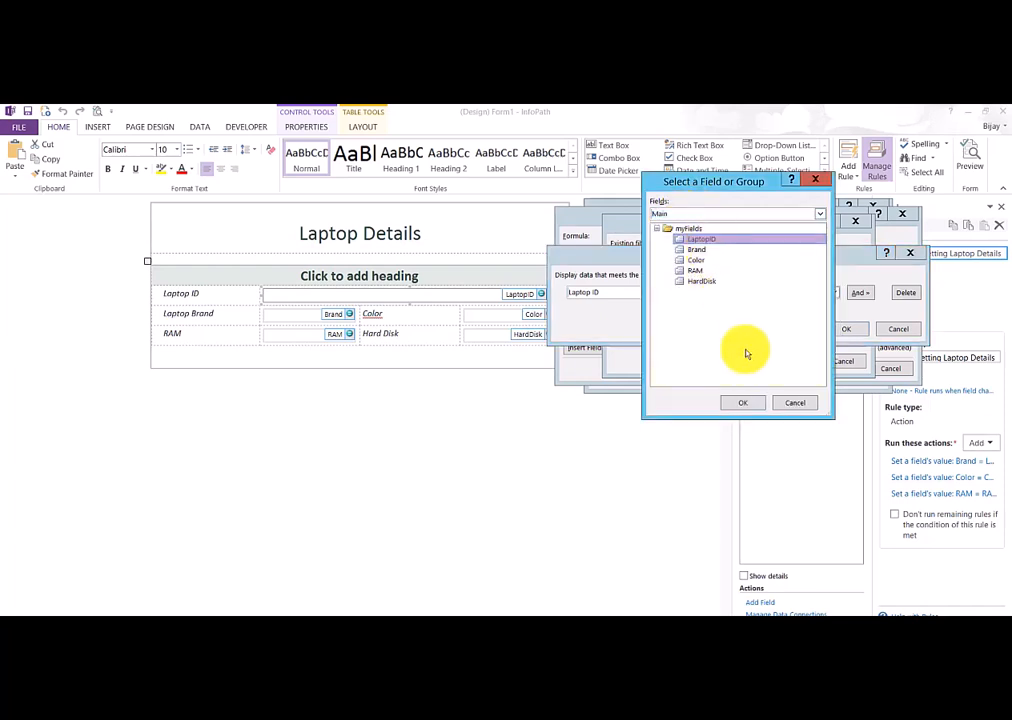
left_click(752, 404)
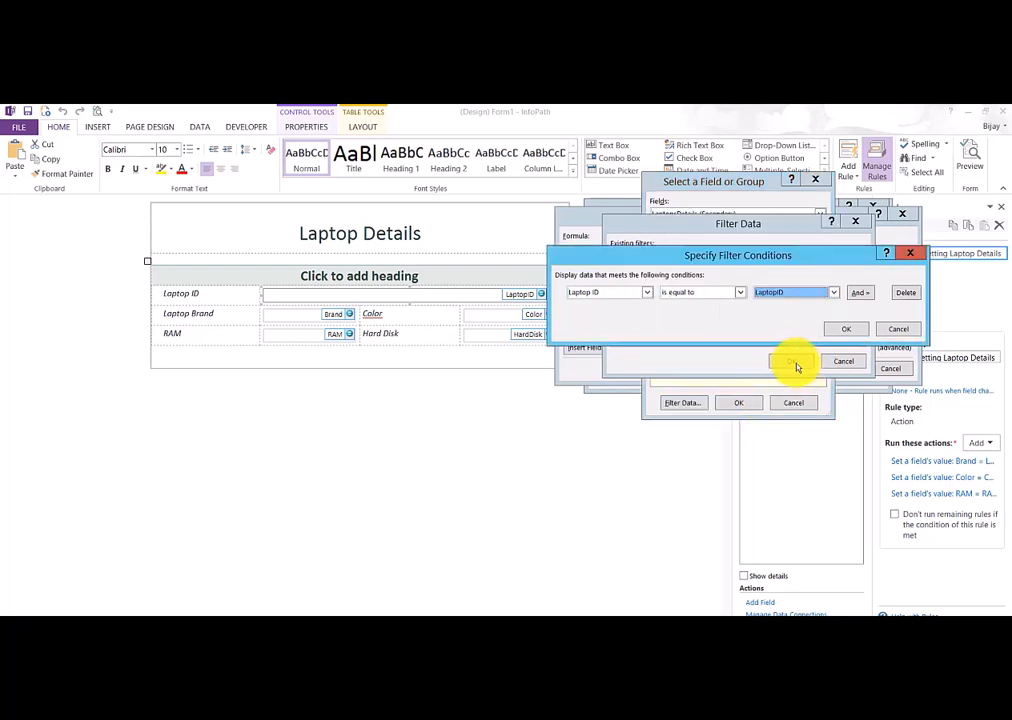
Insert the filtered Hard Disk field into the formula and apply it to the rule's HardDisk action.
left_click(843, 329)
left_click(792, 363)
left_click(747, 402)
left_click(837, 370)
left_click(806, 377)
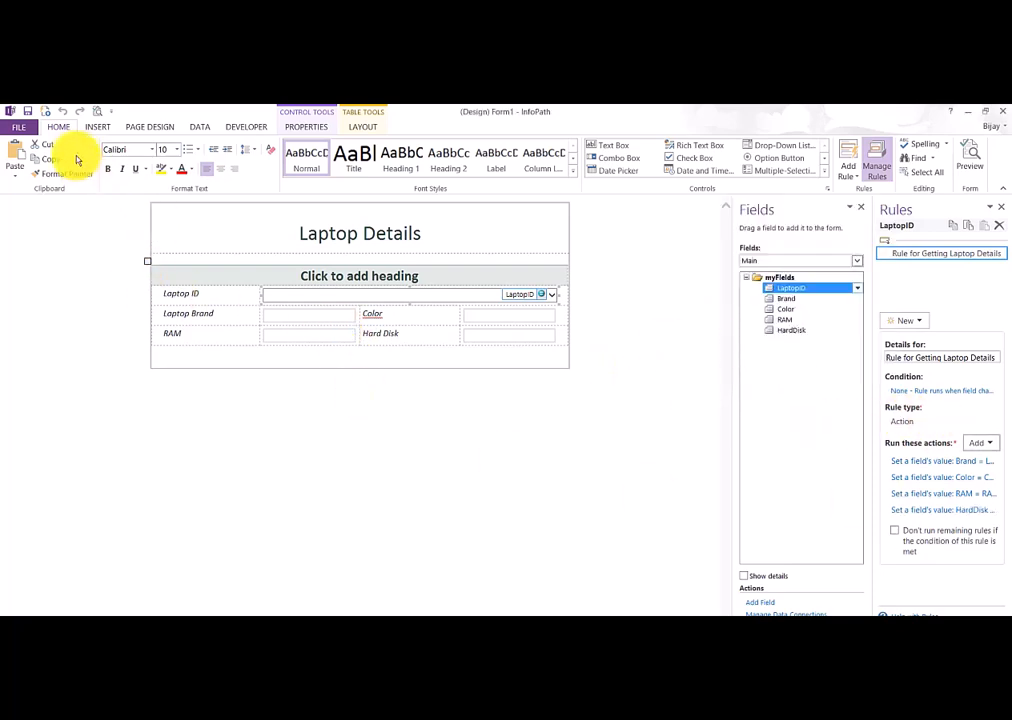
Publish the updated Laptop Details form template and open the published form in the browser.
left_click(29, 111)
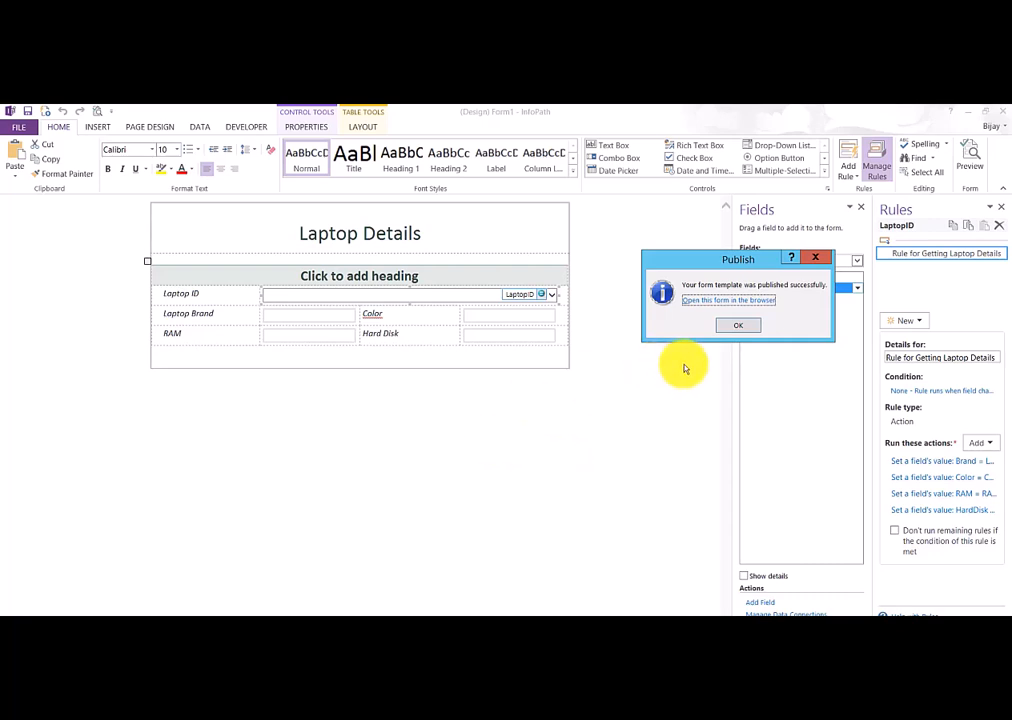
left_click(724, 302)
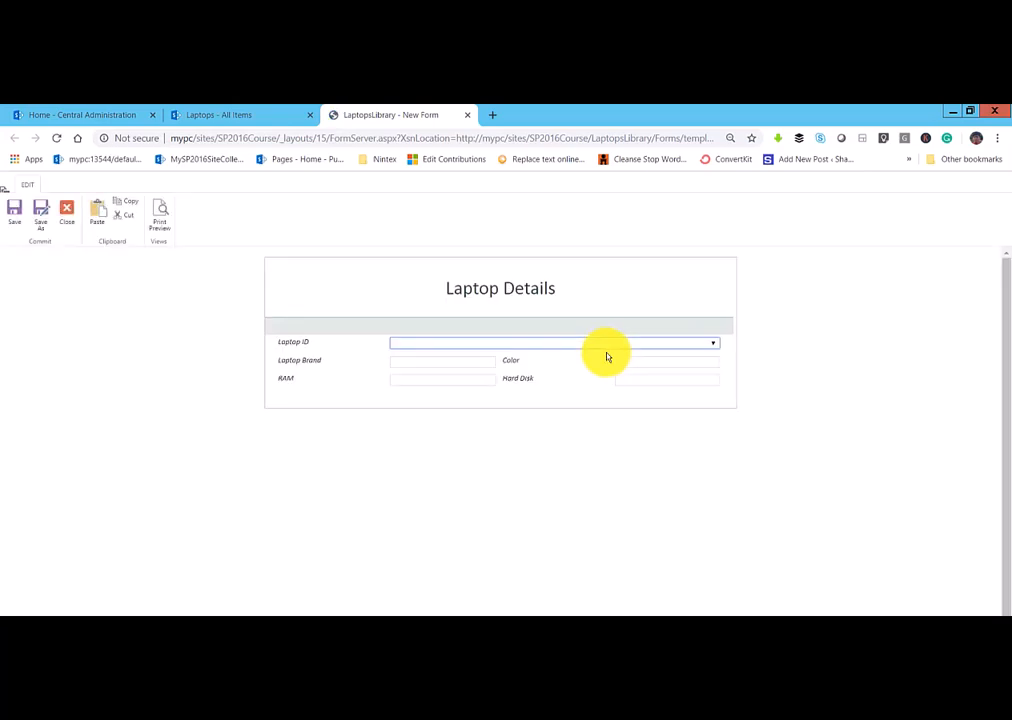
Test the automatic filling of the laptop details by selecting laptop IDs Dell9878, Lenovo6509 and HP2345 in turn.
left_click(532, 344)
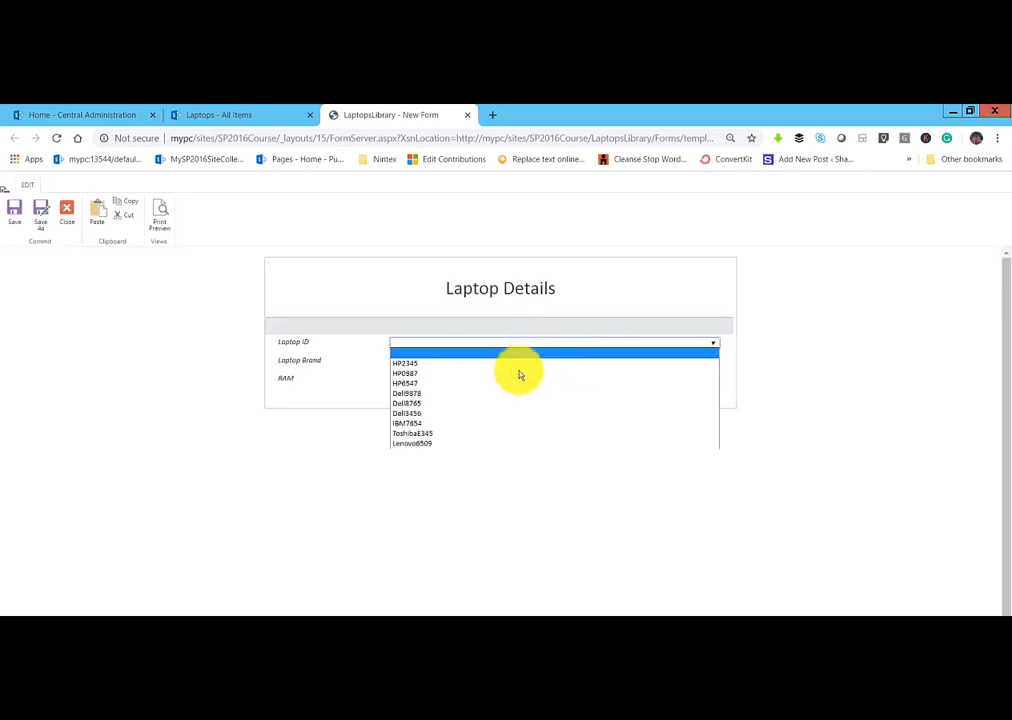
left_click(446, 394)
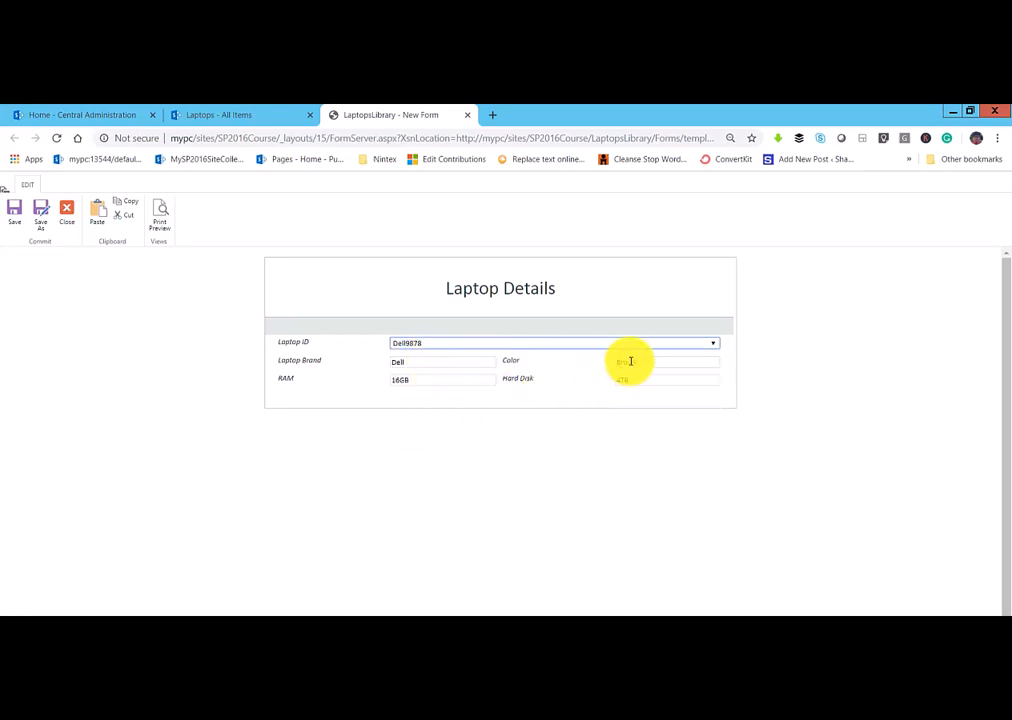
left_click(577, 344)
left_click(491, 444)
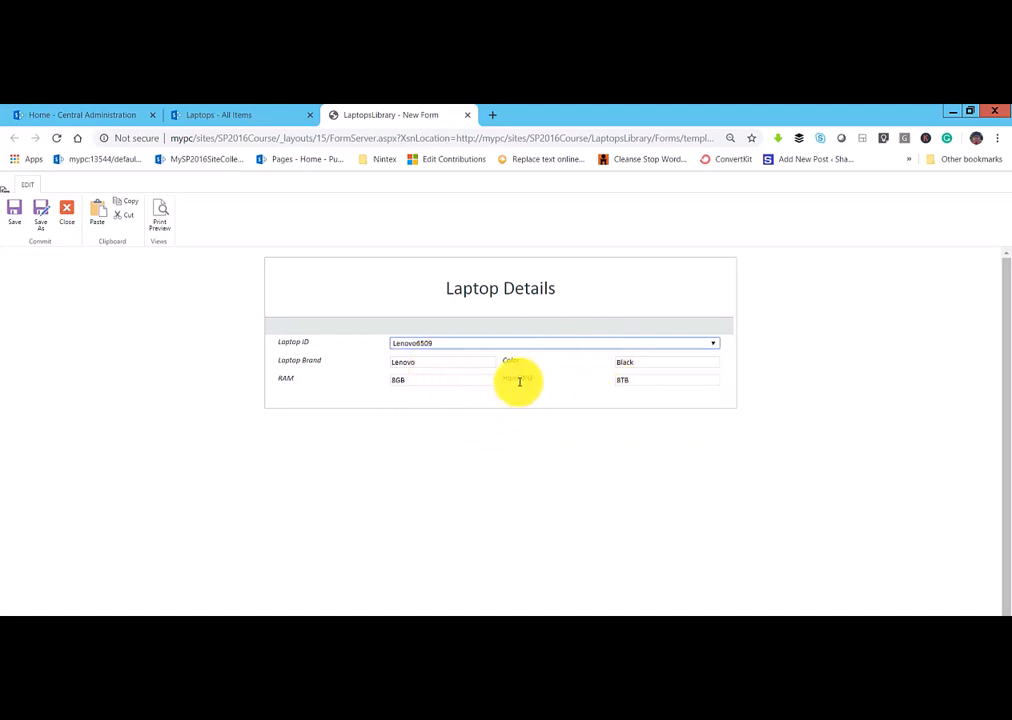
left_click(522, 343)
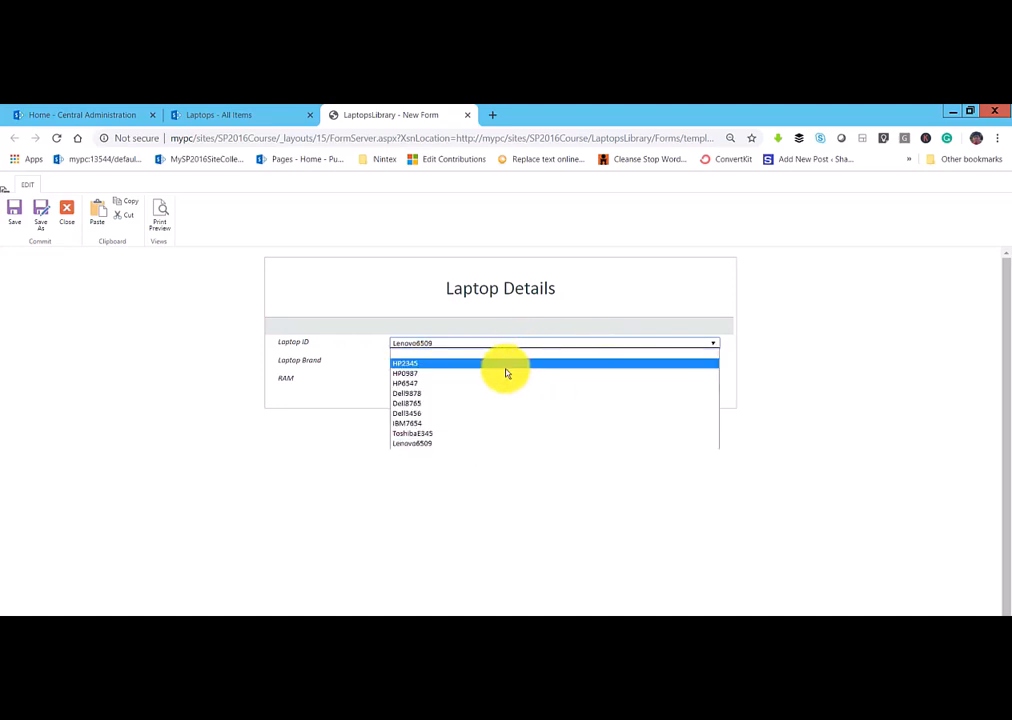
left_click(506, 364)
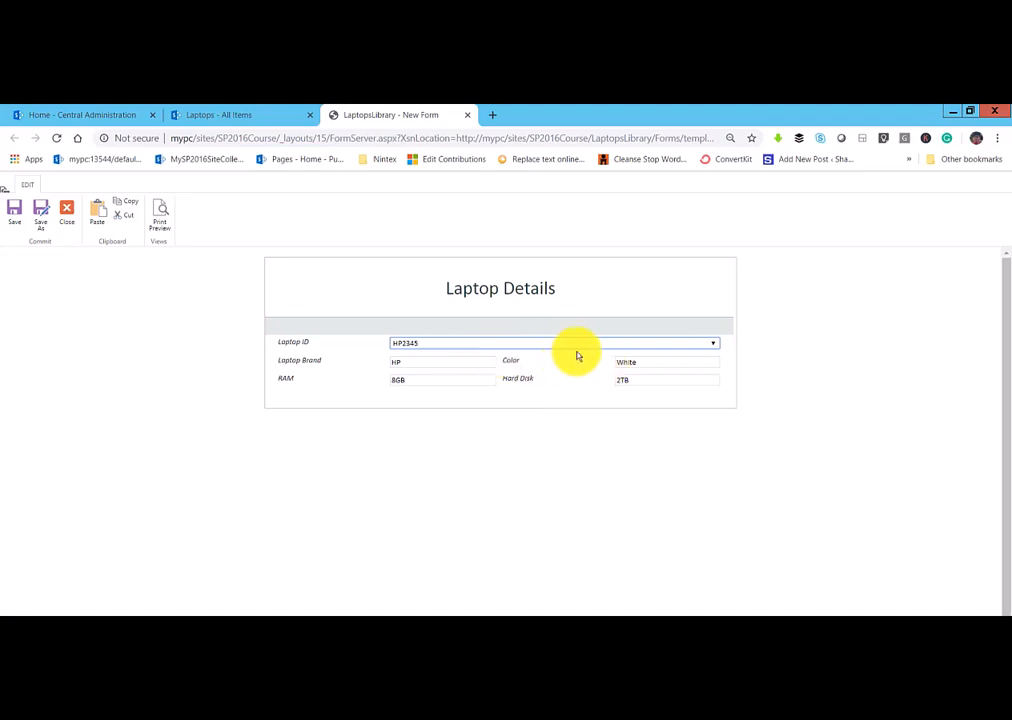
Test the automatic filling of the laptop details by selecting laptop IDs Dell8765 and HP6547 in turn.
left_click(508, 346)
left_click(492, 407)
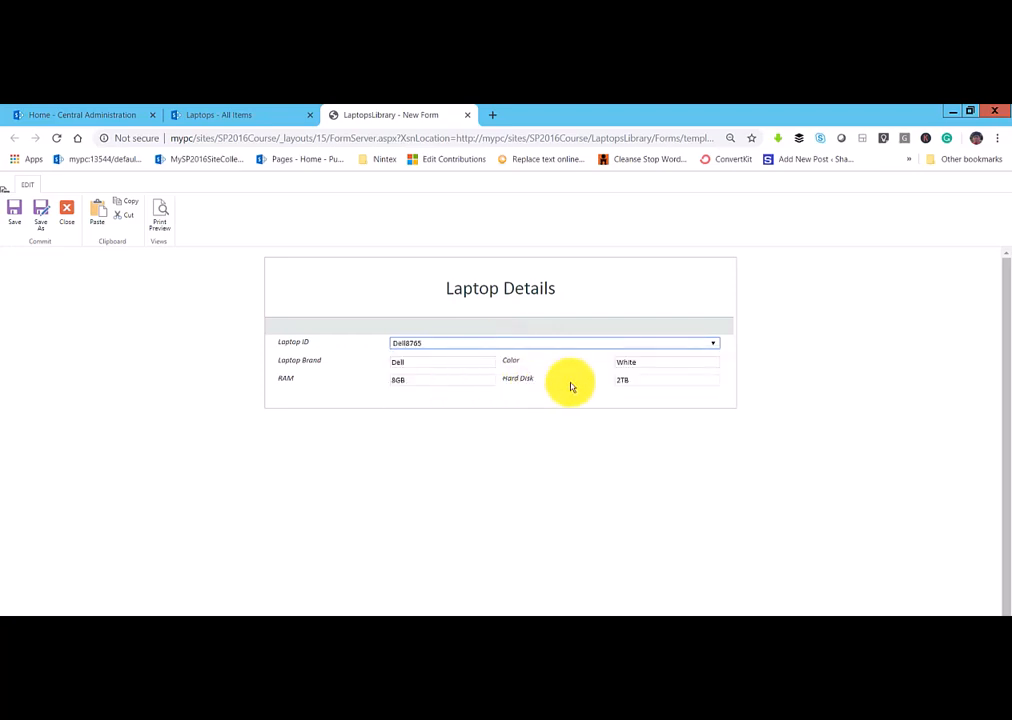
left_click(549, 343)
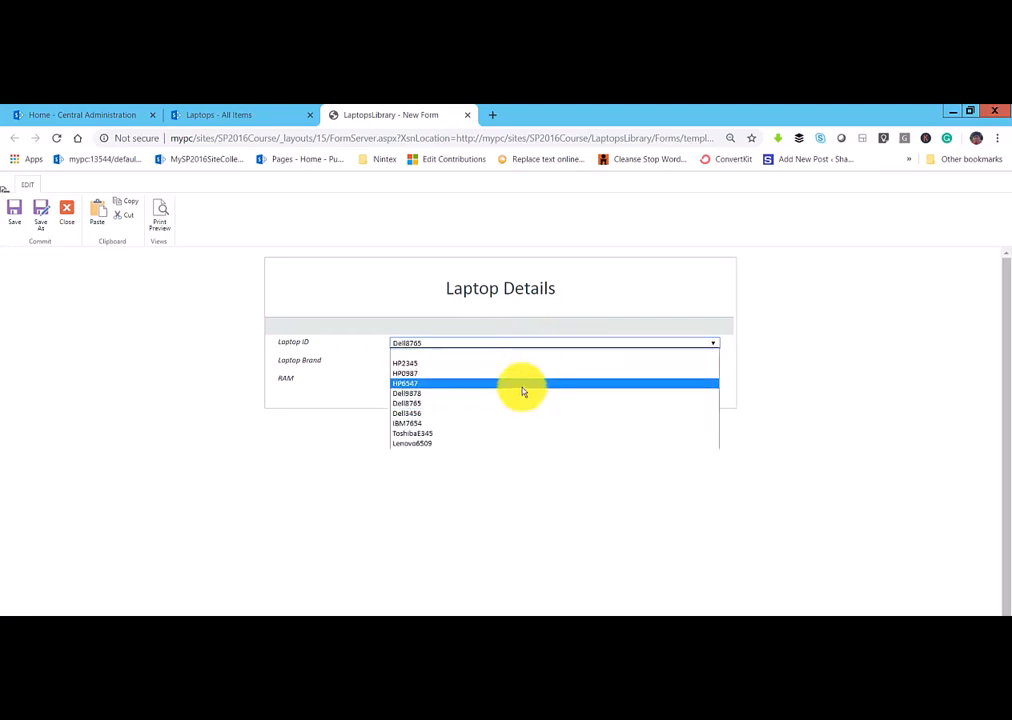
left_click(521, 384)
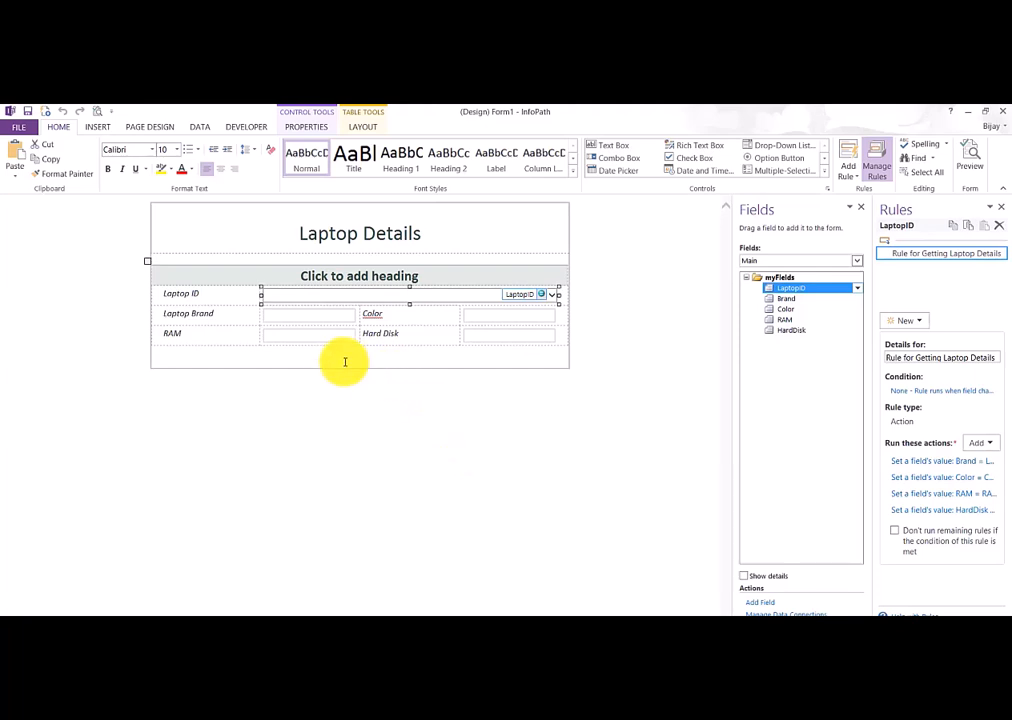
Switch to the InfoPath designer, insert a row below the RAM row and merge its last three cells.
left_click(344, 362)
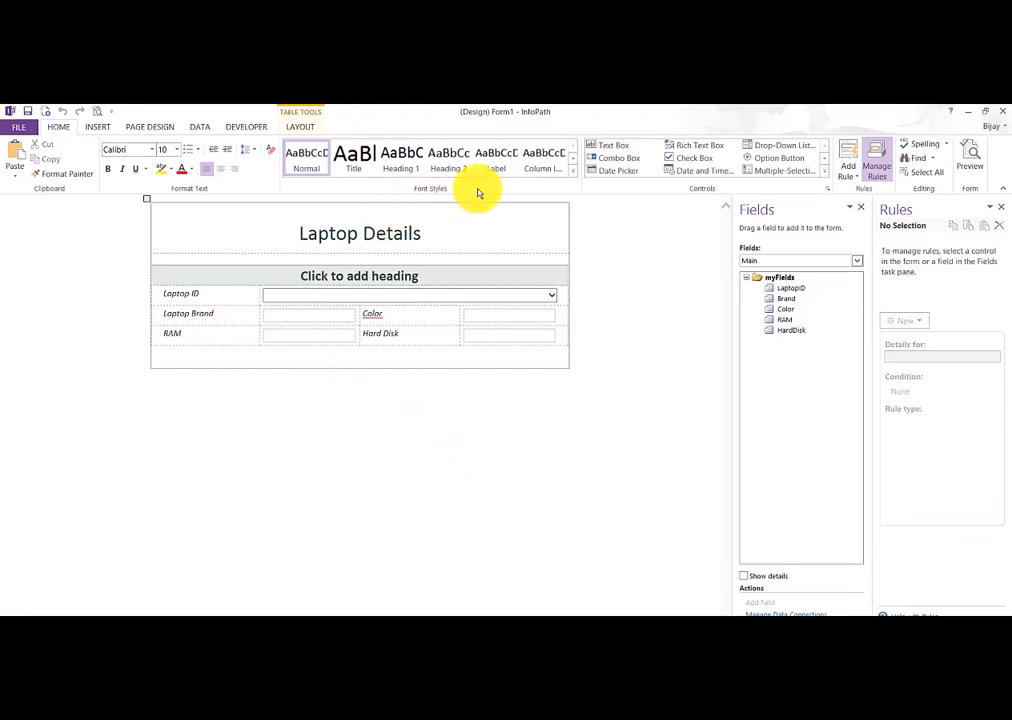
right_click(158, 340)
mouse_move(255, 416)
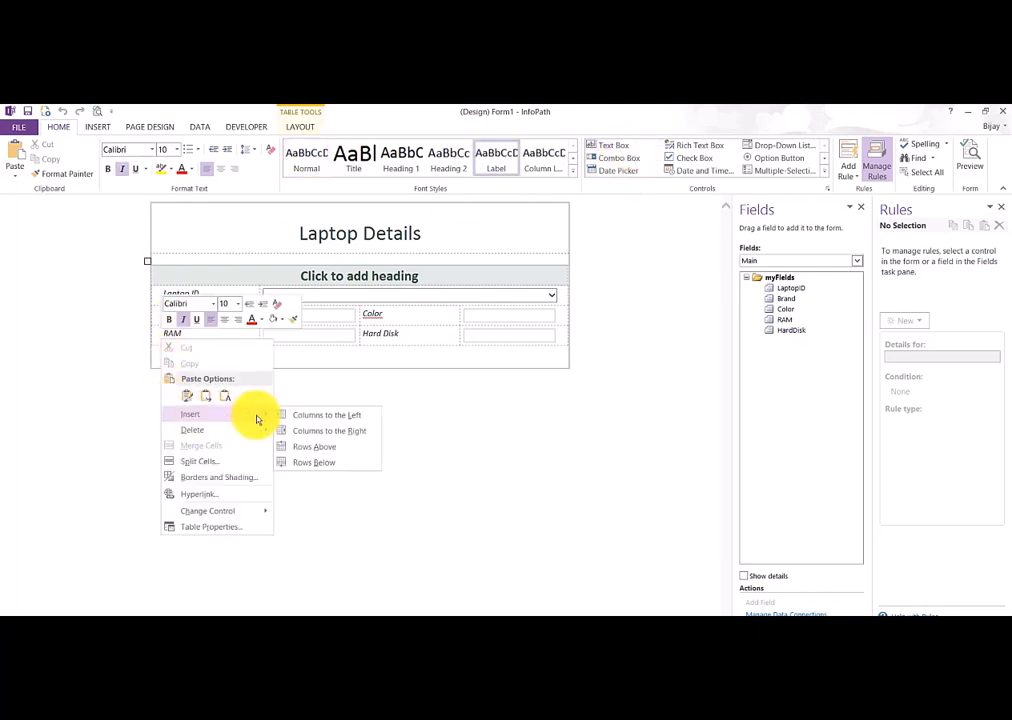
left_click(306, 462)
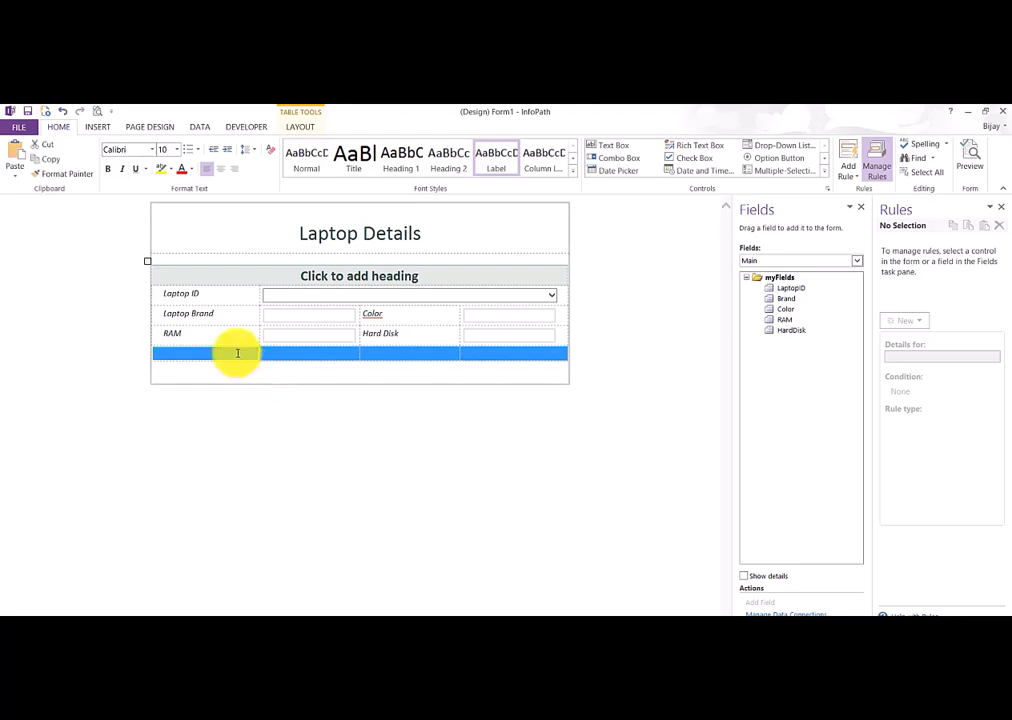
left_click_drag(291, 355, 478, 356)
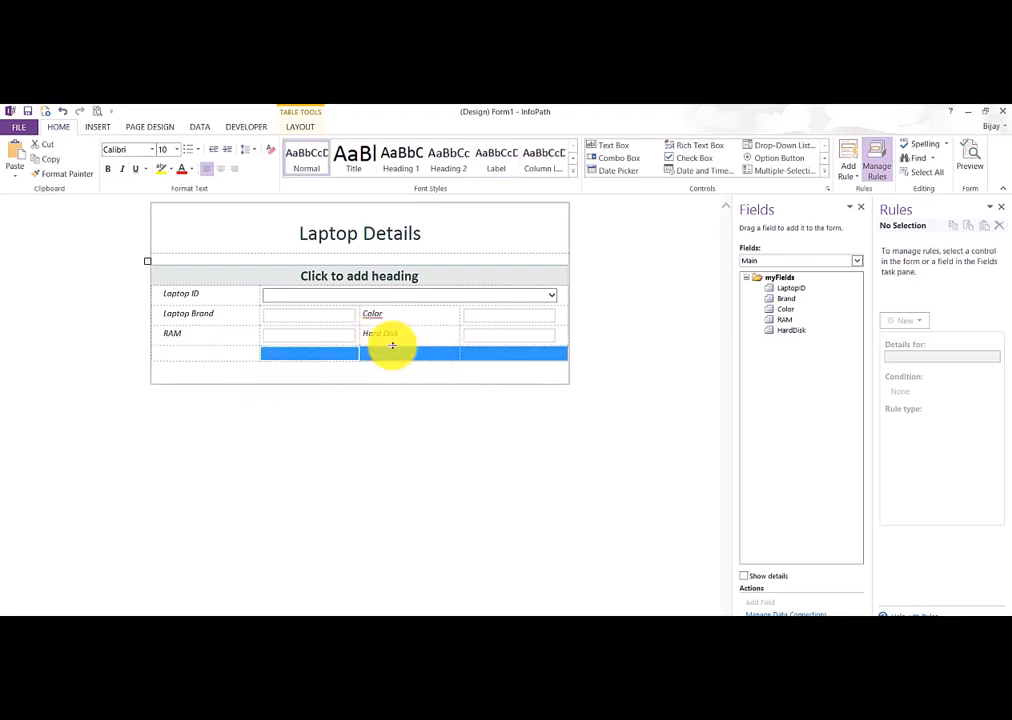
right_click(395, 353)
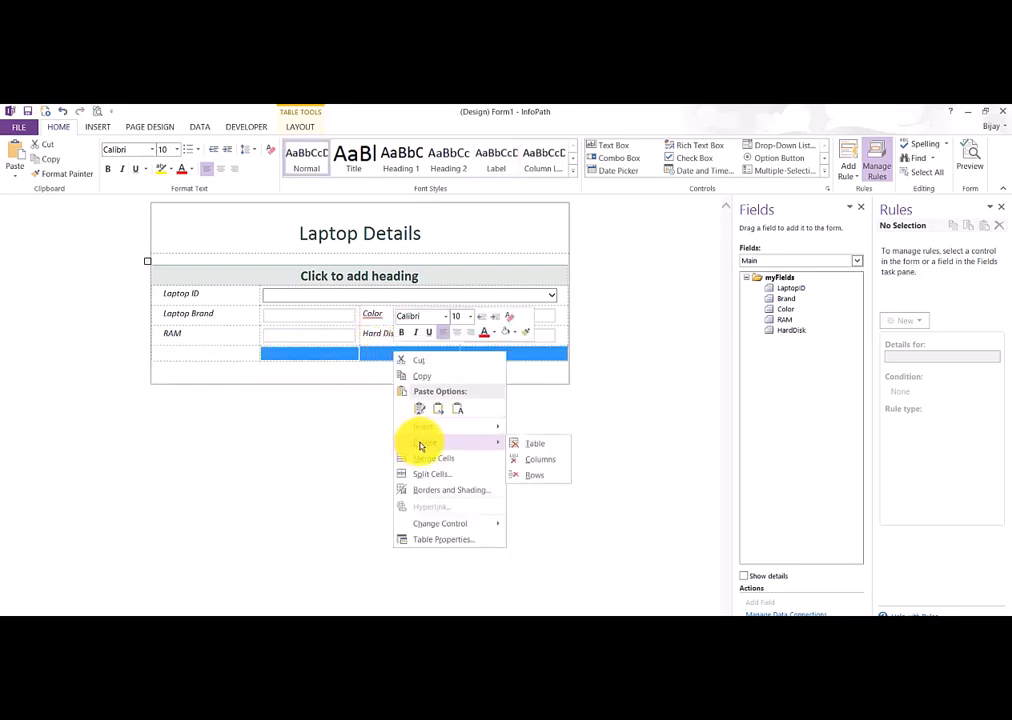
left_click(432, 460)
Label the new row Laptop Details and insert a rich text box in its merged cell.
left_click(222, 358)
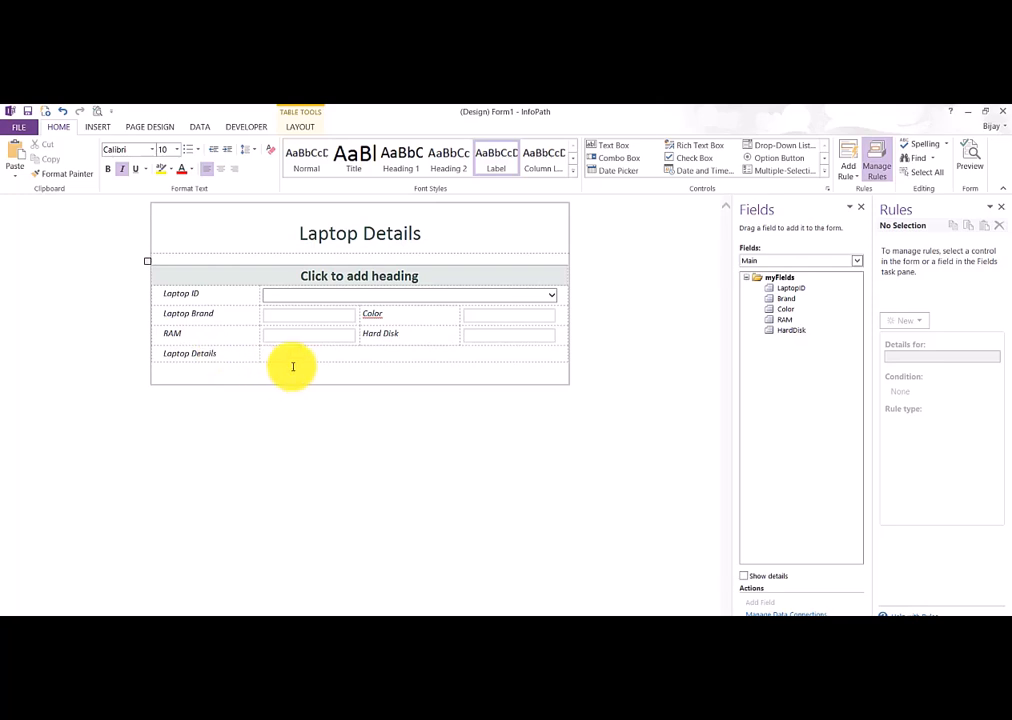
left_click(630, 262)
left_click(700, 146)
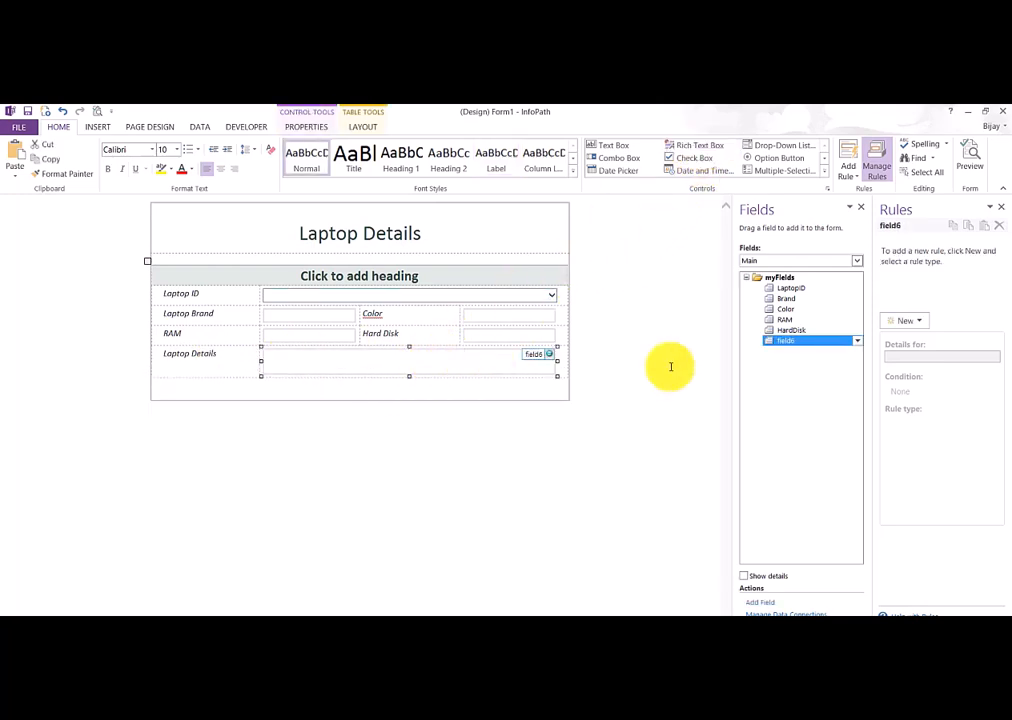
Rename the rich text box's field to LaptopDetails in the field properties.
right_click(790, 343)
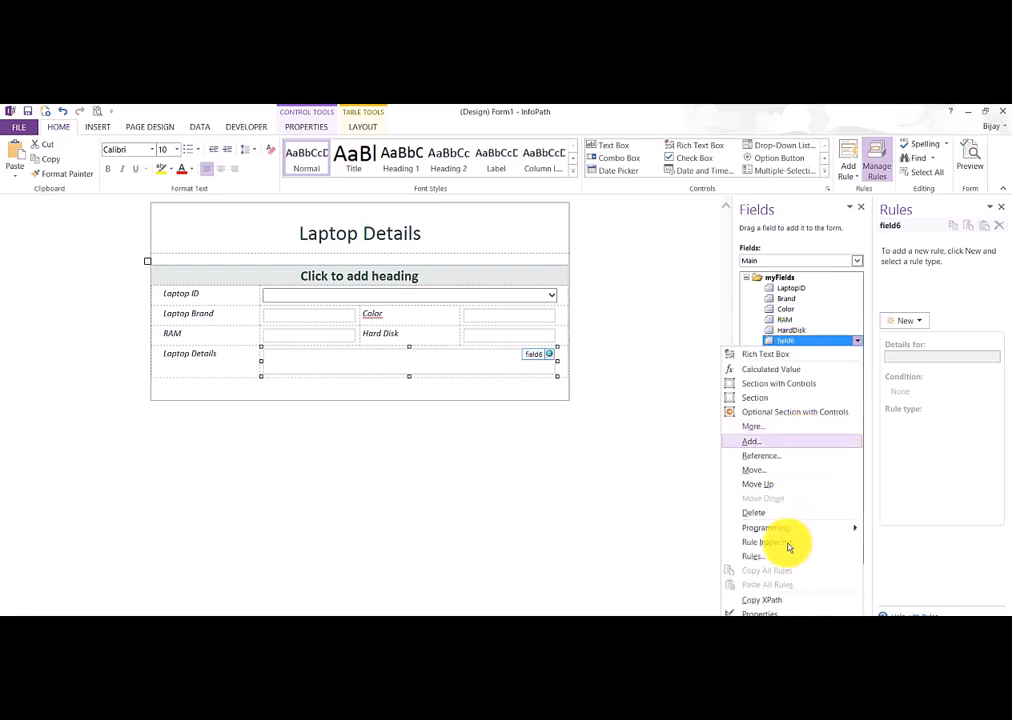
left_click(762, 610)
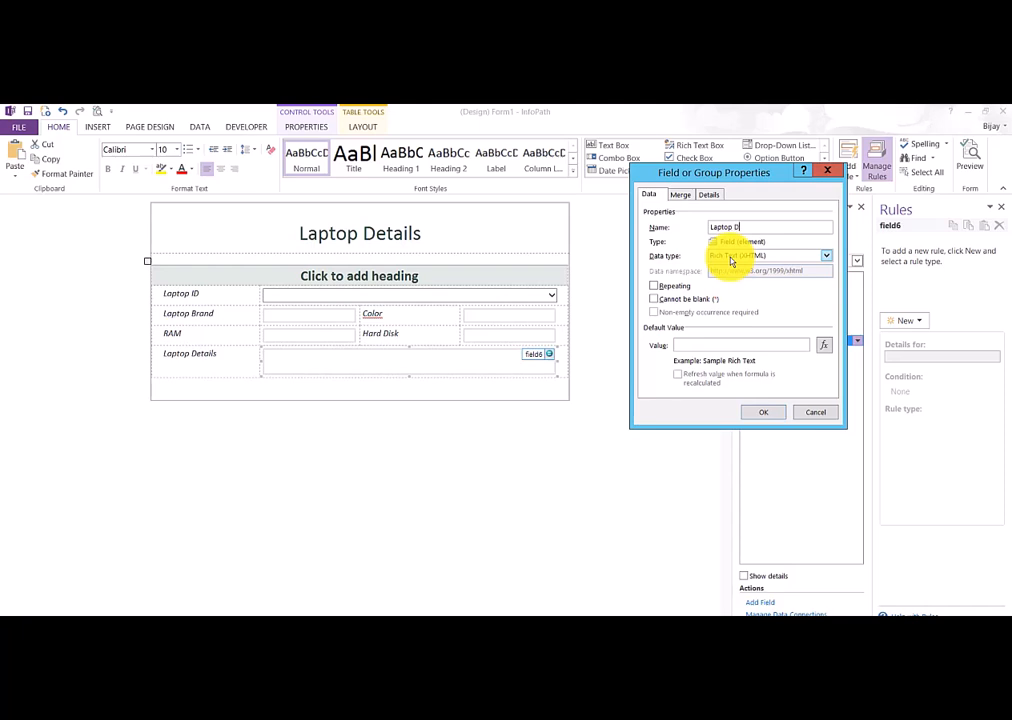
left_click(750, 419)
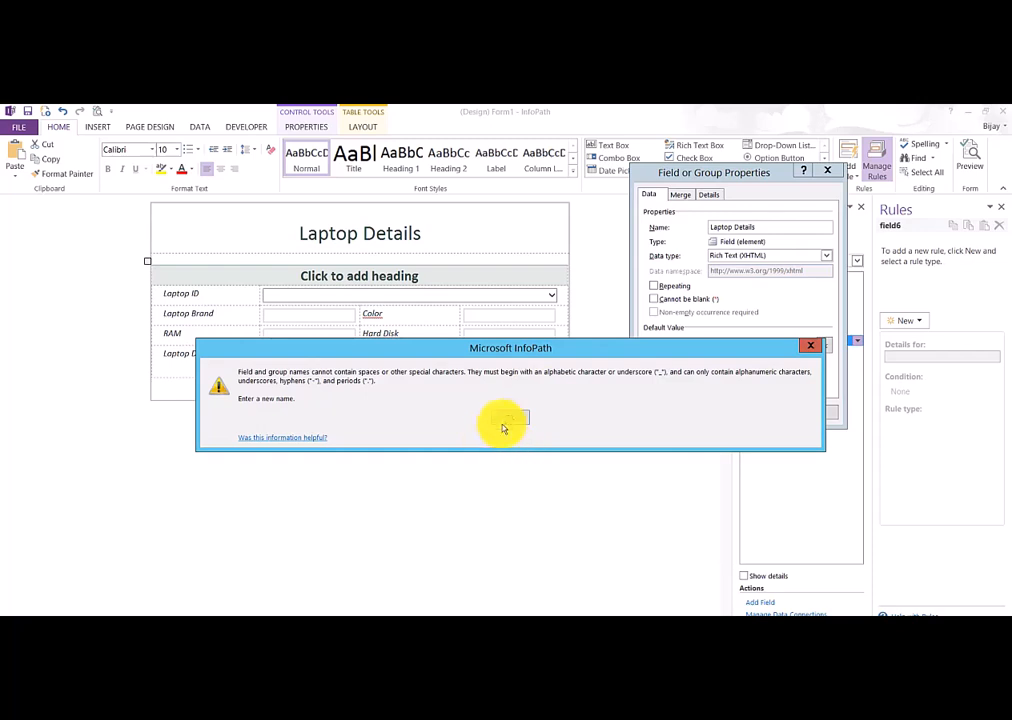
left_click(506, 418)
left_click(741, 228)
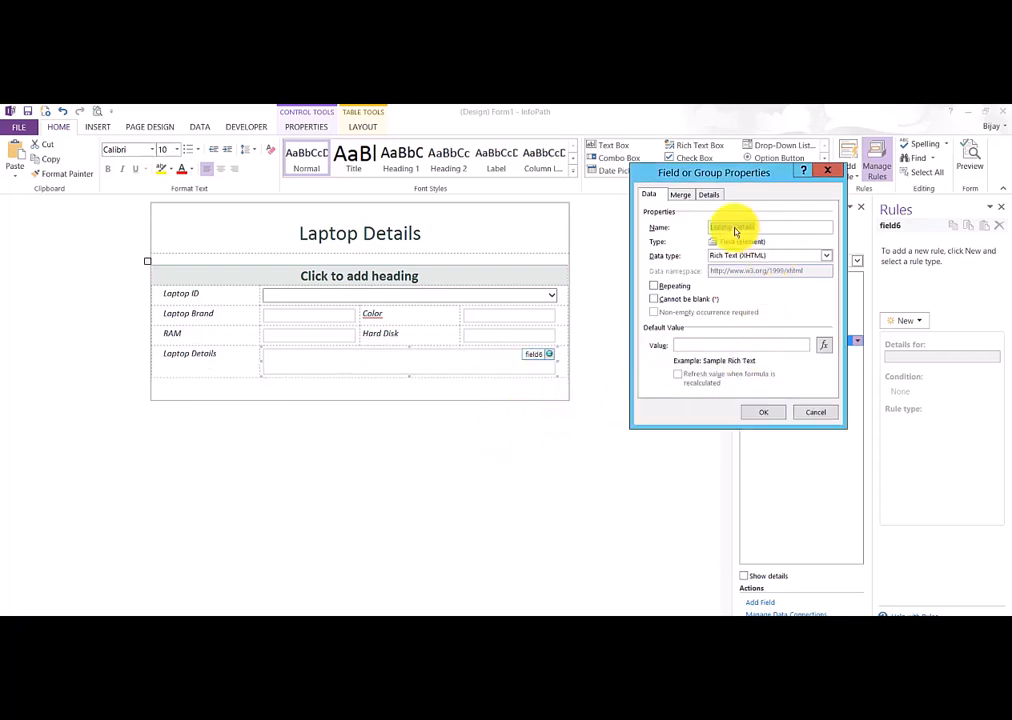
key("BackSpace")
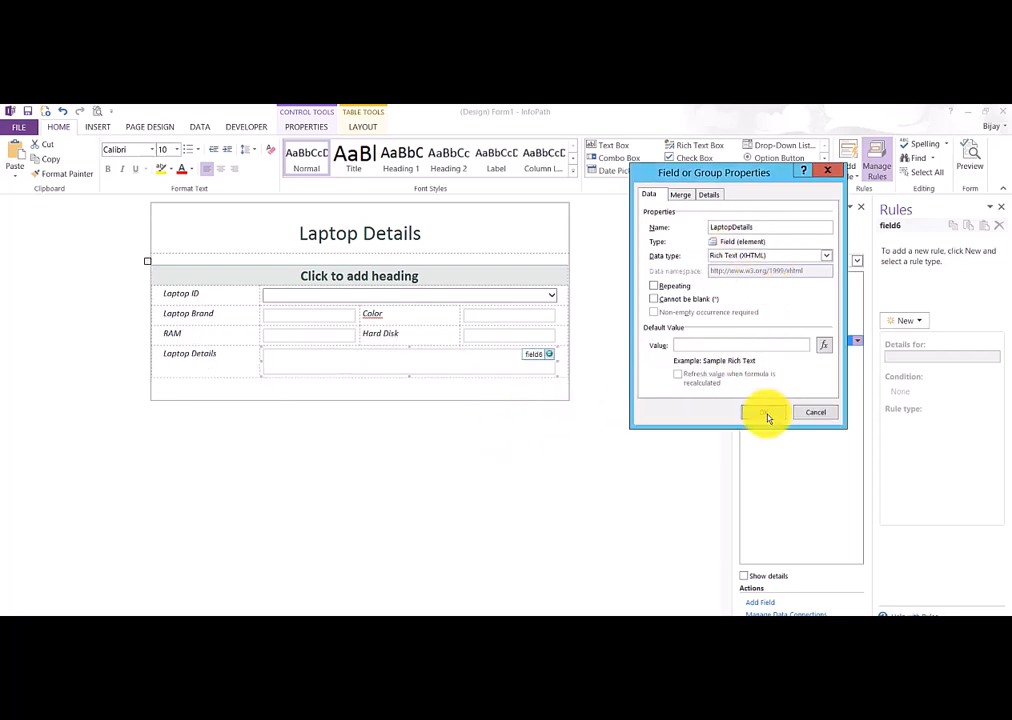
left_click(766, 414)
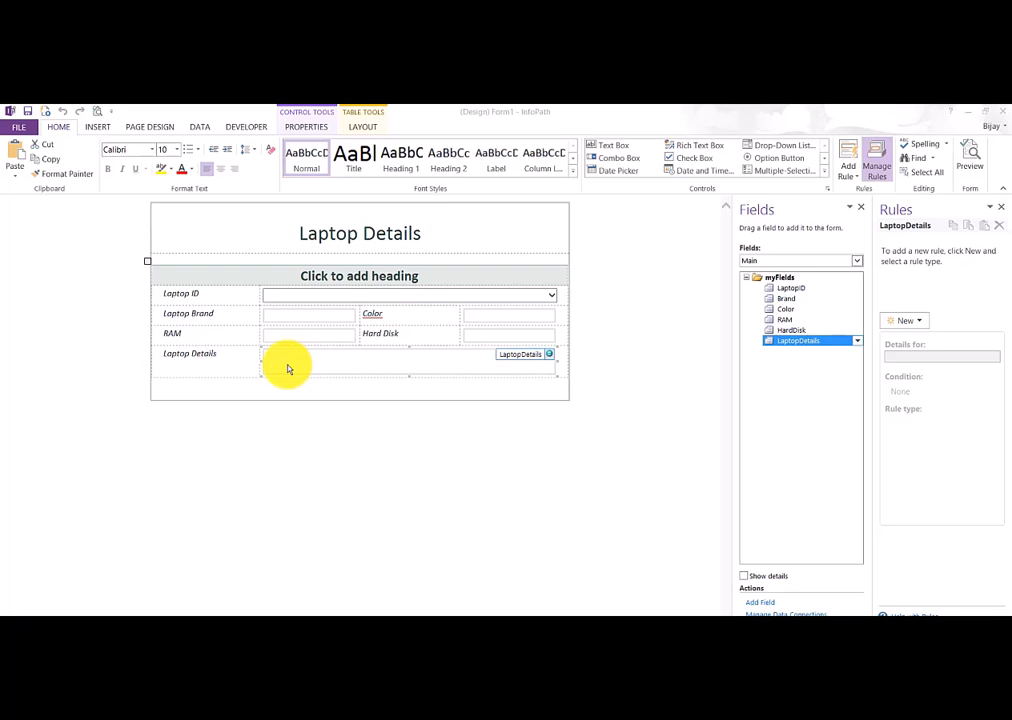
Insert a text box on the line below the table and narrow it to about a third of the form's width.
left_click(500, 295)
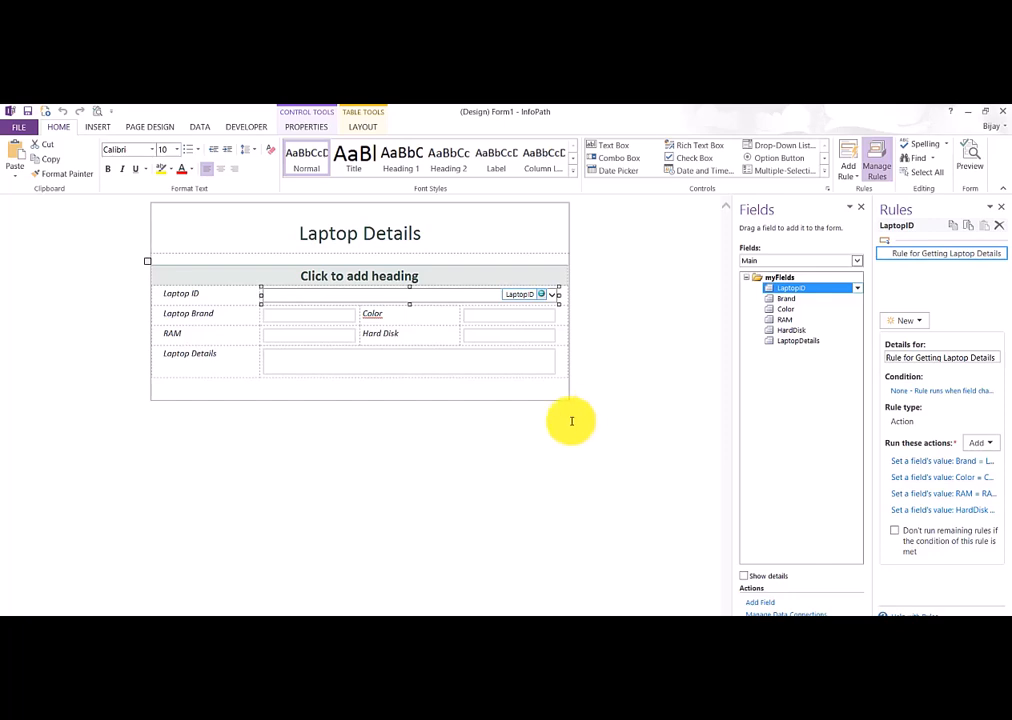
left_click(533, 429)
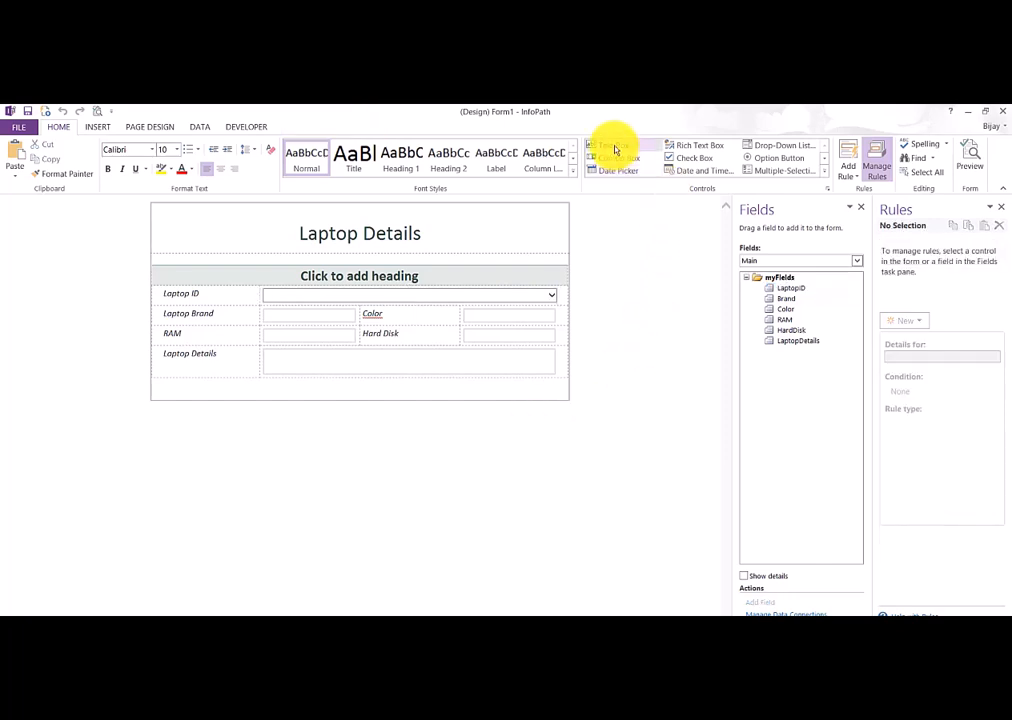
left_click(219, 388)
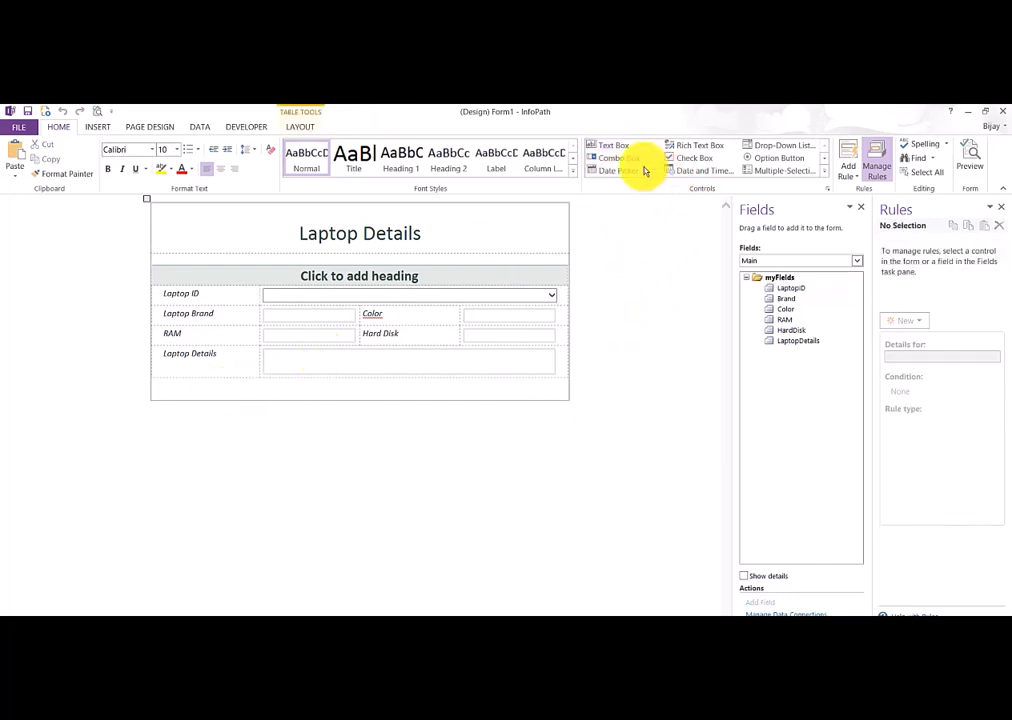
left_click(606, 146)
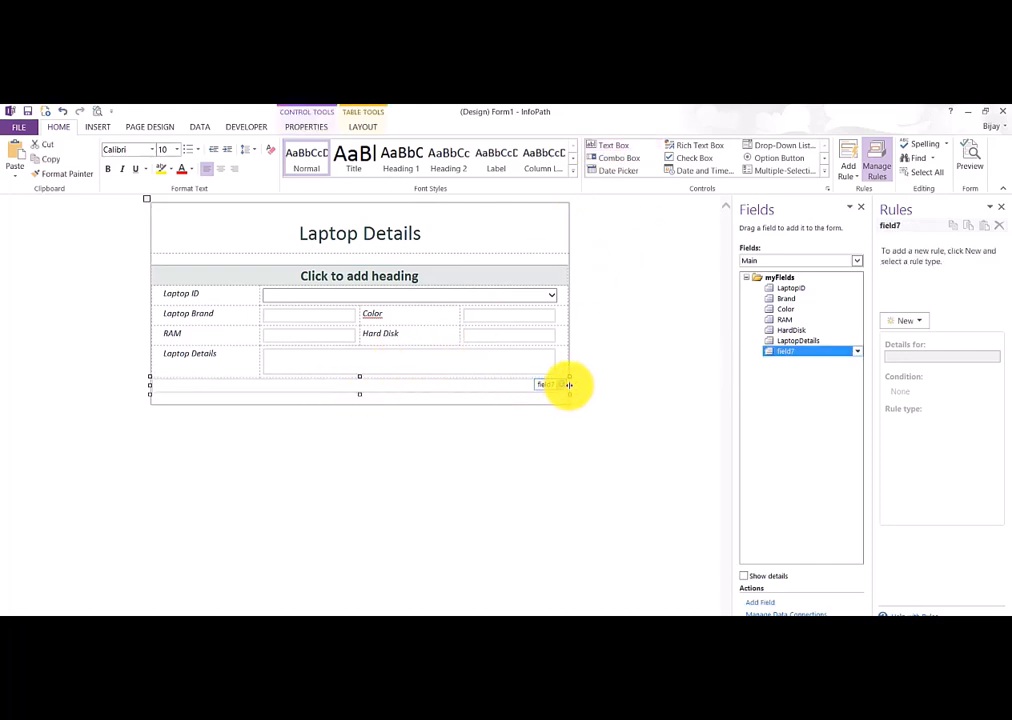
left_click_drag(568, 386, 288, 386)
left_click(328, 386)
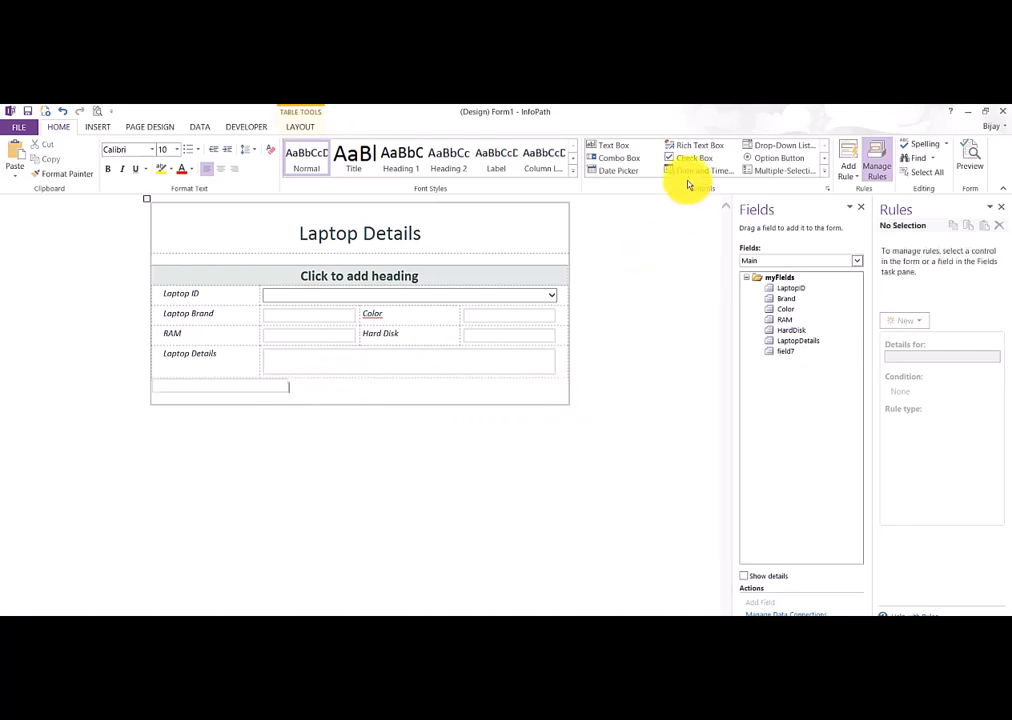
Add a second text box beside the first one below the table and narrow both to leave room on the line.
left_click(620, 146)
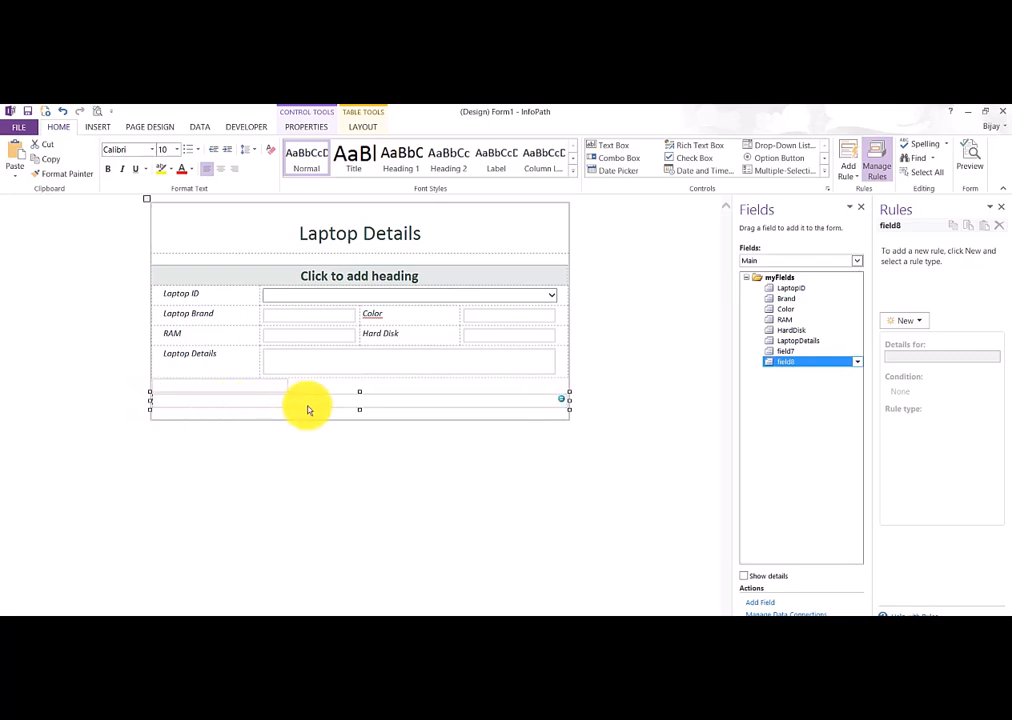
left_click_drag(312, 409, 429, 400)
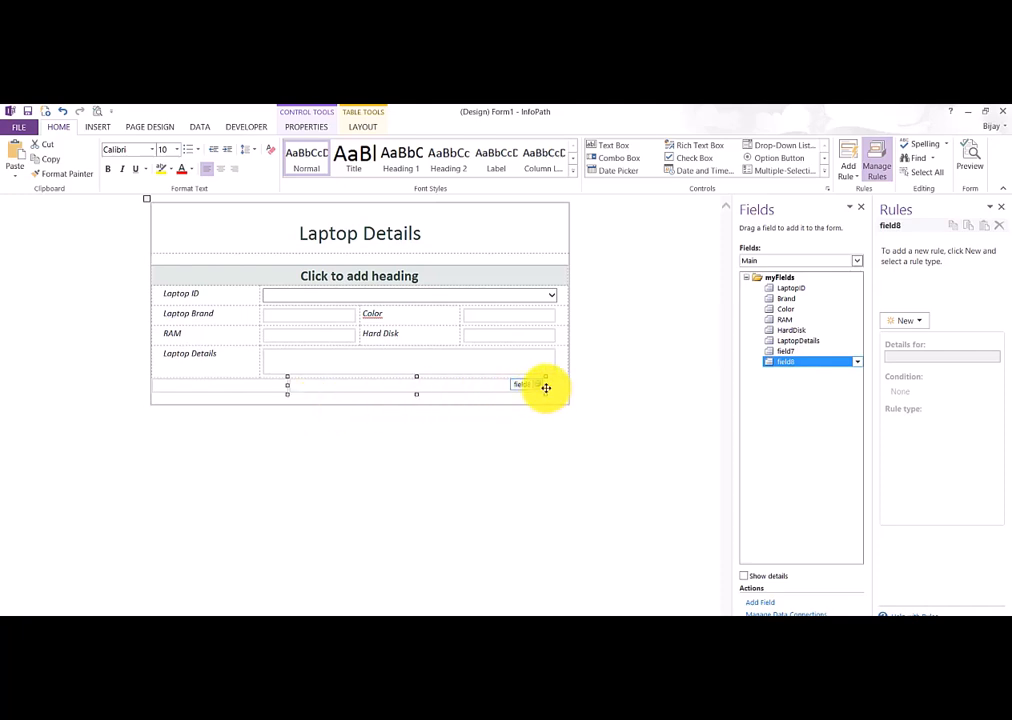
left_click_drag(545, 385, 388, 387)
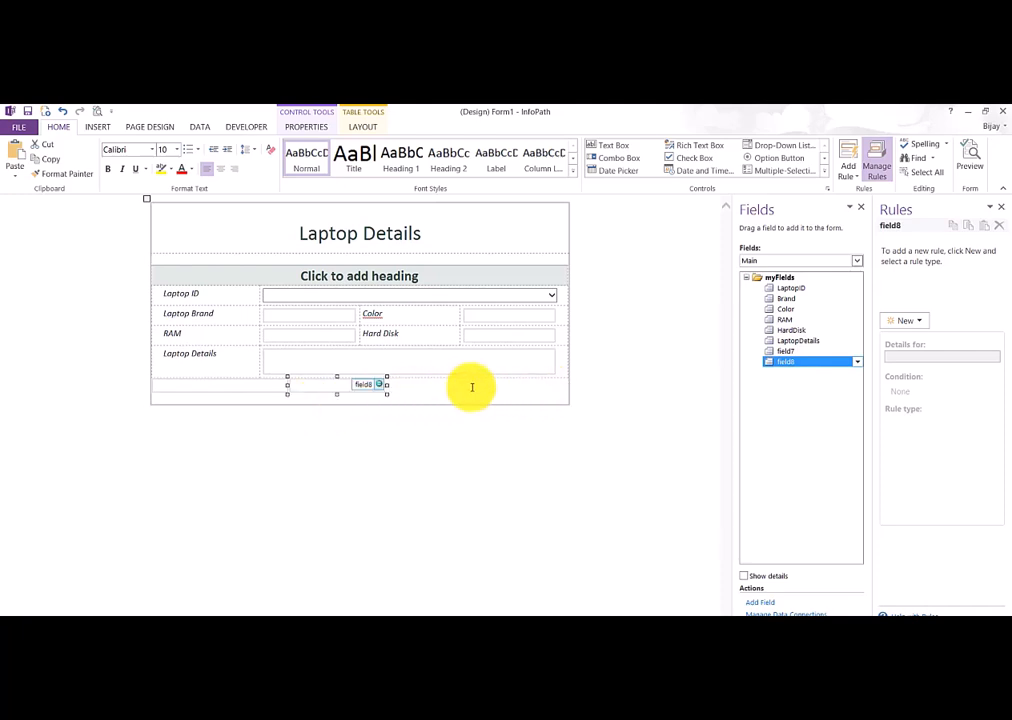
left_click(454, 382)
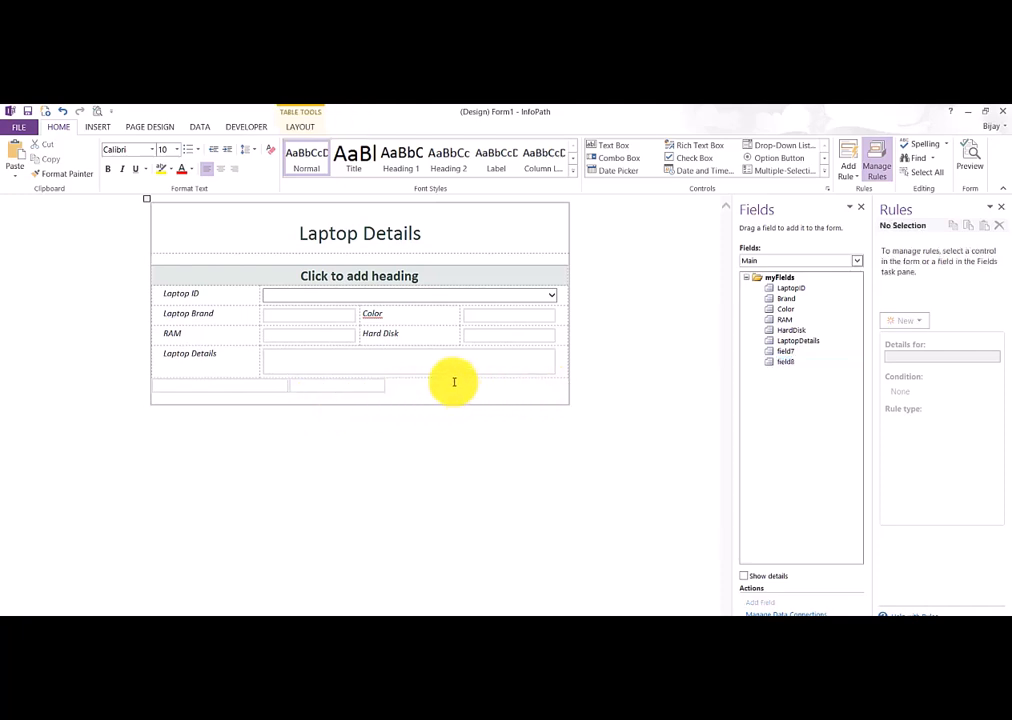
left_click(278, 388)
left_click_drag(235, 390, 222, 389)
left_click(319, 388)
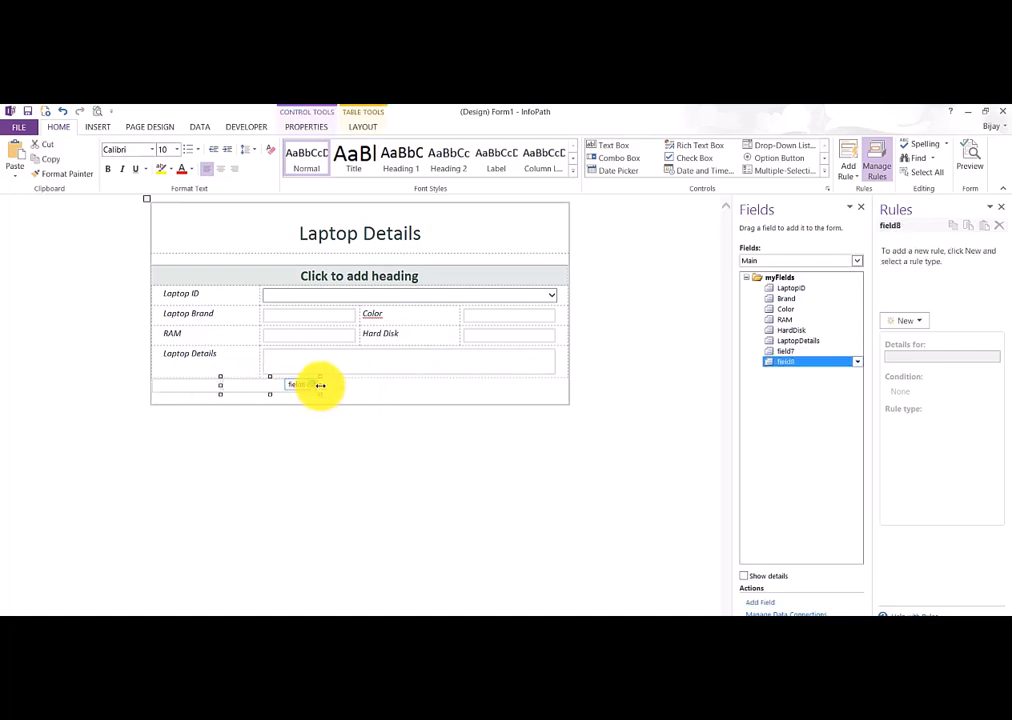
left_click_drag(288, 385, 284, 385)
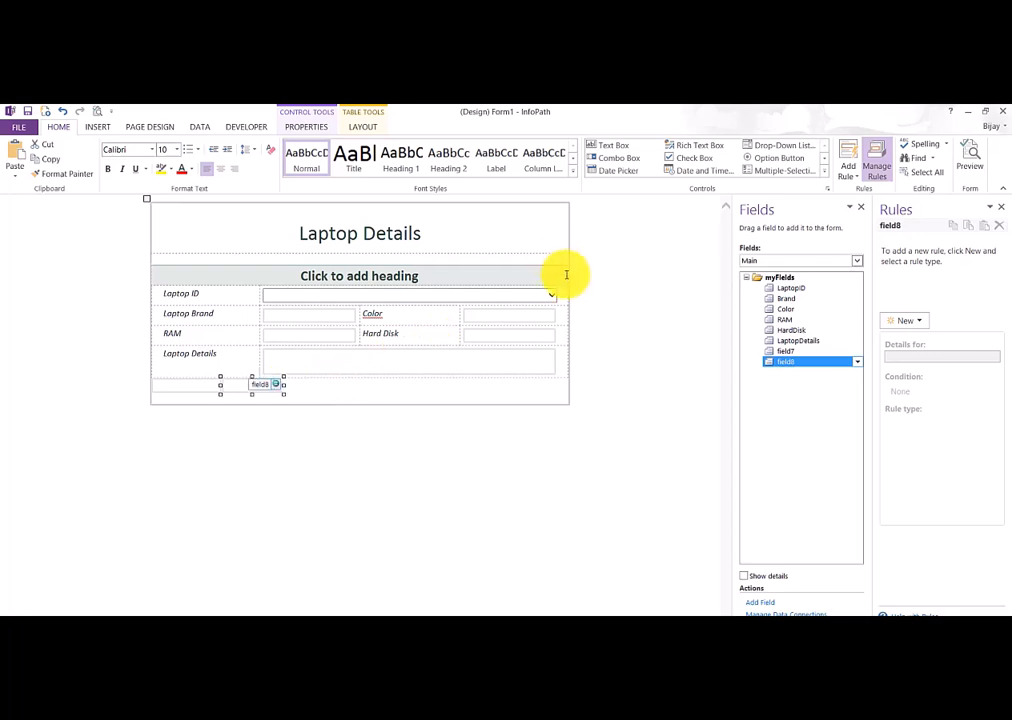
Add a third and a fourth text box and fit them on the same line beside the first two.
left_click(484, 379)
left_click(635, 147)
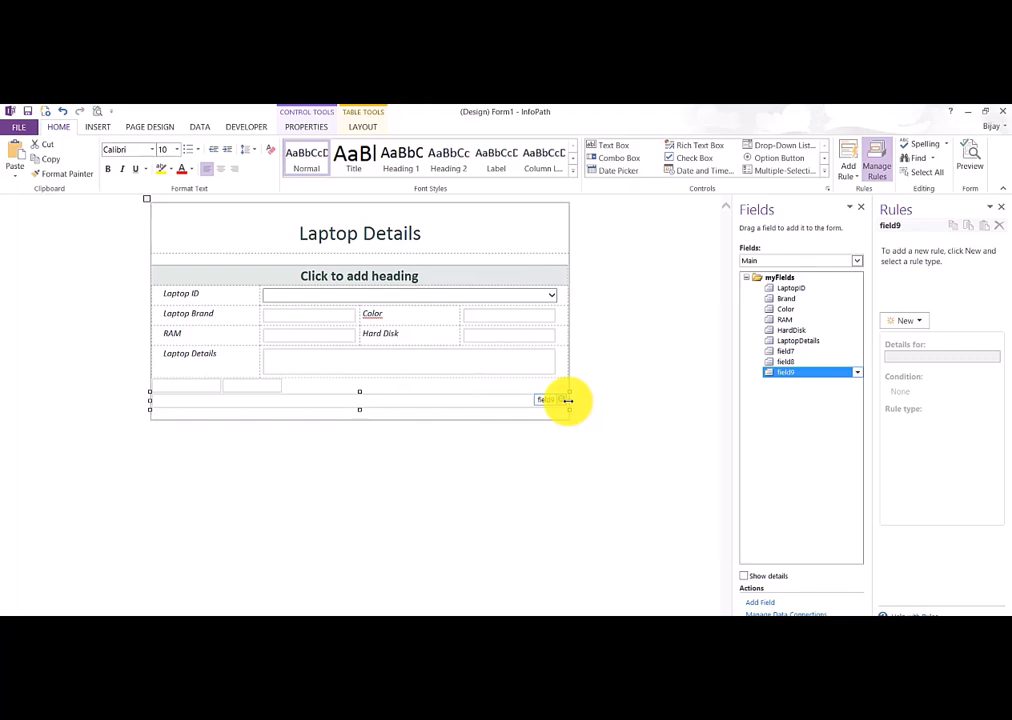
left_click_drag(566, 401, 294, 402)
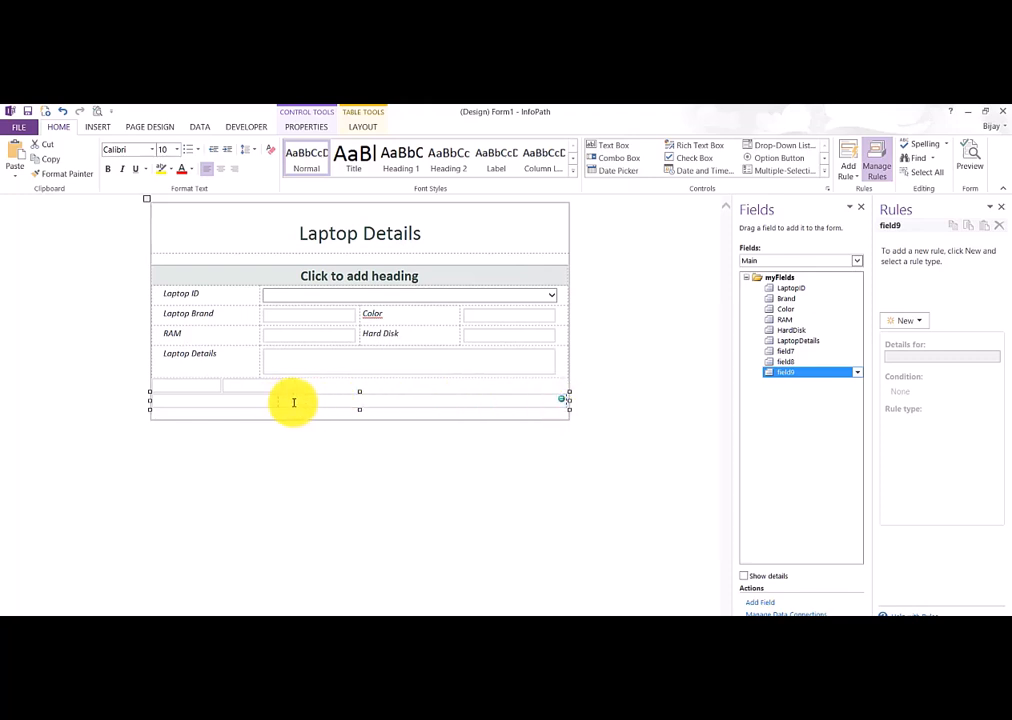
left_click(436, 381)
left_click_drag(667, 162, 267, 407)
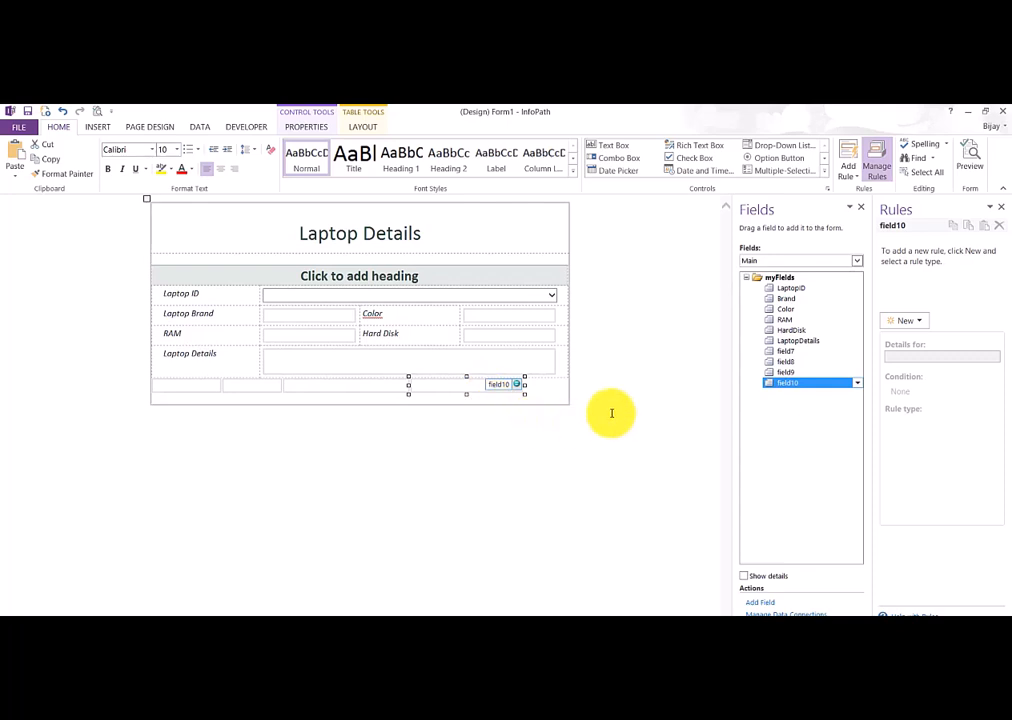
left_click(438, 404)
Rename the first of the four text boxes' fields, field7, to varBrand.
left_click(204, 389)
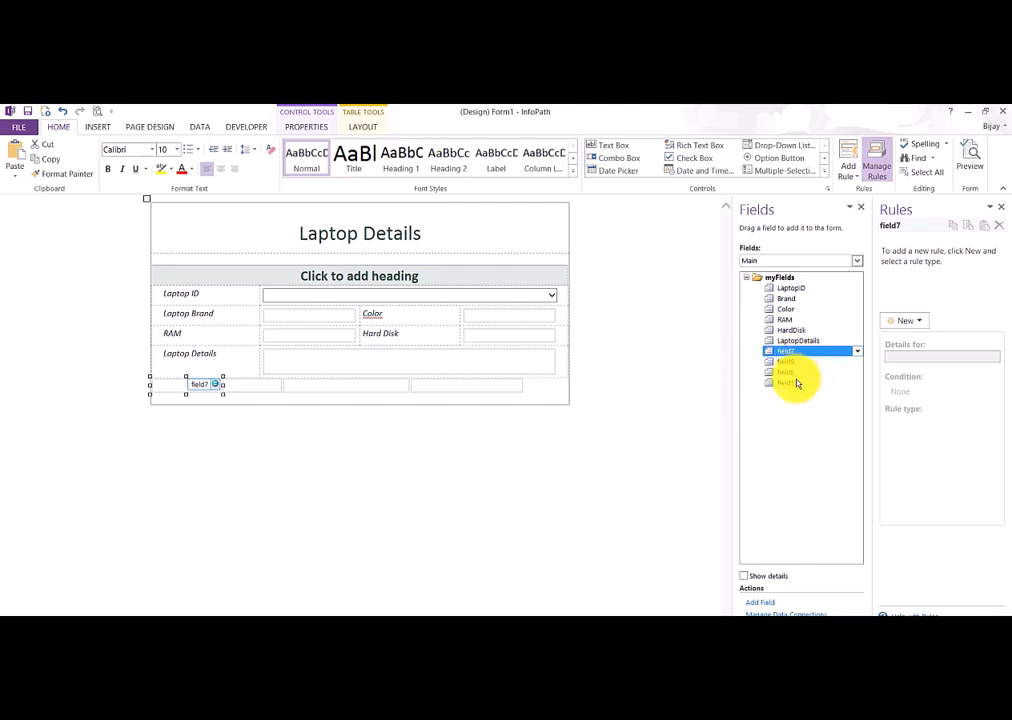
right_click(790, 353)
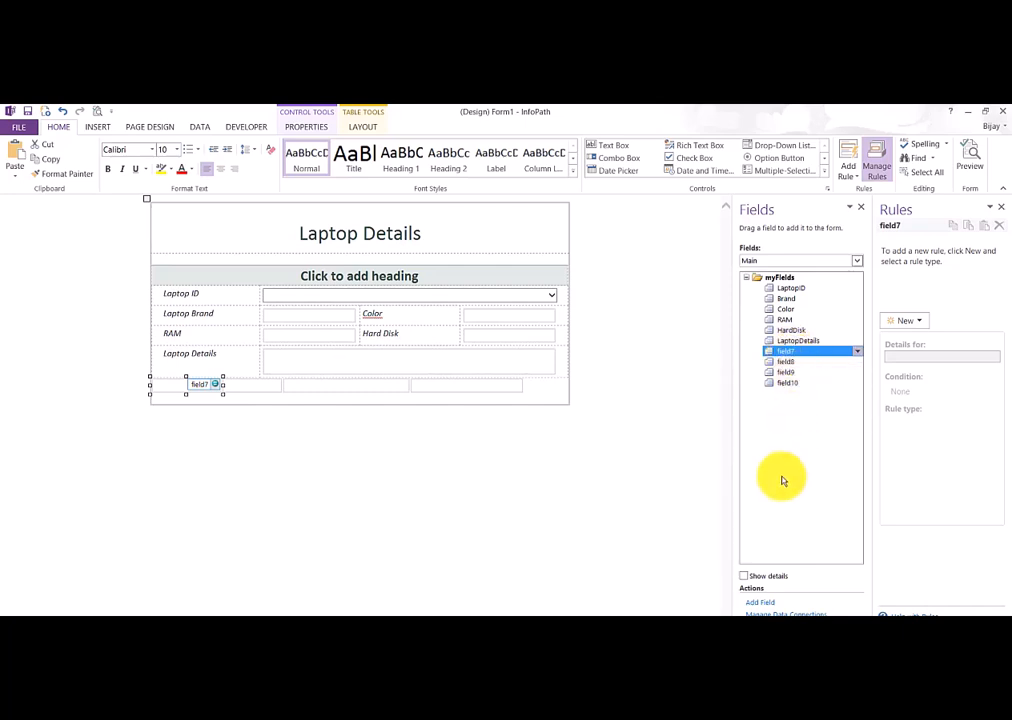
left_click(800, 608)
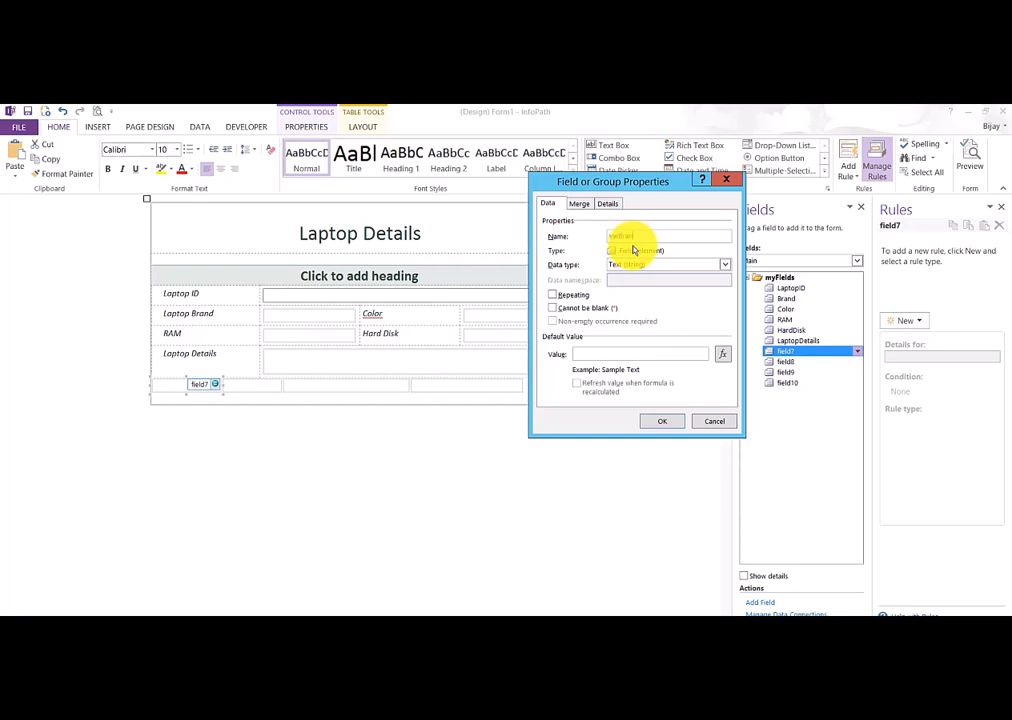
left_click(662, 421)
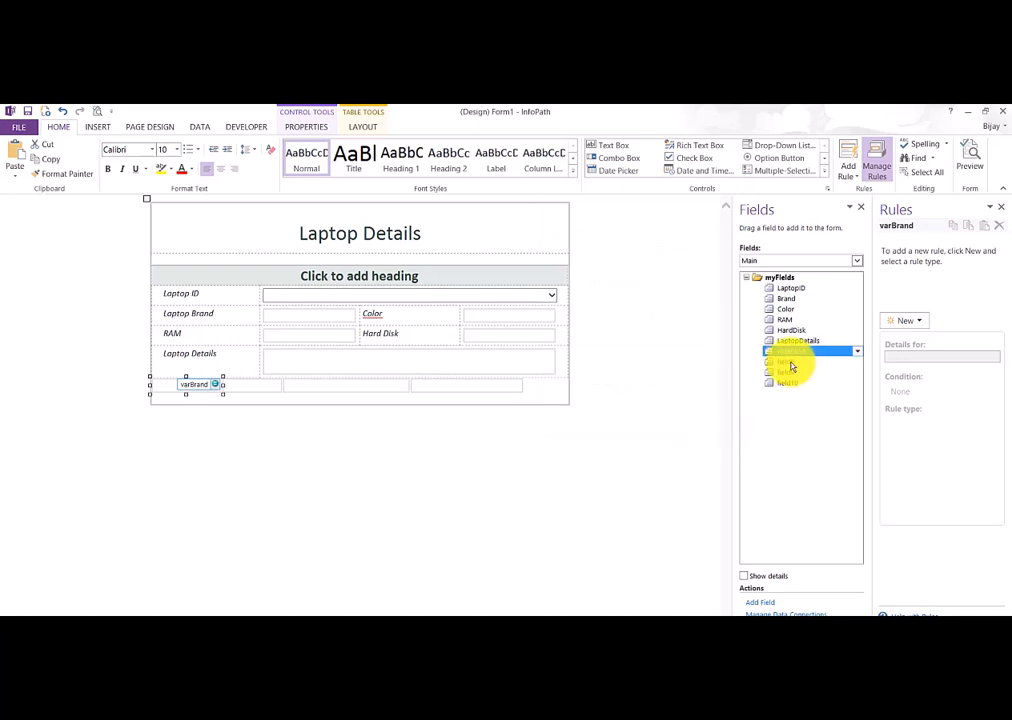
Rename the second helper text box's field, field8, to varColor.
right_click(795, 364)
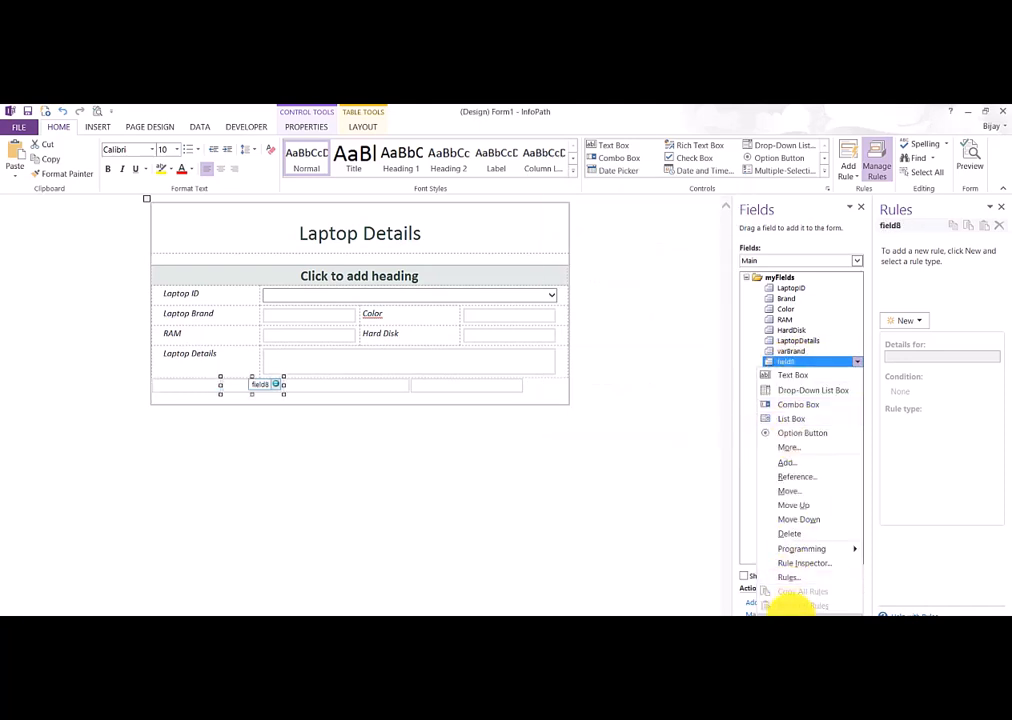
left_click(806, 620)
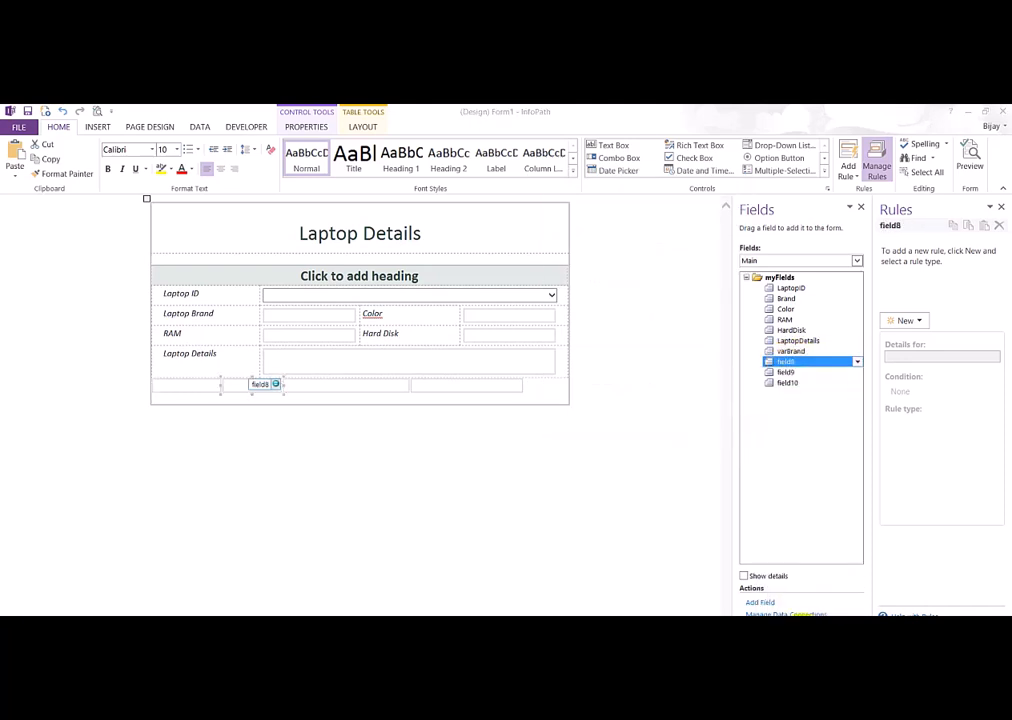
left_click(792, 362)
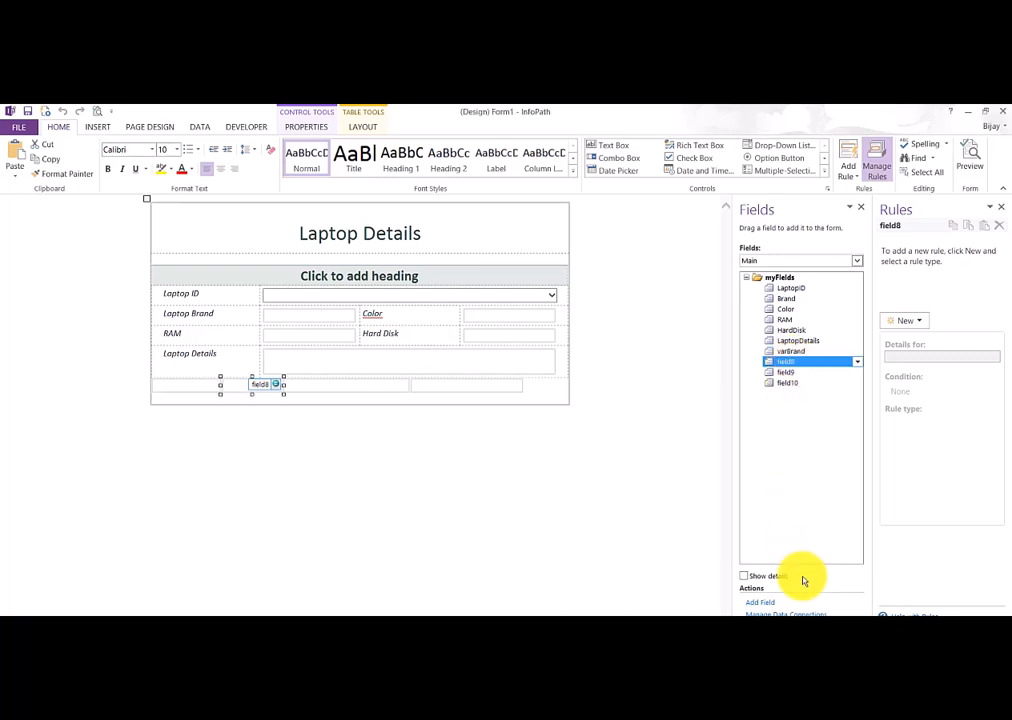
right_click(790, 366)
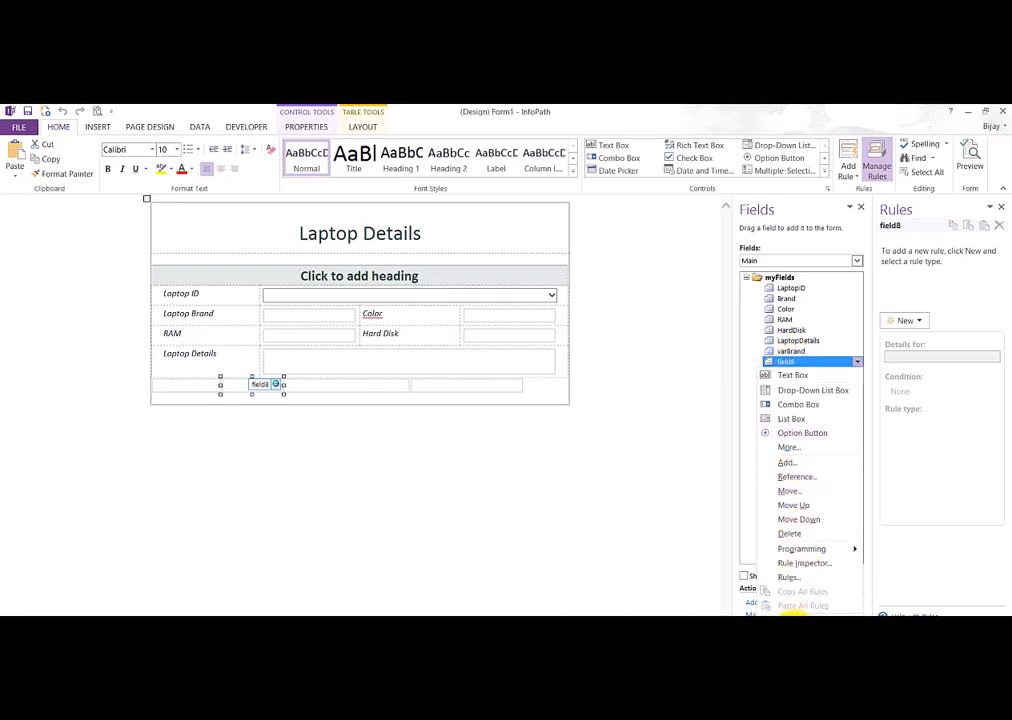
left_click(790, 620)
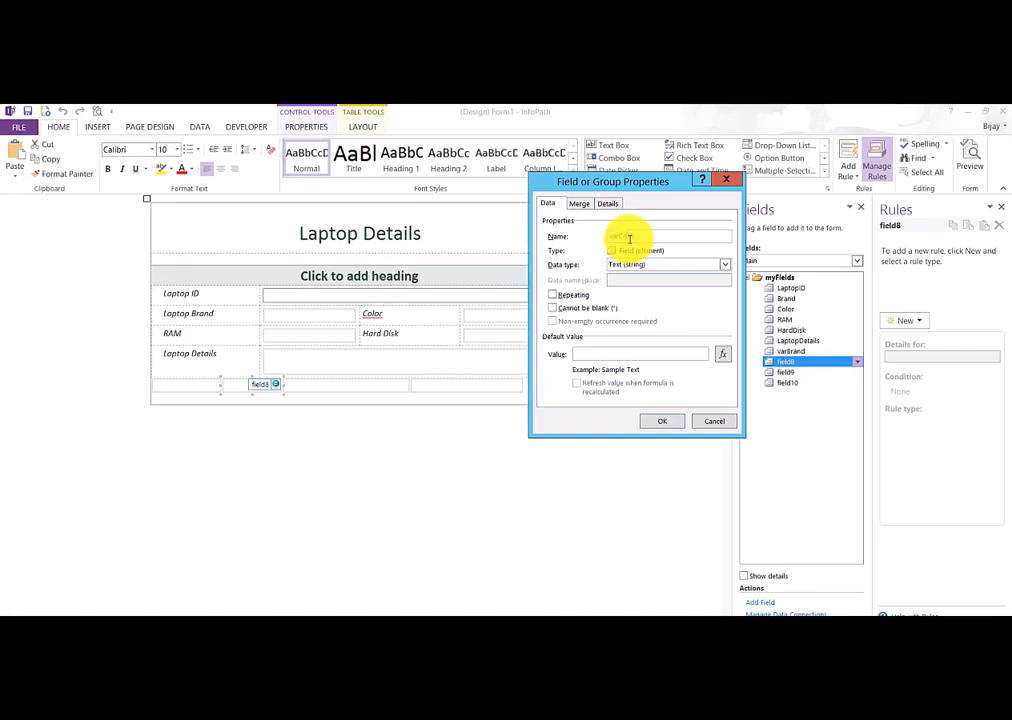
left_click(660, 427)
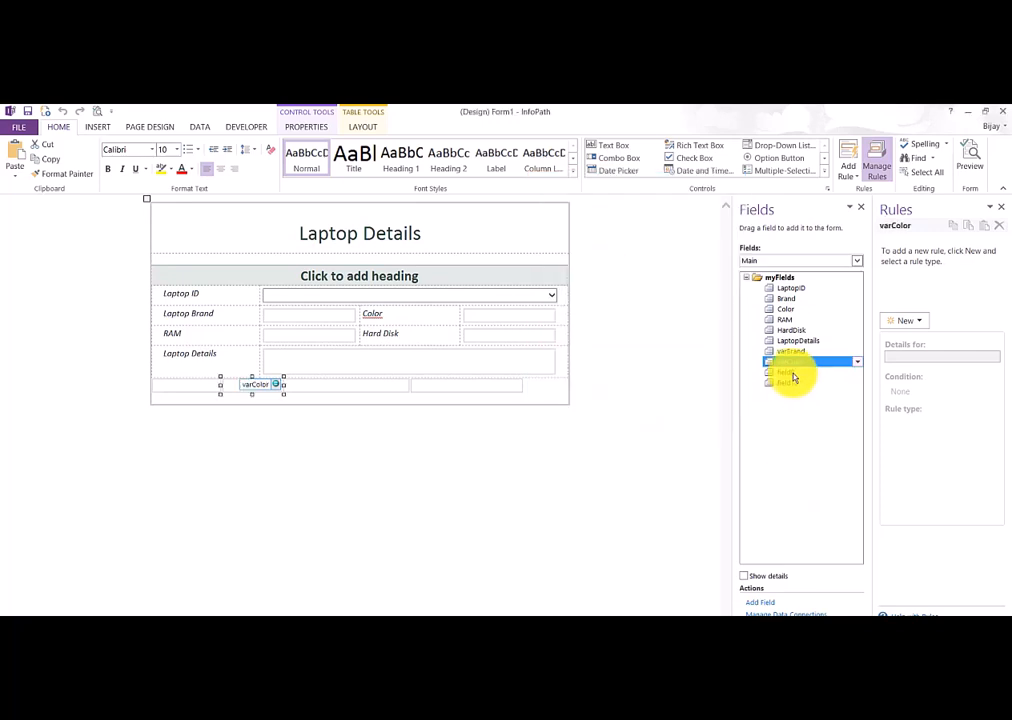
Rename the remaining two helper fields, field9 to varRam and field10 to varHardDisk.
right_click(789, 373)
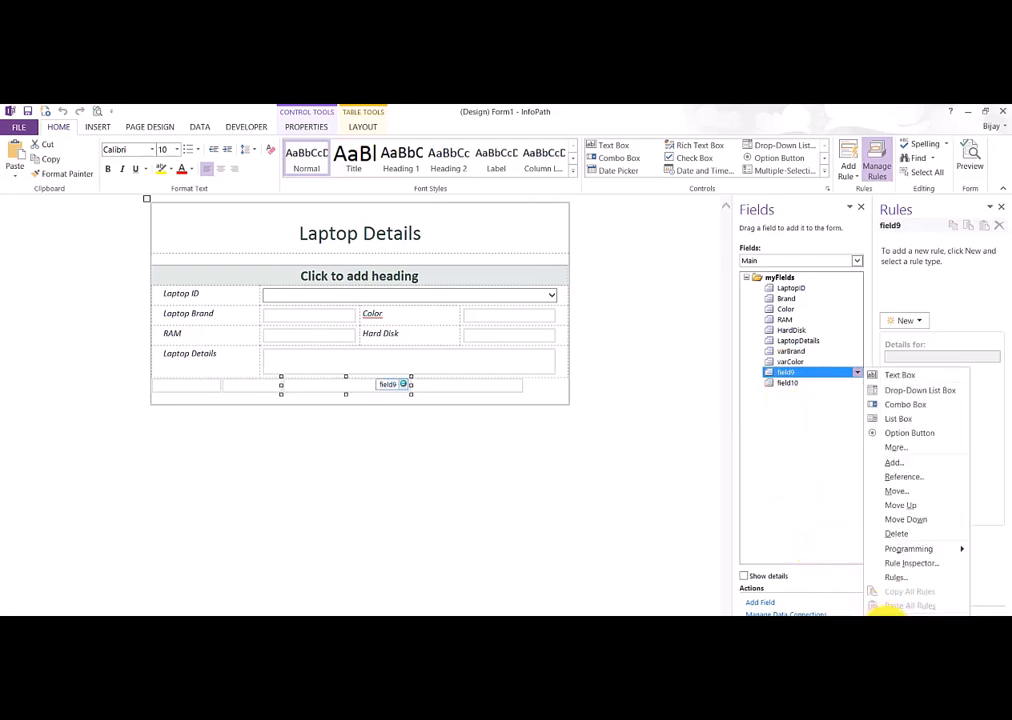
left_click(893, 613)
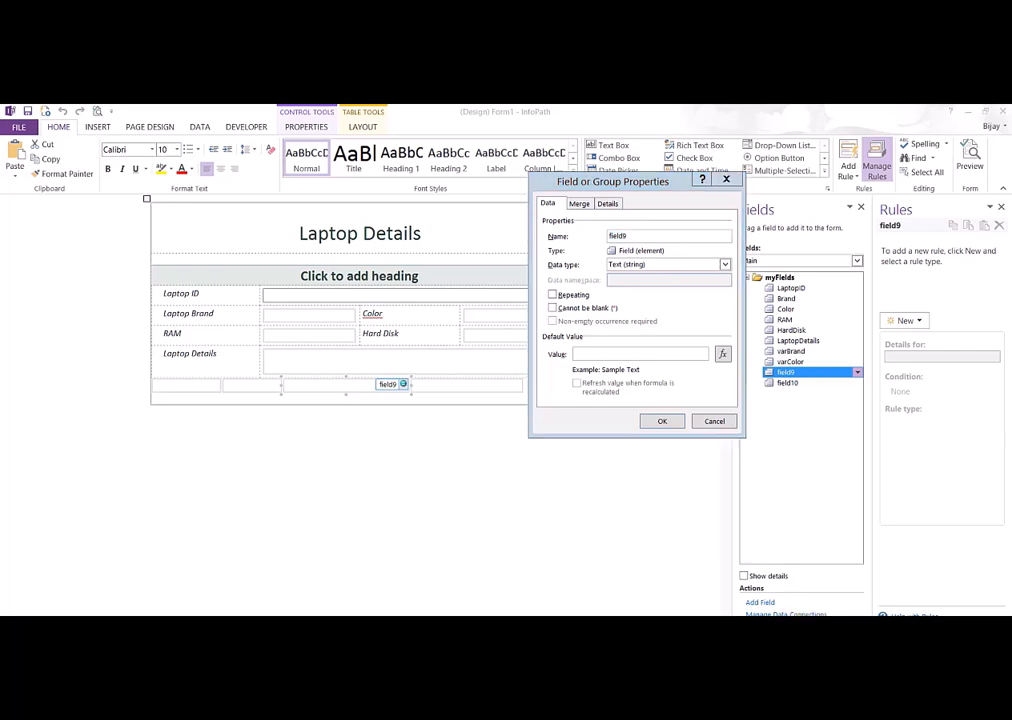
double_click(637, 236)
type("varRam")
left_click(662, 421)
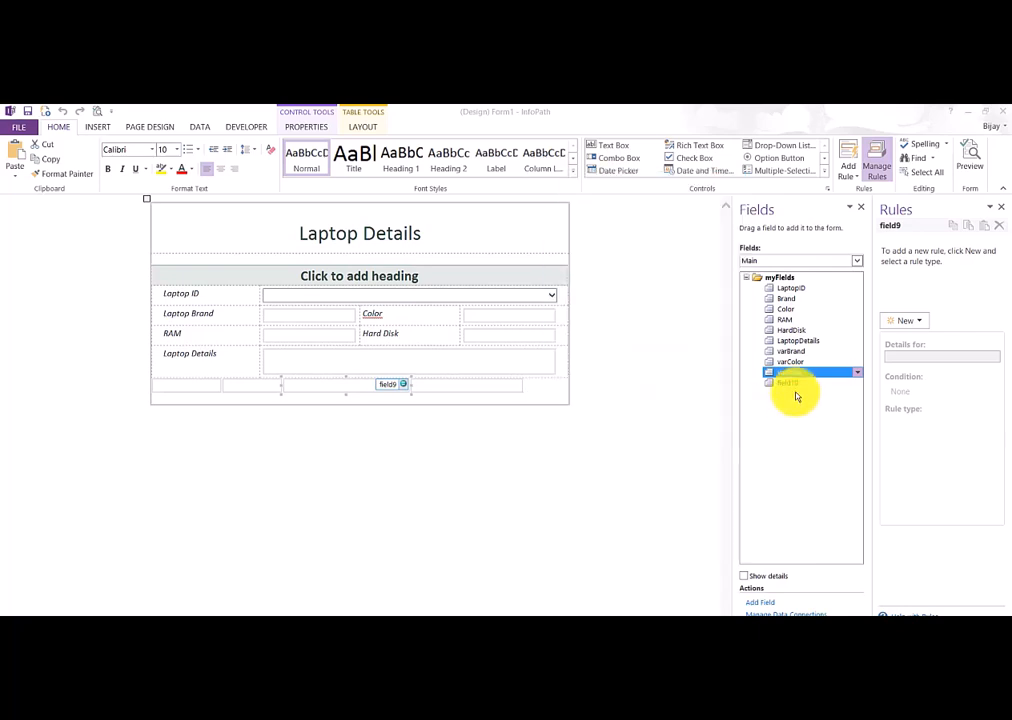
right_click(792, 384)
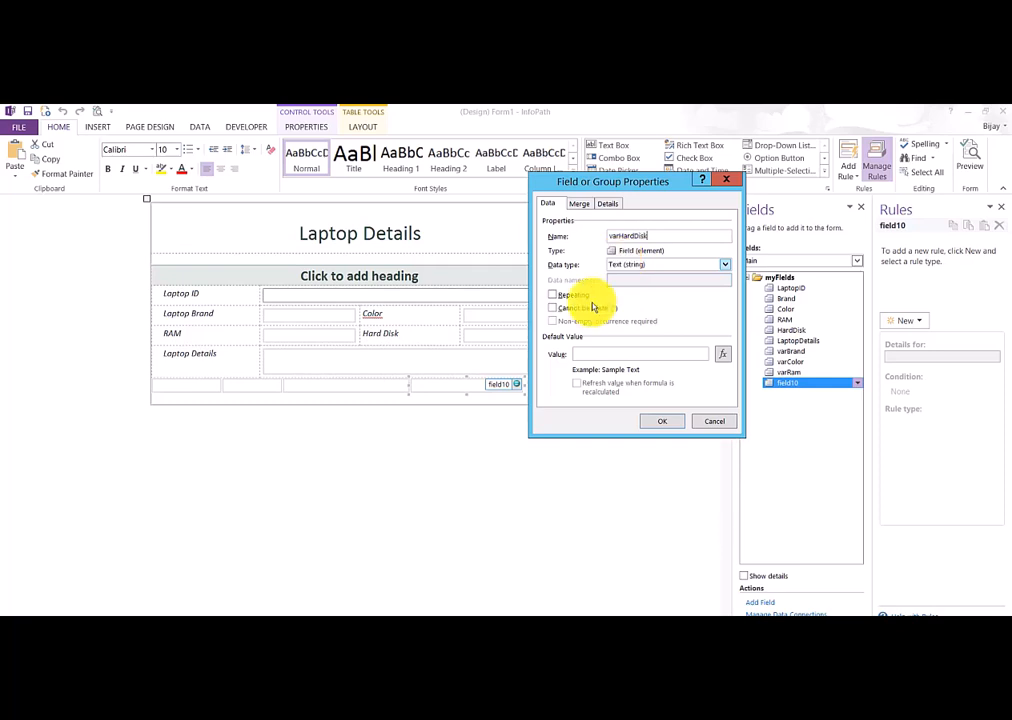
left_click(656, 421)
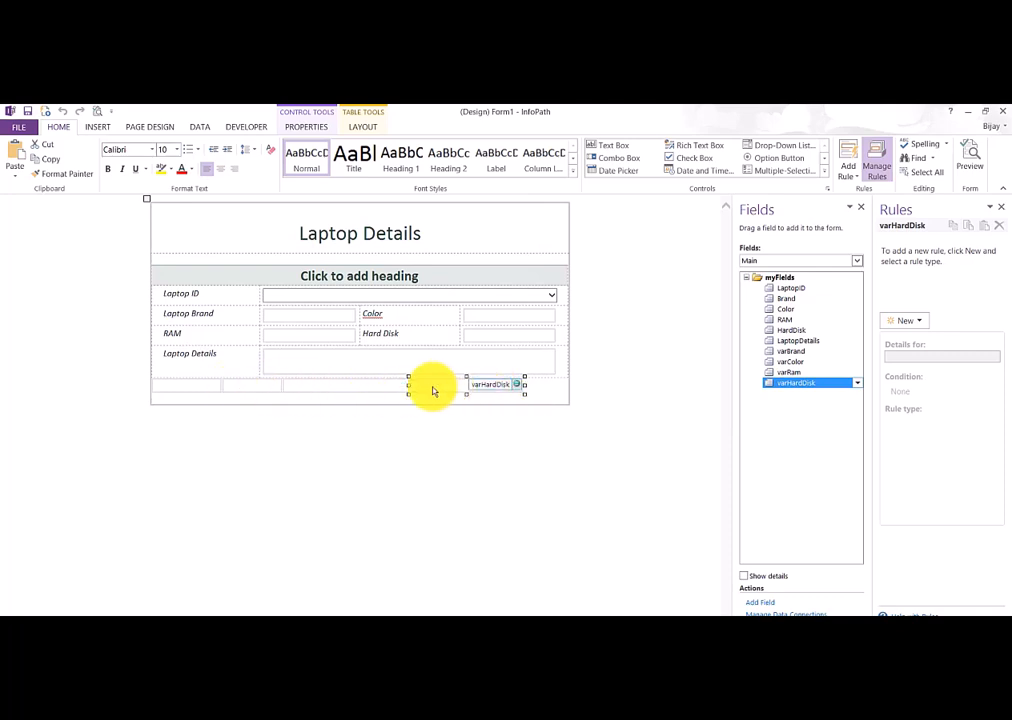
Delete the four helper text boxes below the table from the form, keeping their fields in the data source.
left_click(199, 390)
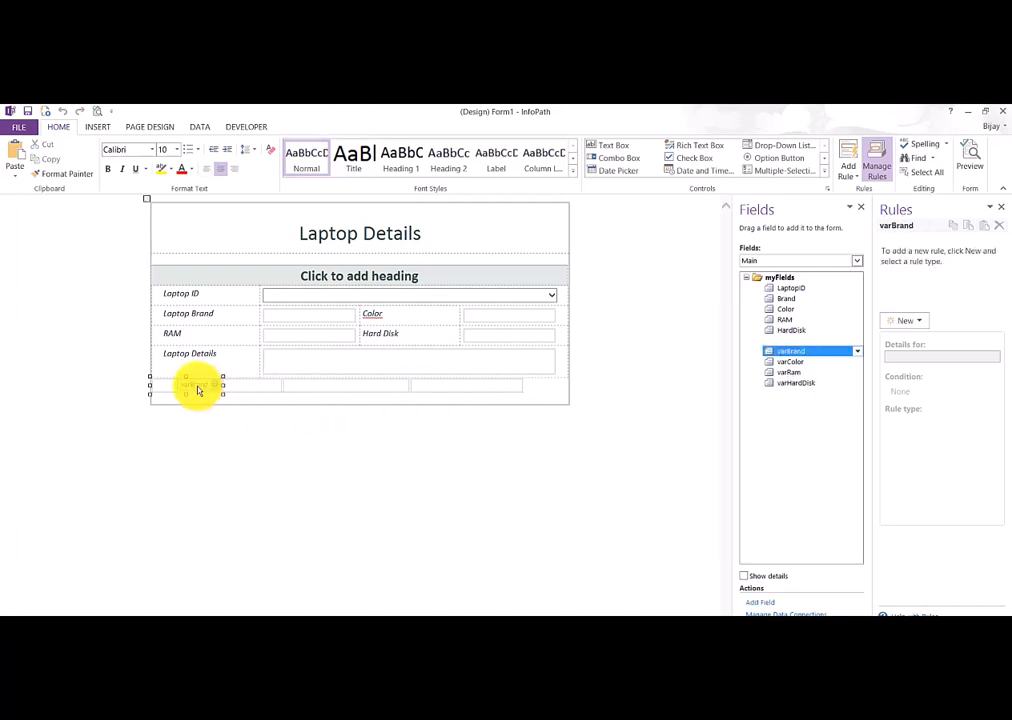
key("Delete")
left_click(277, 392)
key("Delete")
left_click(285, 391)
key("Delete")
left_click(195, 391)
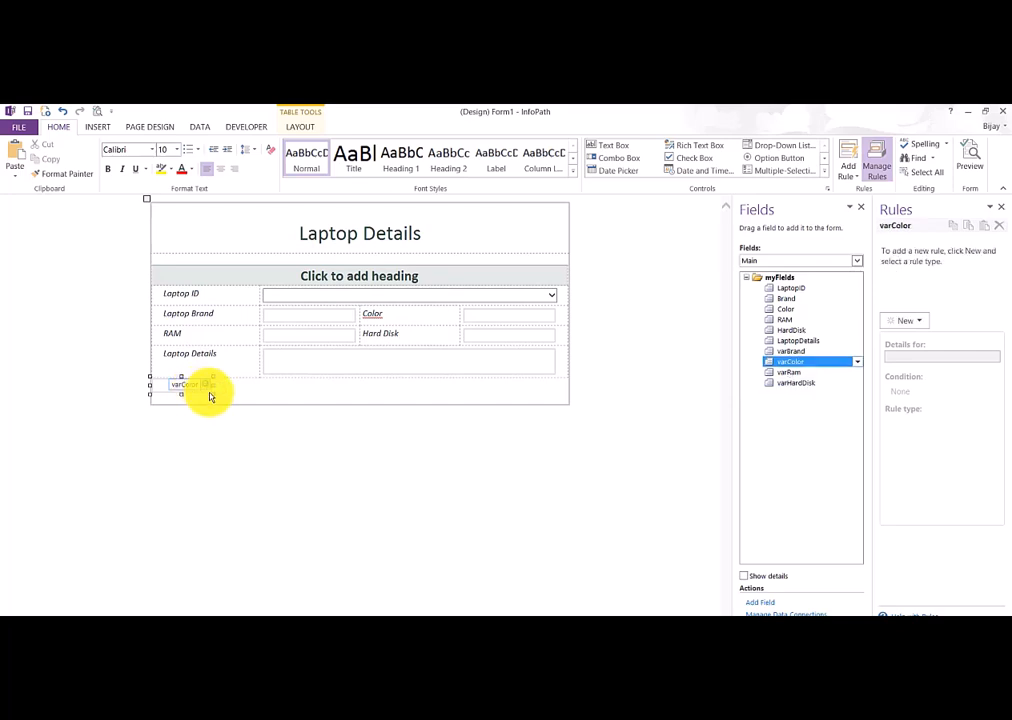
key("Delete")
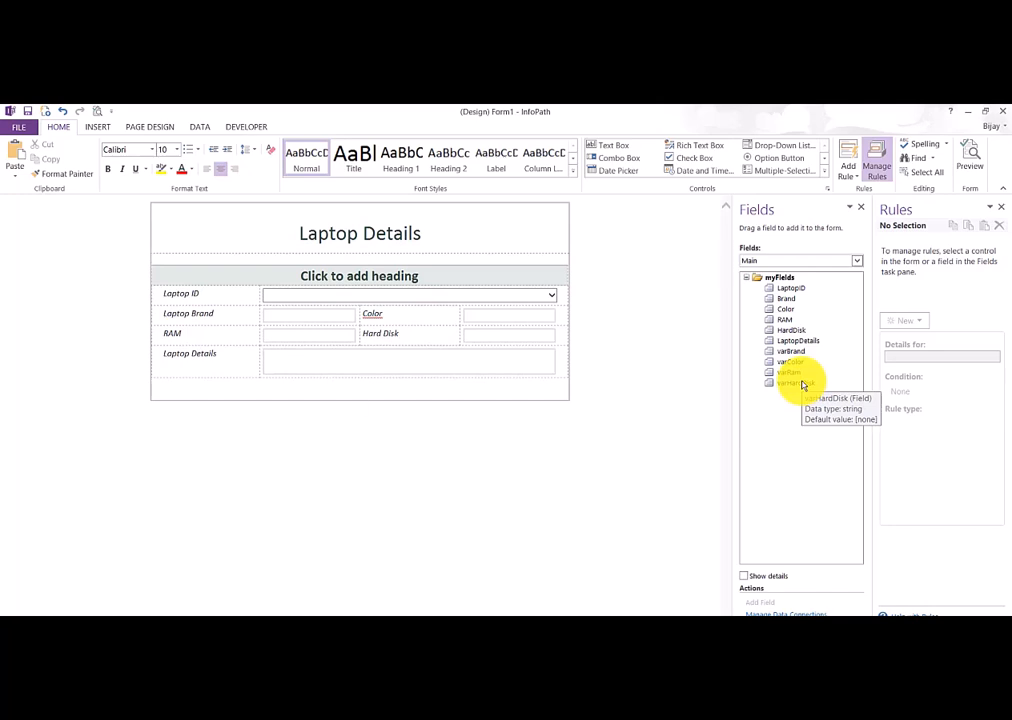
Add a set-a-field's-value action to the Laptop ID drop-down's rule, with varBrand as its target field.
left_click(790, 352)
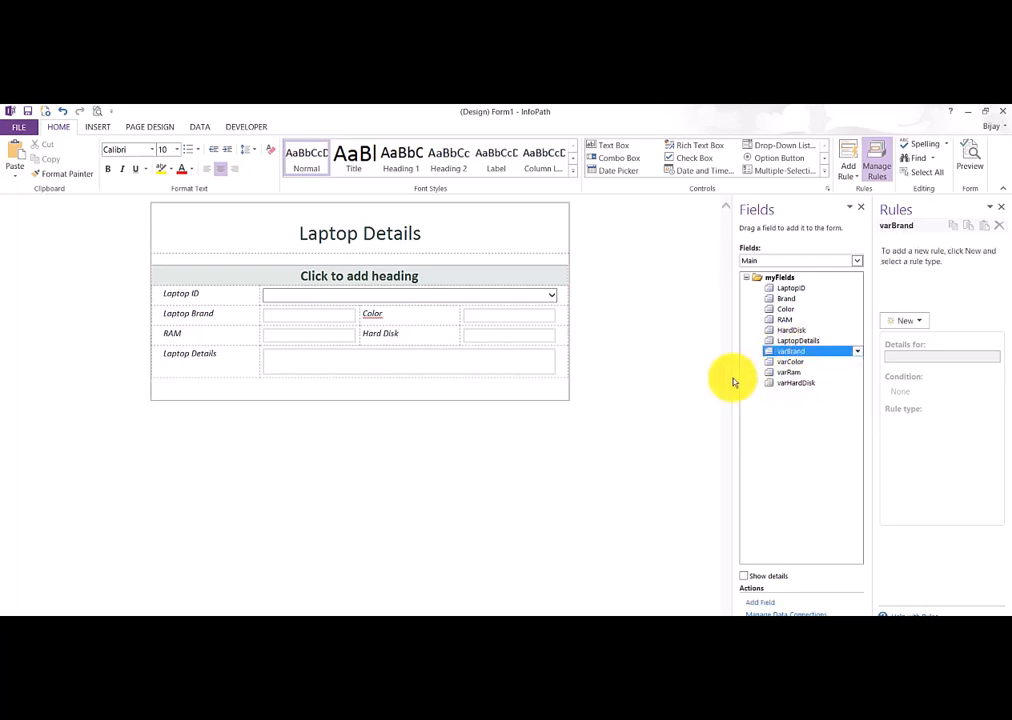
left_click(456, 296)
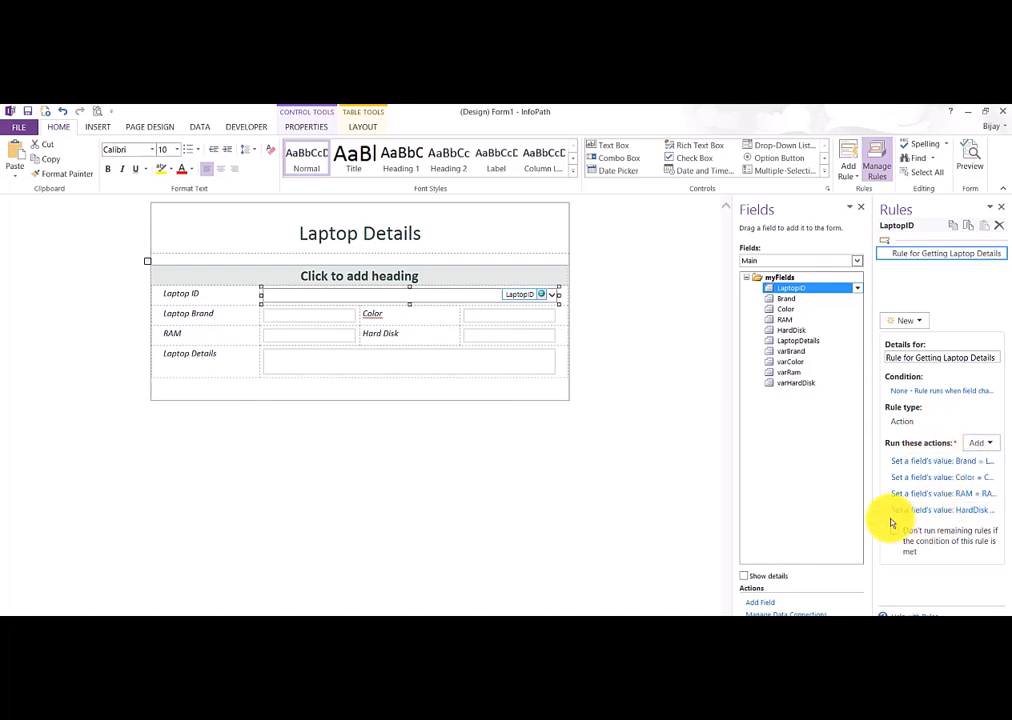
left_click(980, 442)
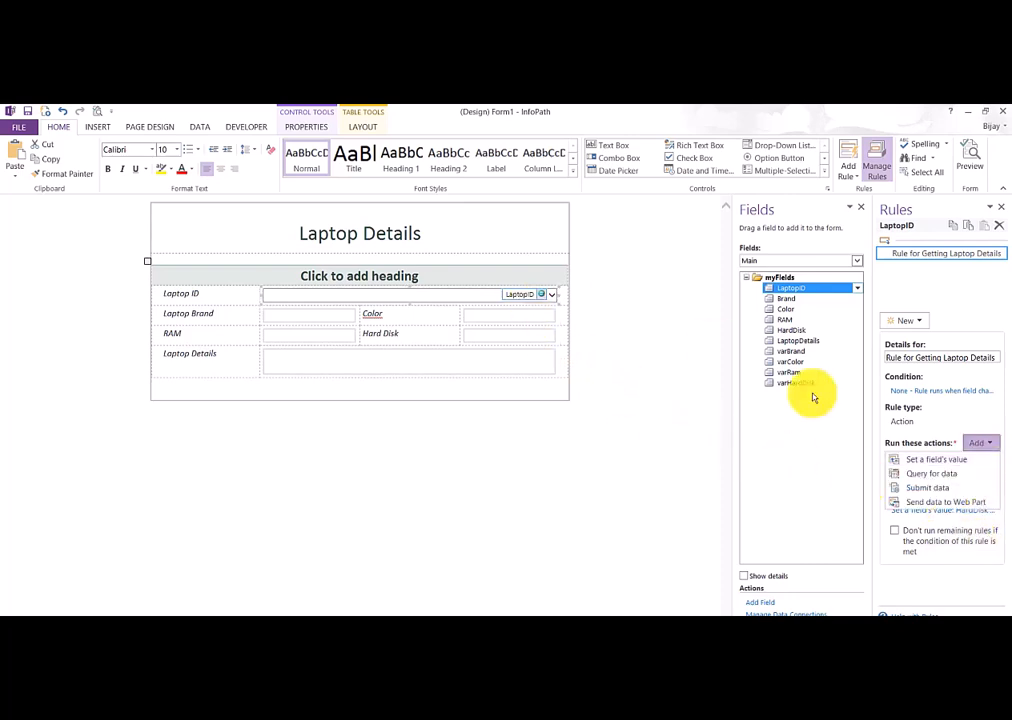
left_click(936, 459)
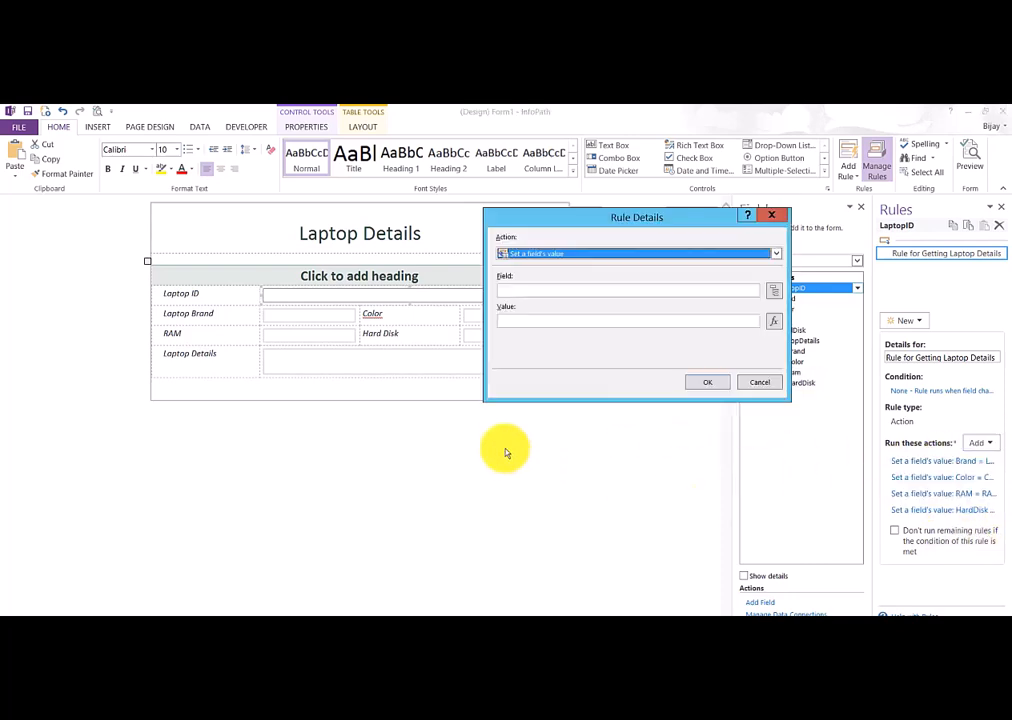
left_click(773, 290)
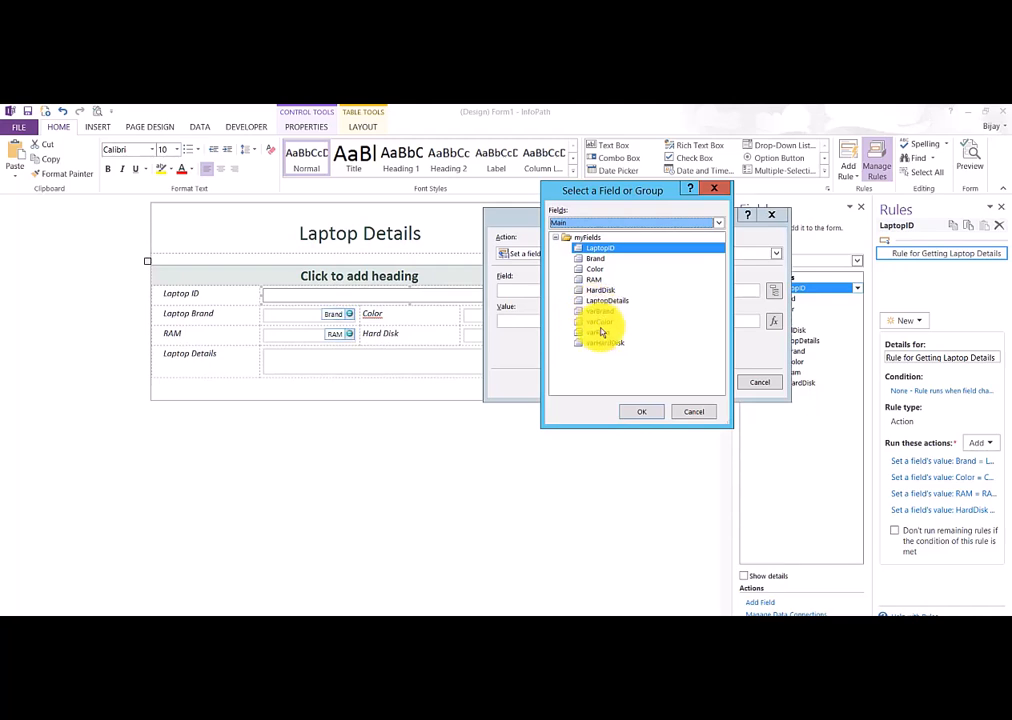
left_click(598, 311)
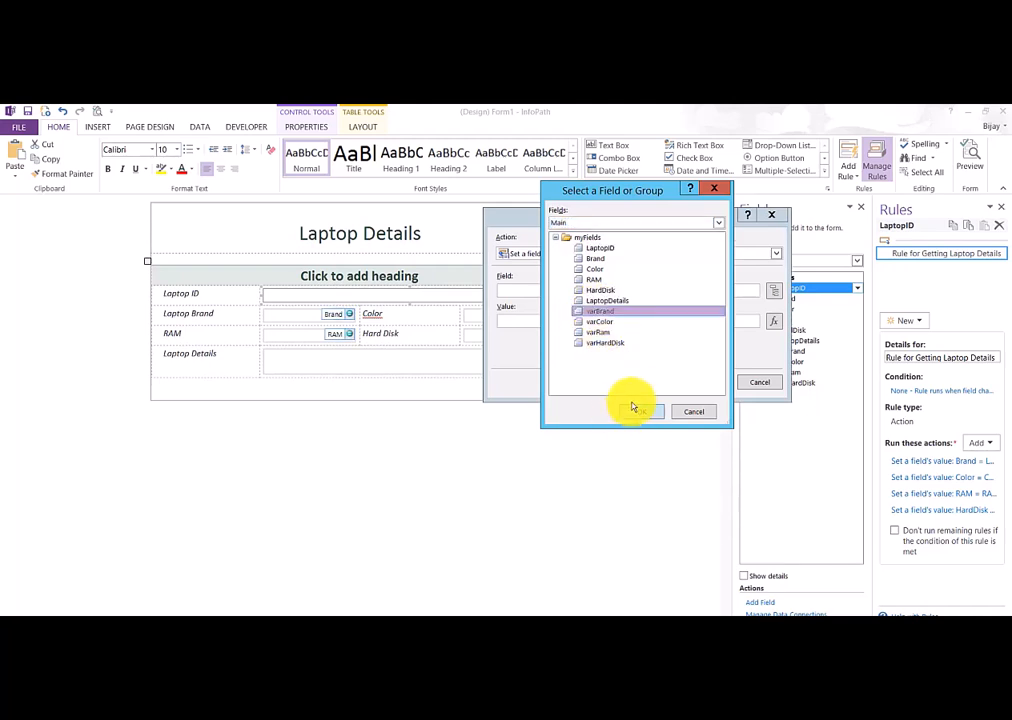
left_click(635, 226)
left_click(643, 251)
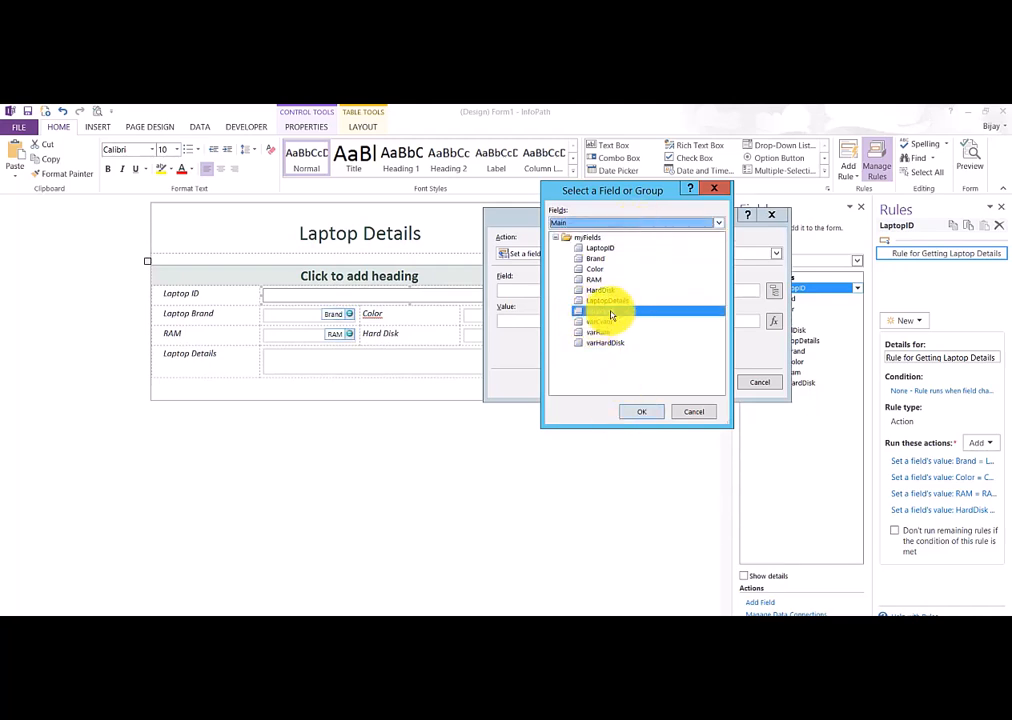
left_click(634, 414)
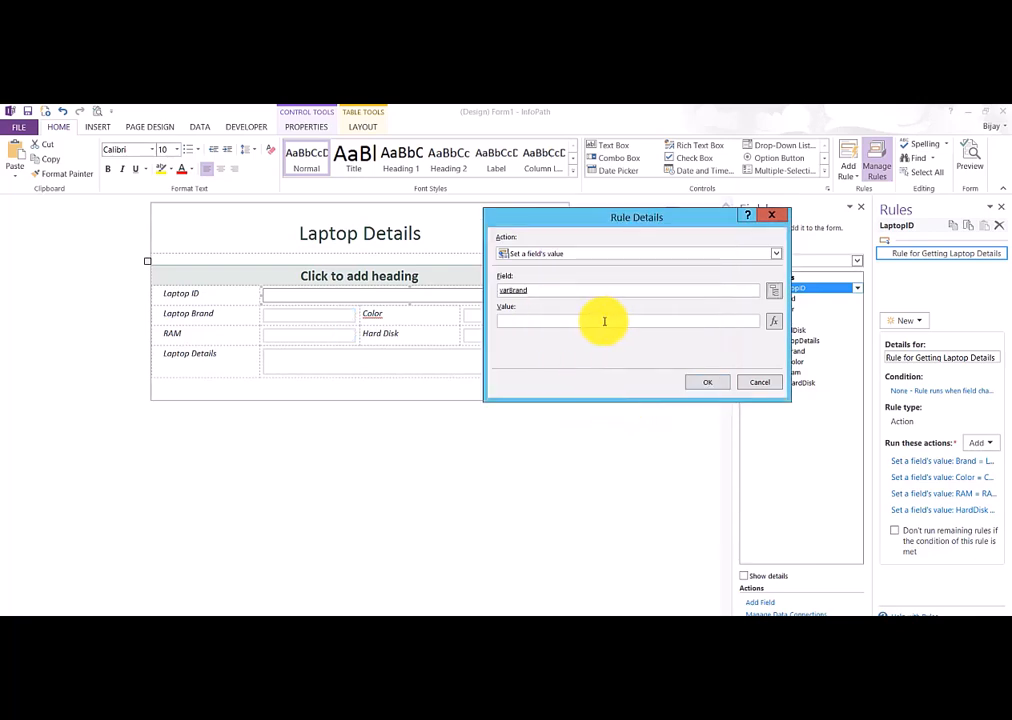
Start the action's value formula with the Laptop Brand field from the LaptopsDetails secondary data source.
left_click(772, 321)
left_click(510, 357)
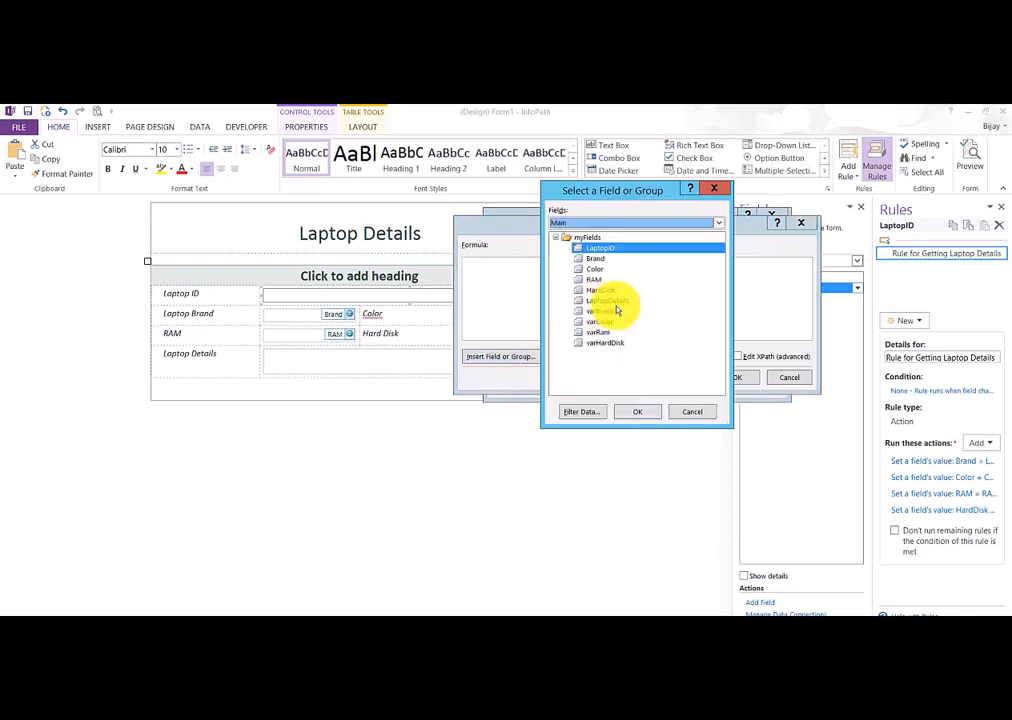
left_click(588, 223)
left_click(590, 246)
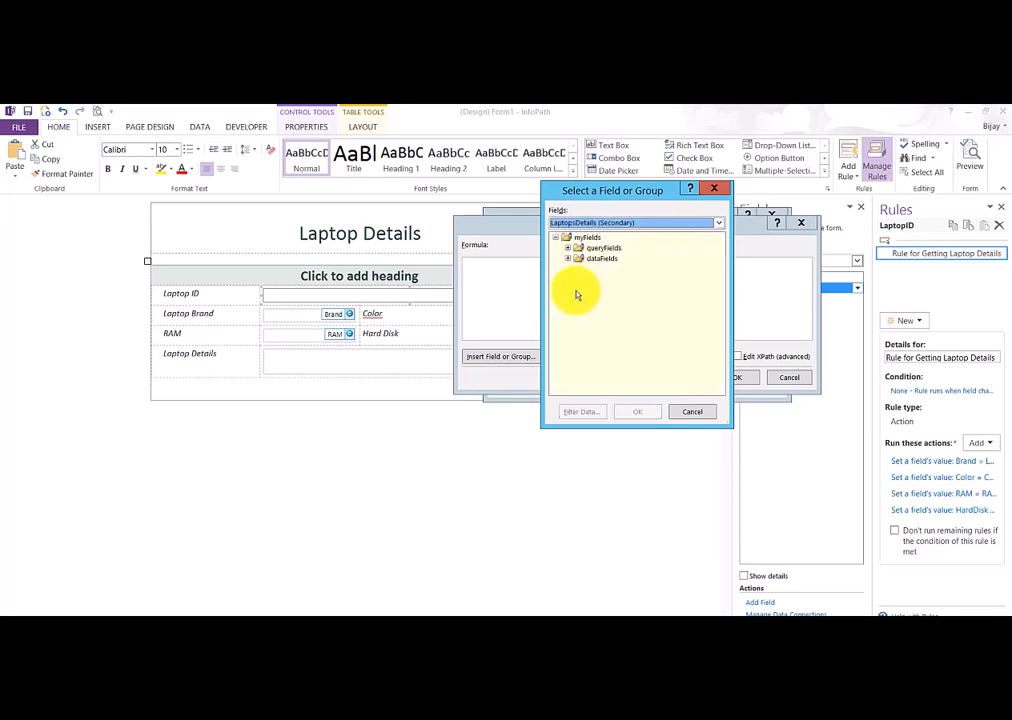
left_click(567, 258)
left_click(579, 269)
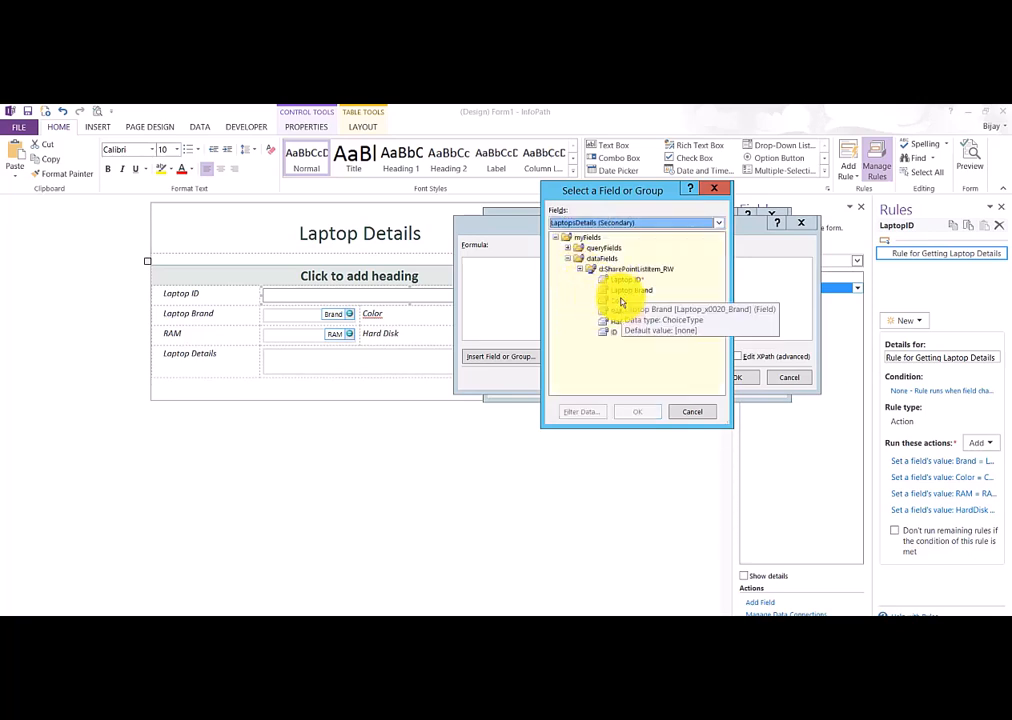
left_click(625, 290)
Filter the Laptop Brand data to items whose Laptop ID is equal to the main data source's LaptopID field.
left_click(581, 411)
left_click(740, 267)
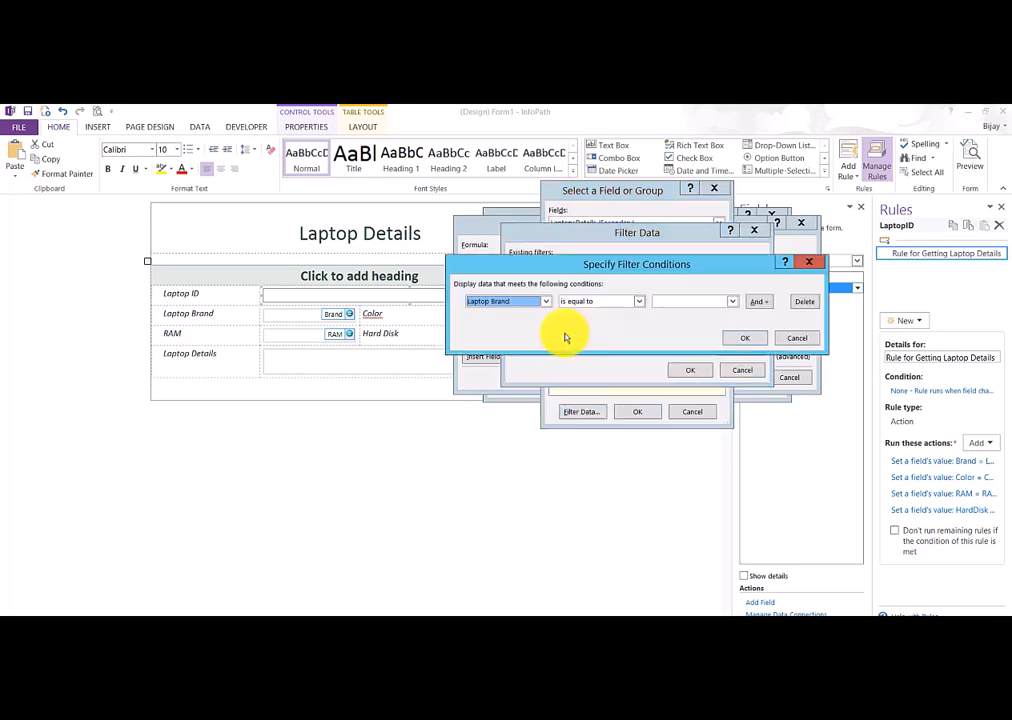
left_click(540, 303)
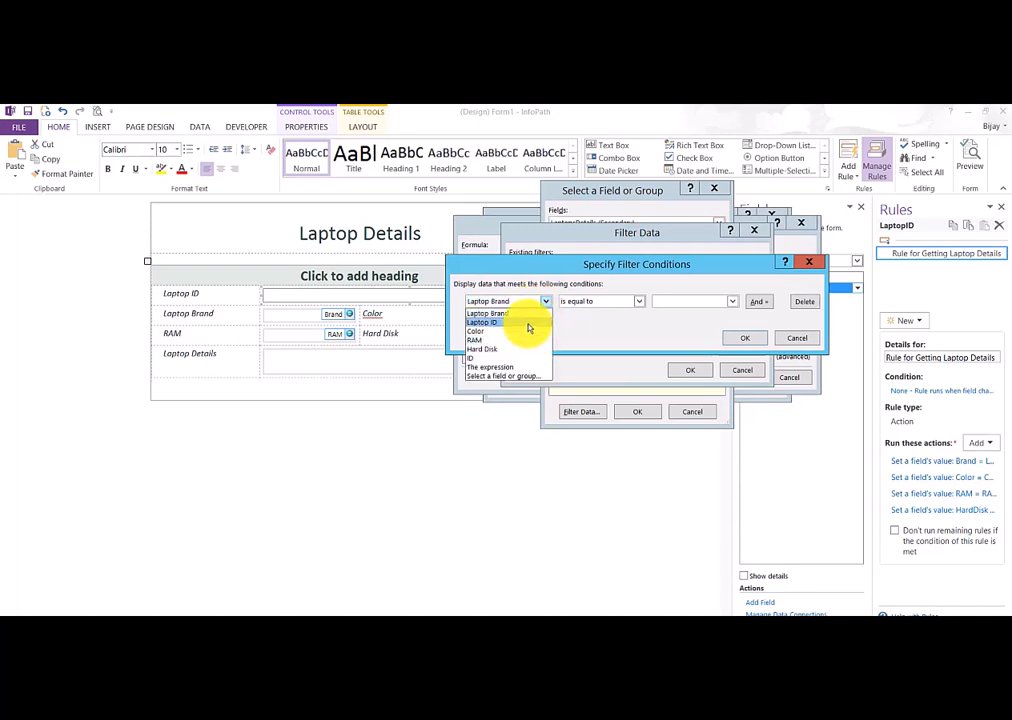
left_click(535, 324)
left_click(729, 302)
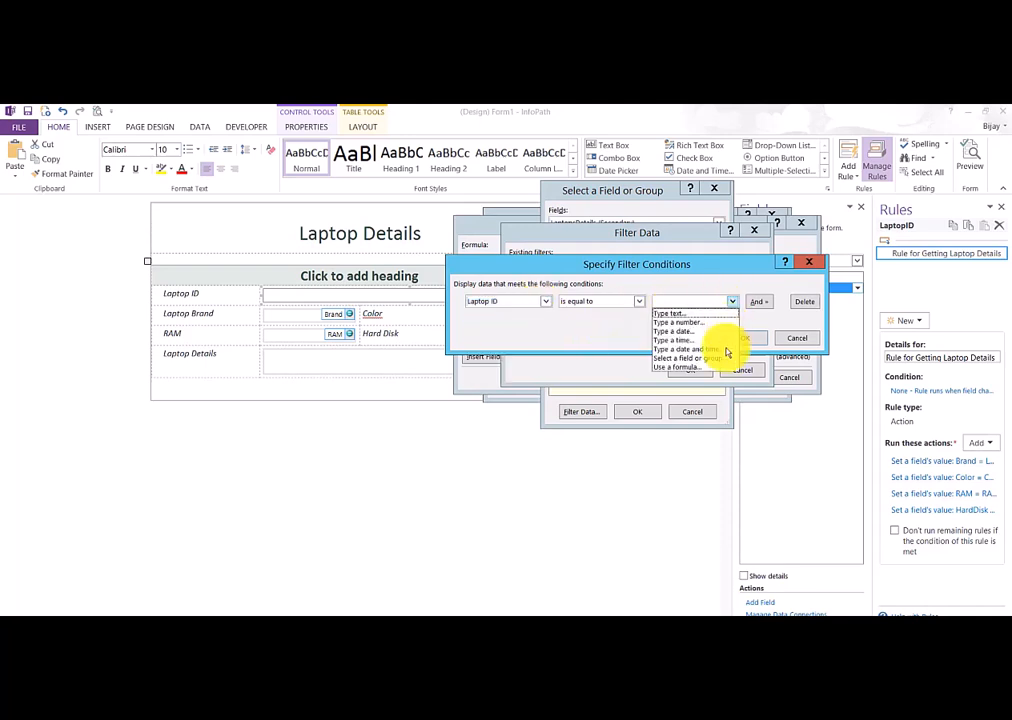
left_click(677, 358)
left_click(599, 223)
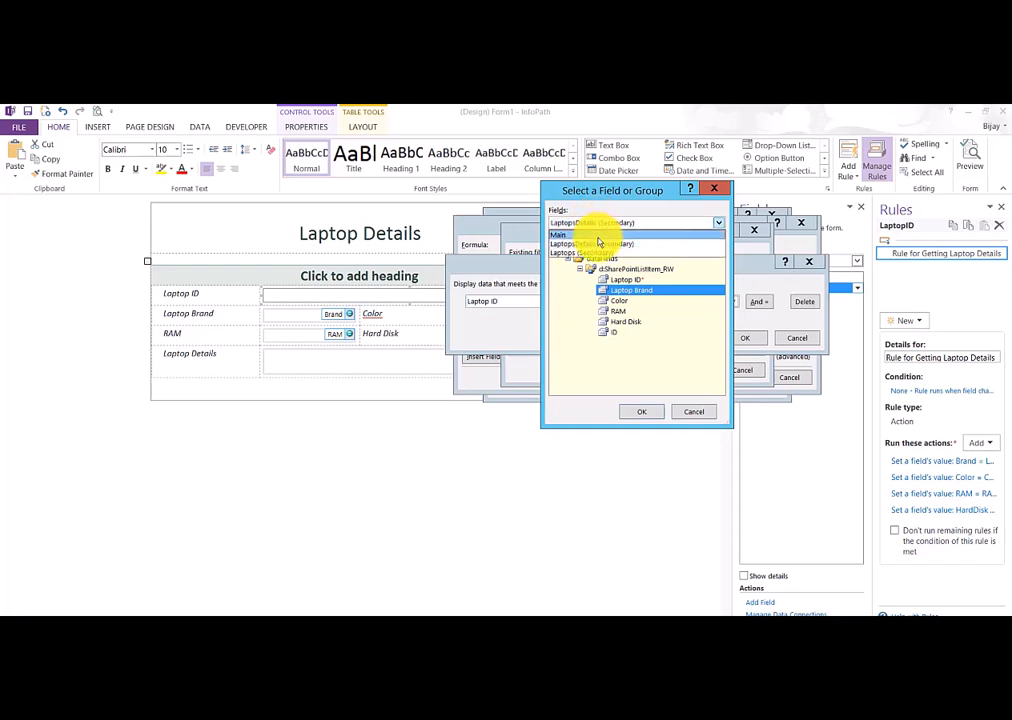
left_click(590, 234)
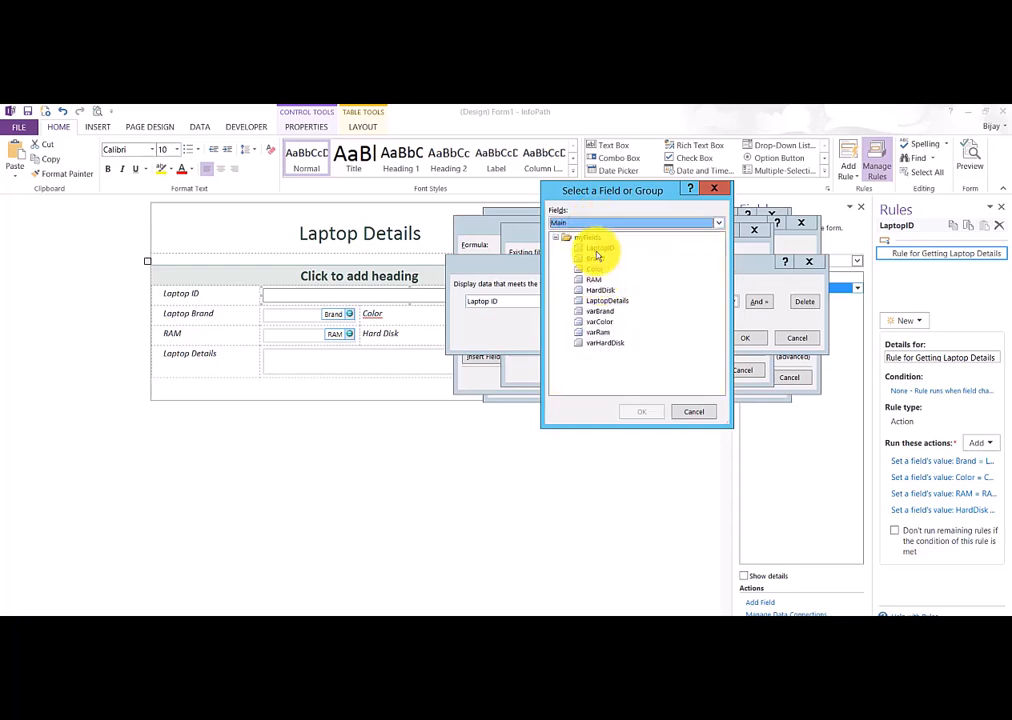
left_click(651, 413)
left_click(698, 368)
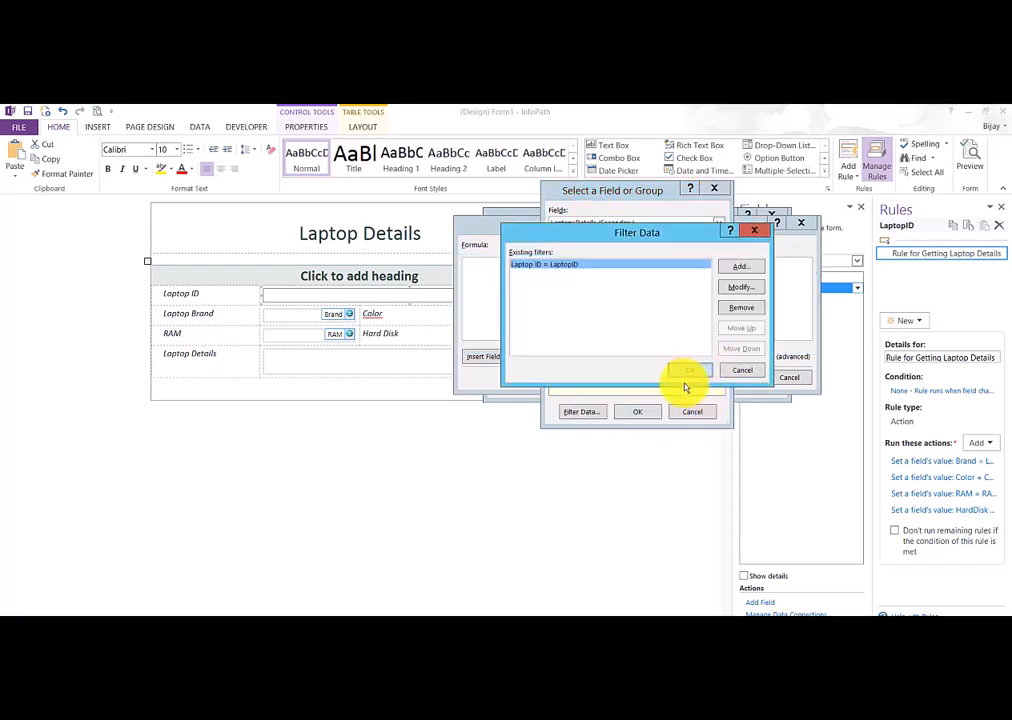
left_click(689, 372)
Insert the filtered Laptop Brand field into the formula, verify it, and save the varBrand action.
left_click(636, 411)
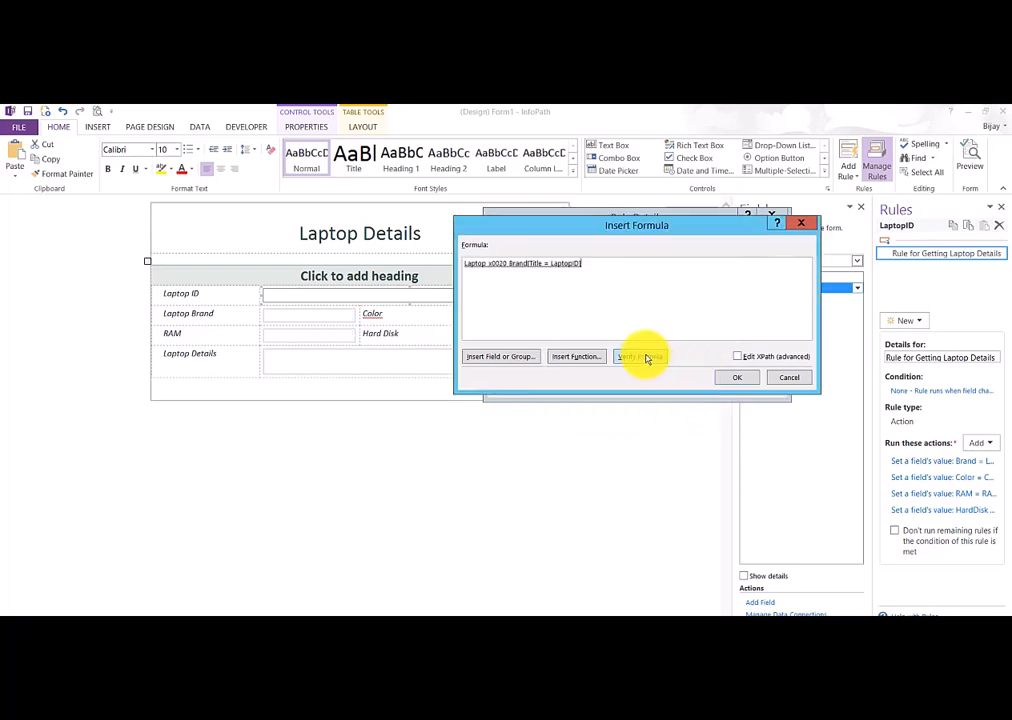
left_click(643, 357)
key("Return")
left_click(740, 378)
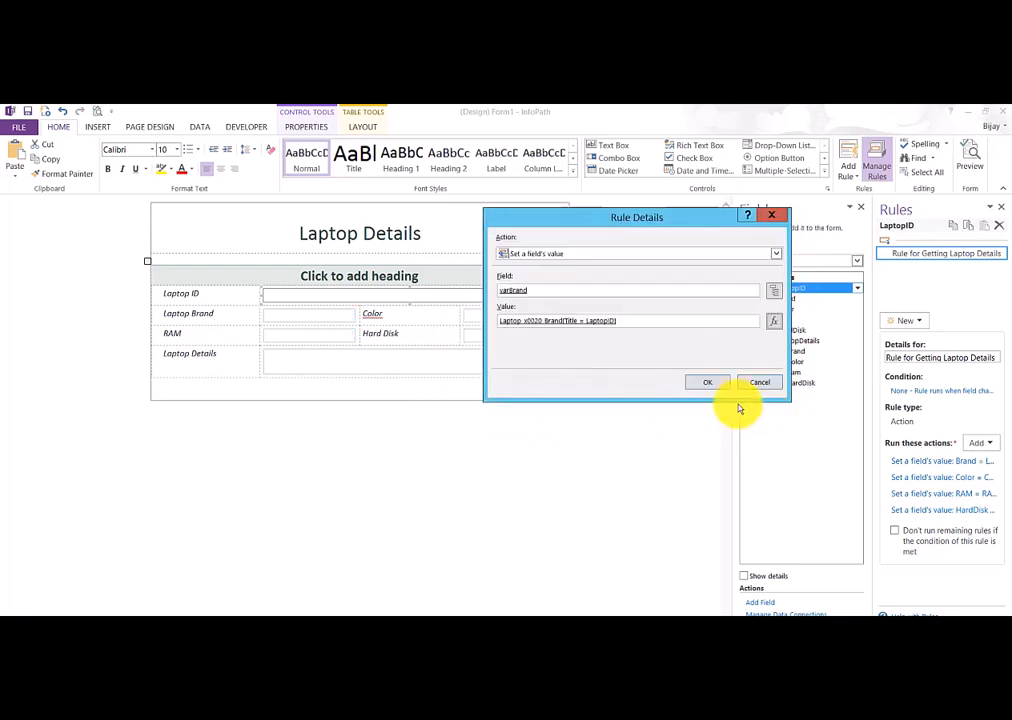
left_click(708, 381)
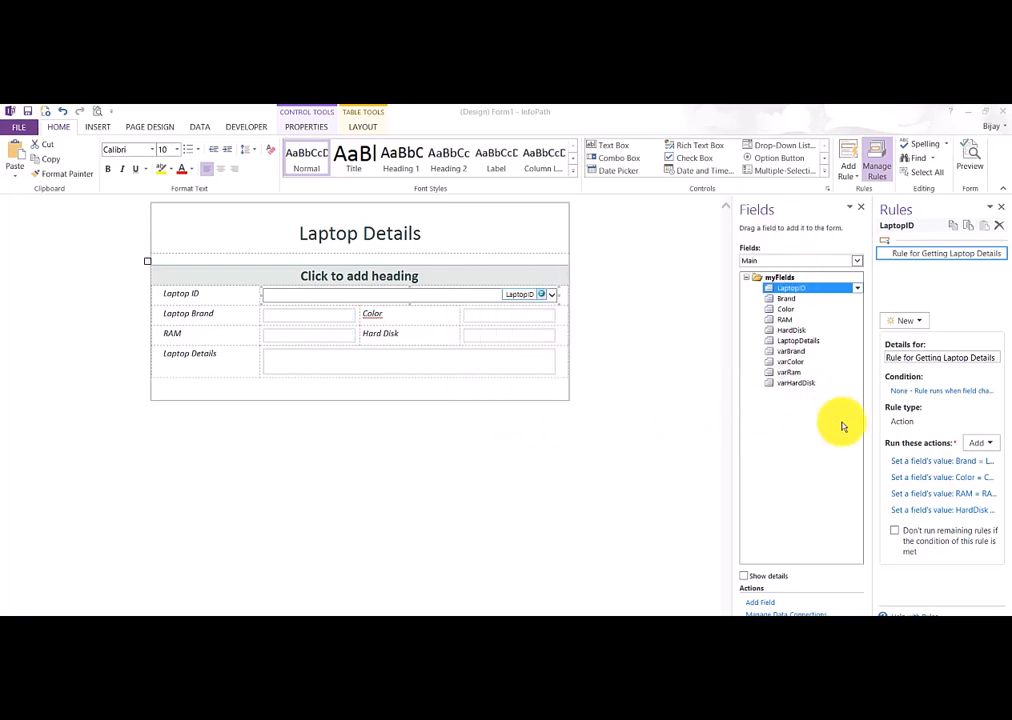
left_click(802, 363)
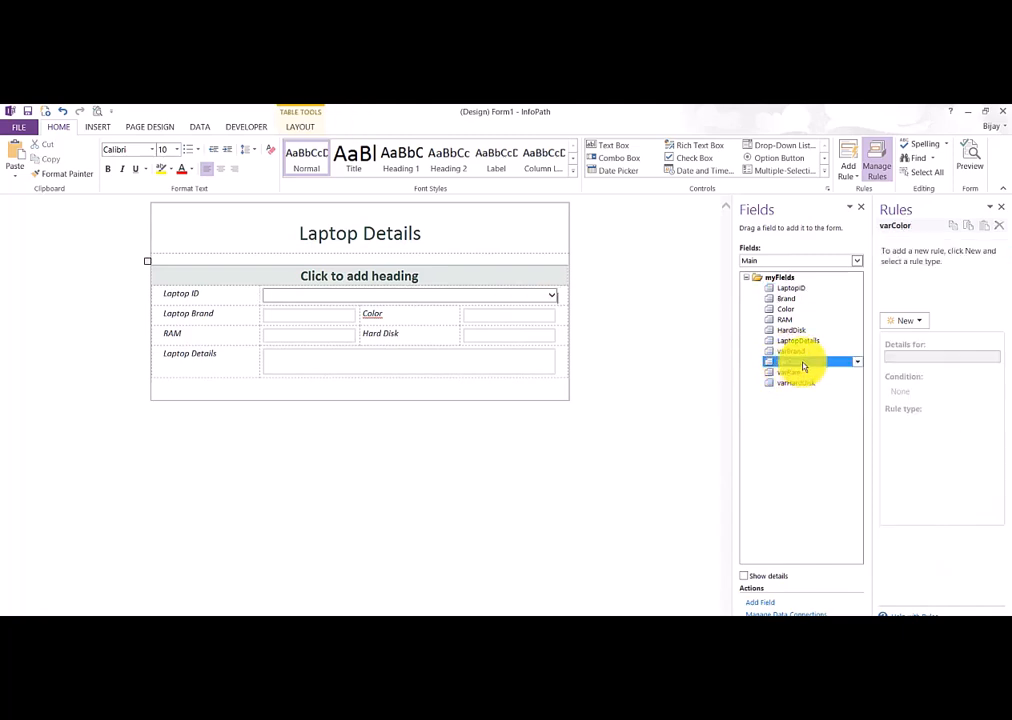
Add a set-a-field's-value action to the Laptop ID drop-down's rule with varColor as target, and open its value formula.
right_click(802, 363)
left_click(499, 298)
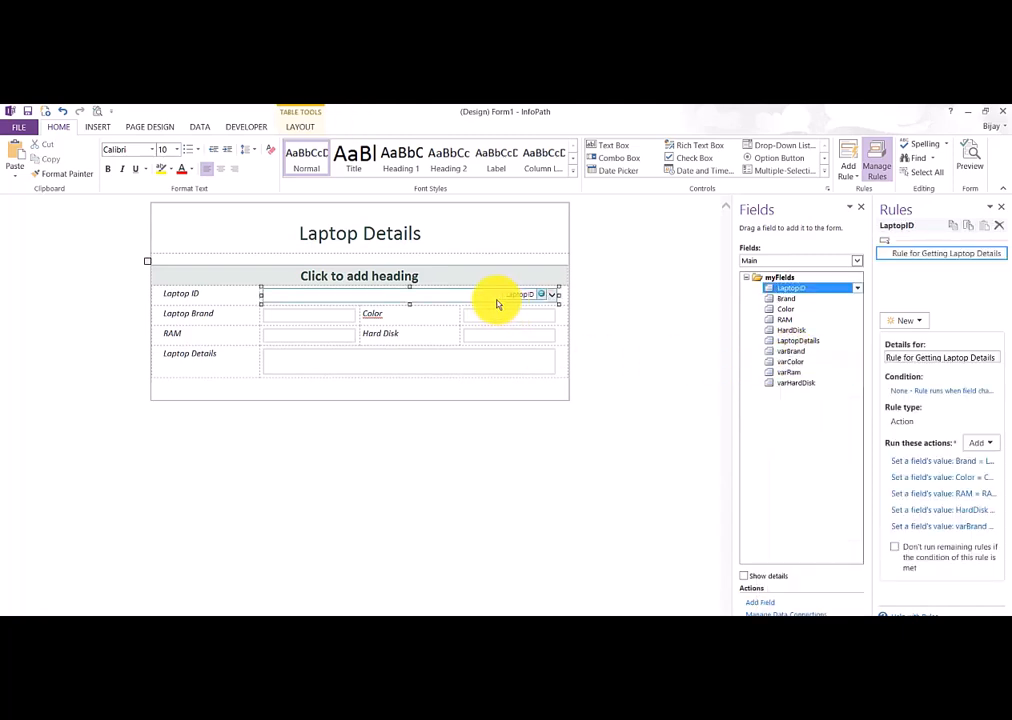
left_click(984, 443)
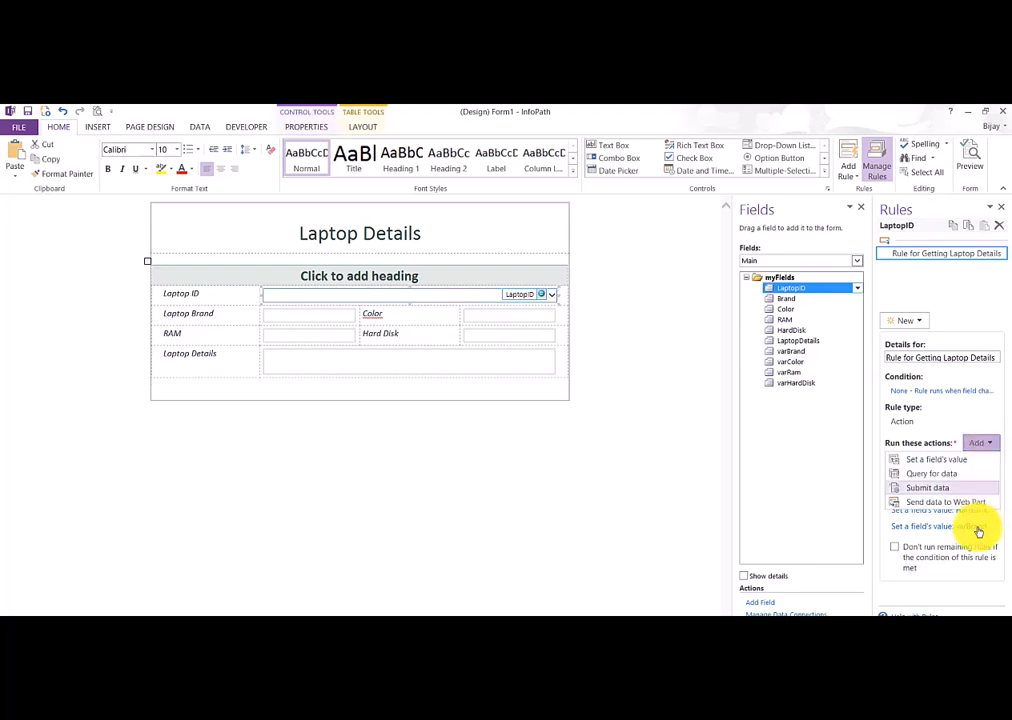
left_click(936, 460)
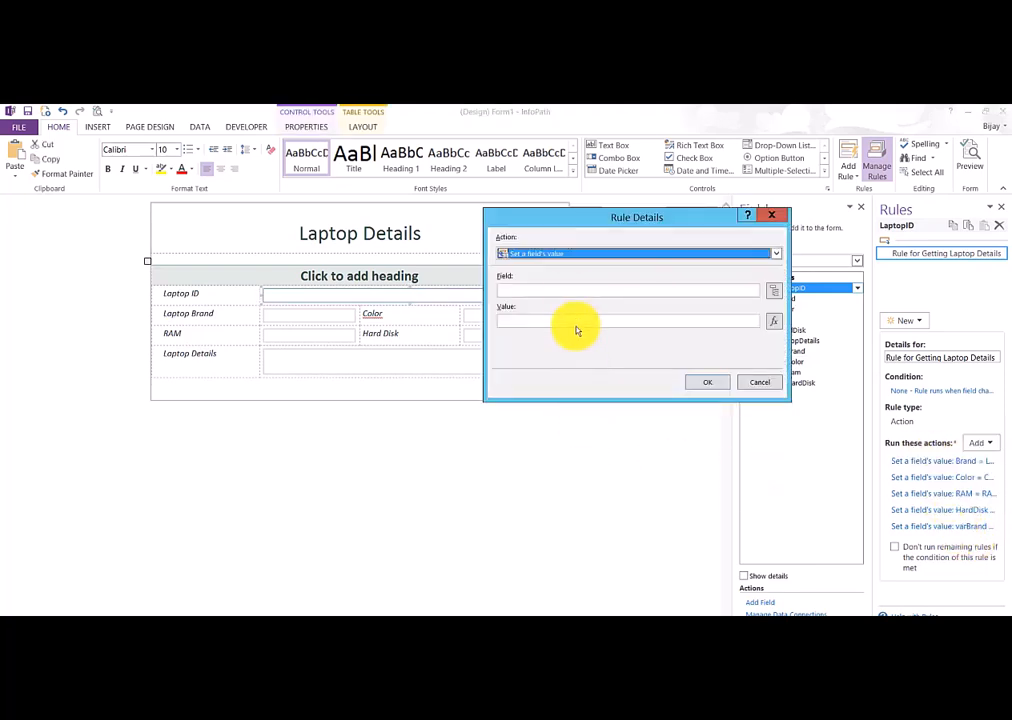
left_click(776, 292)
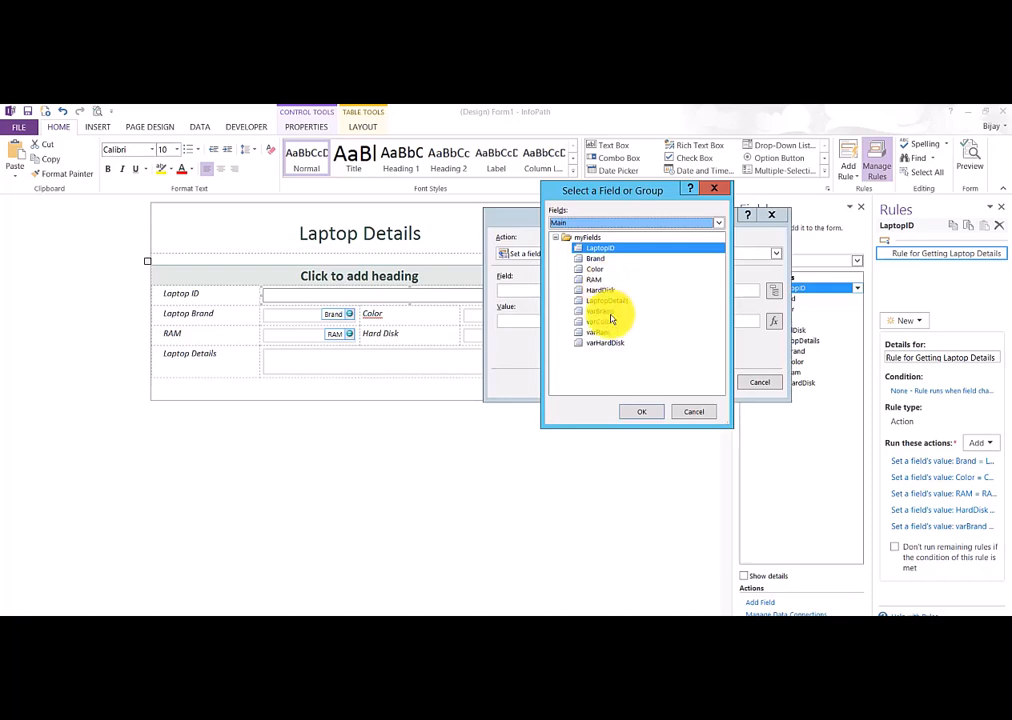
left_click(606, 322)
left_click(638, 409)
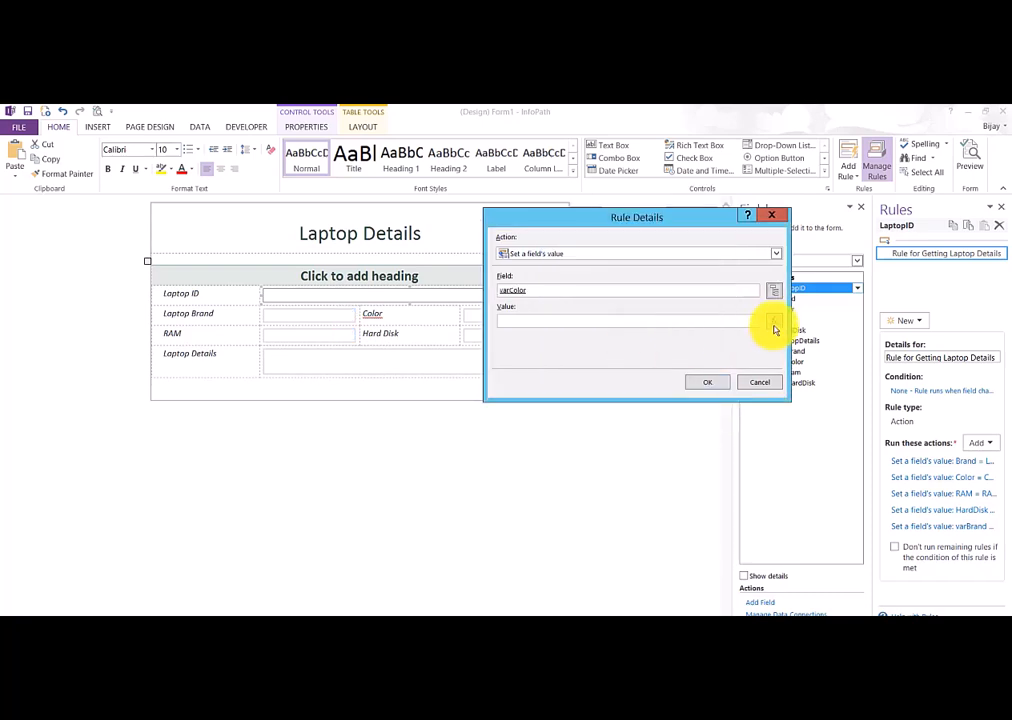
left_click(773, 321)
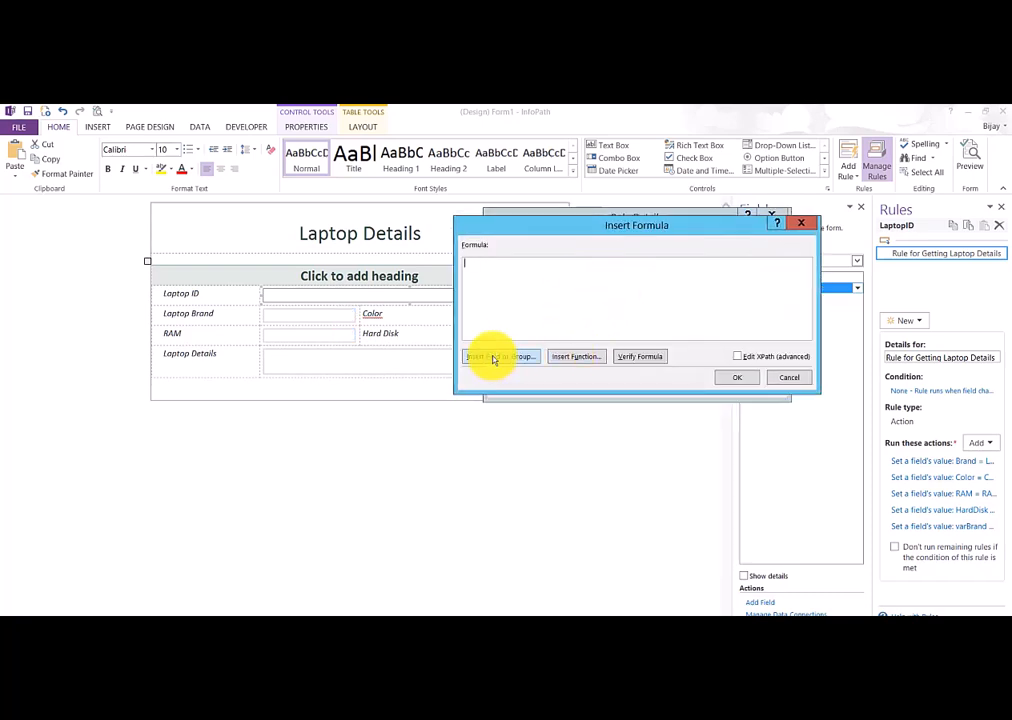
left_click(492, 355)
left_click(600, 222)
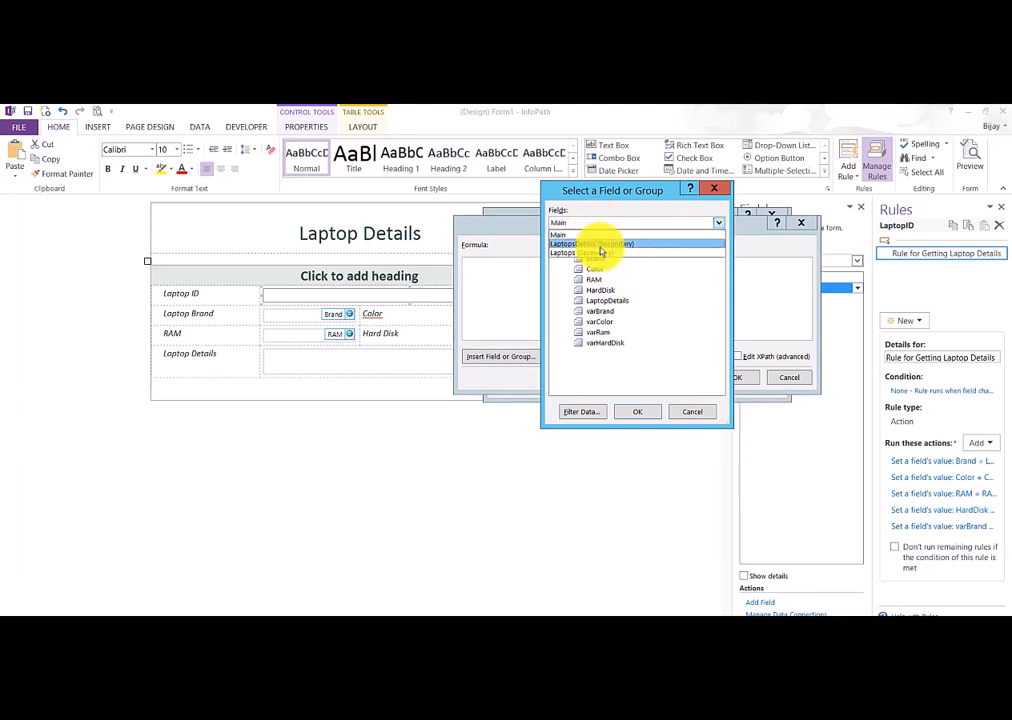
left_click(601, 244)
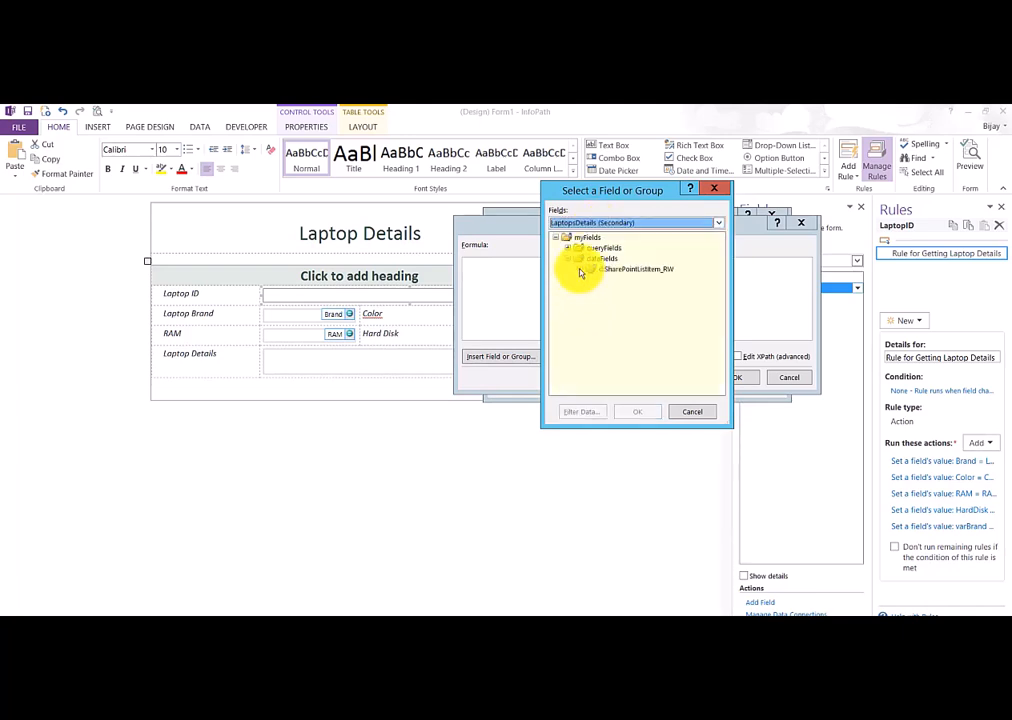
left_click(580, 270)
left_click(618, 301)
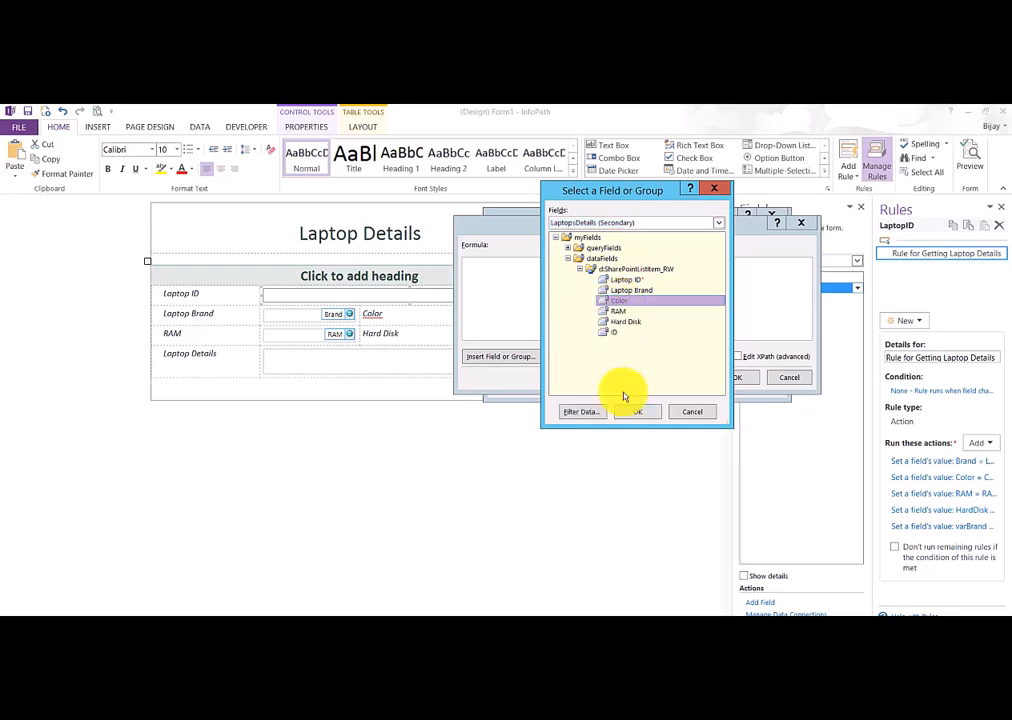
left_click(630, 412)
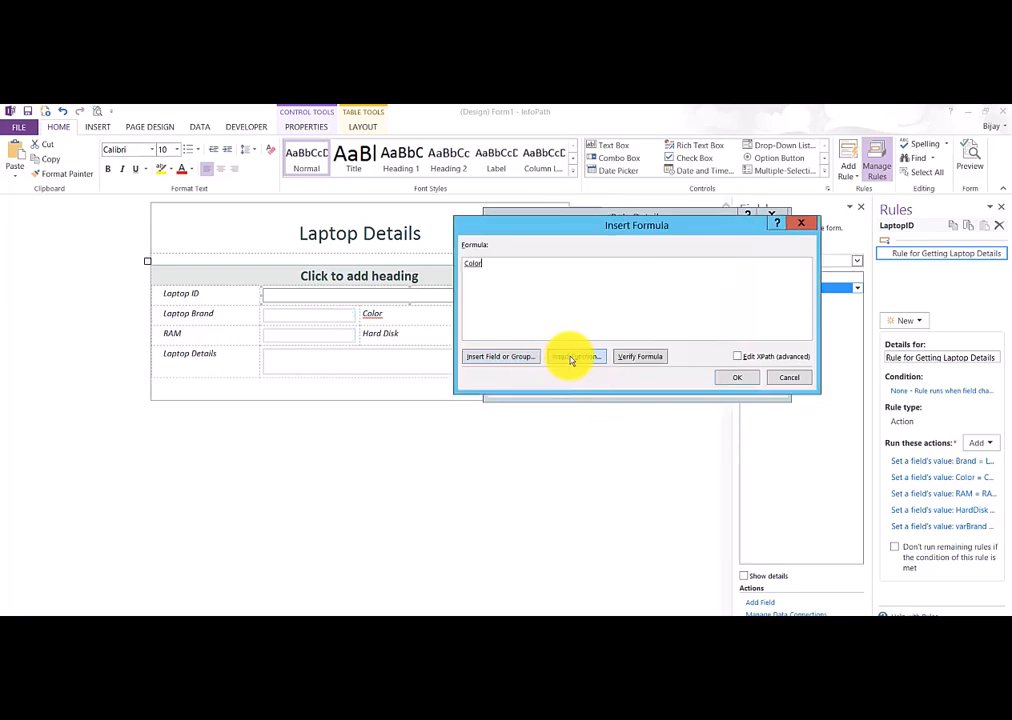
key("Delete")
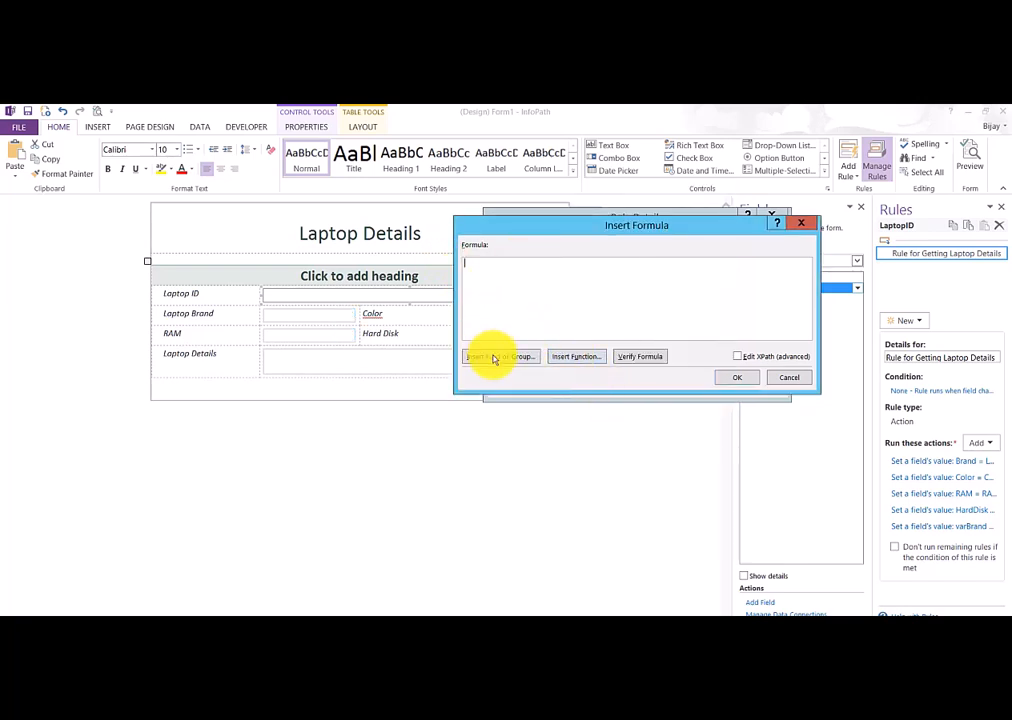
Choose the Color field from the LaptopsDetails secondary data source for the varColor formula.
left_click(490, 356)
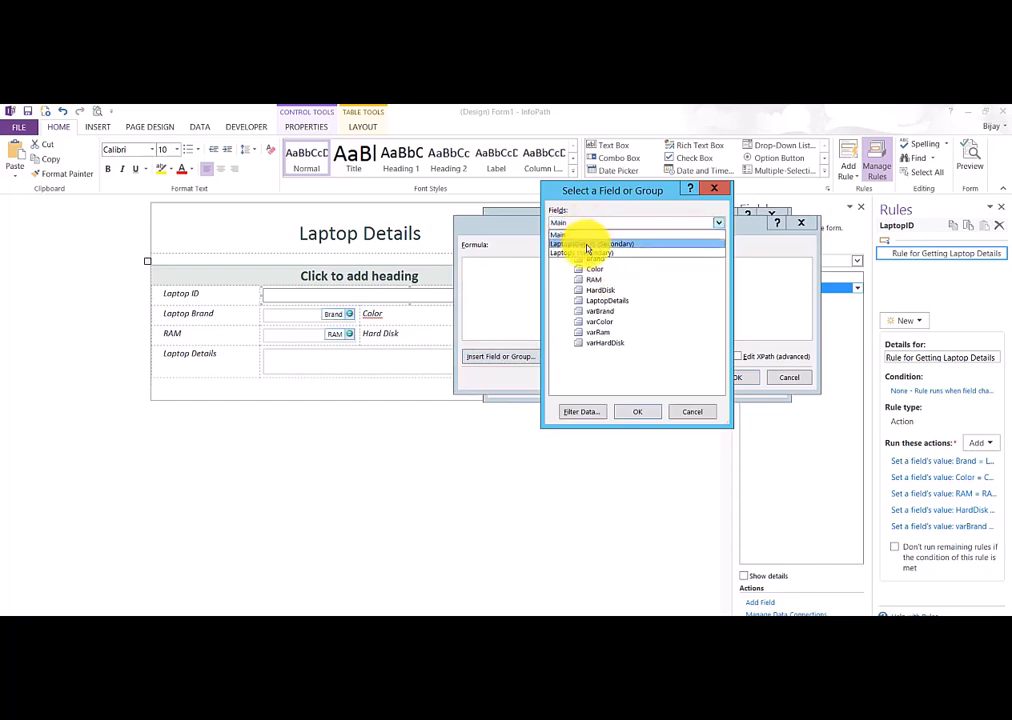
left_click(587, 246)
left_click(579, 270)
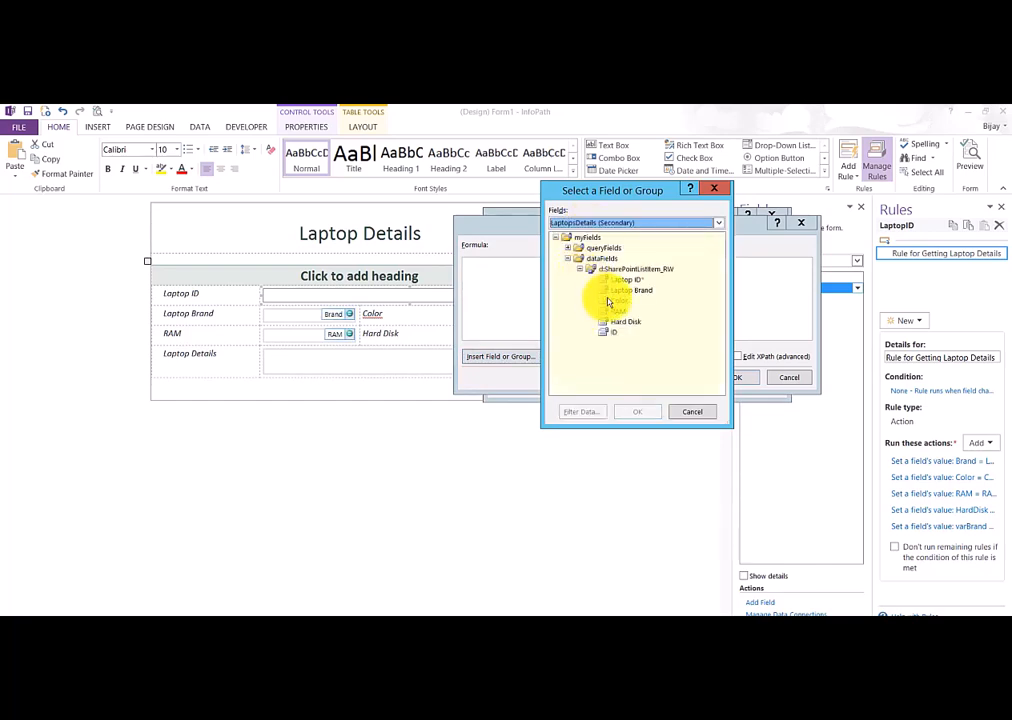
left_click(619, 301)
Filter the Color data to items whose Laptop ID is equal to the main data source's LaptopID field.
left_click(581, 411)
left_click(737, 268)
left_click(540, 301)
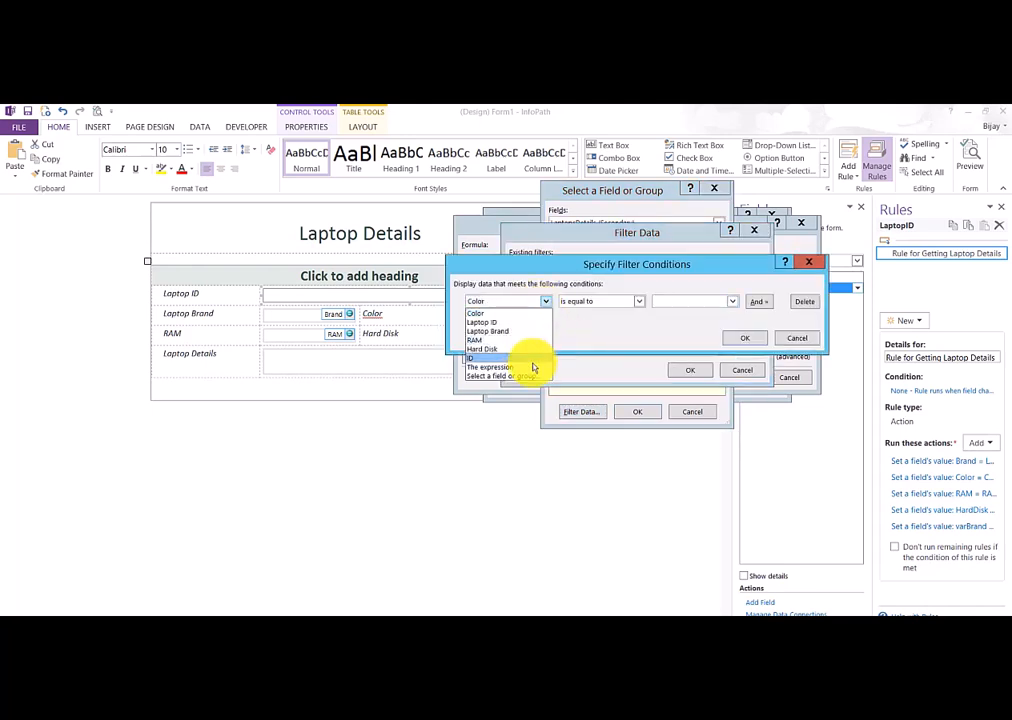
left_click(522, 322)
left_click(713, 304)
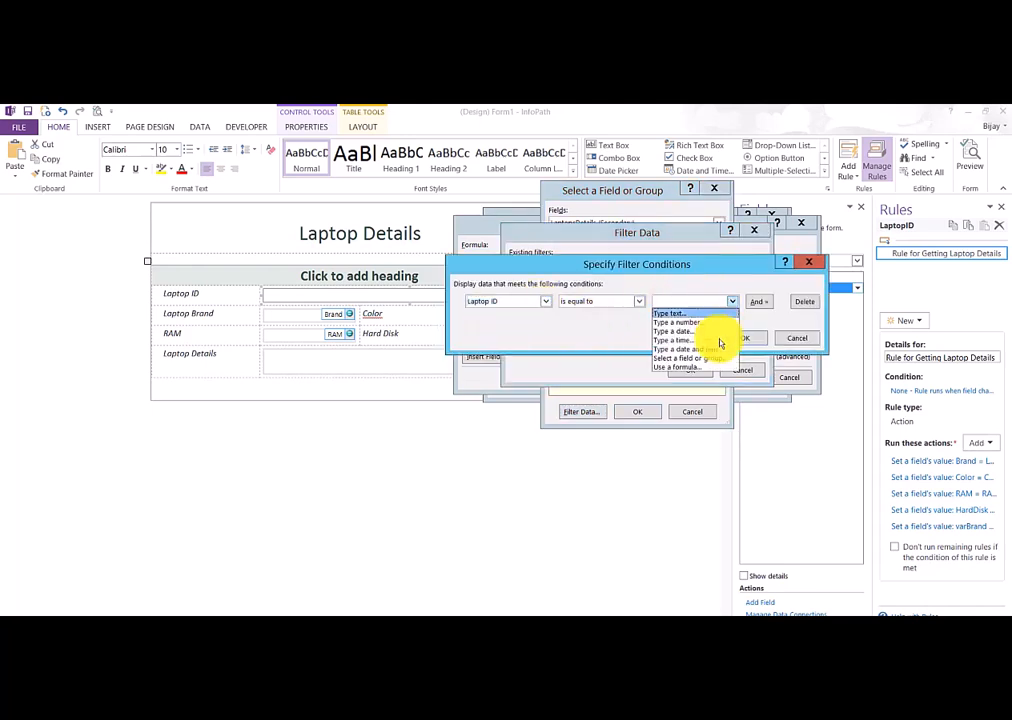
left_click(714, 365)
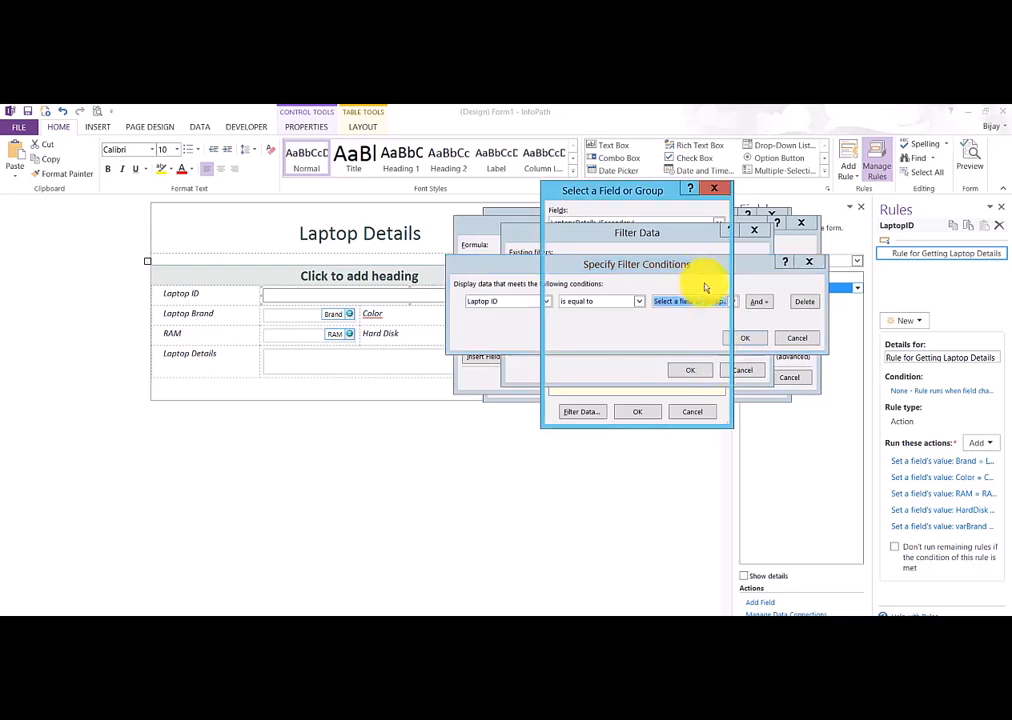
left_click(600, 223)
left_click(592, 236)
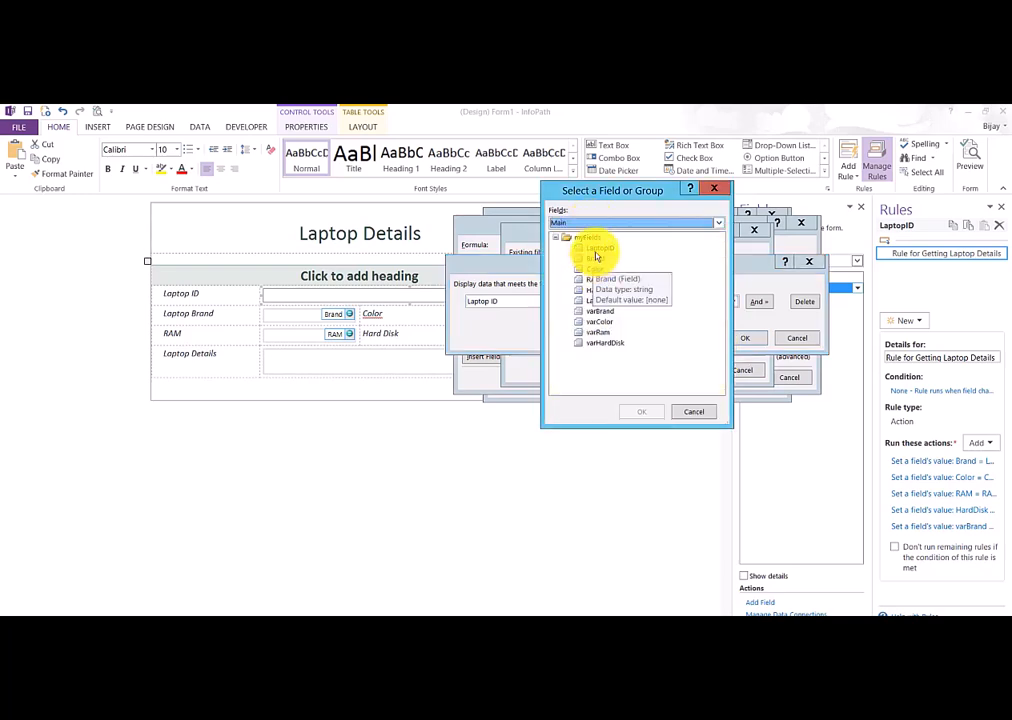
left_click(596, 250)
left_click(642, 411)
left_click(740, 338)
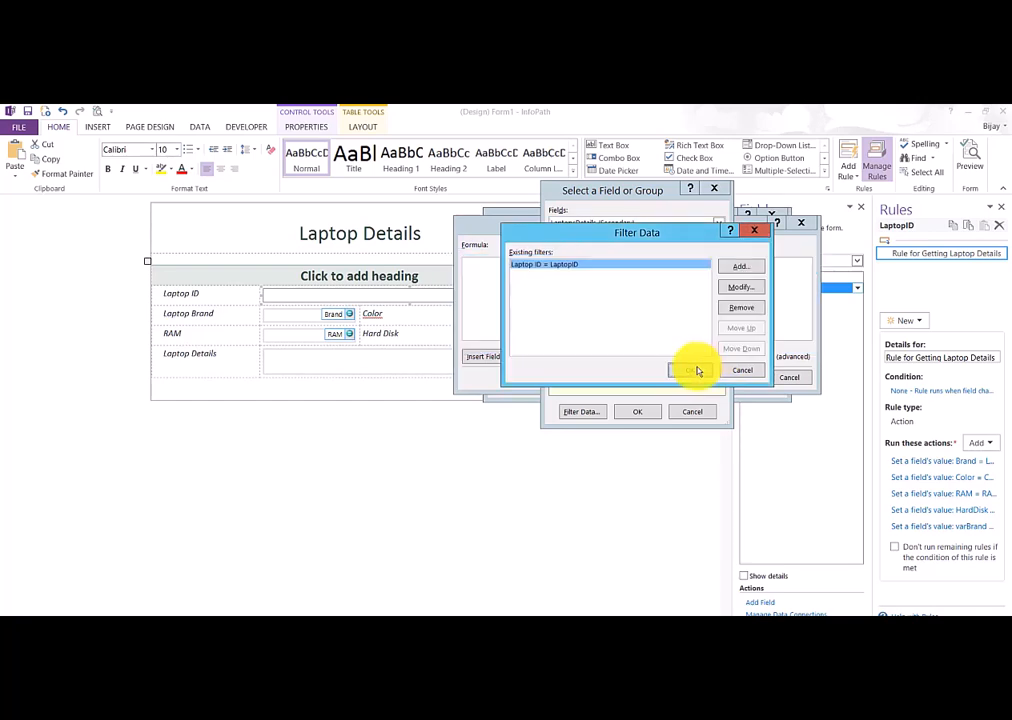
left_click(690, 370)
Insert the filtered Color field into the formula and save the varColor action.
left_click(640, 411)
left_click(738, 378)
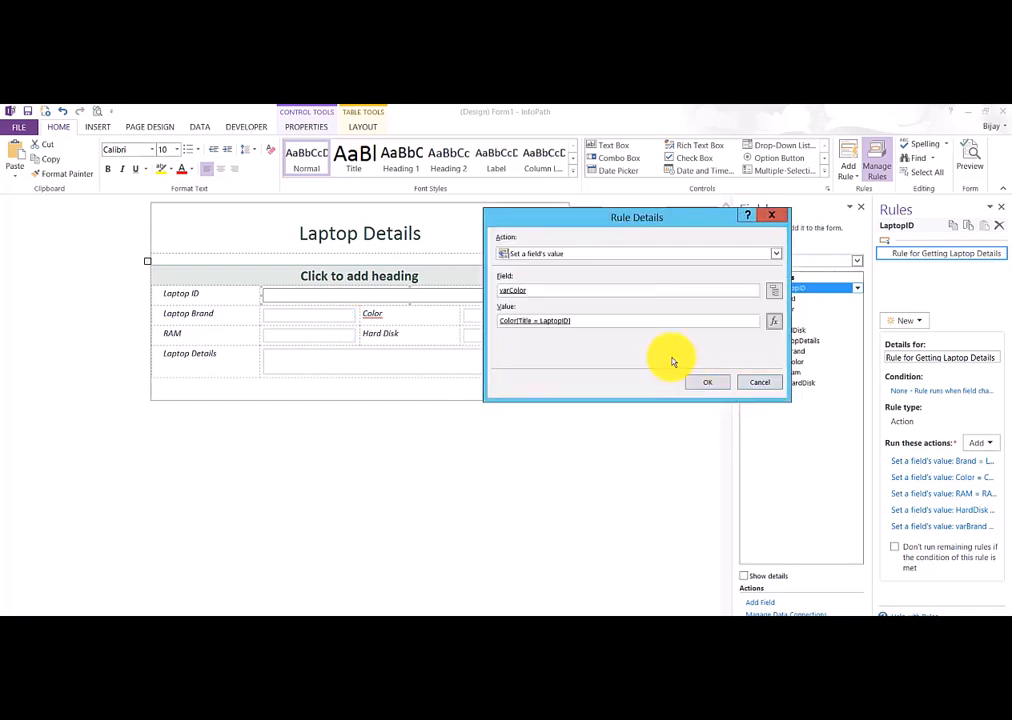
left_click(712, 383)
Add another set-a-field's-value action to the Laptop ID rule, with varRam as its target field.
left_click(985, 443)
left_click(931, 461)
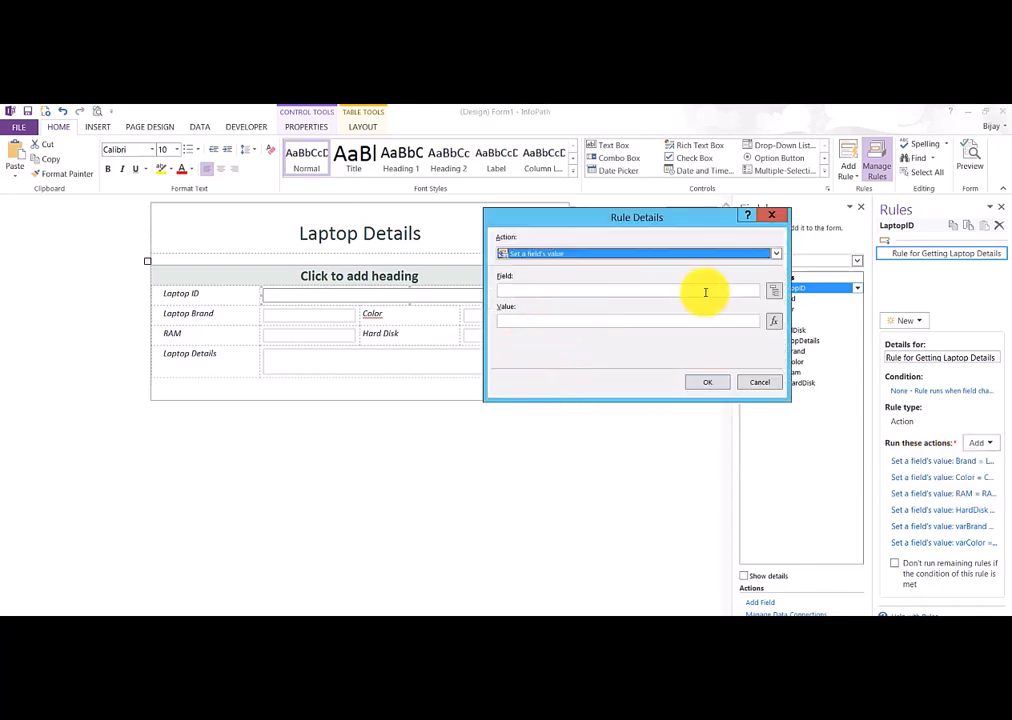
left_click(772, 293)
left_click(599, 332)
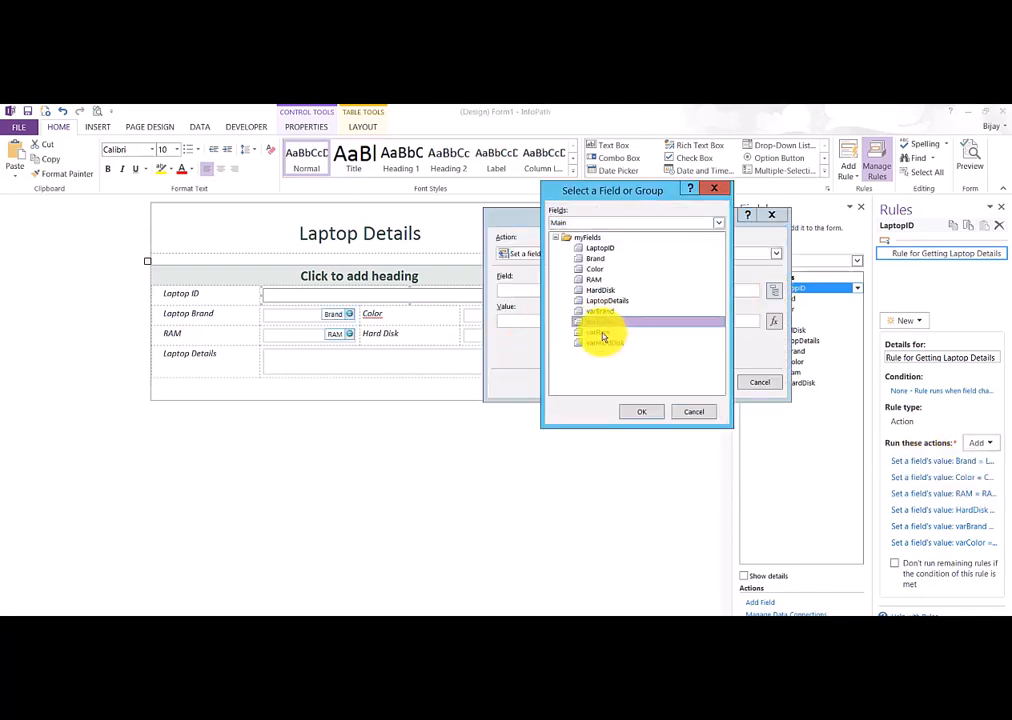
left_click(641, 411)
Start the varRam action's value formula with the RAM field from the LaptopsDetails secondary data source.
left_click(772, 322)
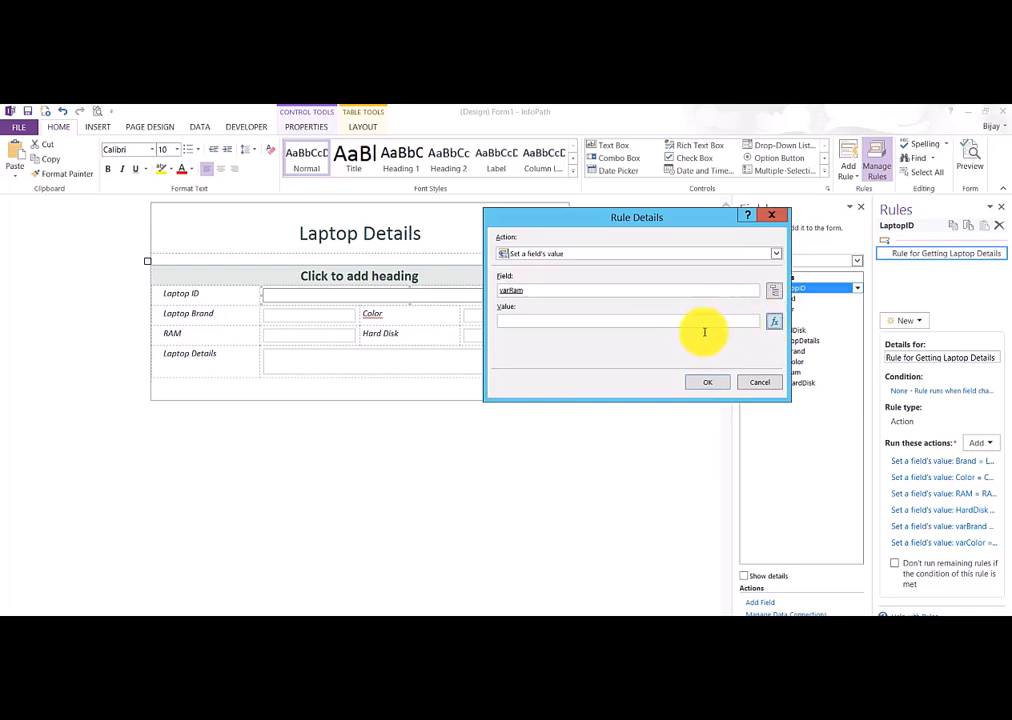
left_click(535, 358)
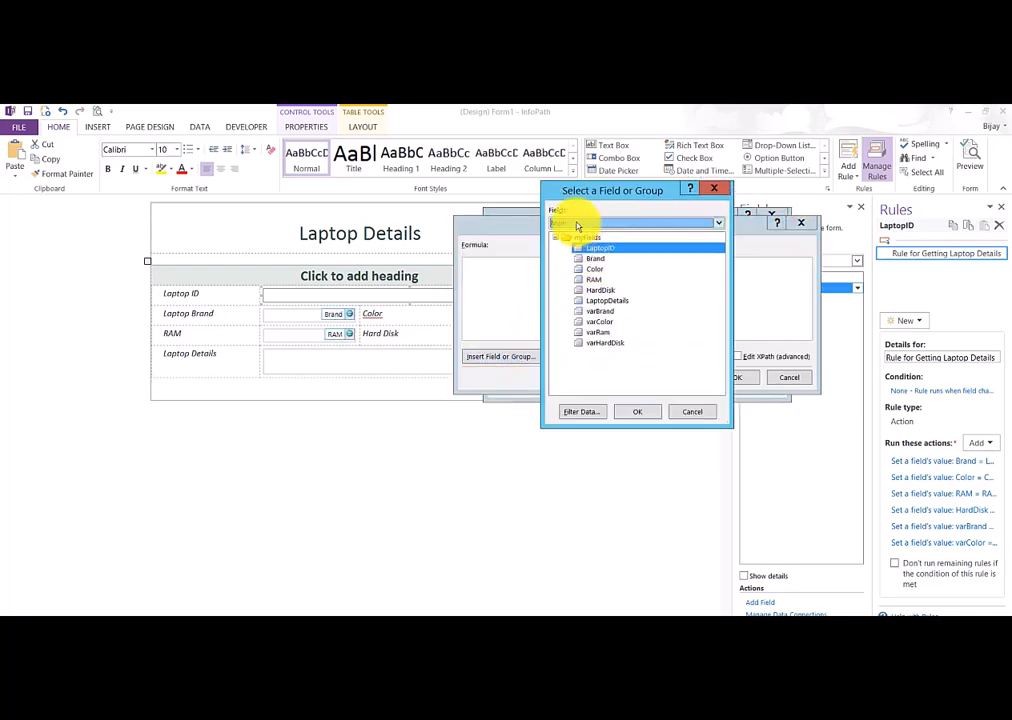
left_click(580, 222)
left_click(582, 245)
left_click(568, 259)
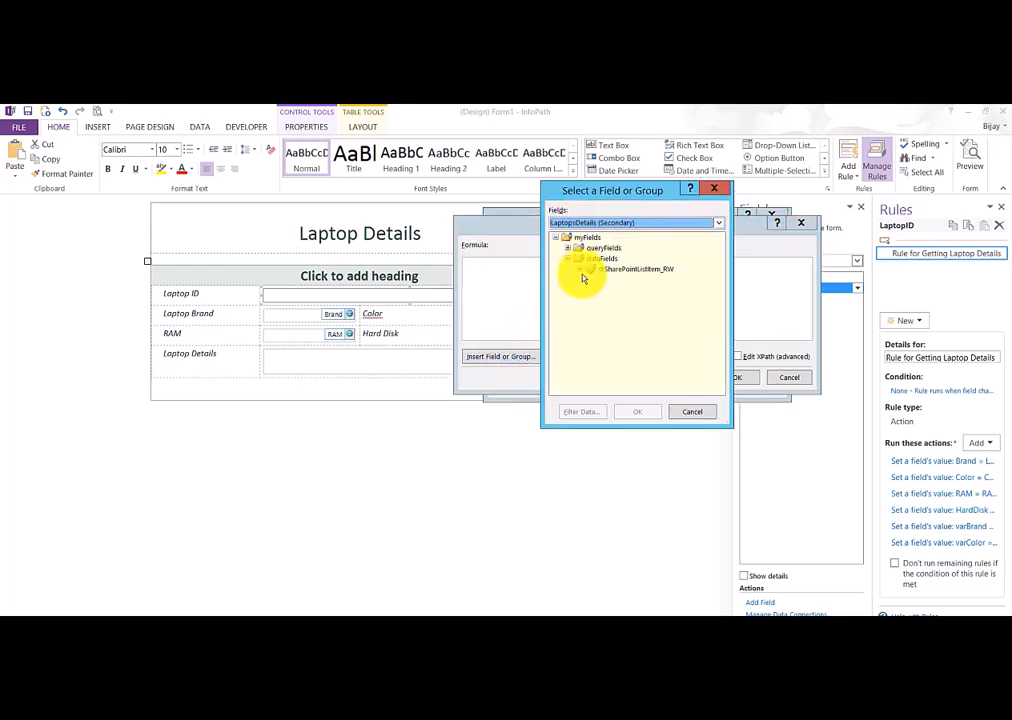
left_click(580, 269)
left_click(617, 311)
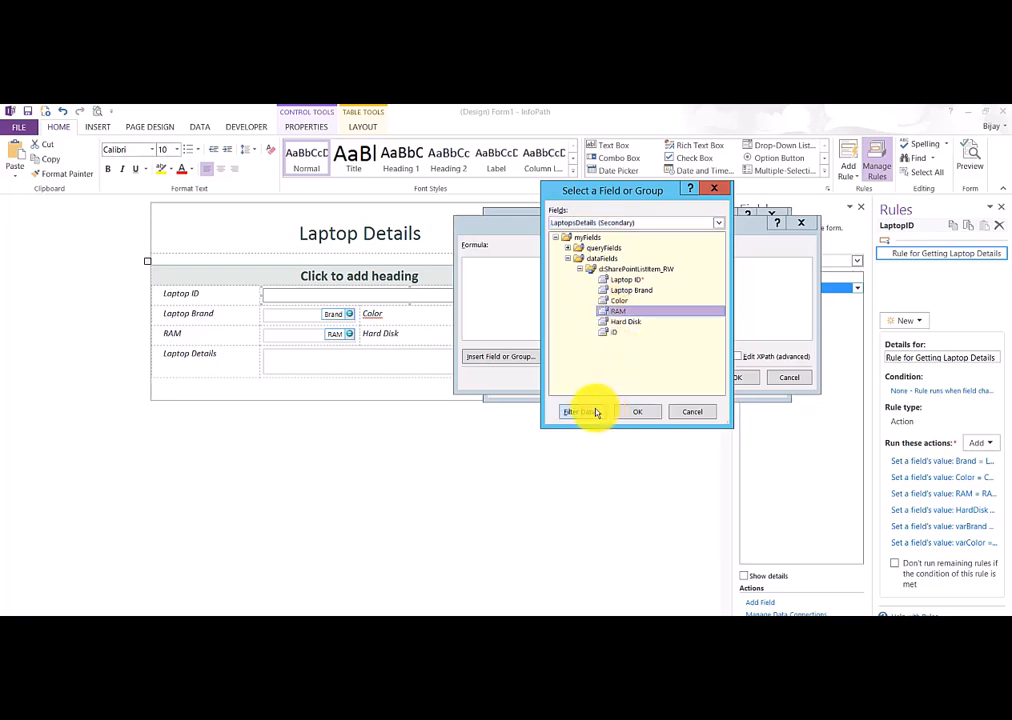
Filter the RAM data to items whose Laptop ID is equal to the main data source's LaptopID field.
left_click(585, 411)
left_click(730, 268)
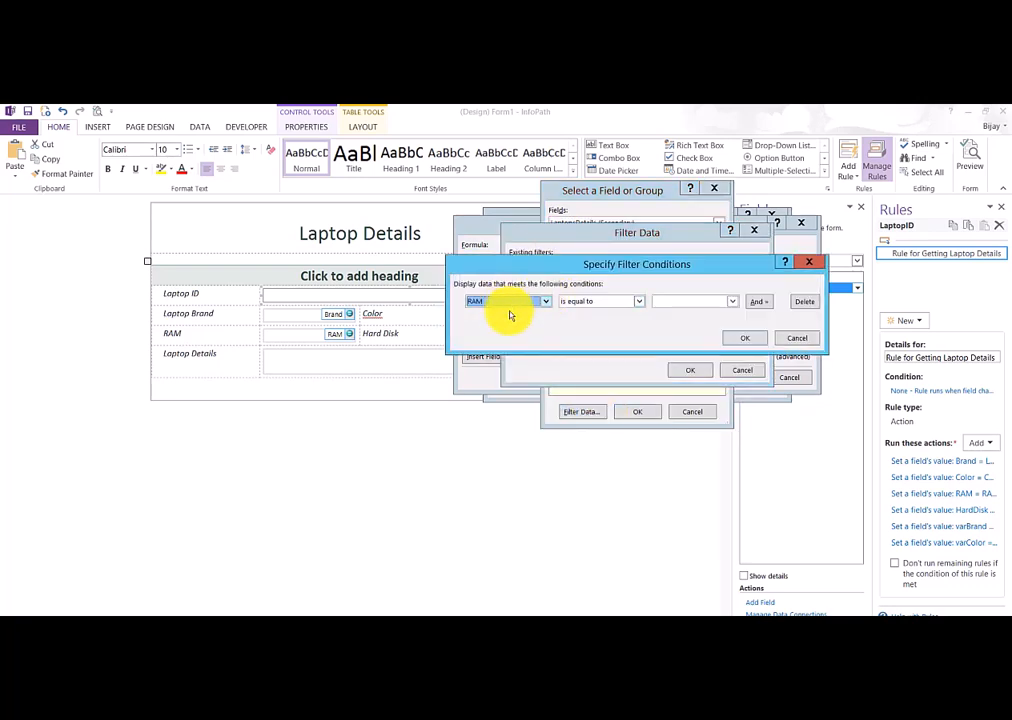
left_click(503, 302)
left_click(503, 324)
left_click(712, 302)
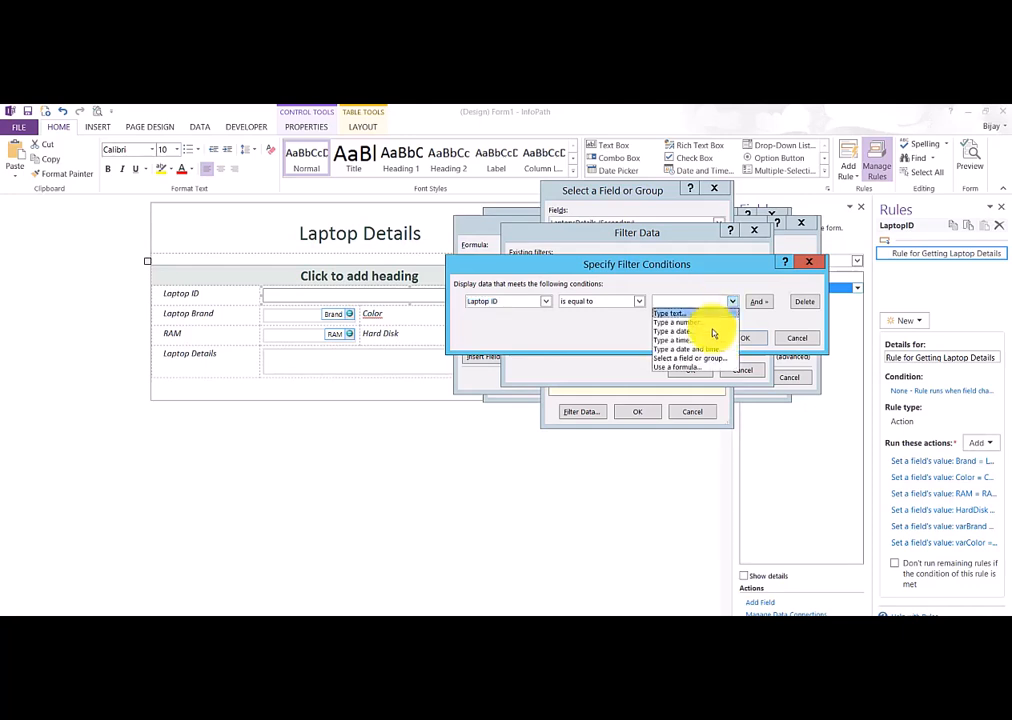
left_click(714, 363)
left_click(590, 222)
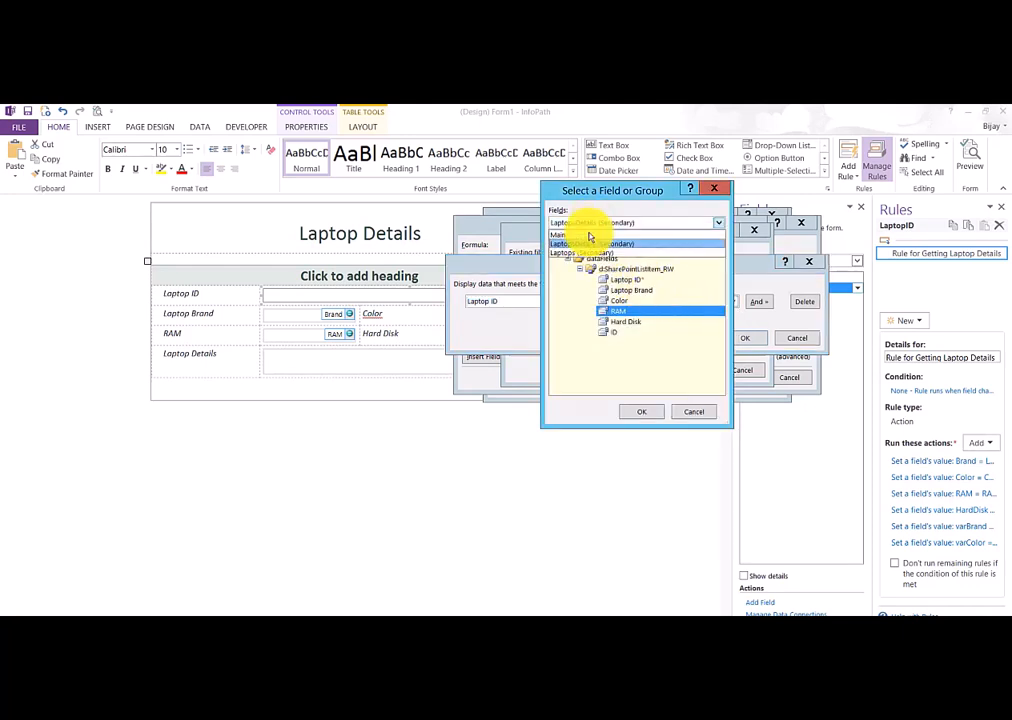
left_click(590, 233)
left_click(596, 249)
left_click(645, 411)
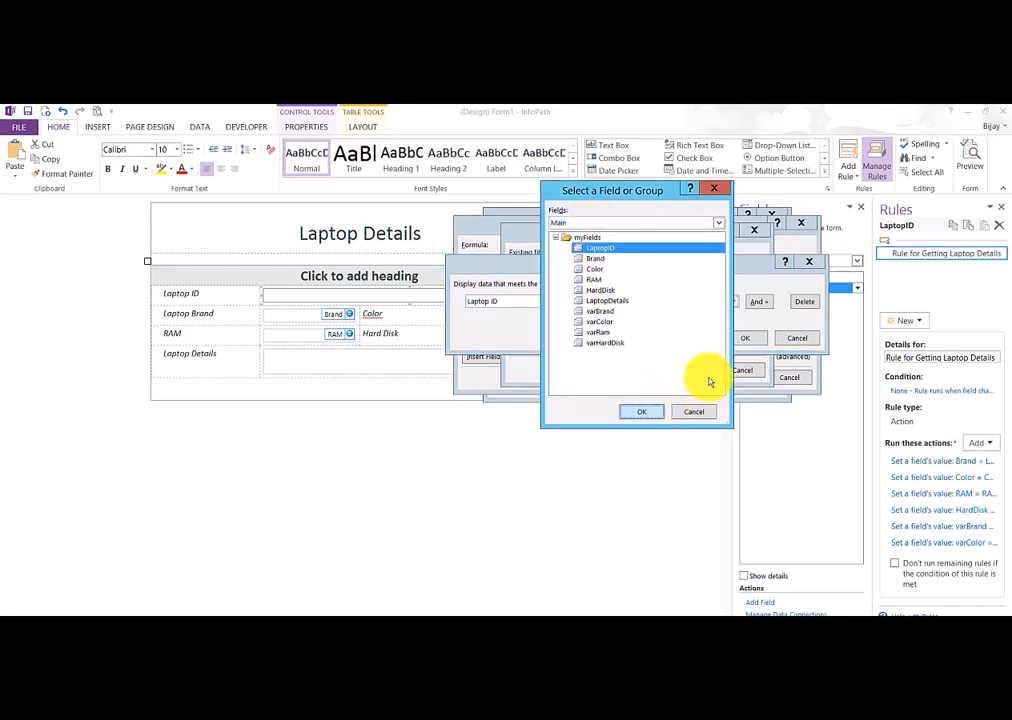
left_click(742, 338)
left_click(689, 372)
Insert the filtered RAM field into the formula and save the varRam action.
left_click(636, 411)
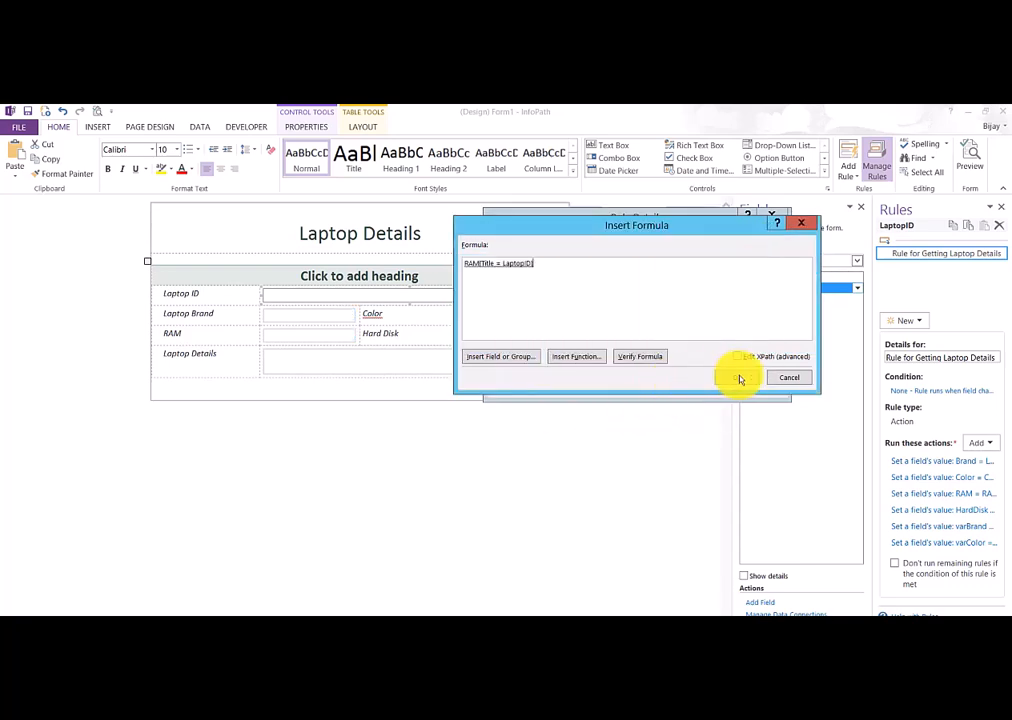
left_click(730, 377)
left_click(705, 379)
Add another set-a-field's-value action to the Laptop ID rule, with varHardDisk as its target field.
left_click(982, 443)
left_click(925, 459)
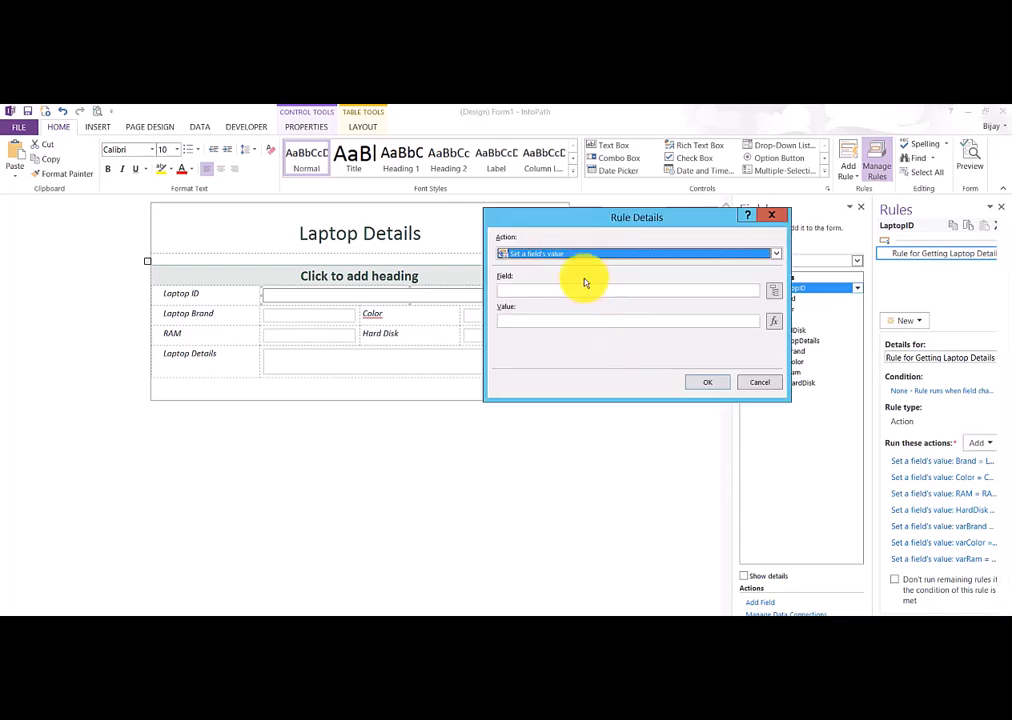
left_click(773, 297)
left_click(610, 342)
left_click(638, 411)
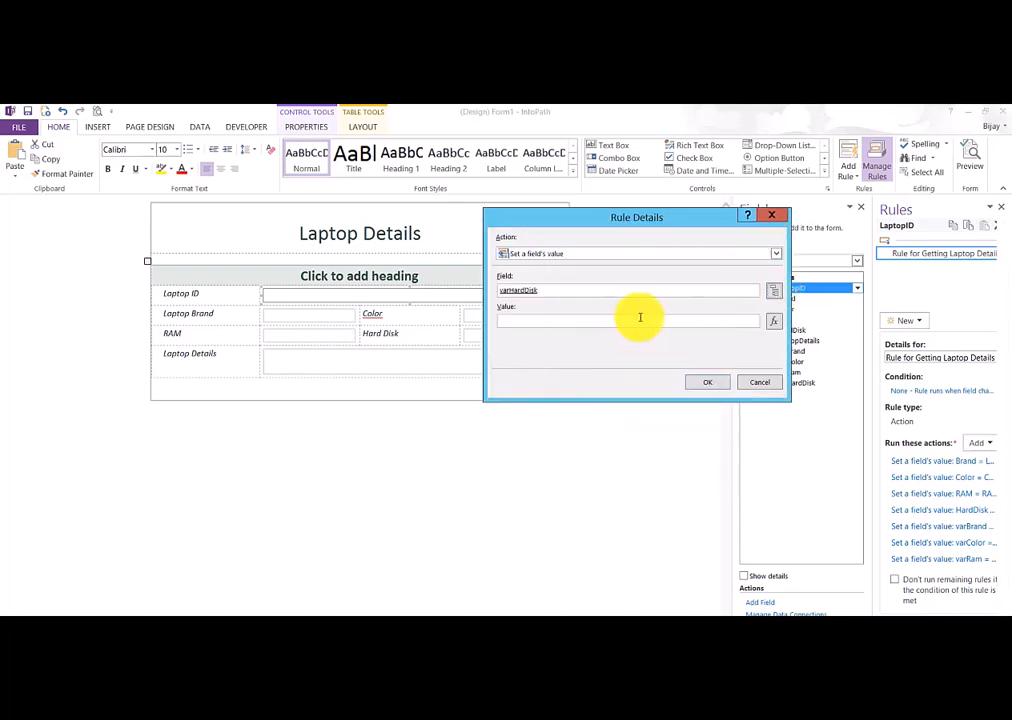
Start the varHardDisk action's value formula with the Hard Disk field from the LaptopsDetails secondary data source.
left_click(773, 321)
left_click(515, 357)
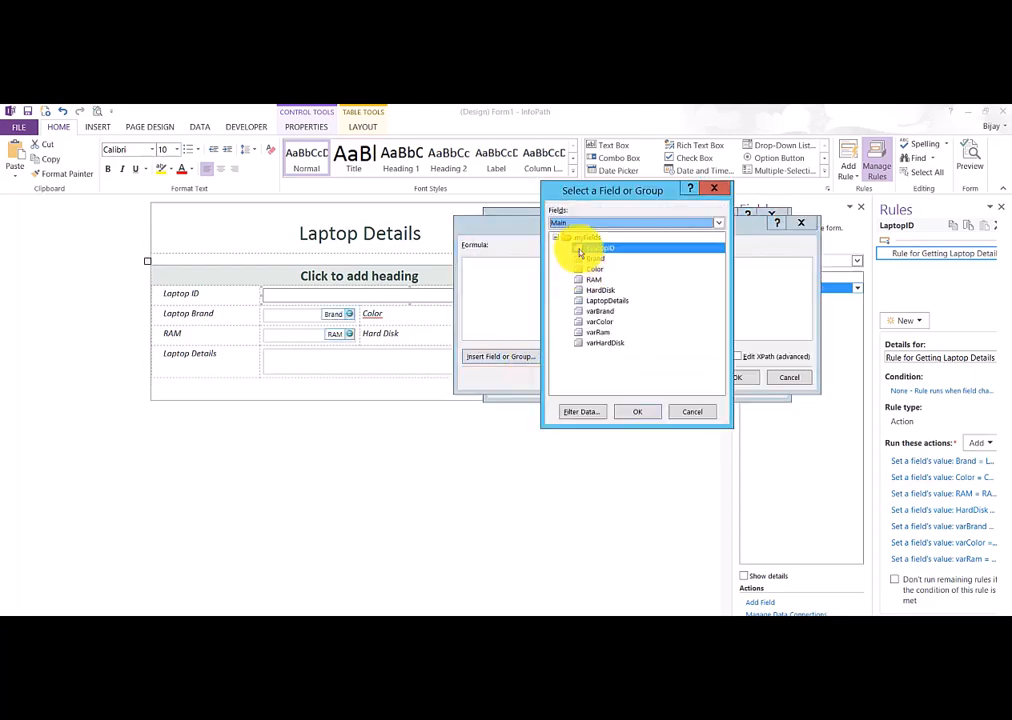
left_click(575, 230)
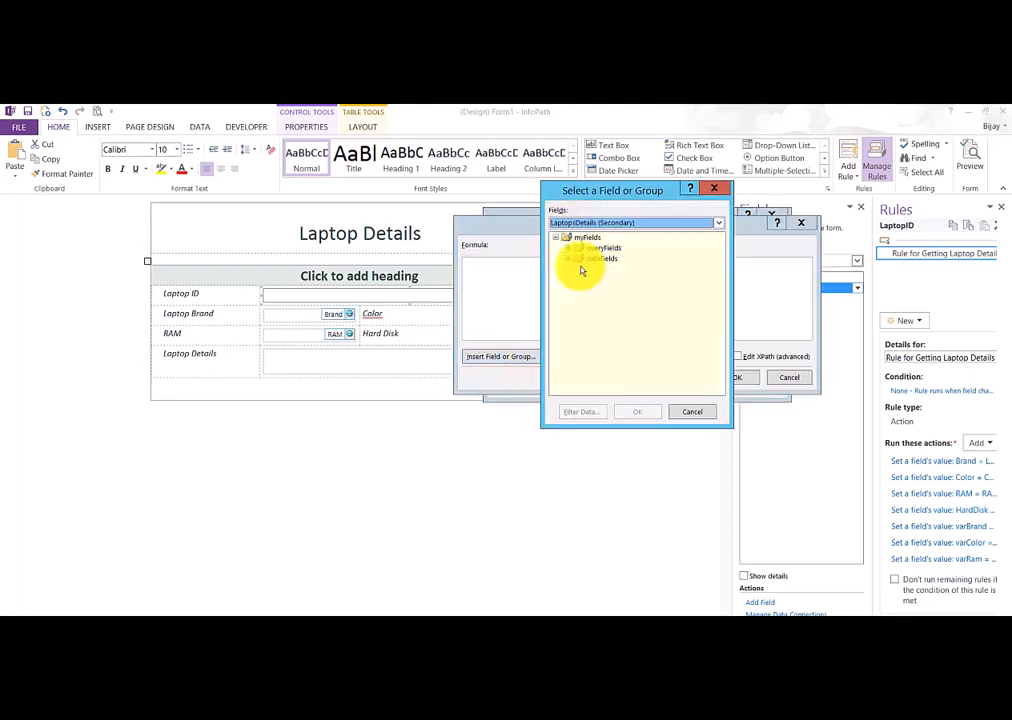
left_click(567, 258)
left_click(579, 269)
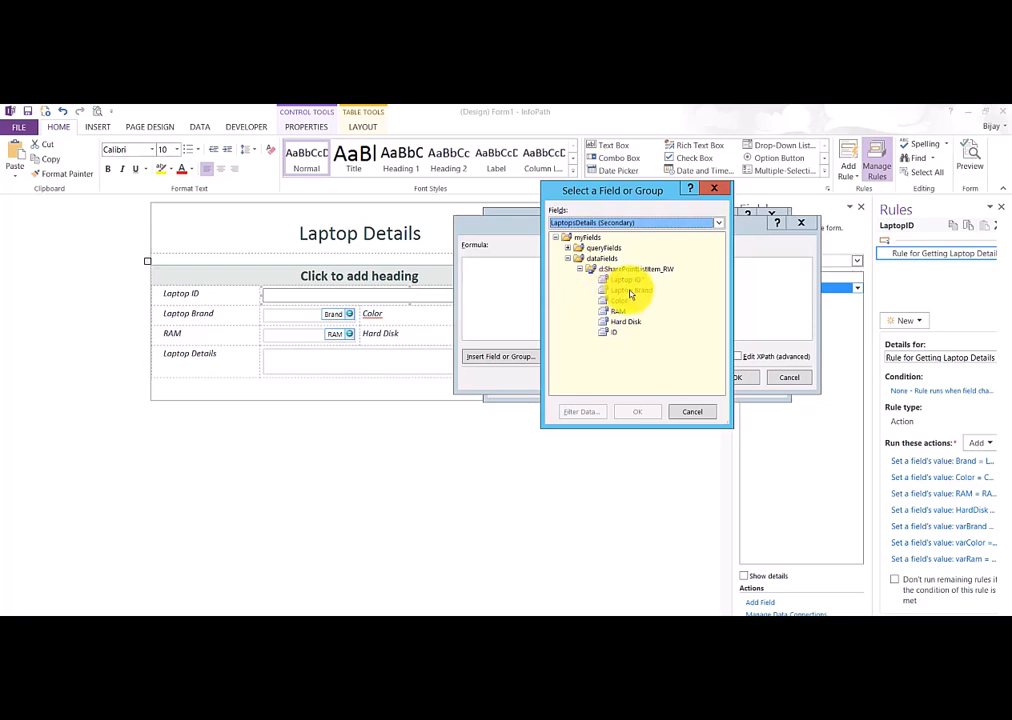
left_click(624, 321)
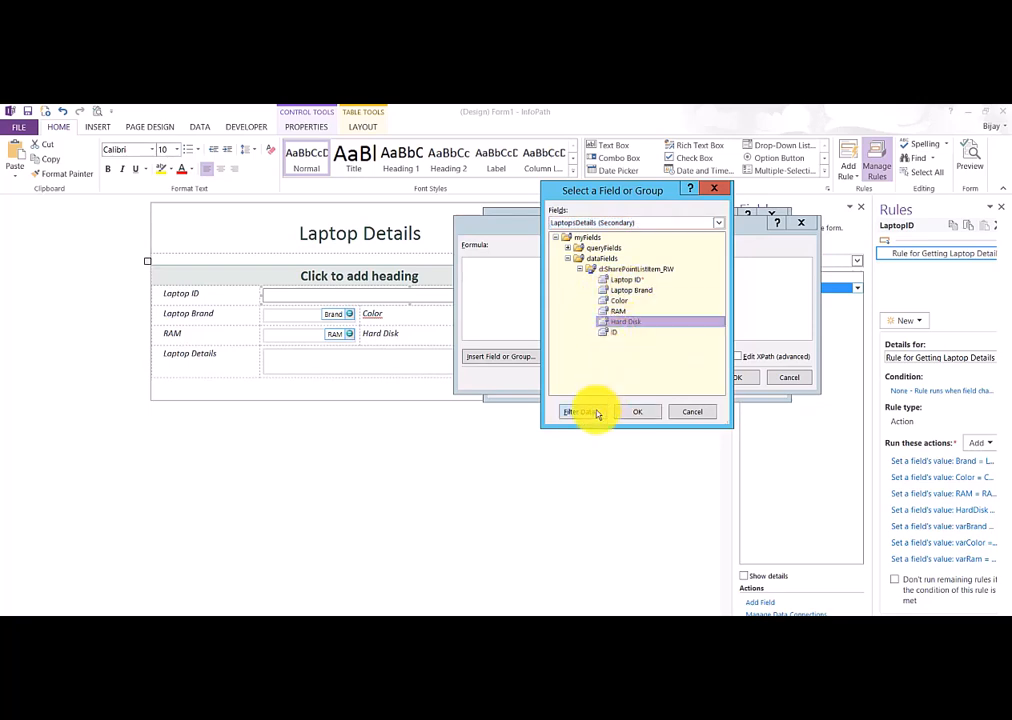
Filter the Hard Disk data to items whose Laptop ID is equal to the main data source's LaptopID field.
left_click(582, 411)
left_click(731, 271)
left_click(545, 301)
left_click(538, 323)
left_click(690, 301)
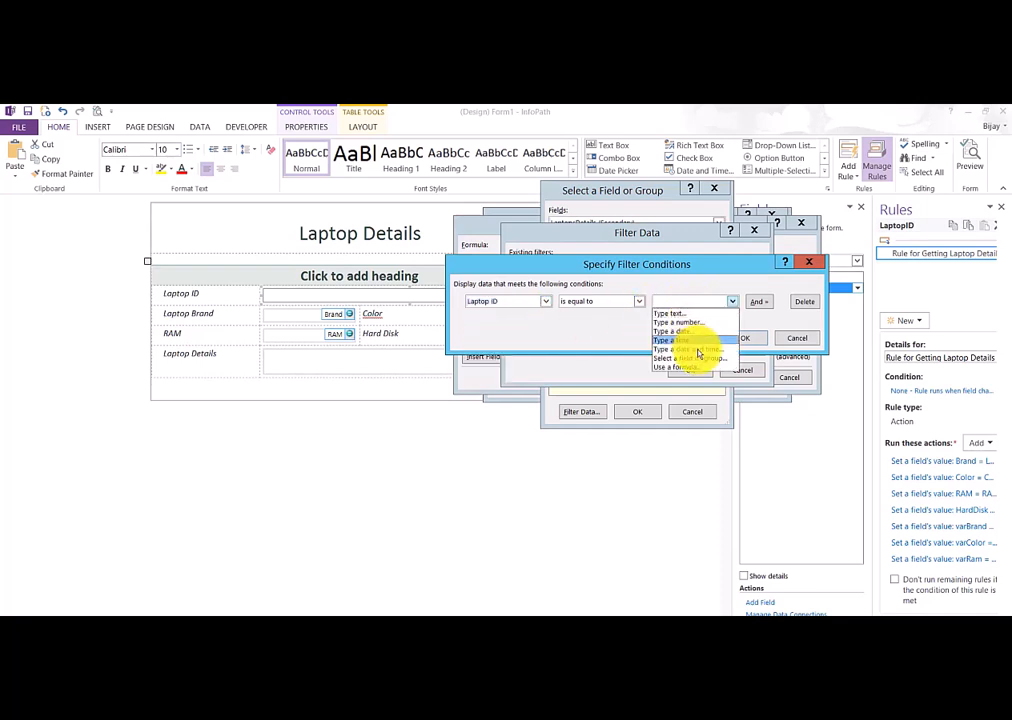
left_click(698, 356)
left_click(607, 224)
left_click(604, 236)
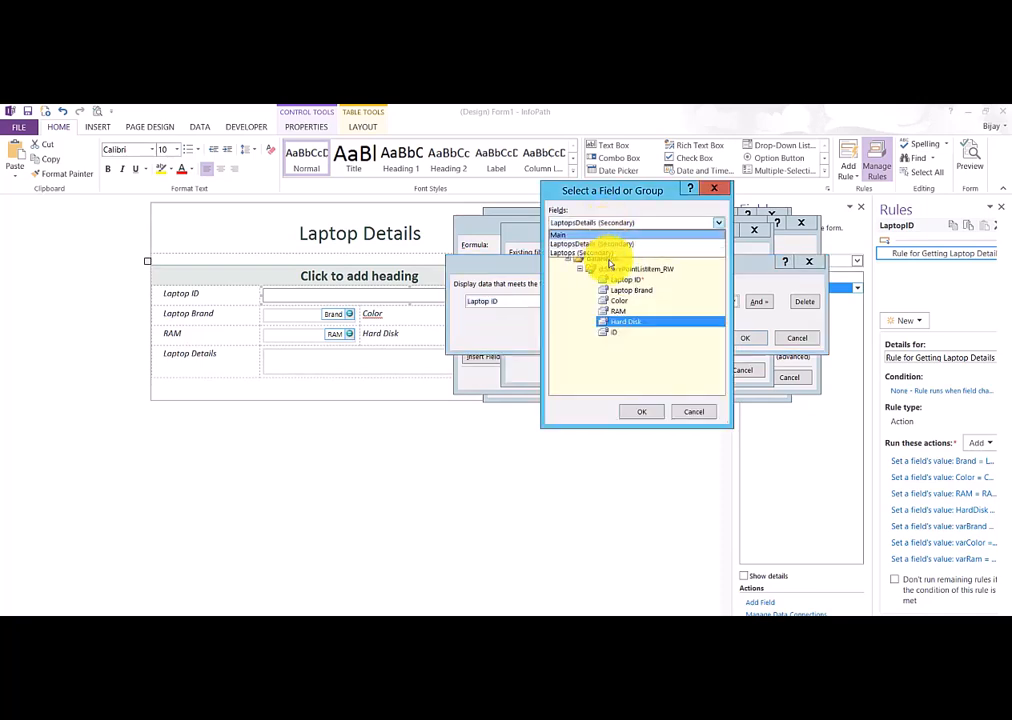
left_click(599, 249)
left_click(640, 412)
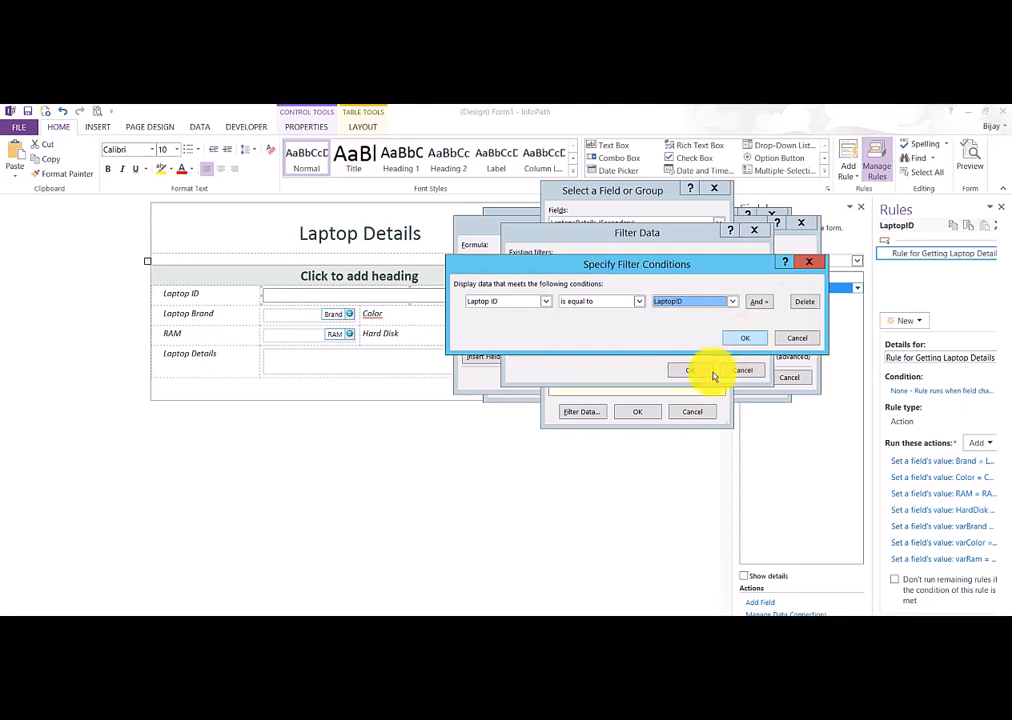
left_click(745, 338)
Insert the filtered Hard Disk field into the formula and save the varHardDisk action.
left_click(691, 369)
left_click(638, 411)
left_click(738, 379)
left_click(708, 383)
Add another set-a-field's-value action to the Laptop ID rule, with LaptopDetails as its target field.
scroll(960, 545, "down", 1)
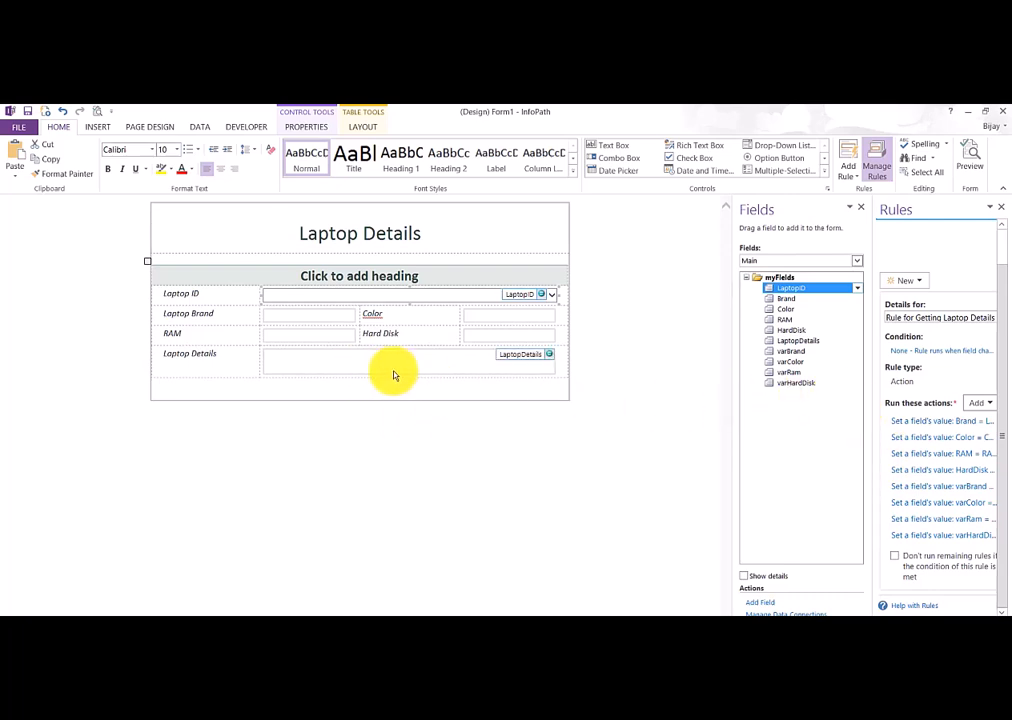
left_click(990, 403)
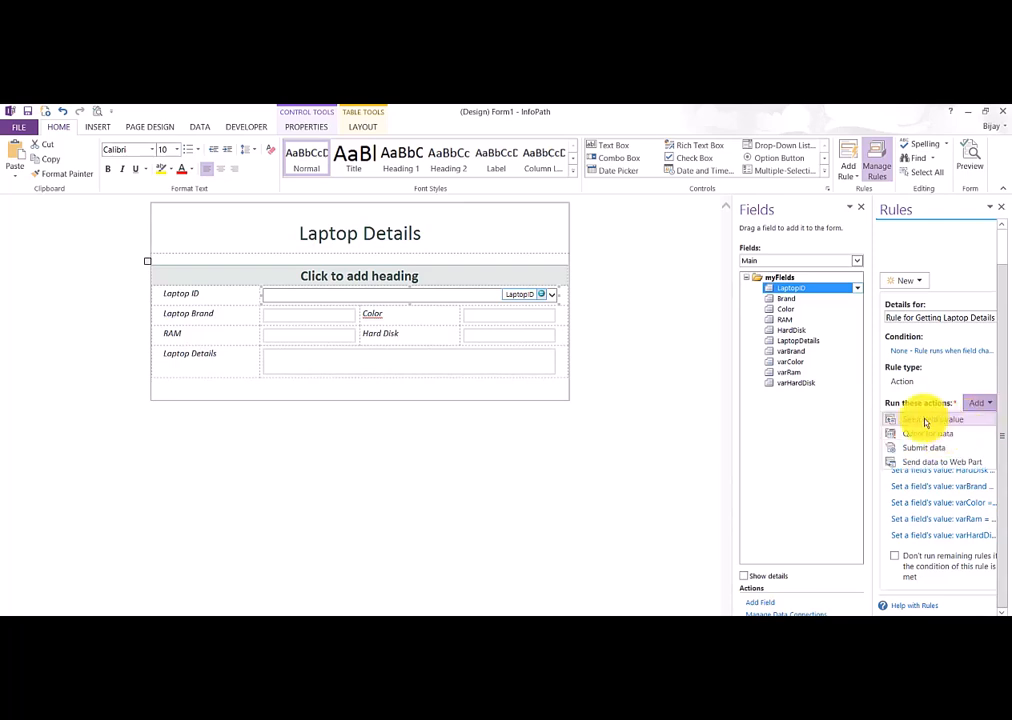
left_click(930, 420)
left_click(773, 290)
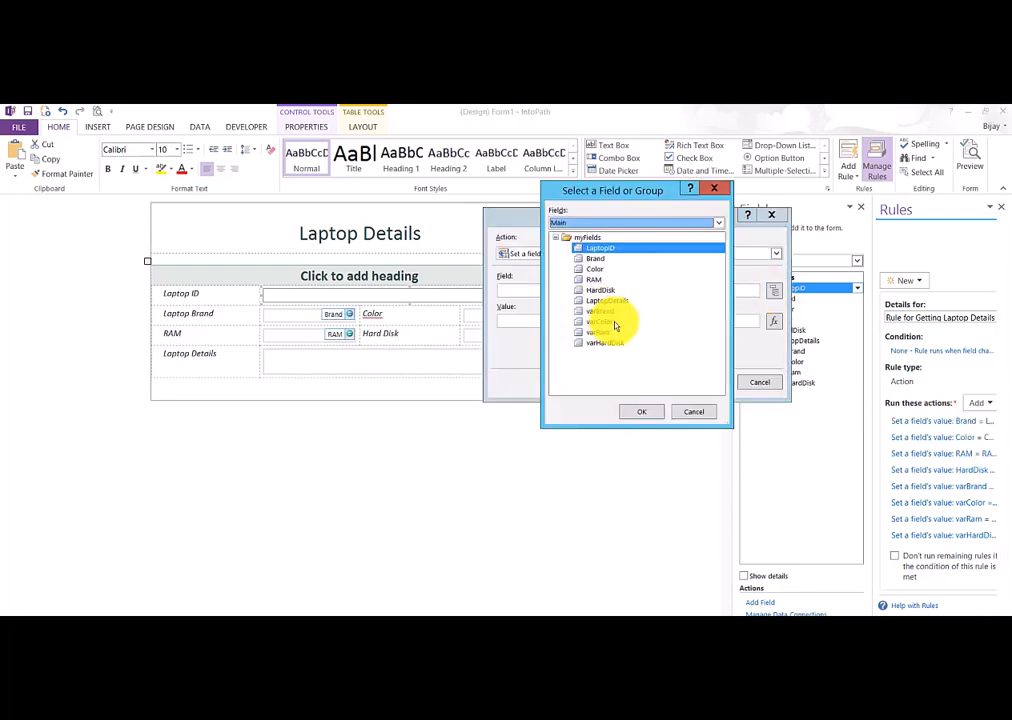
left_click(605, 301)
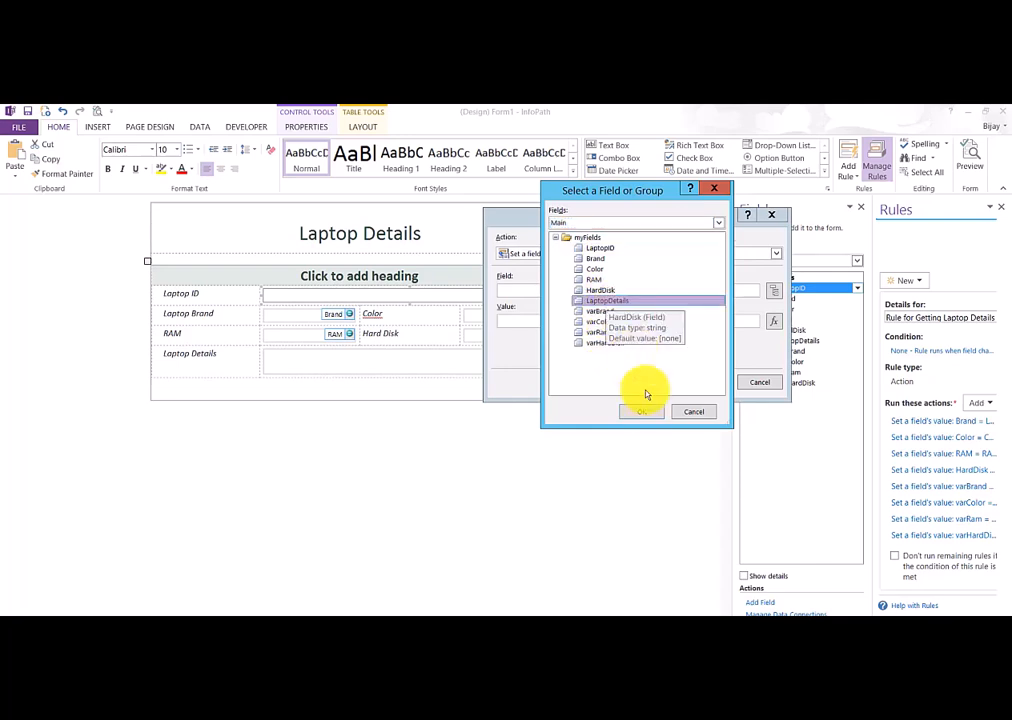
left_click(641, 411)
Start the LaptopDetails action's value formula with the concat function.
left_click(778, 323)
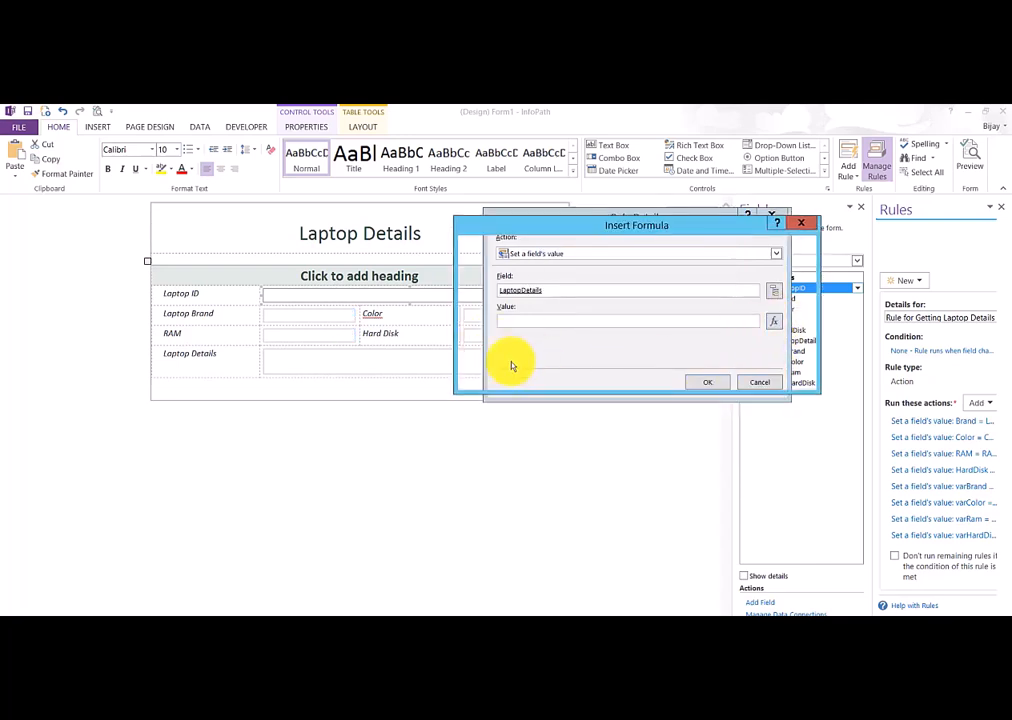
left_click(515, 357)
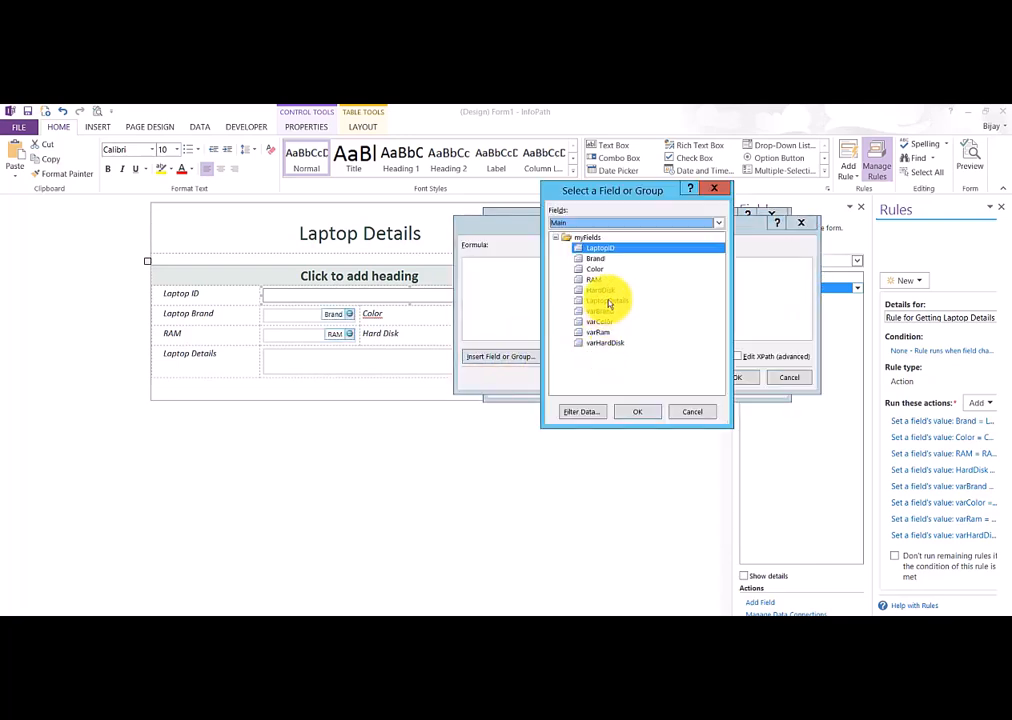
left_click(640, 411)
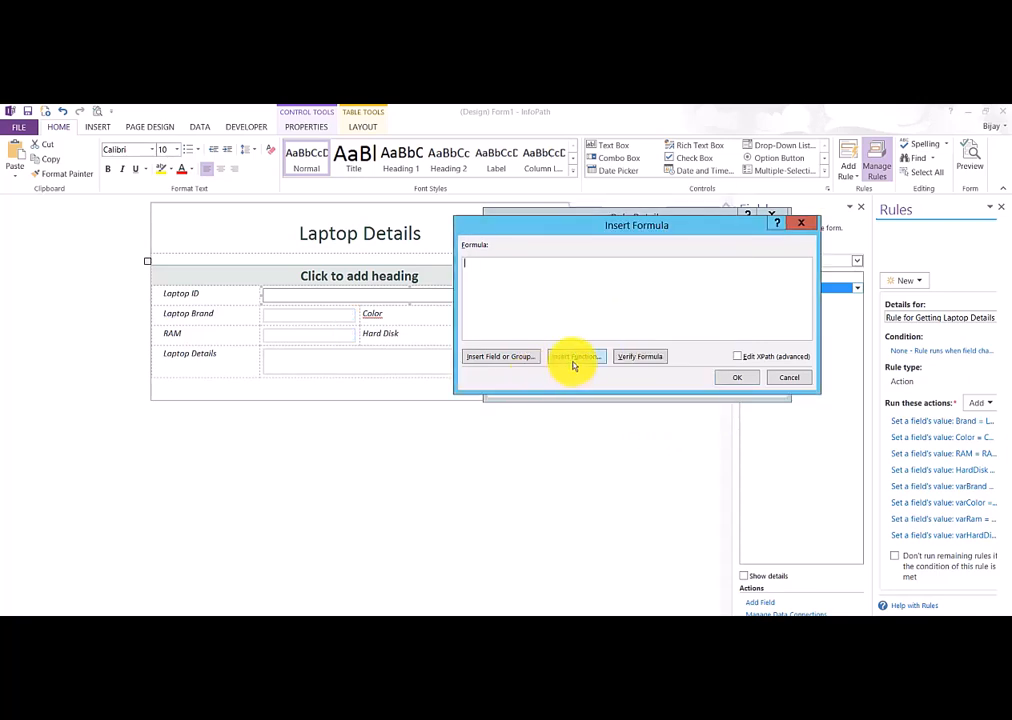
left_click(556, 360)
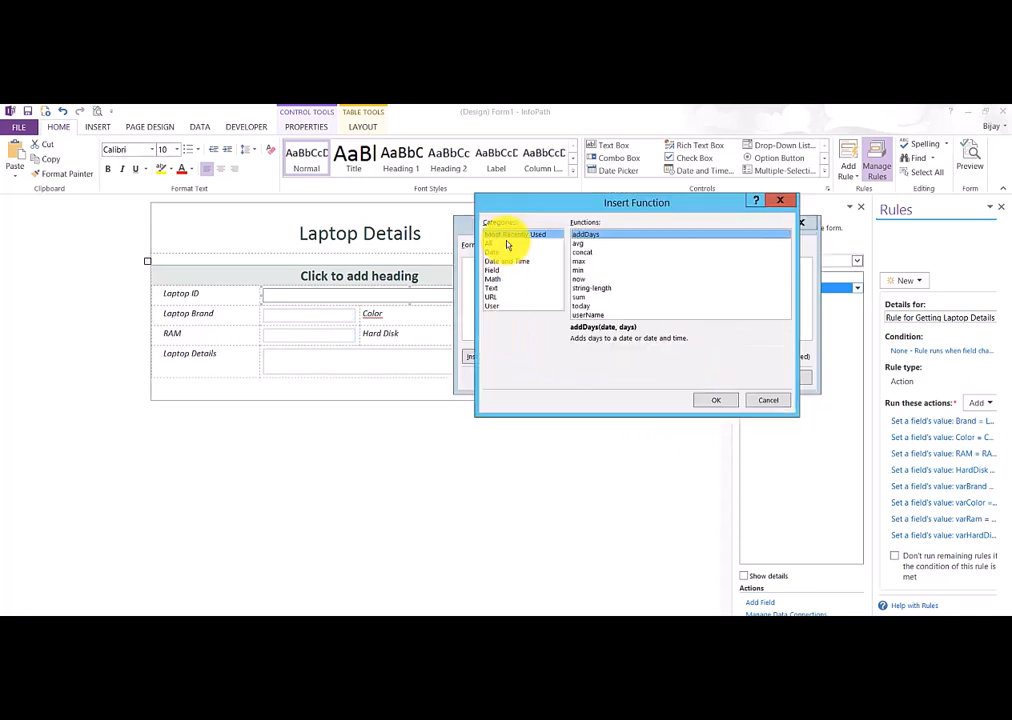
left_click(584, 252)
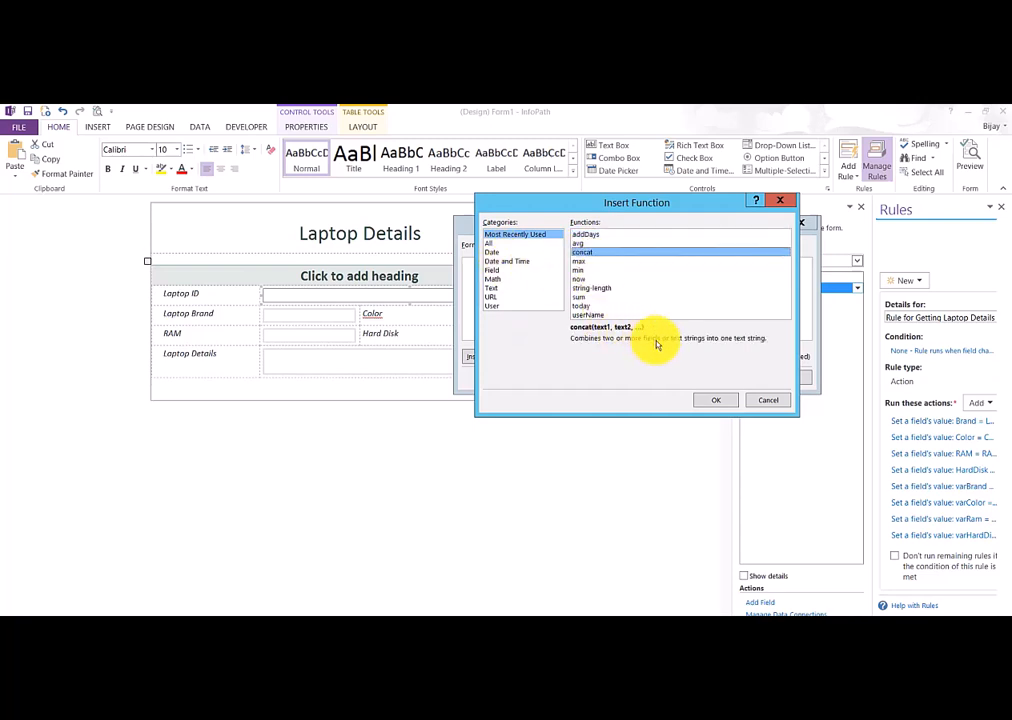
left_click(715, 400)
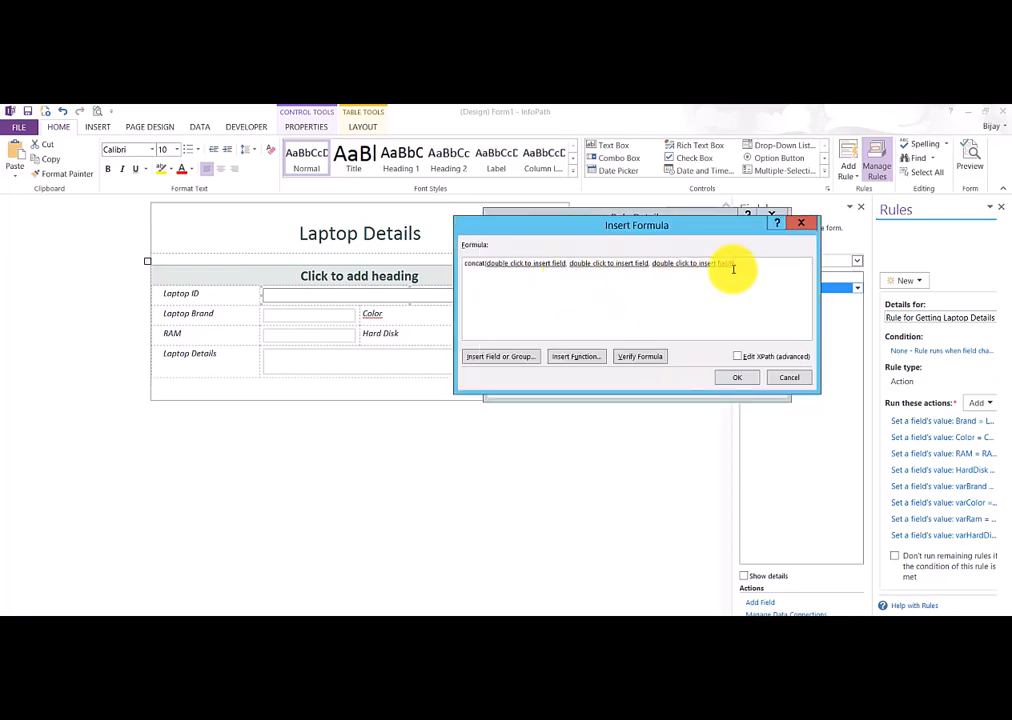
Fill the three concat placeholders with the main data source's varBrand, varColor and varRam fields.
left_click(560, 268)
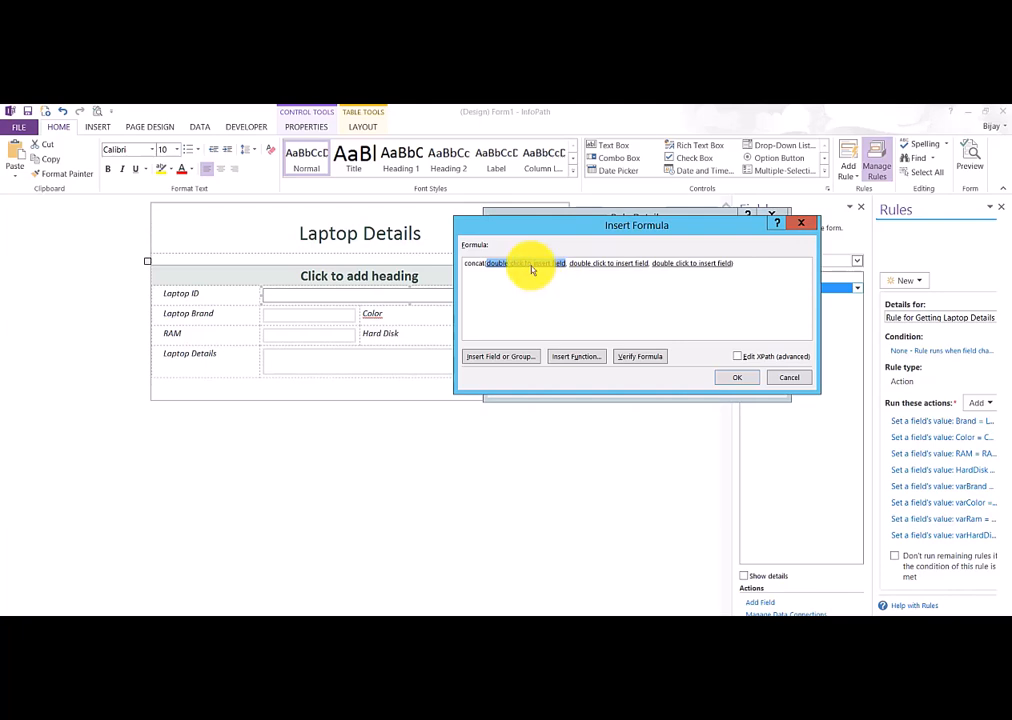
double_click(532, 268)
left_click(602, 313)
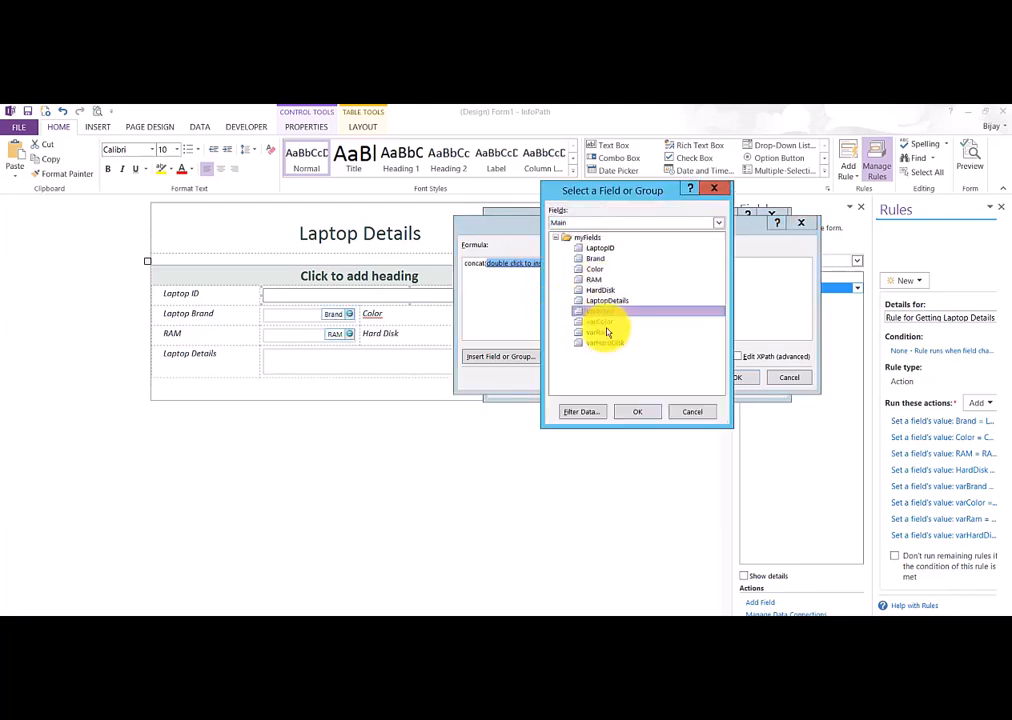
left_click(632, 413)
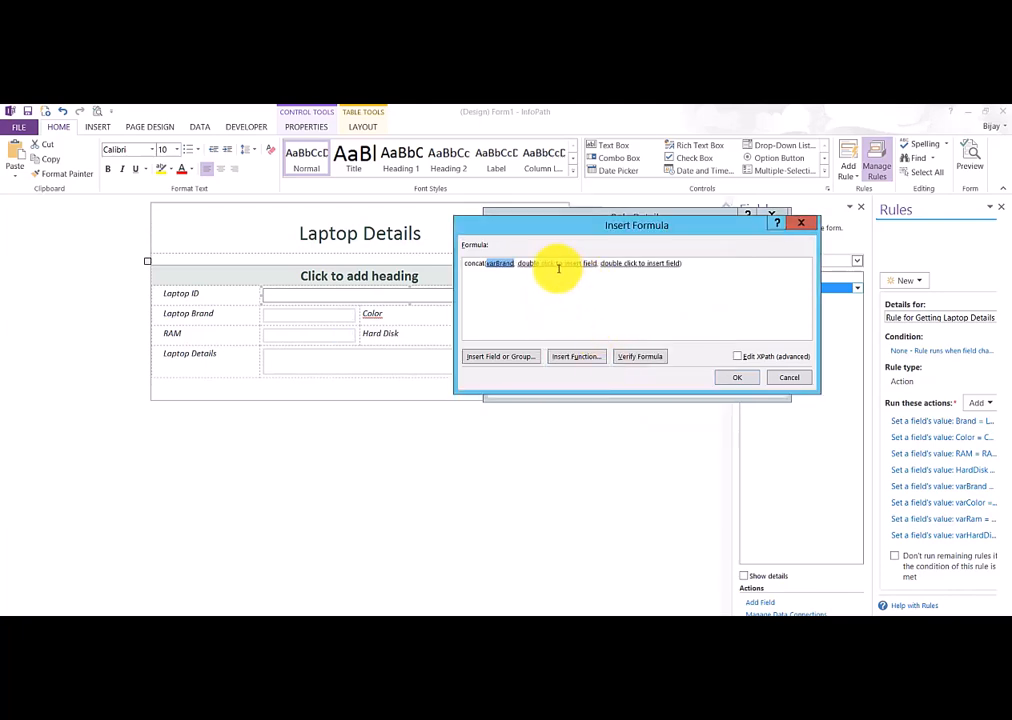
double_click(557, 265)
left_click(605, 322)
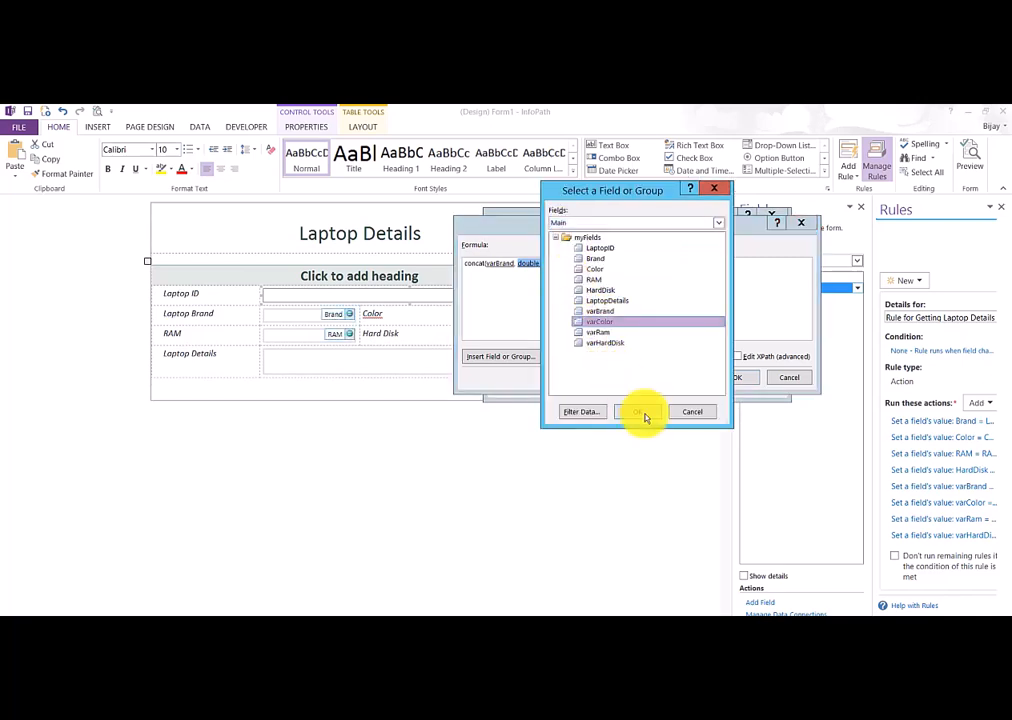
left_click(636, 411)
double_click(577, 268)
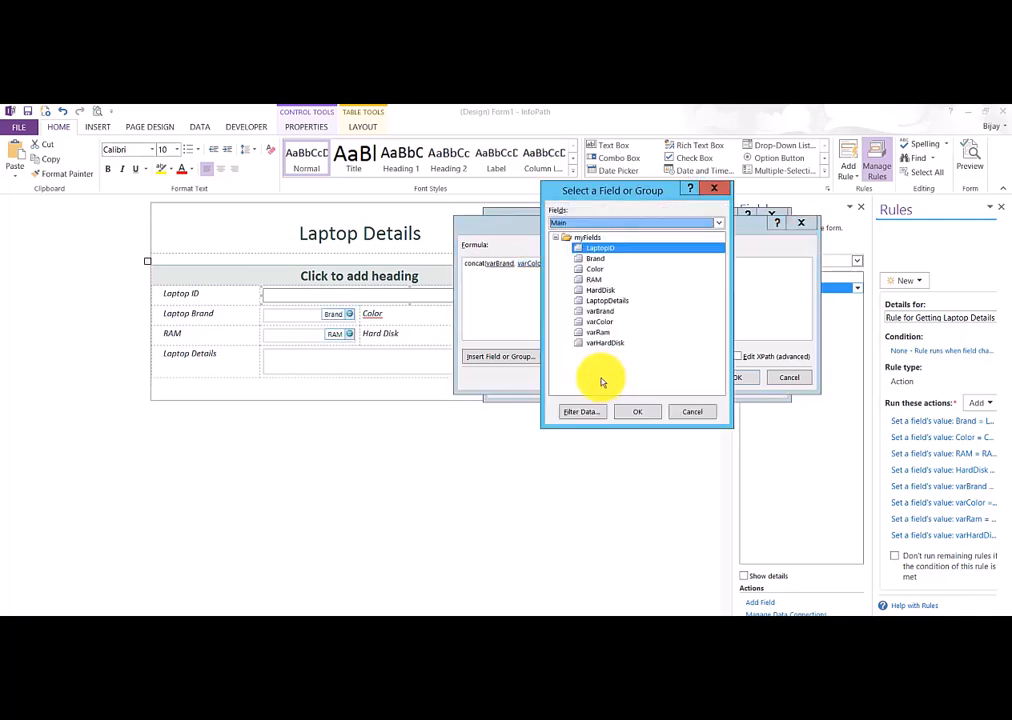
left_click(602, 332)
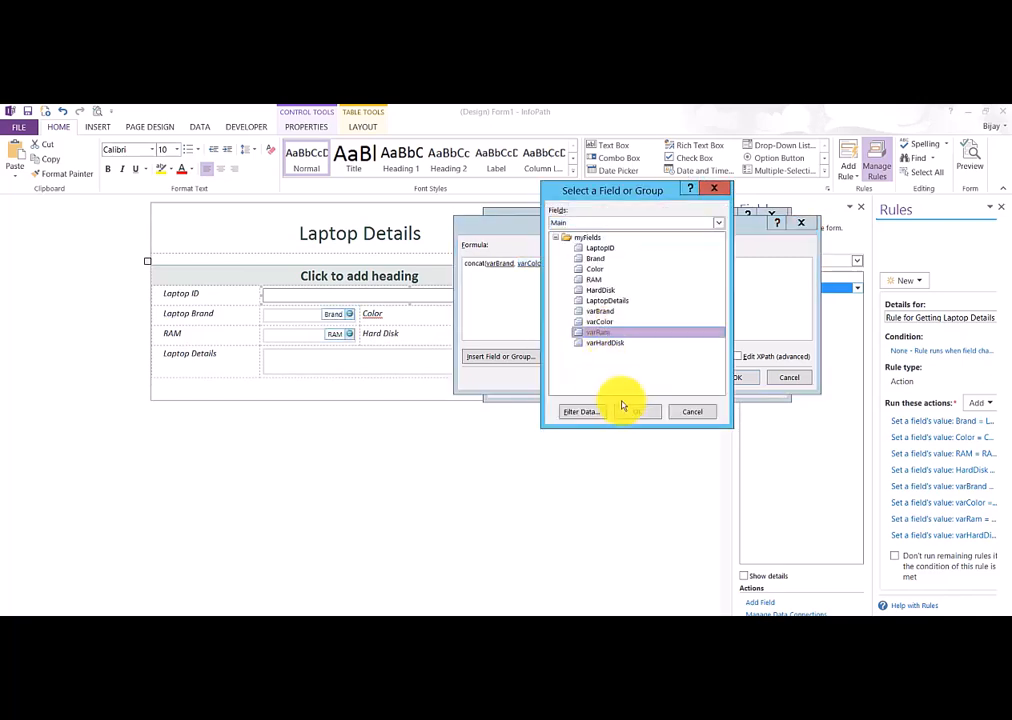
double_click(610, 332)
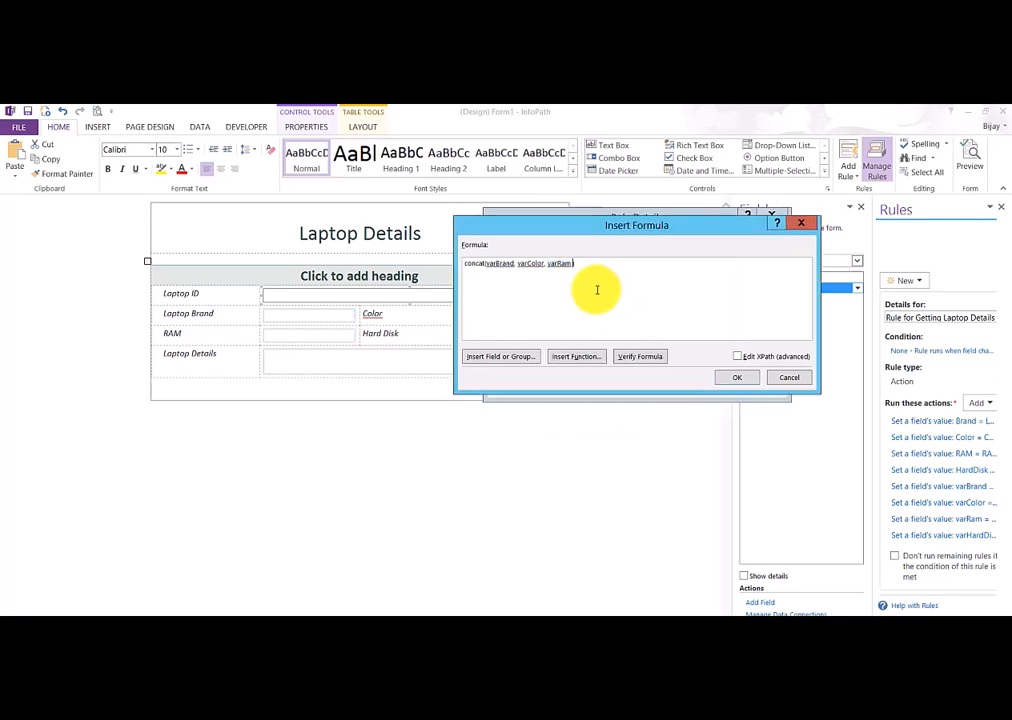
Add the varHardDisk field as the fourth concat argument, after varRam.
left_click(502, 356)
left_click(610, 343)
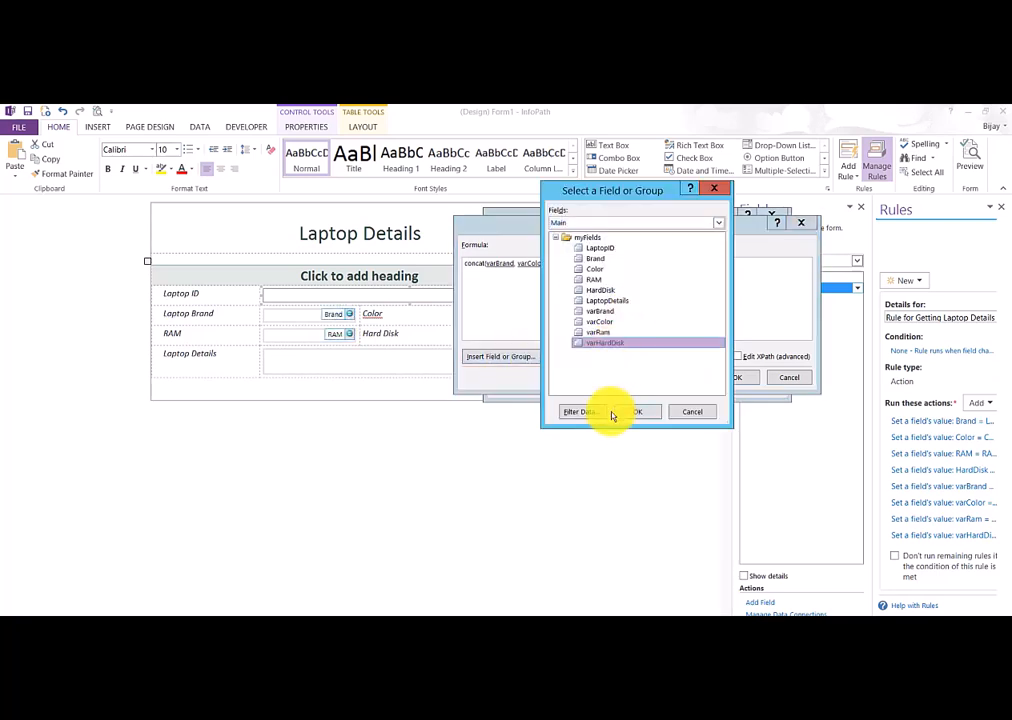
left_click(614, 413)
Verify the concat formula and save the LaptopDetails action.
left_click(637, 355)
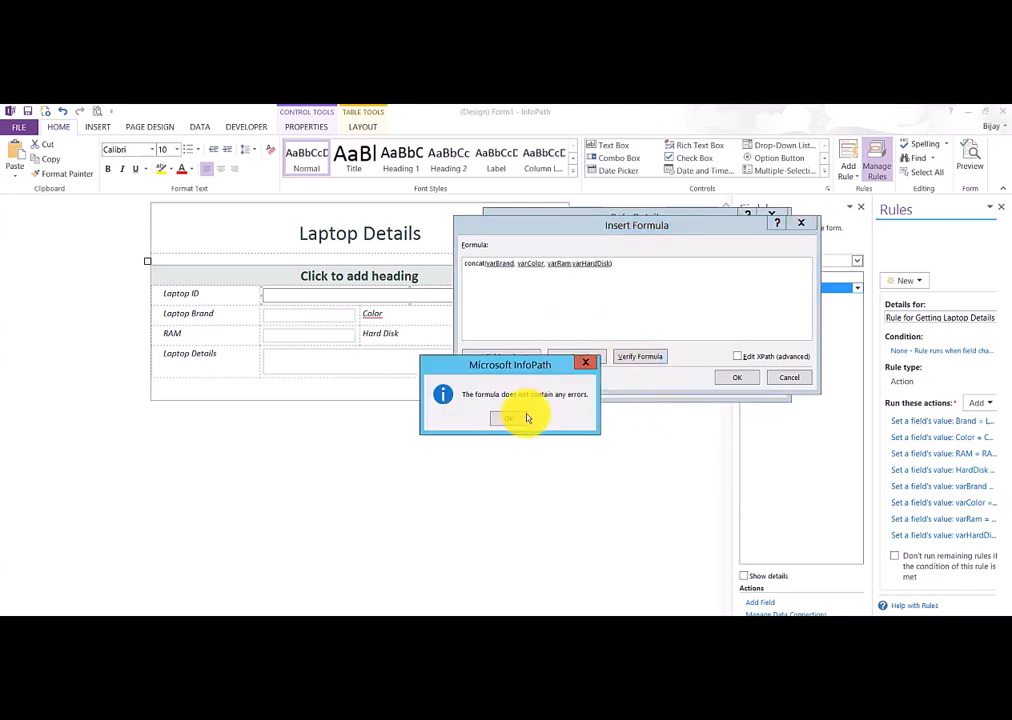
key("Return")
left_click(736, 379)
left_click(707, 388)
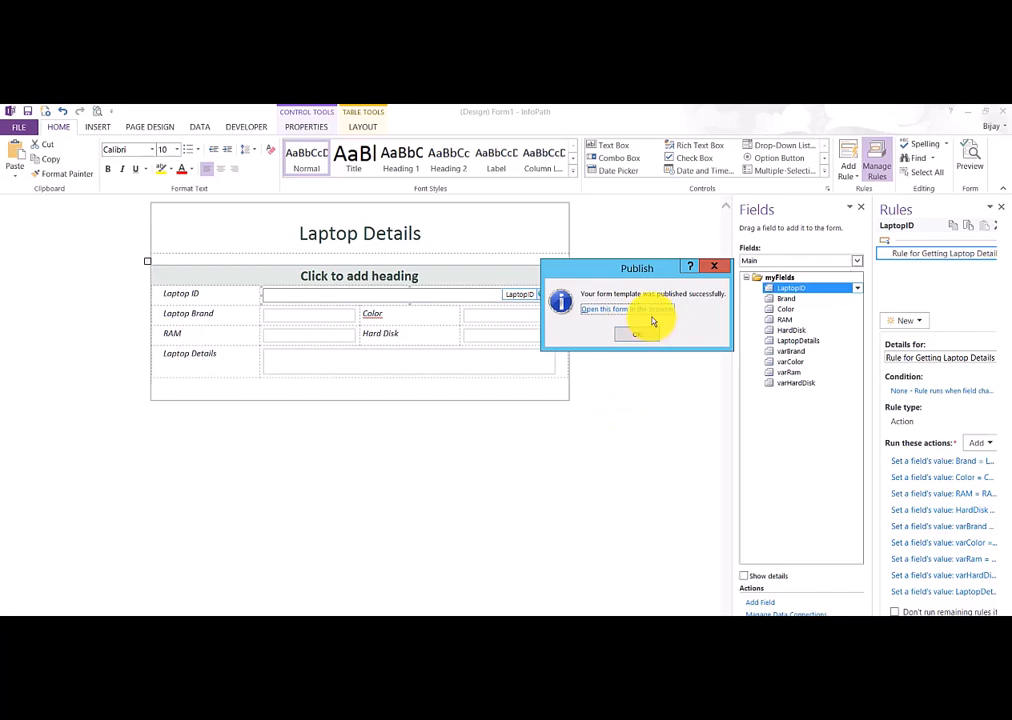
Open the published form in the browser and test it with the Laptop IDs Dell3456 and ToshibaE345.
left_click(648, 312)
left_click(637, 334)
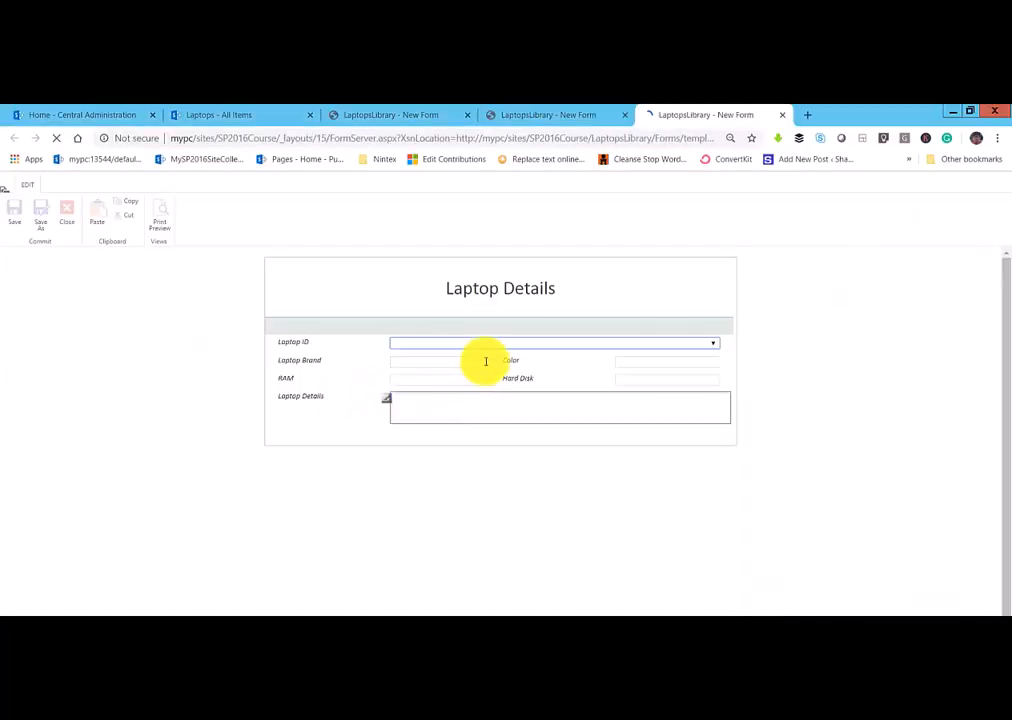
left_click(495, 348)
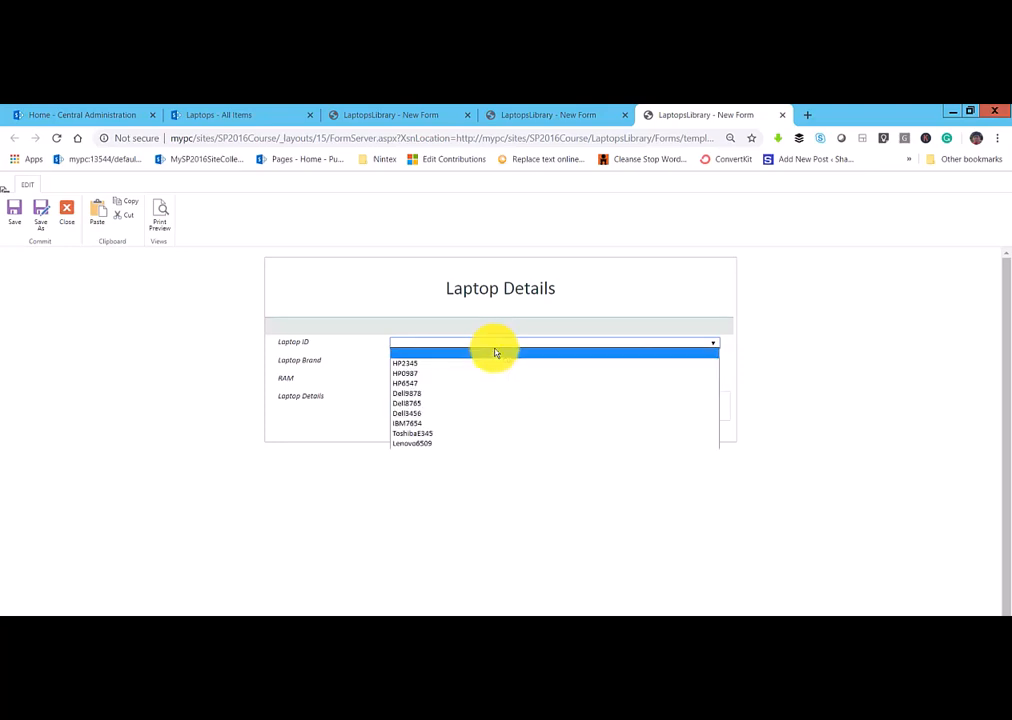
left_click(477, 419)
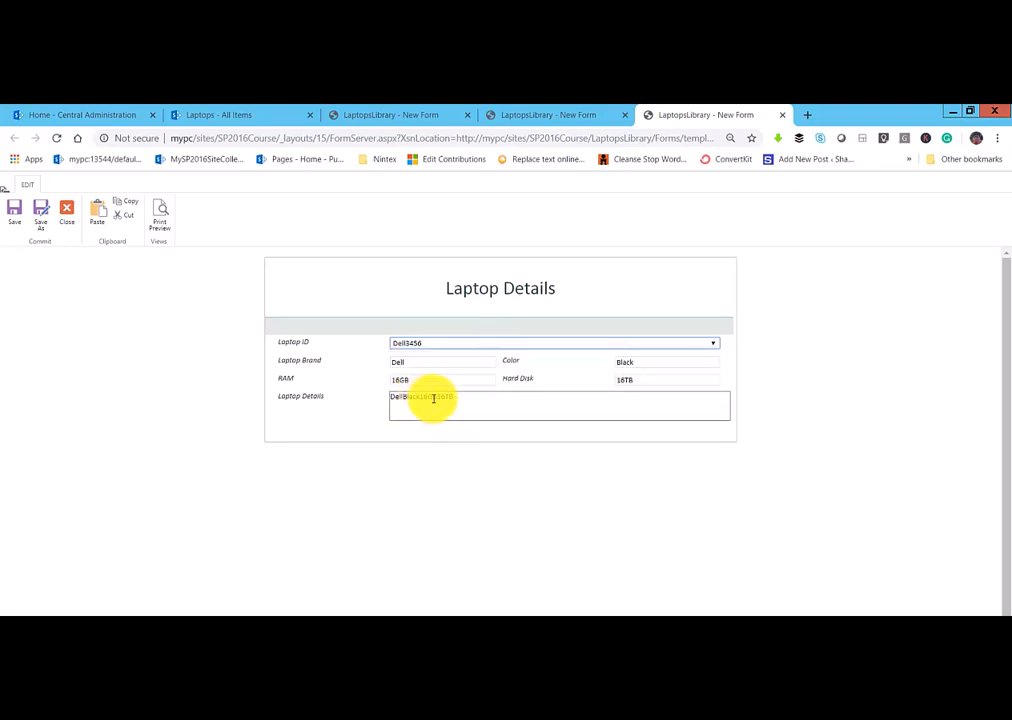
left_click(449, 344)
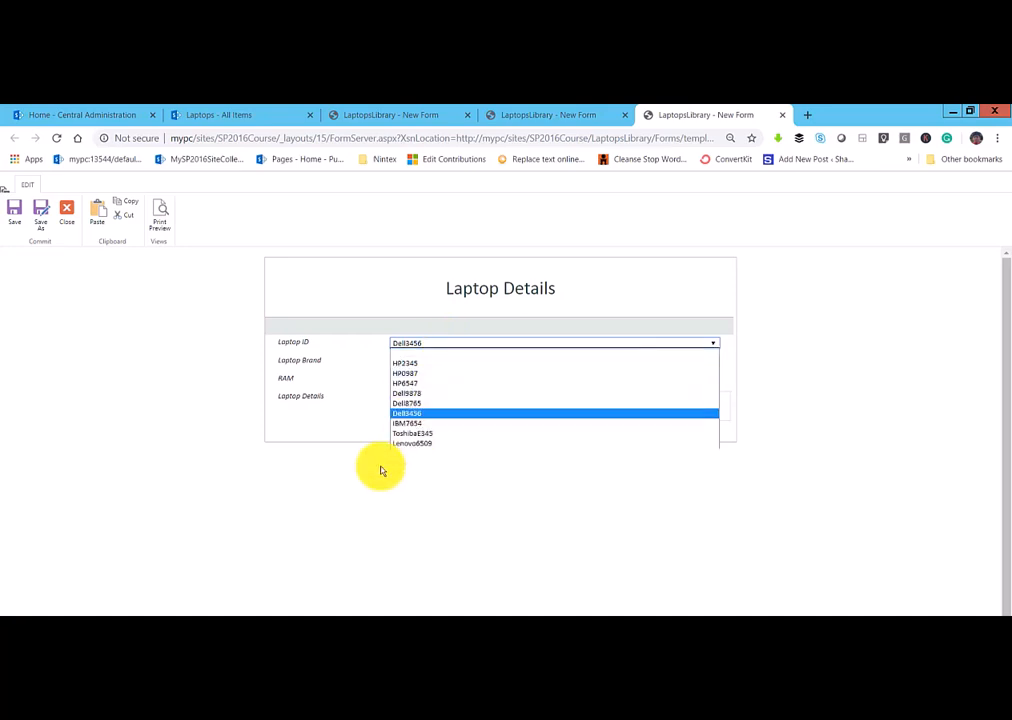
left_click(420, 435)
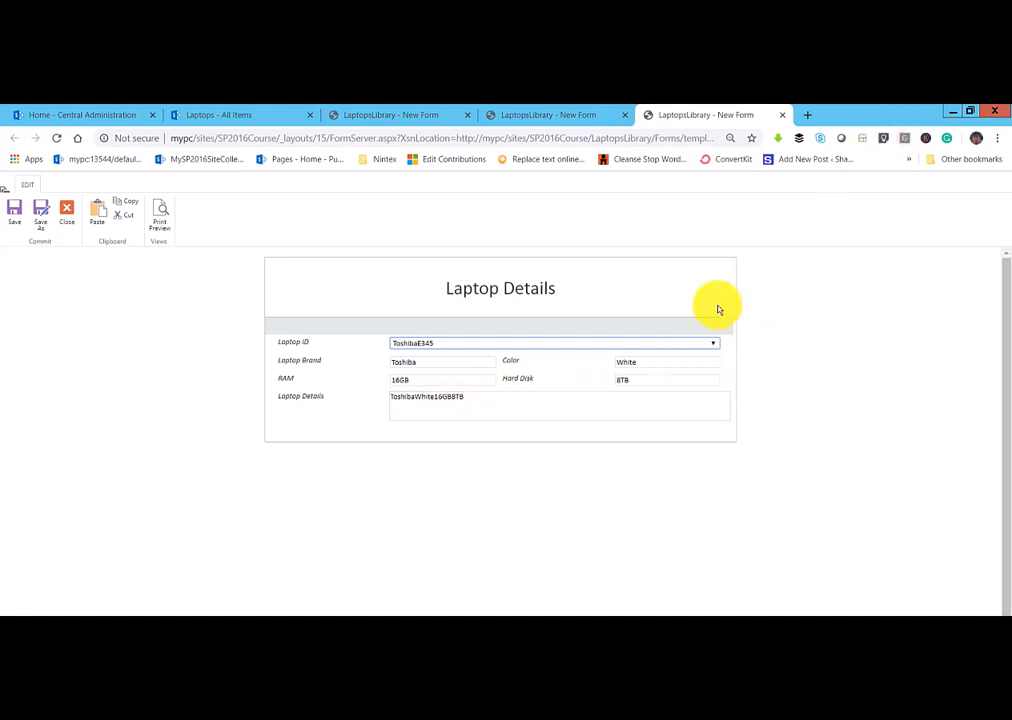
Switch to InfoPath and insert a " " separator between each of the four var fields in the LaptopDetails action's concat formula.
key("alt+Tab")
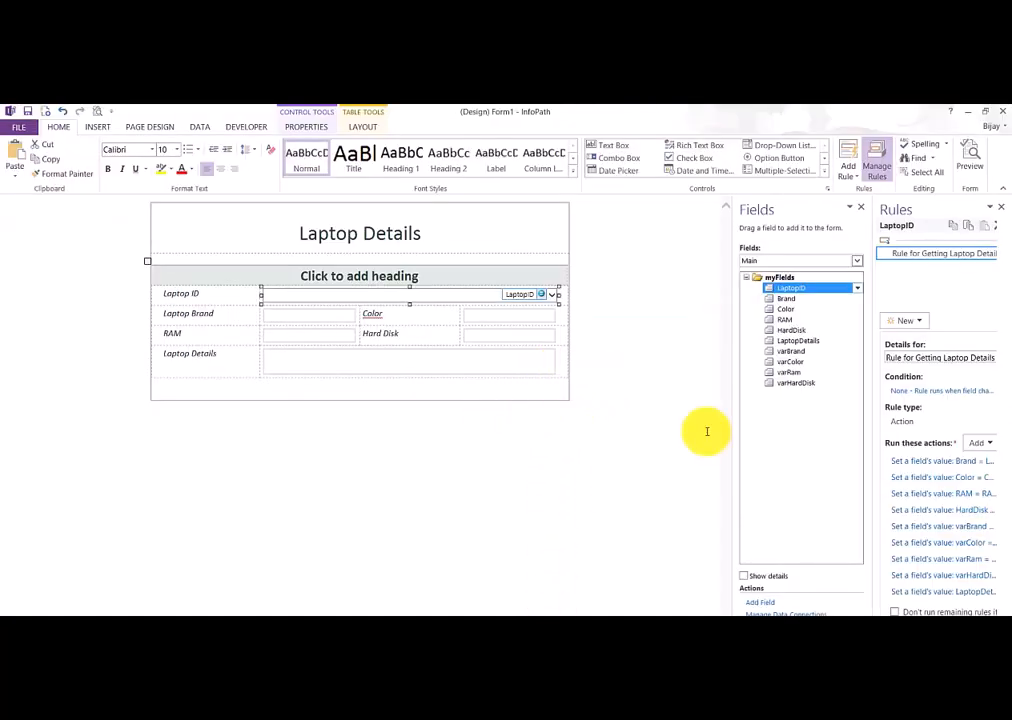
left_click(964, 597)
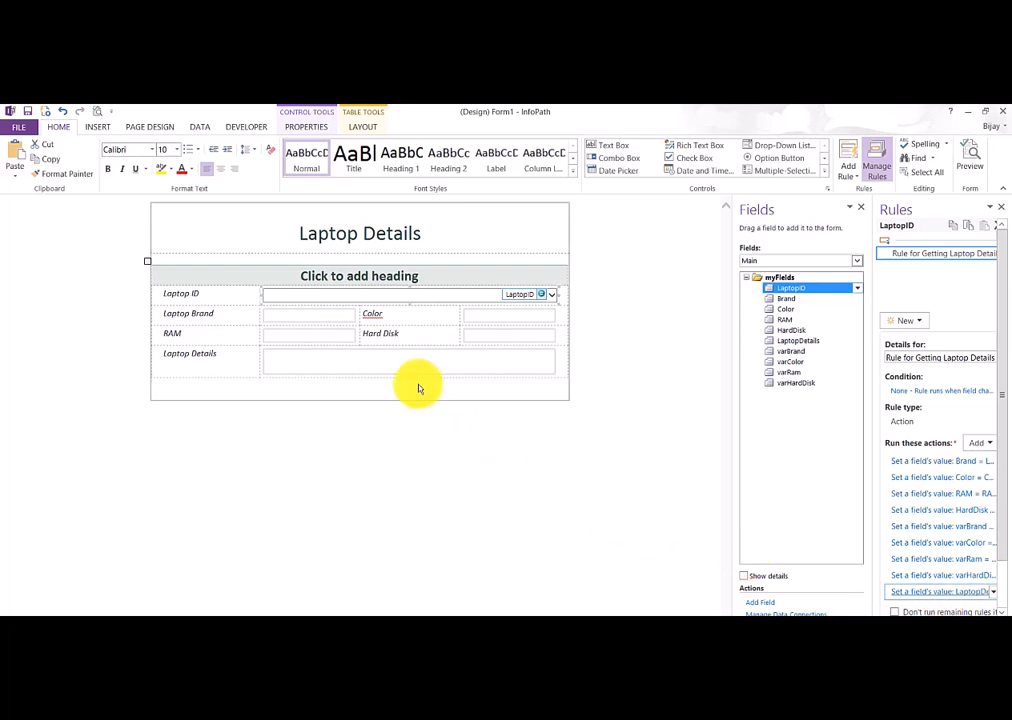
left_click(774, 321)
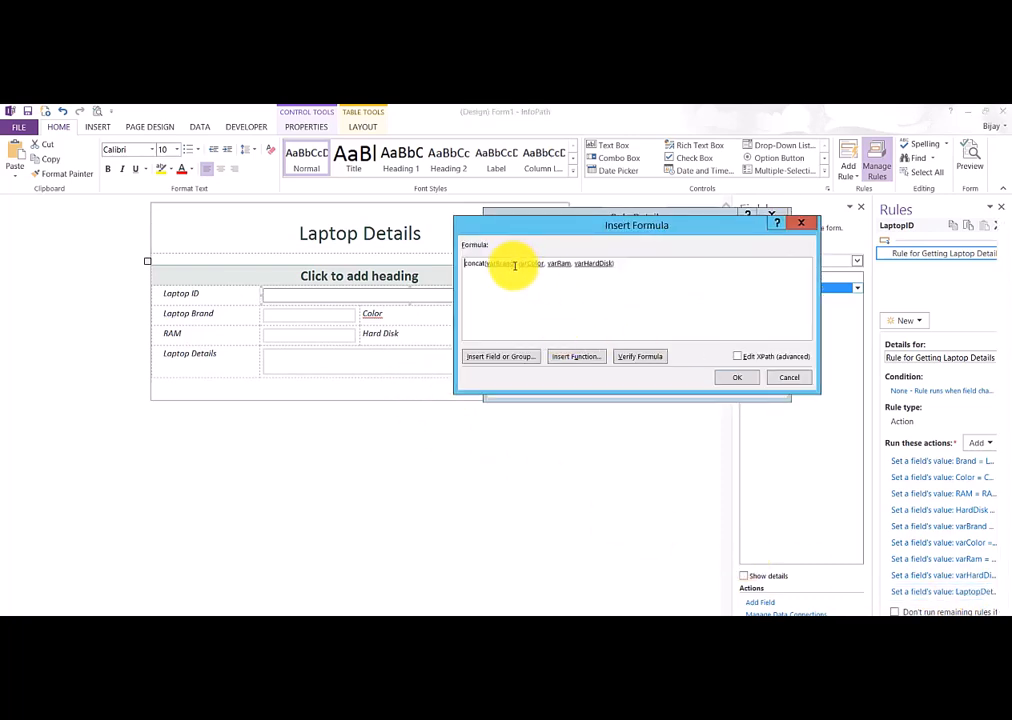
left_click(519, 269)
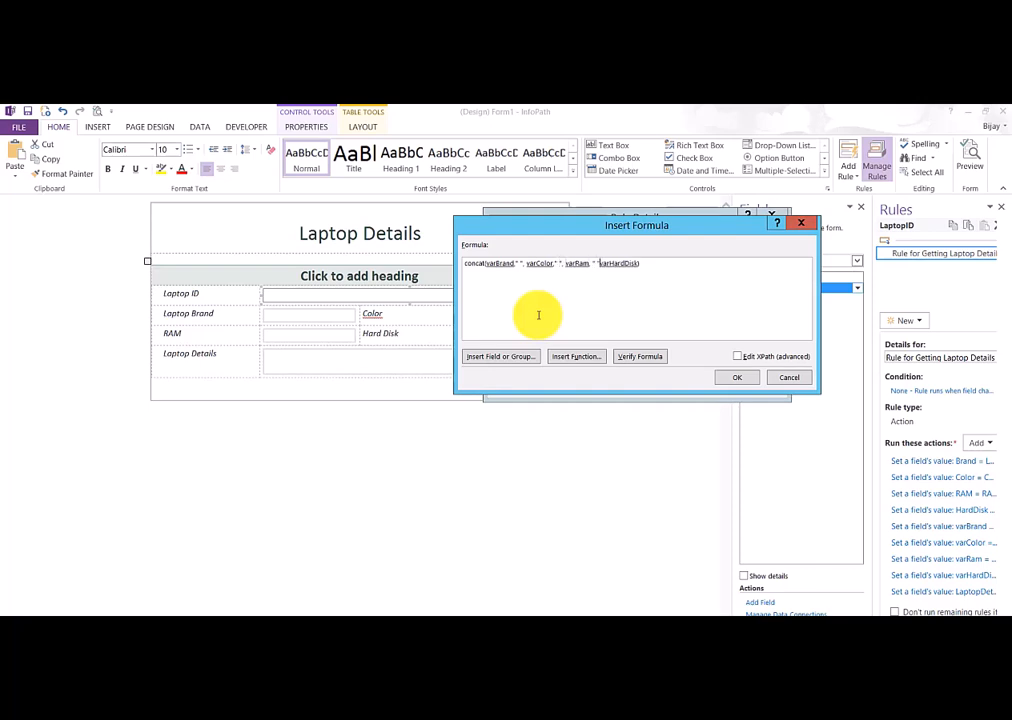
Verify the concat formula with its space separators and save the LaptopDetails action.
left_click(642, 357)
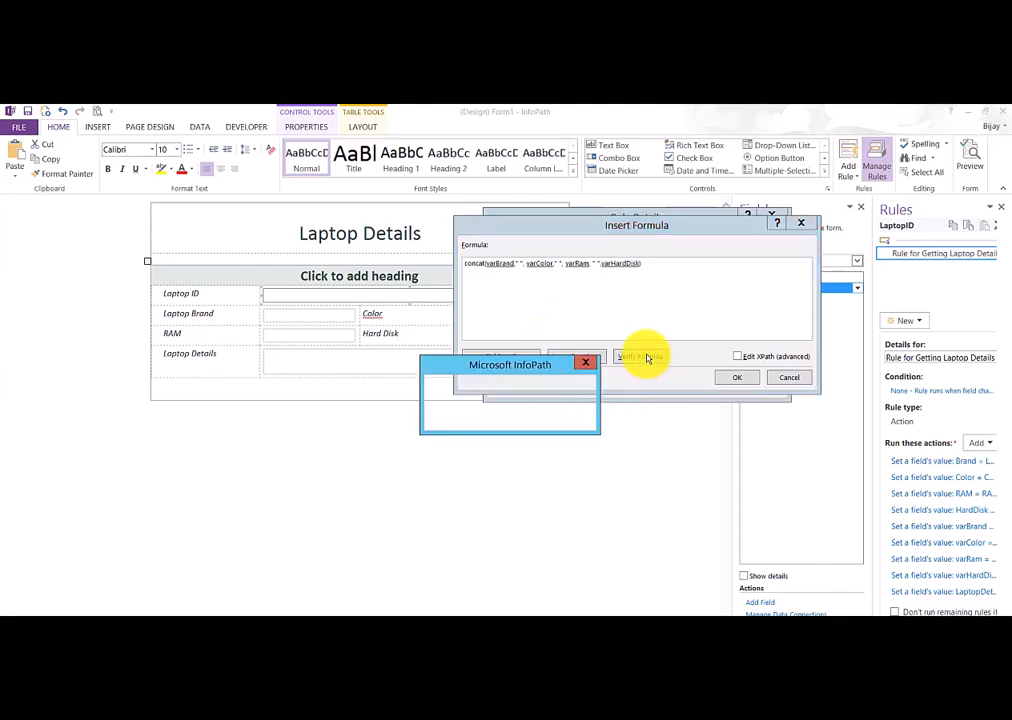
left_click(512, 422)
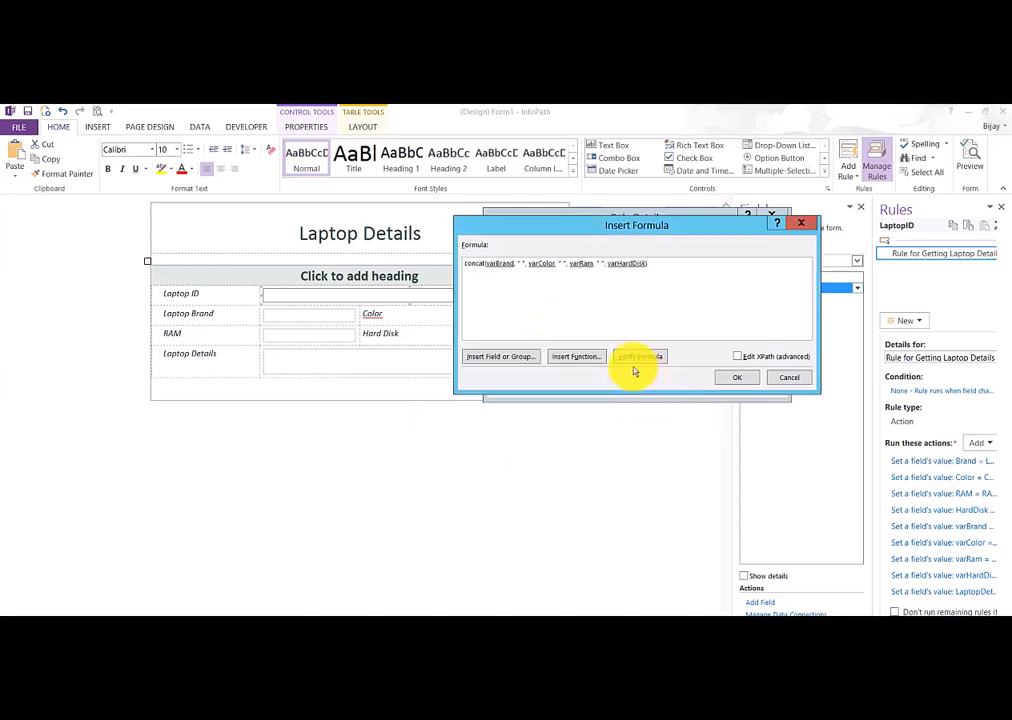
left_click(737, 377)
left_click(722, 387)
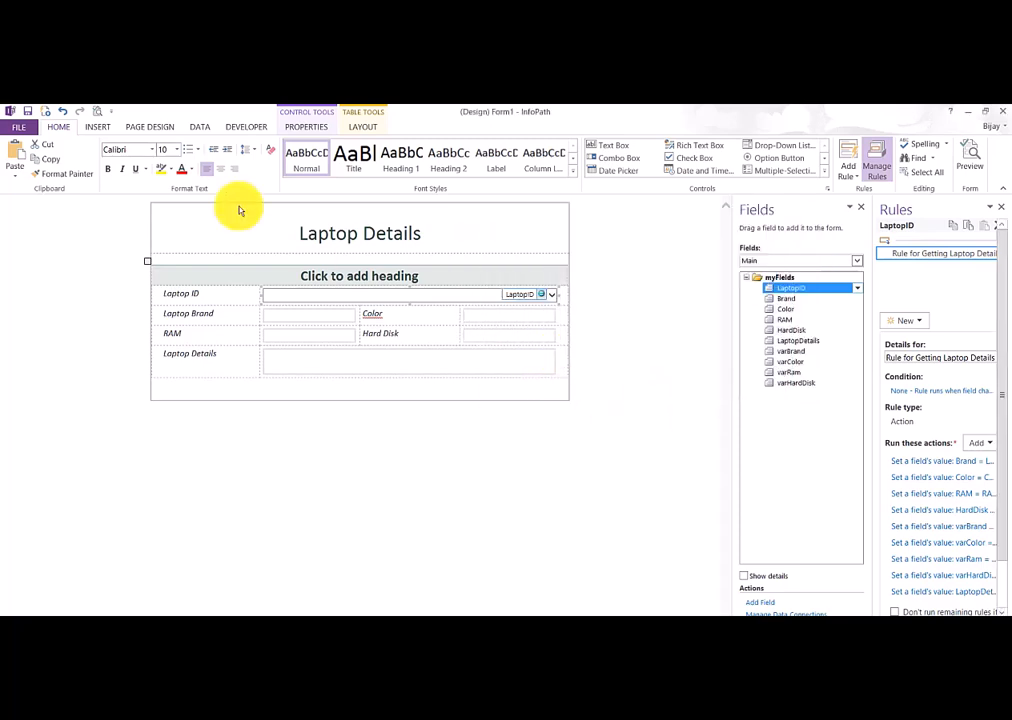
Republish the form, open it in the browser, and check the Laptop Details text for Laptop ID Dell3456.
left_click(46, 114)
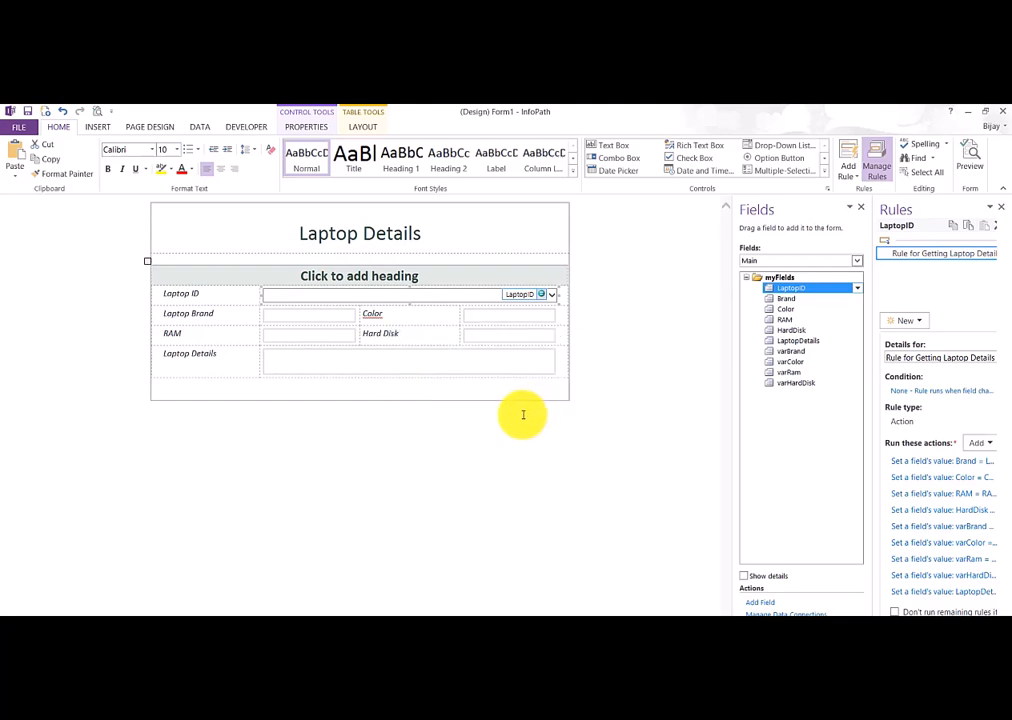
left_click(638, 328)
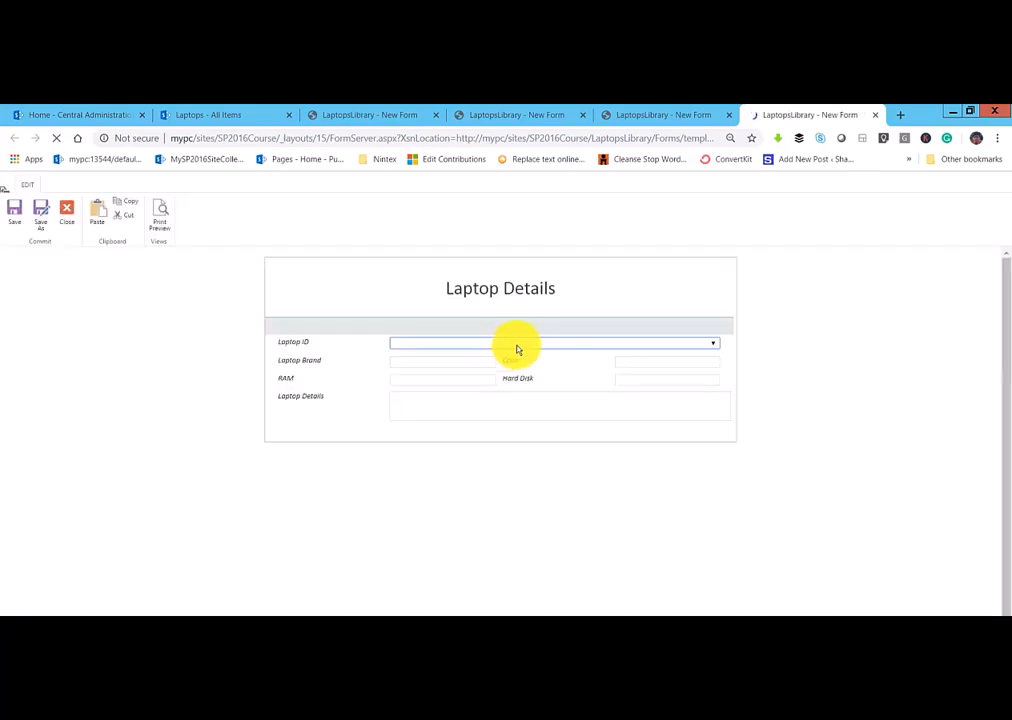
left_click(517, 349)
left_click(479, 415)
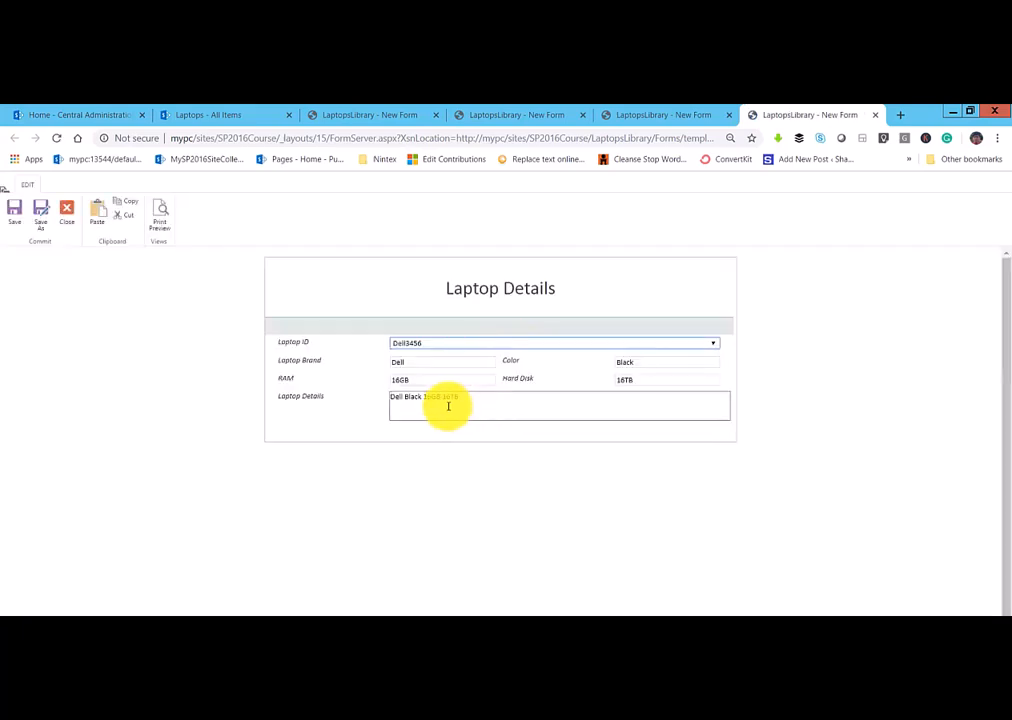
left_click_drag(438, 398, 415, 400)
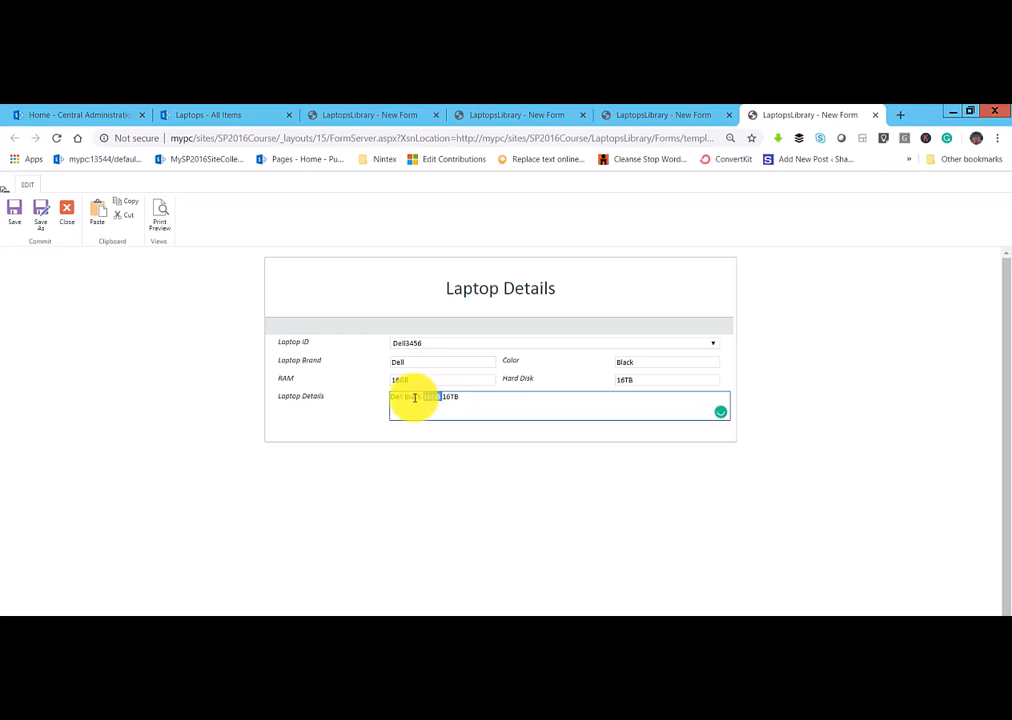
left_click(501, 409)
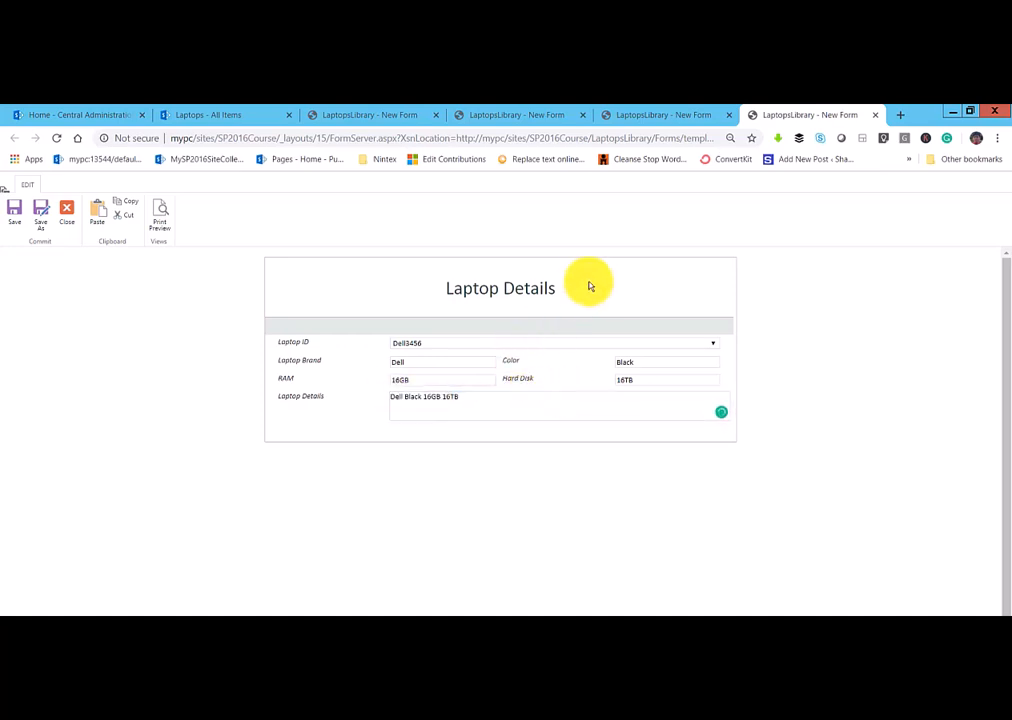
left_click(411, 404)
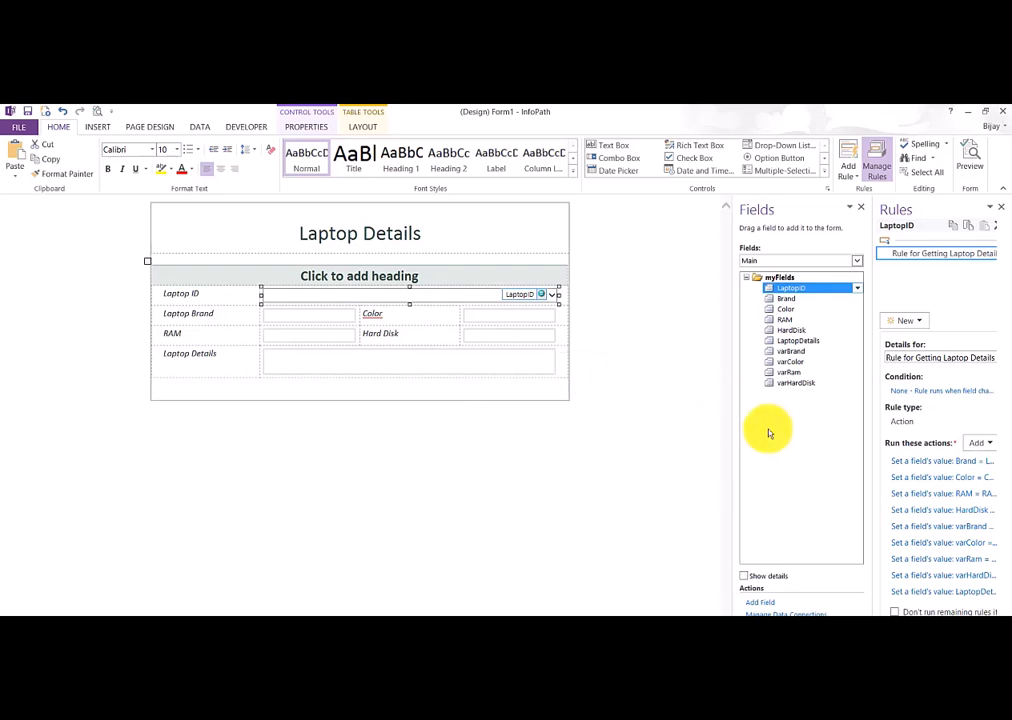
Return to InfoPath and review the concat formula in the LaptopDetails action, closing it without changes.
left_click(910, 591)
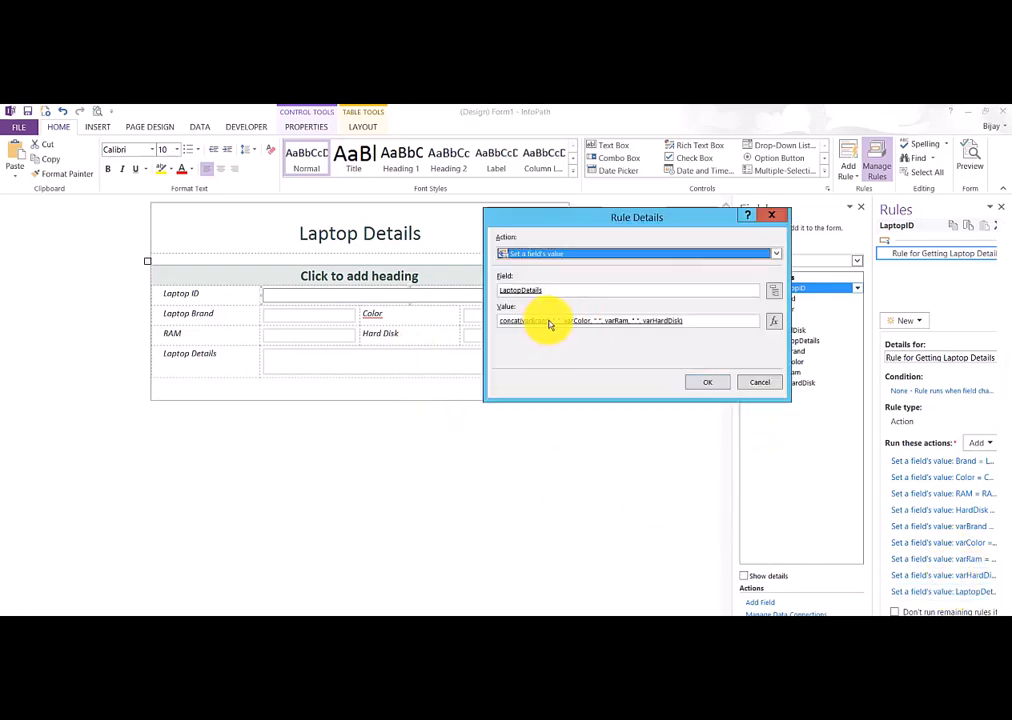
left_click(752, 385)
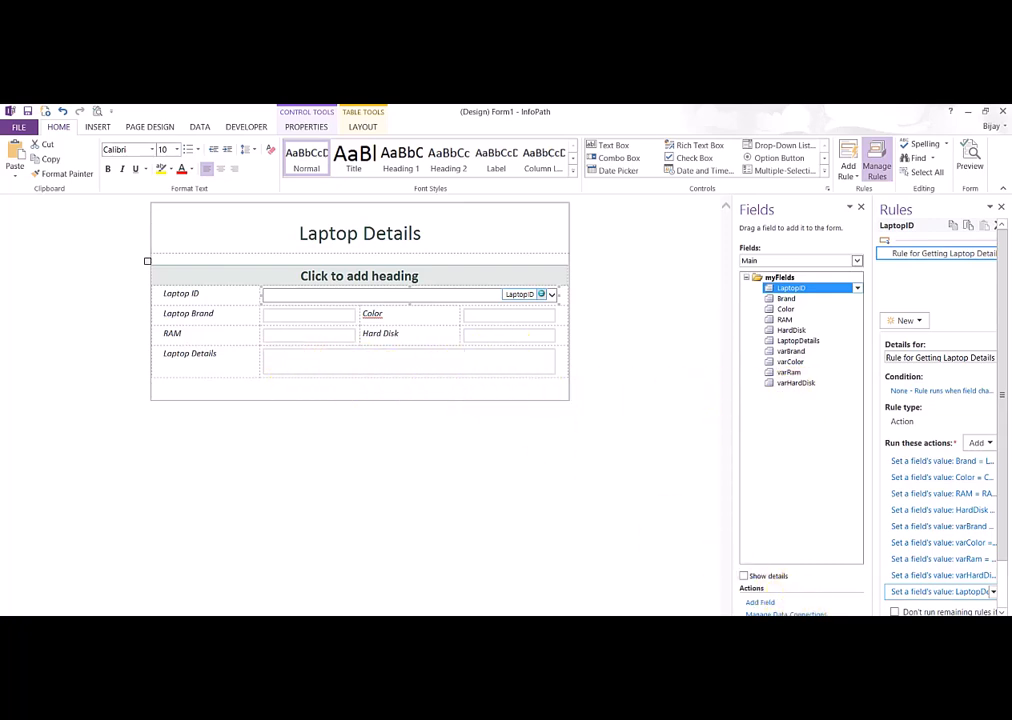
left_click(827, 623)
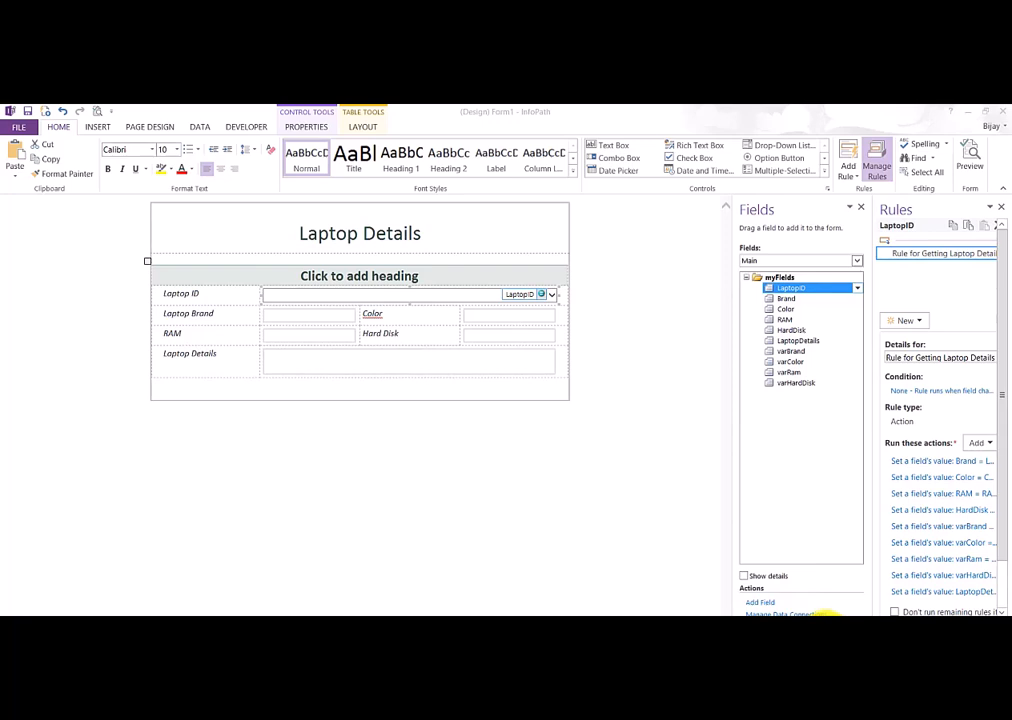